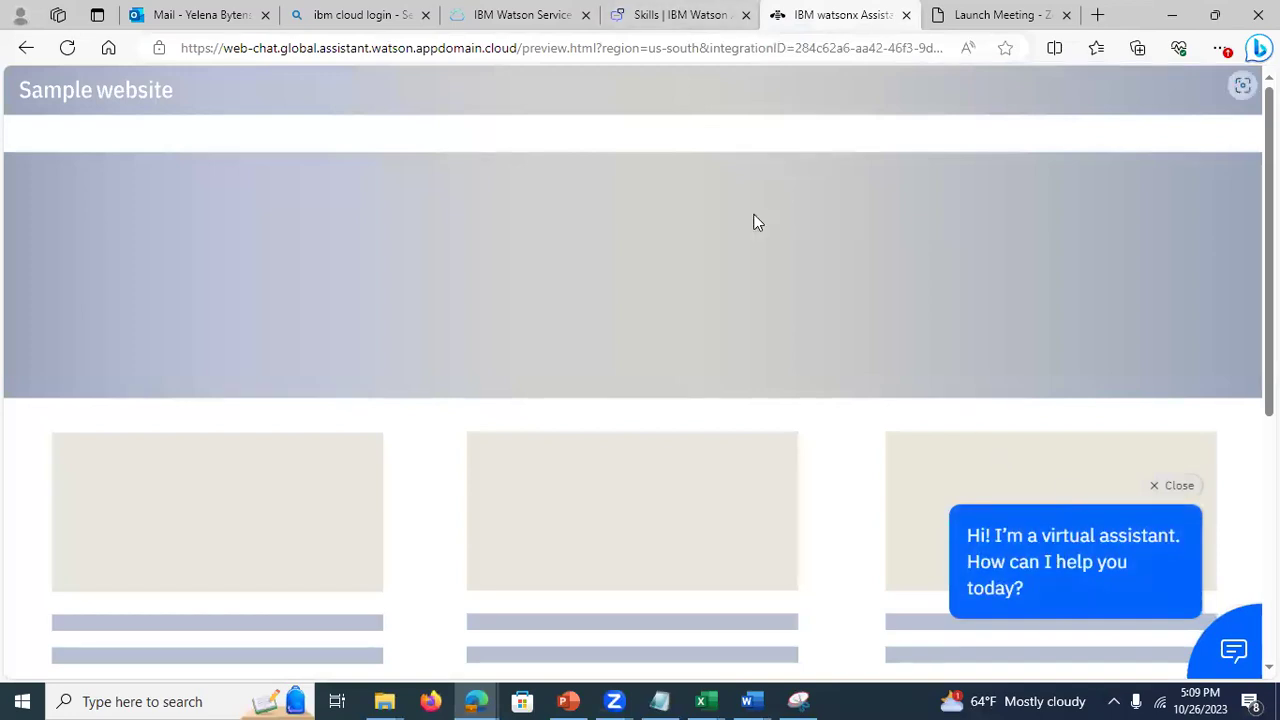
Step: Open the assistant's chat and request a BMI estimate, giving the height as sixty inches and the weight as 125 pounds
left_click(1232, 652)
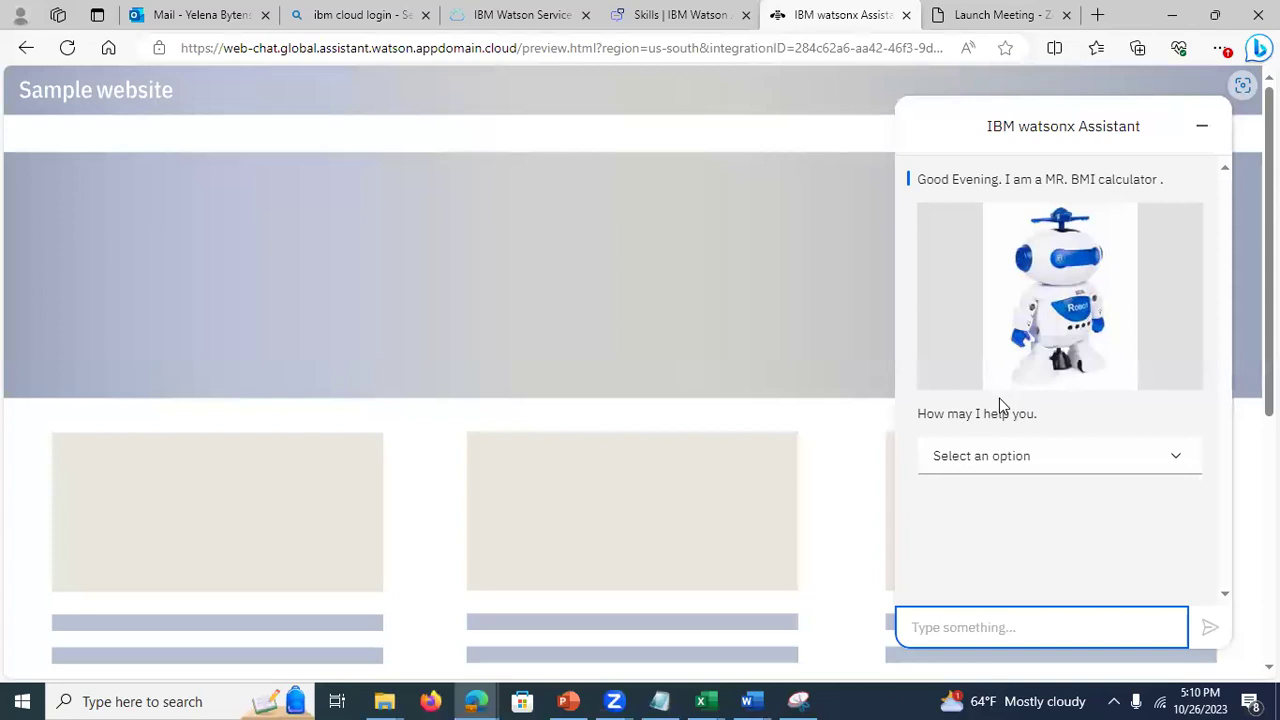
left_click(1172, 462)
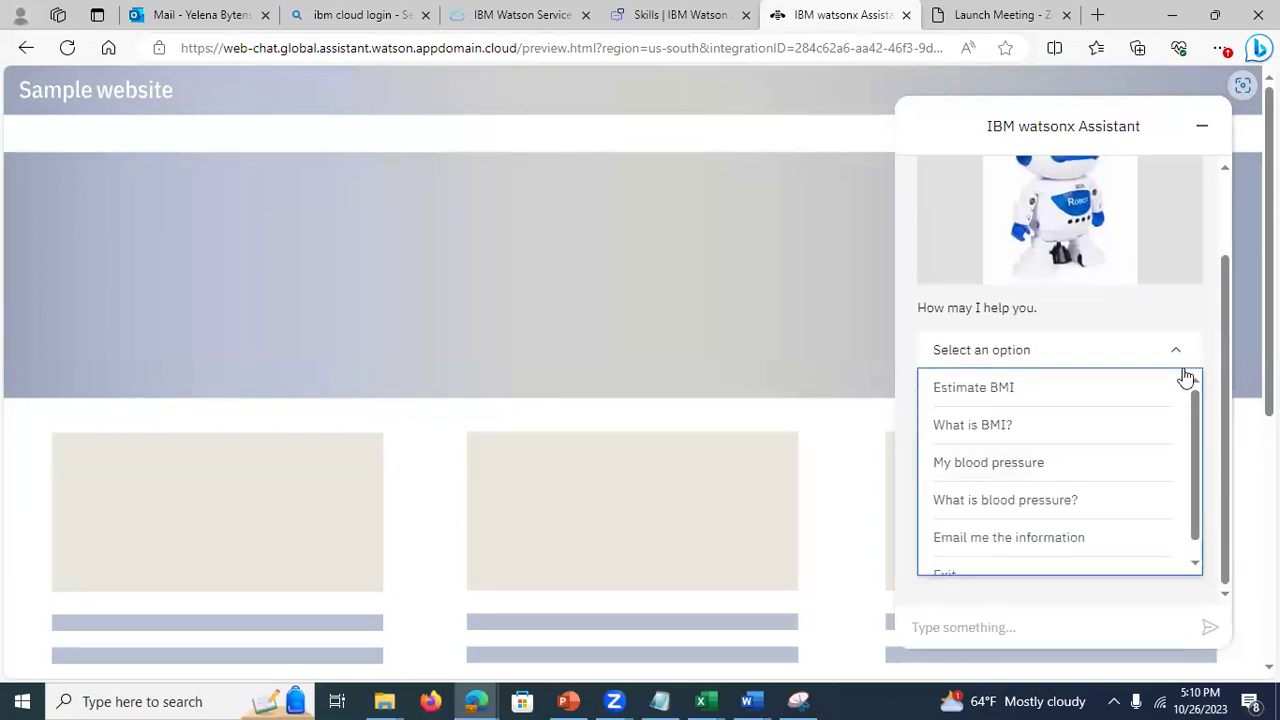
left_click(1012, 390)
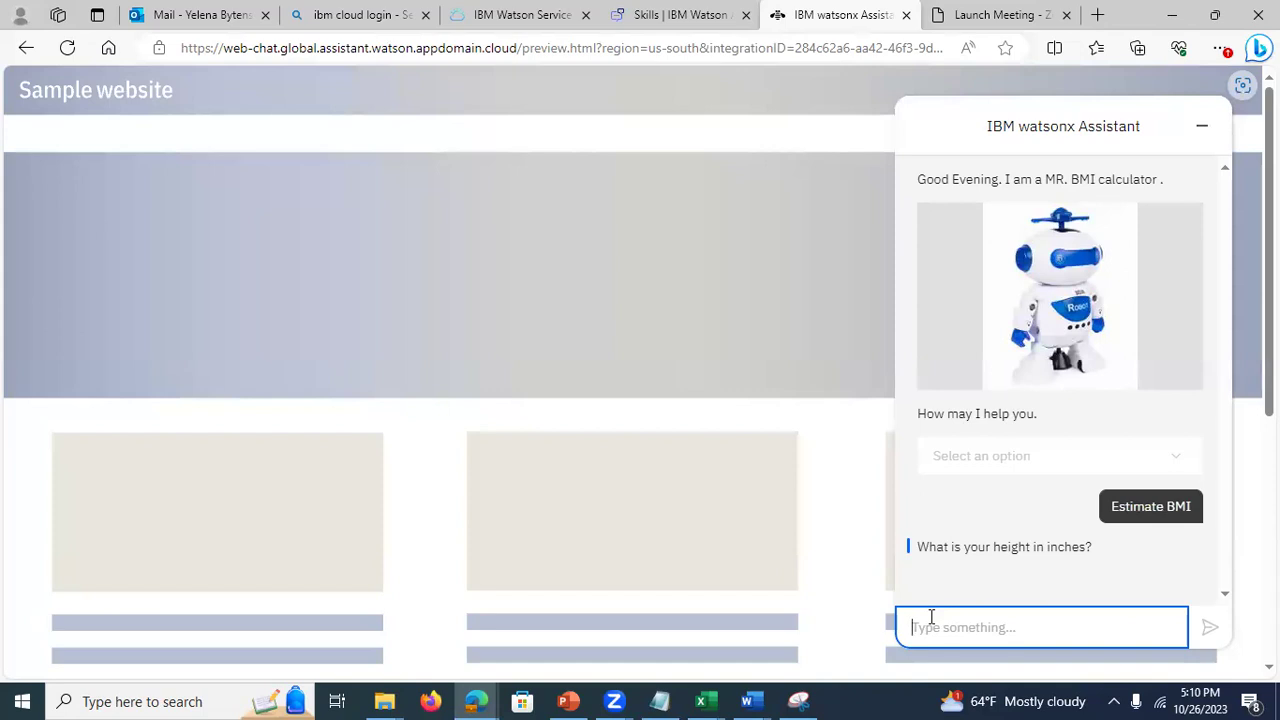
type("si")
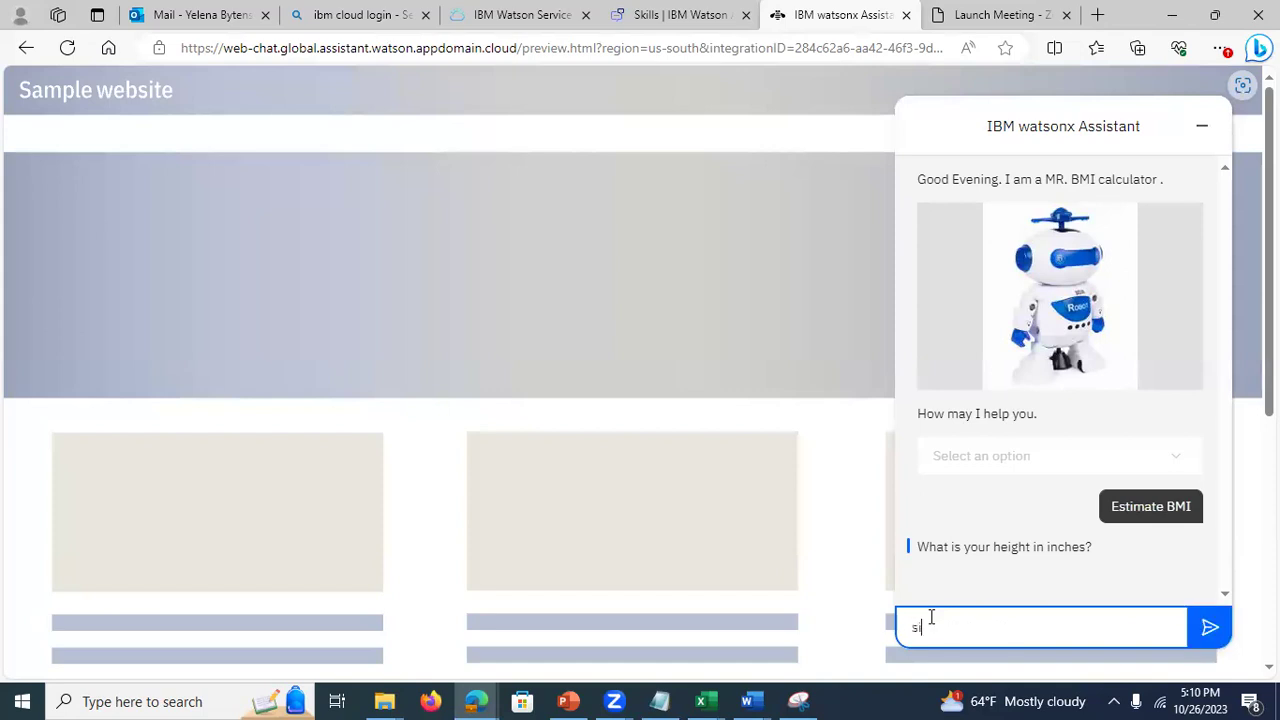
type("xty")
left_click(1212, 627)
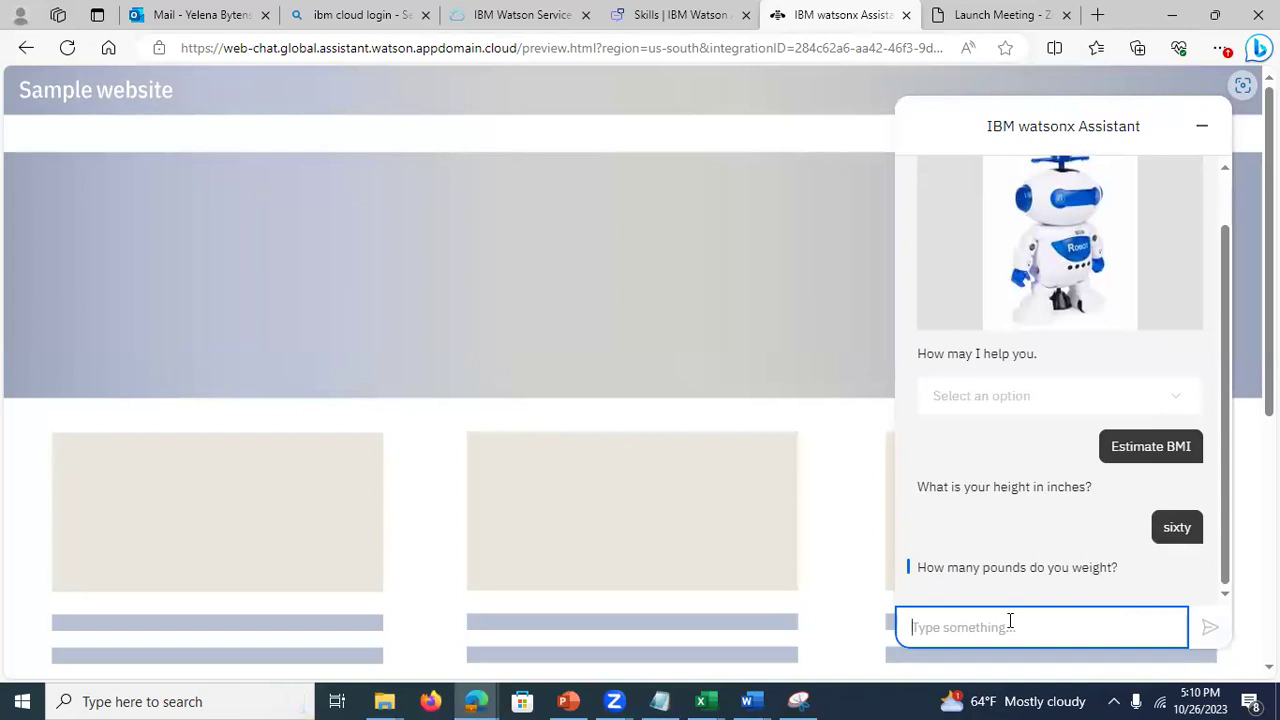
type("125")
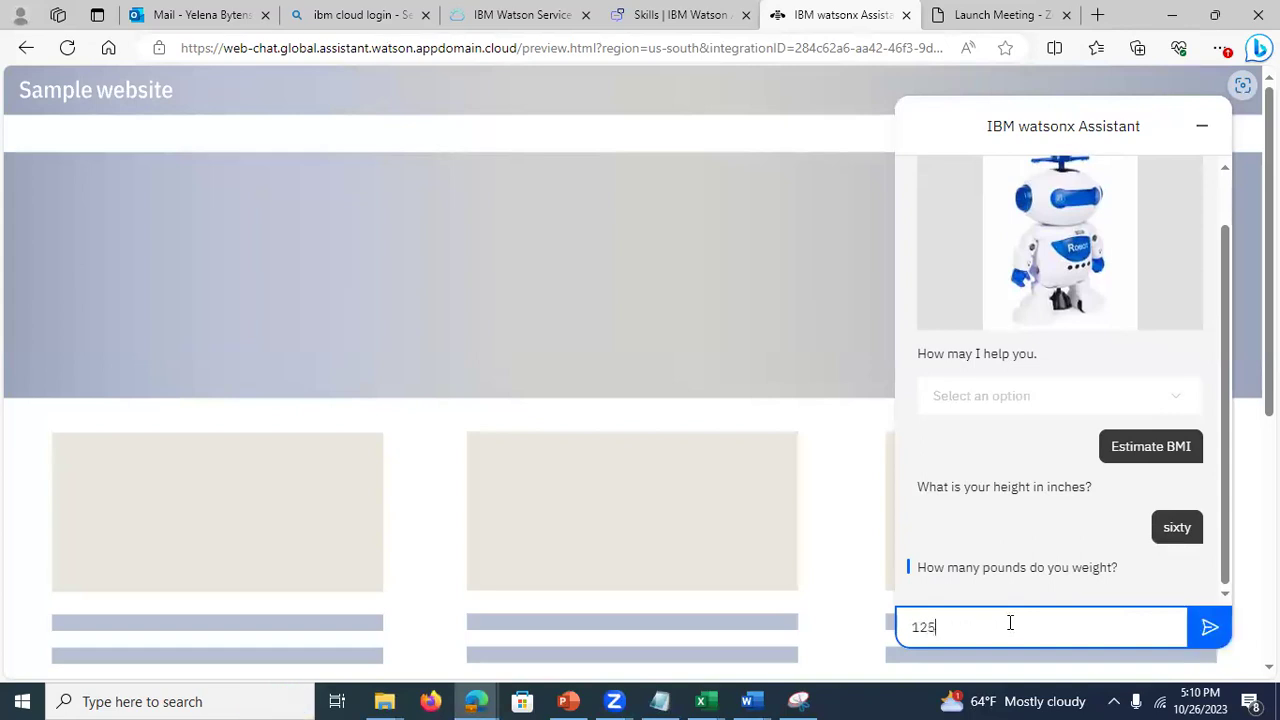
left_click(1209, 632)
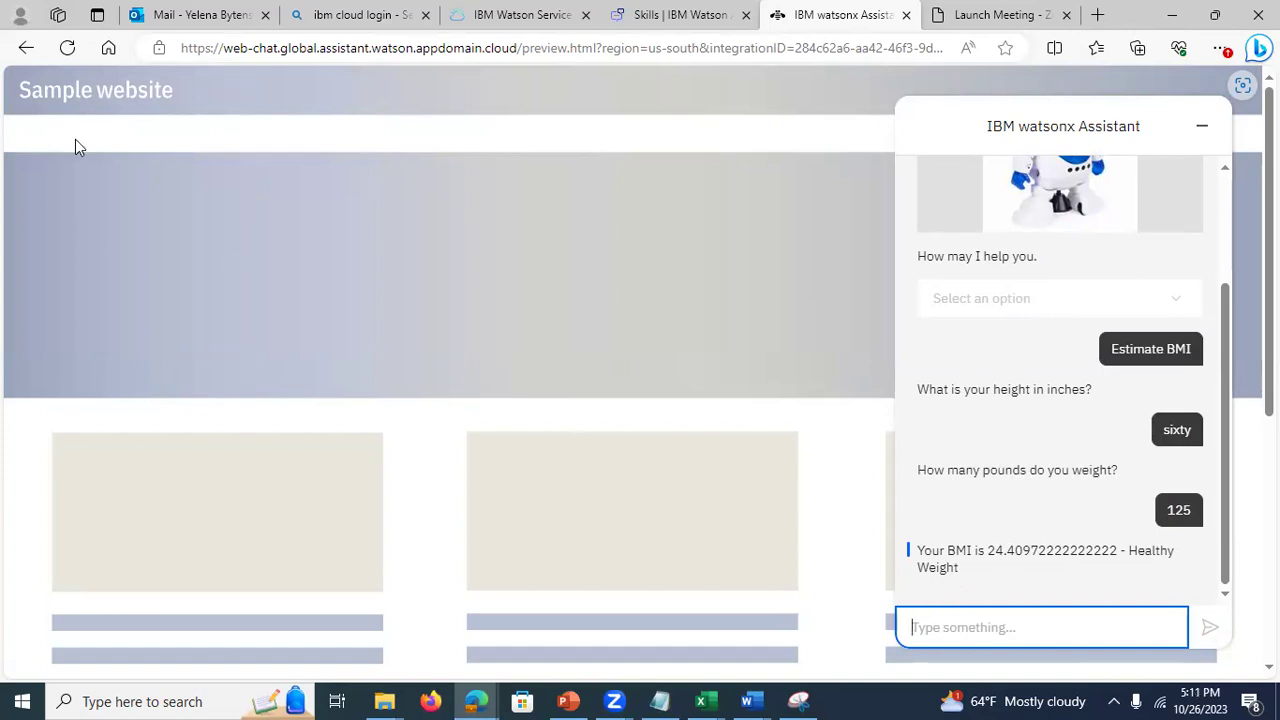
Step: Reload the sample website to restart the chat and ask the assistant "What is BMI?"
left_click(67, 48)
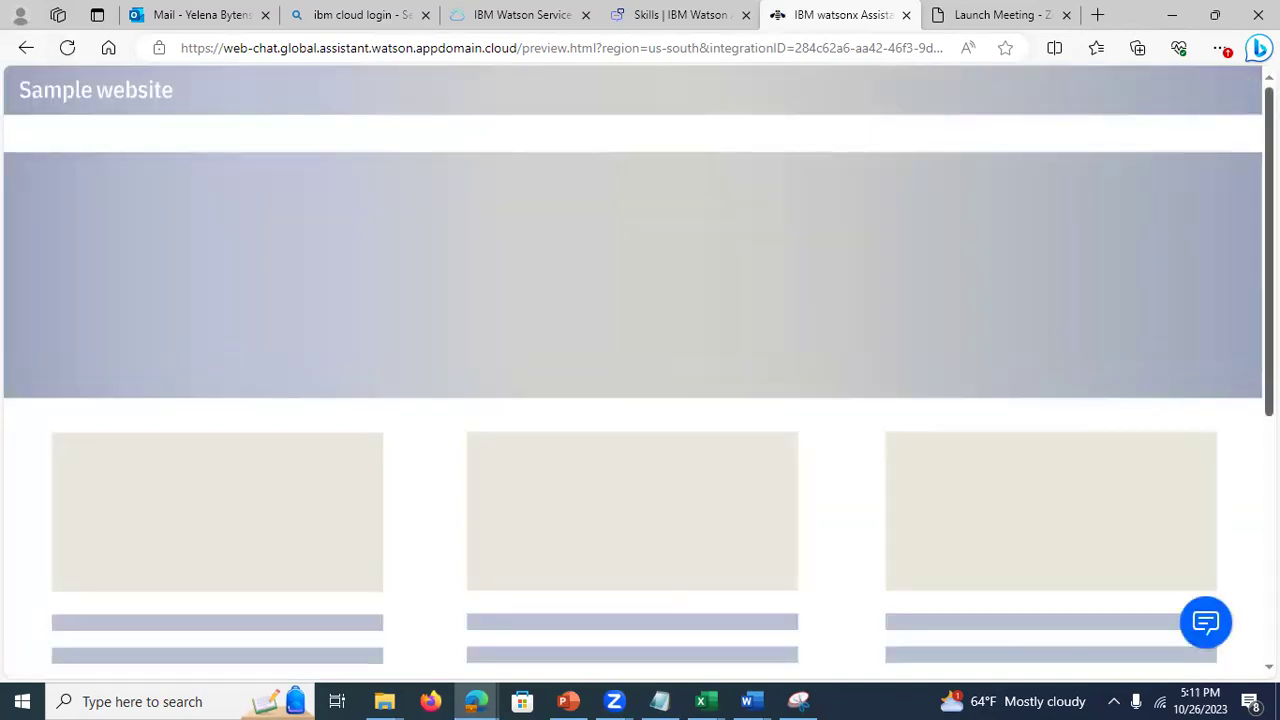
left_click(1205, 622)
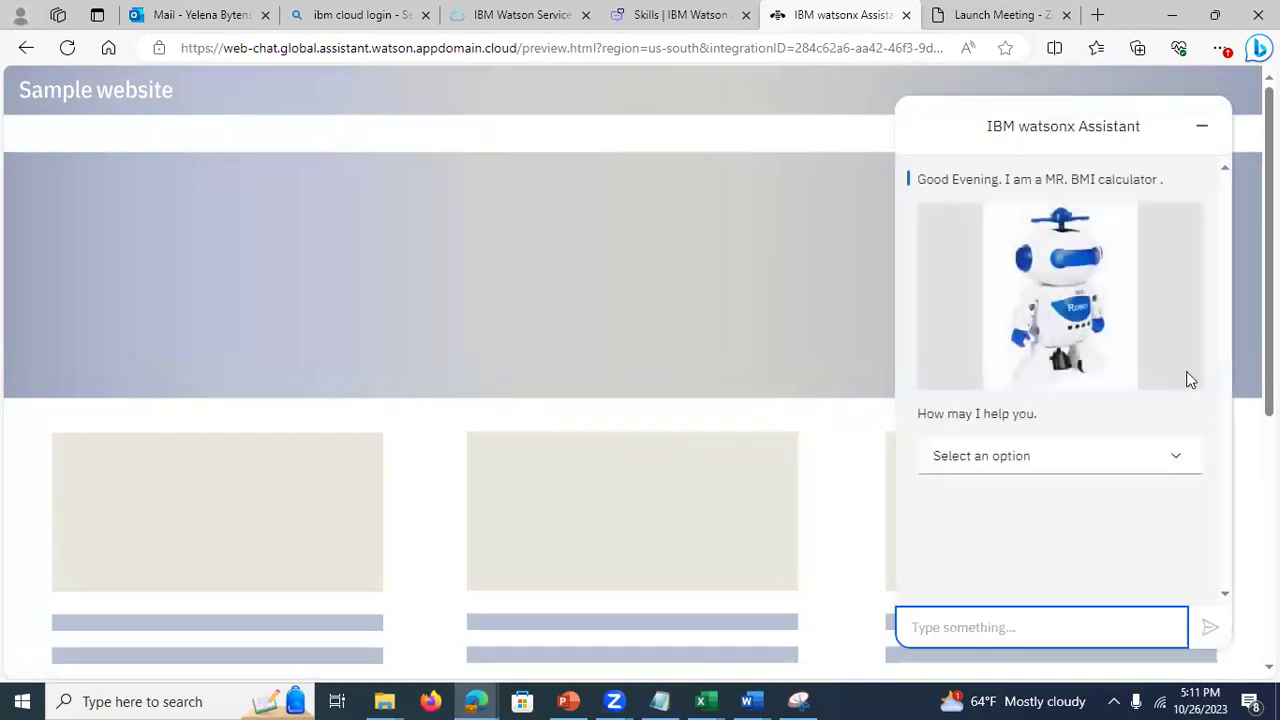
left_click(1098, 462)
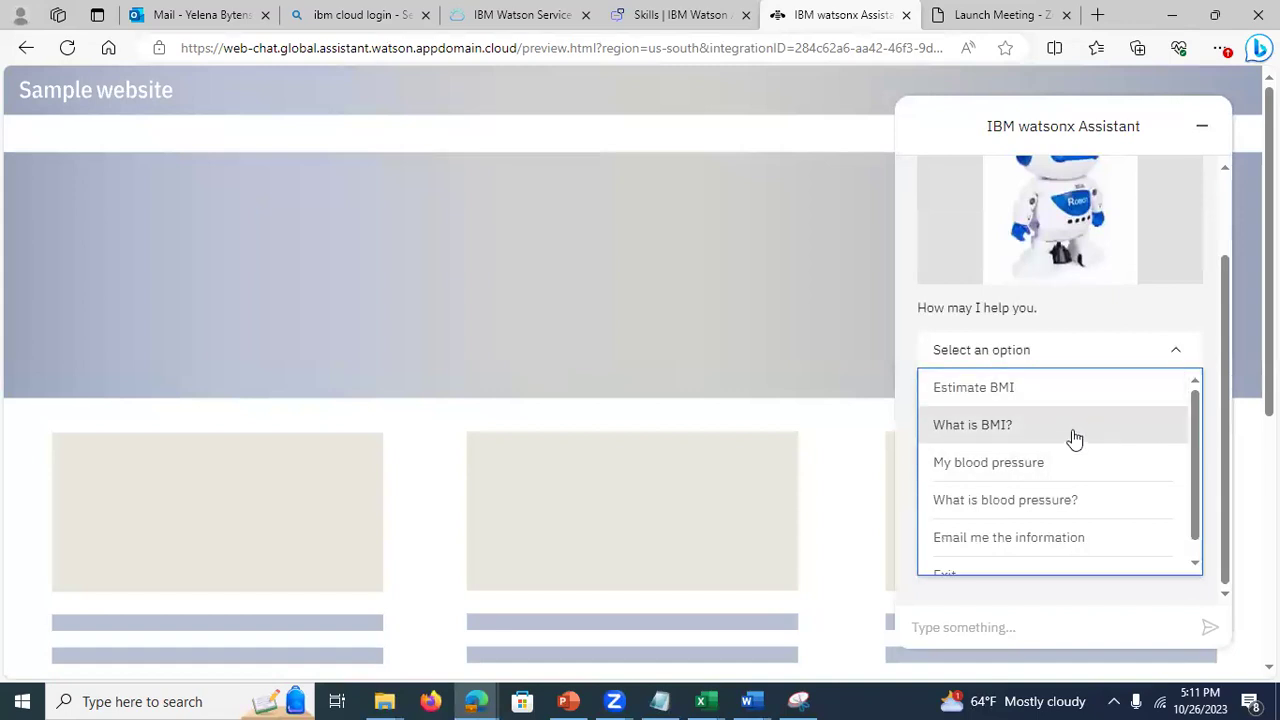
left_click(1075, 437)
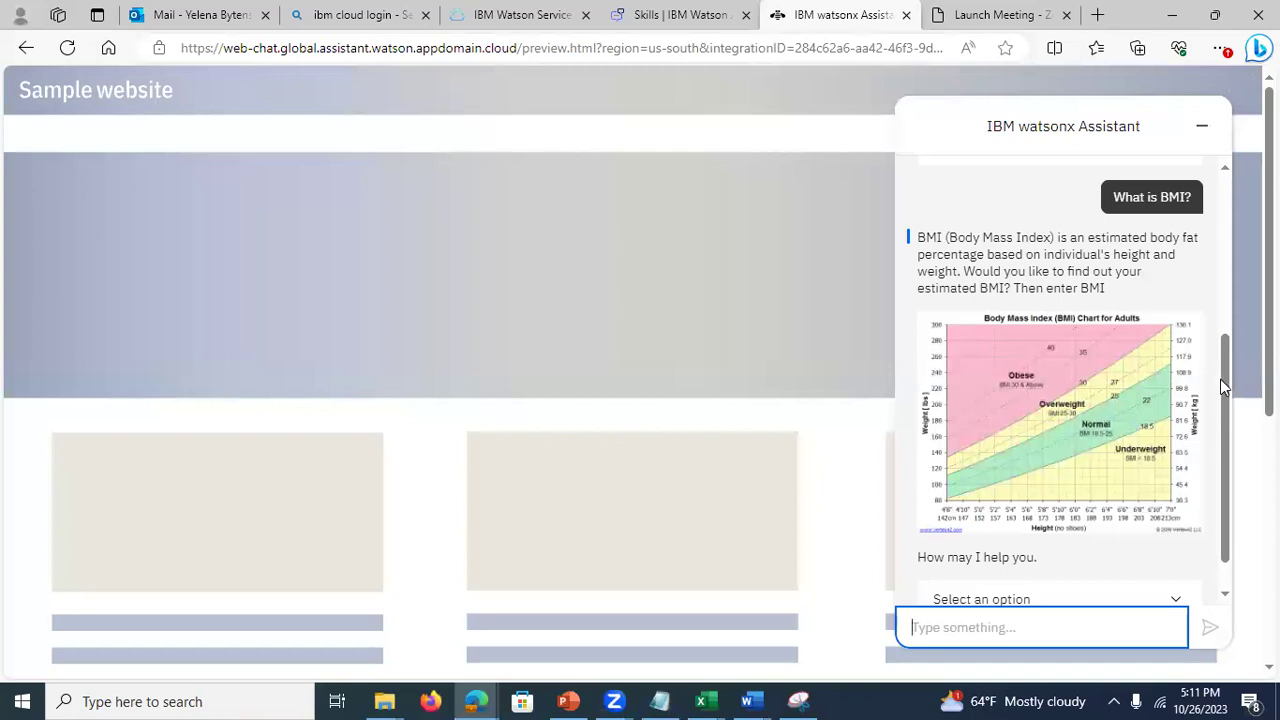
scroll(1220, 381, "down", 1)
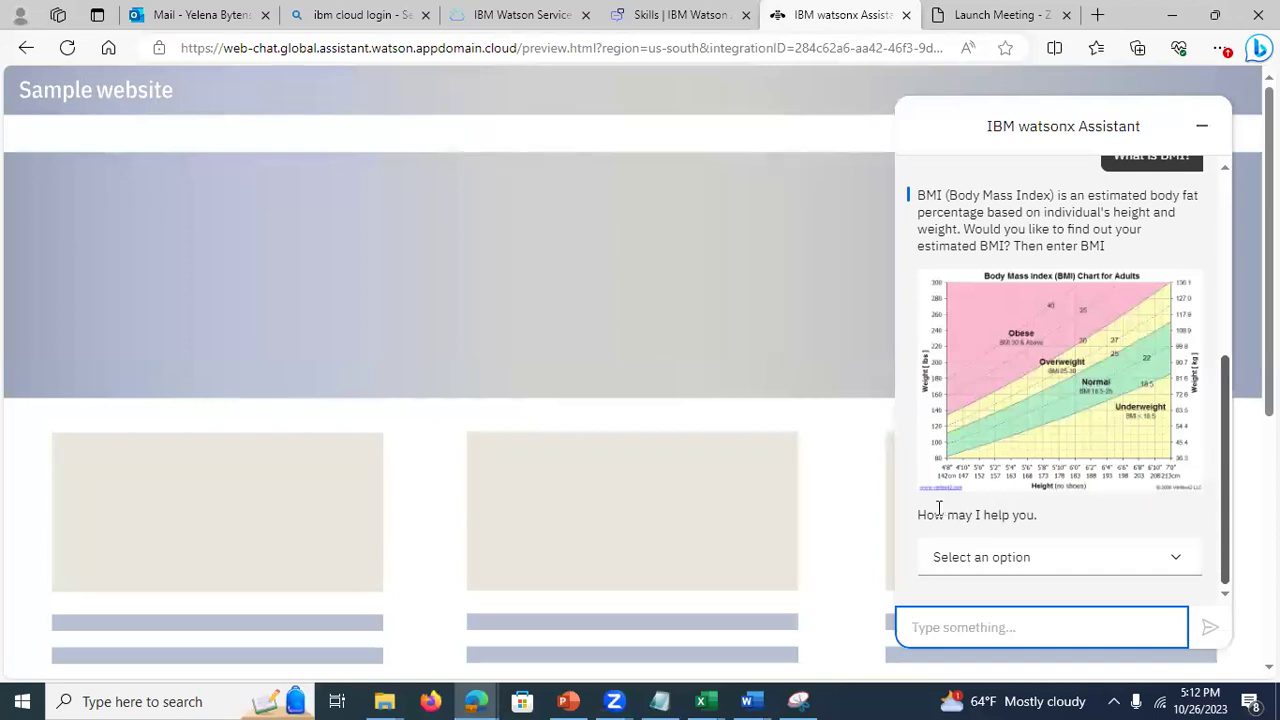
Step: Choose "My blood pressure" in the chat and submit a systolic reading of 180 and a diastolic reading of 90
left_click(1174, 561)
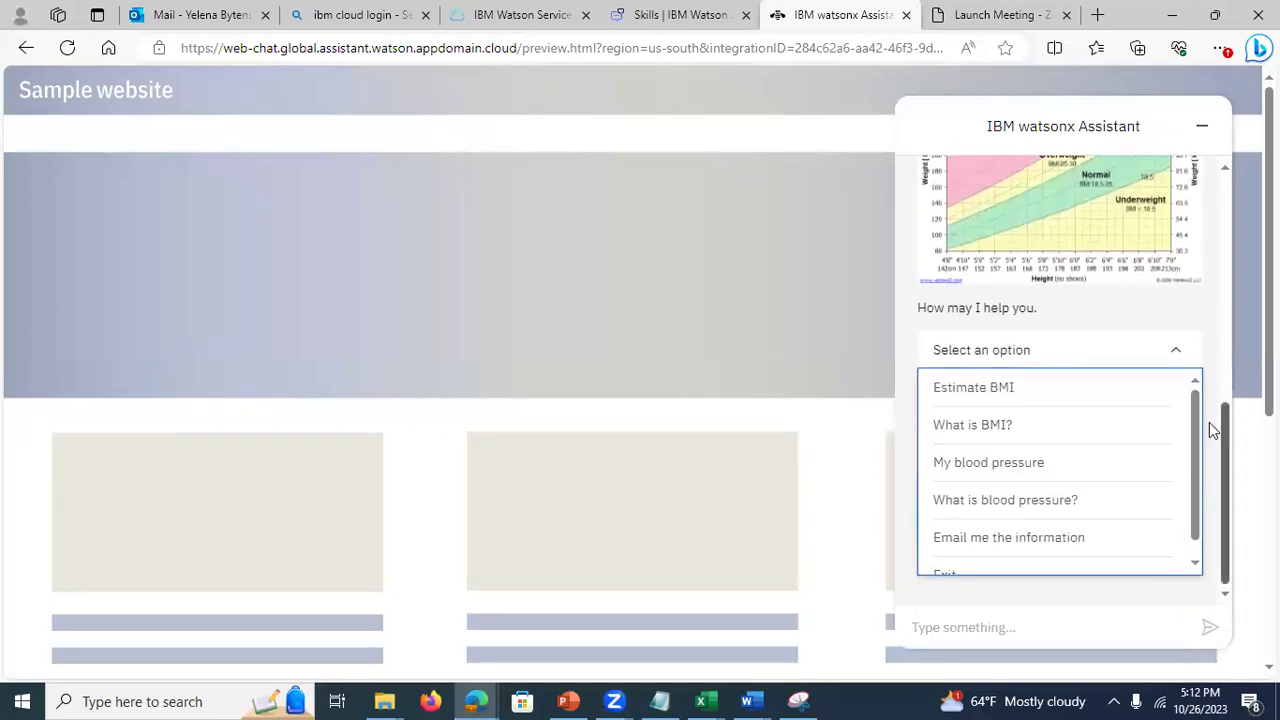
left_click(1040, 464)
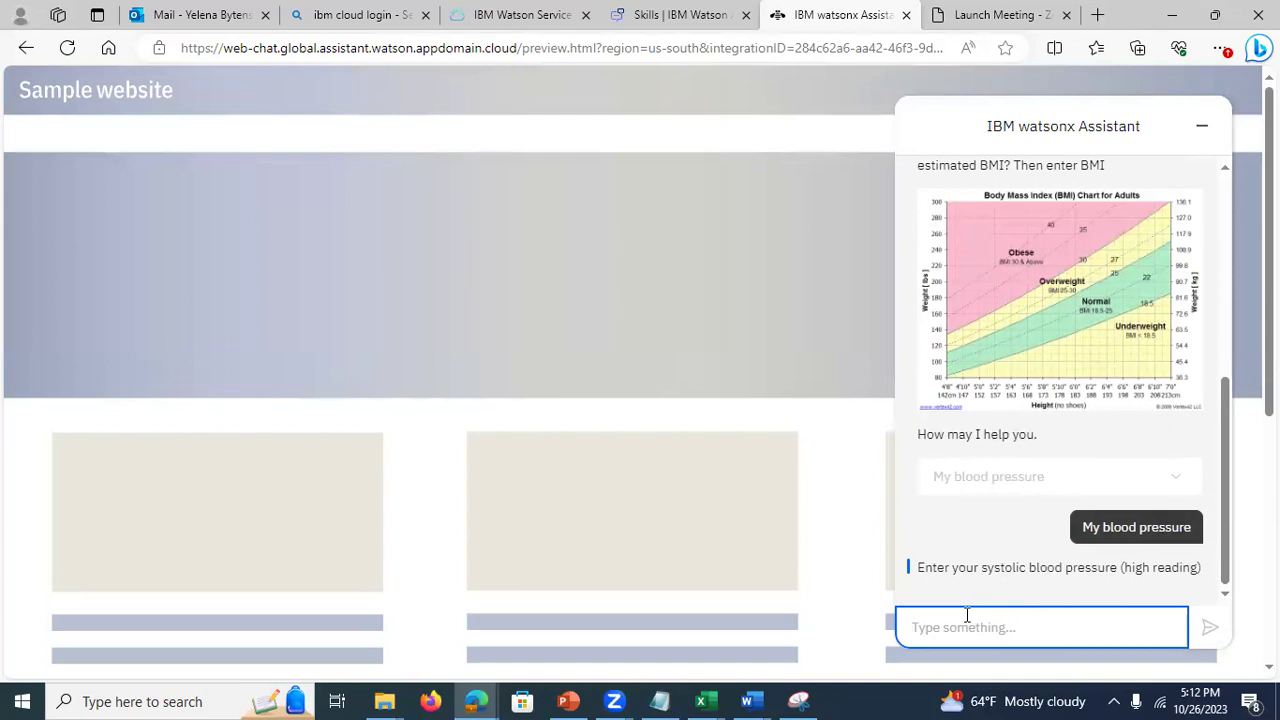
type("1")
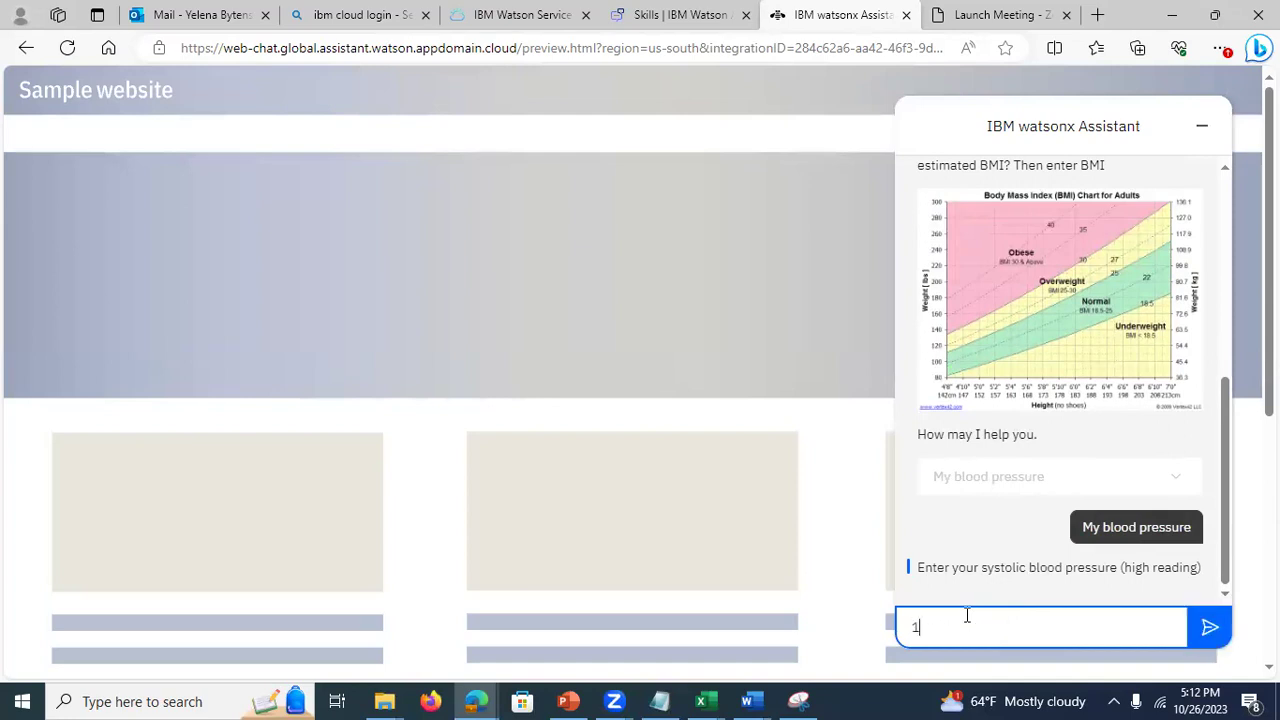
type("80")
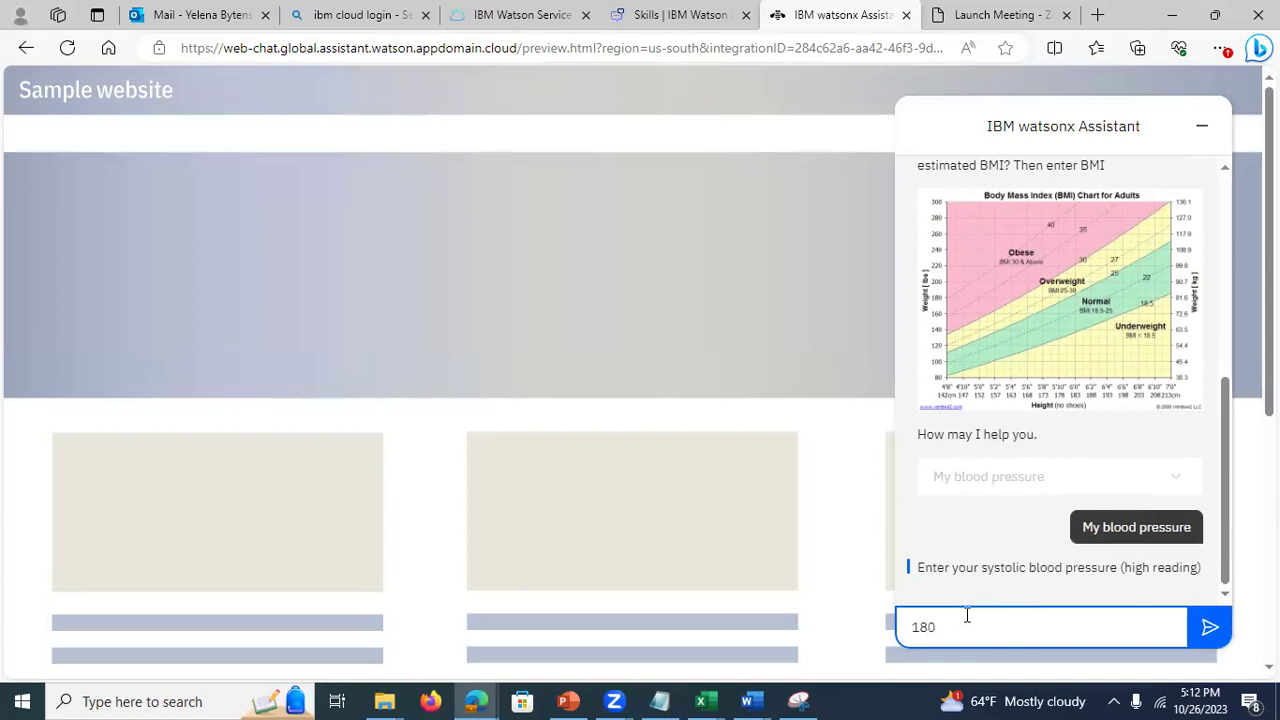
left_click(1210, 627)
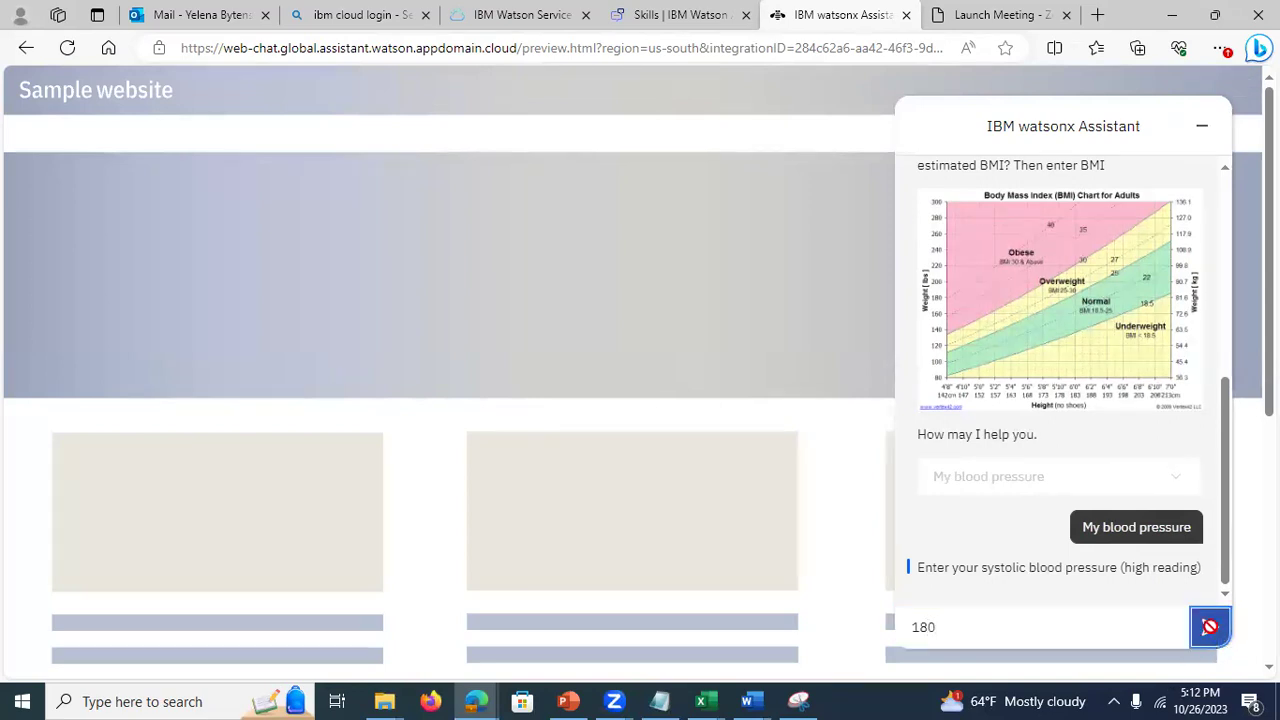
left_click(954, 628)
type("90")
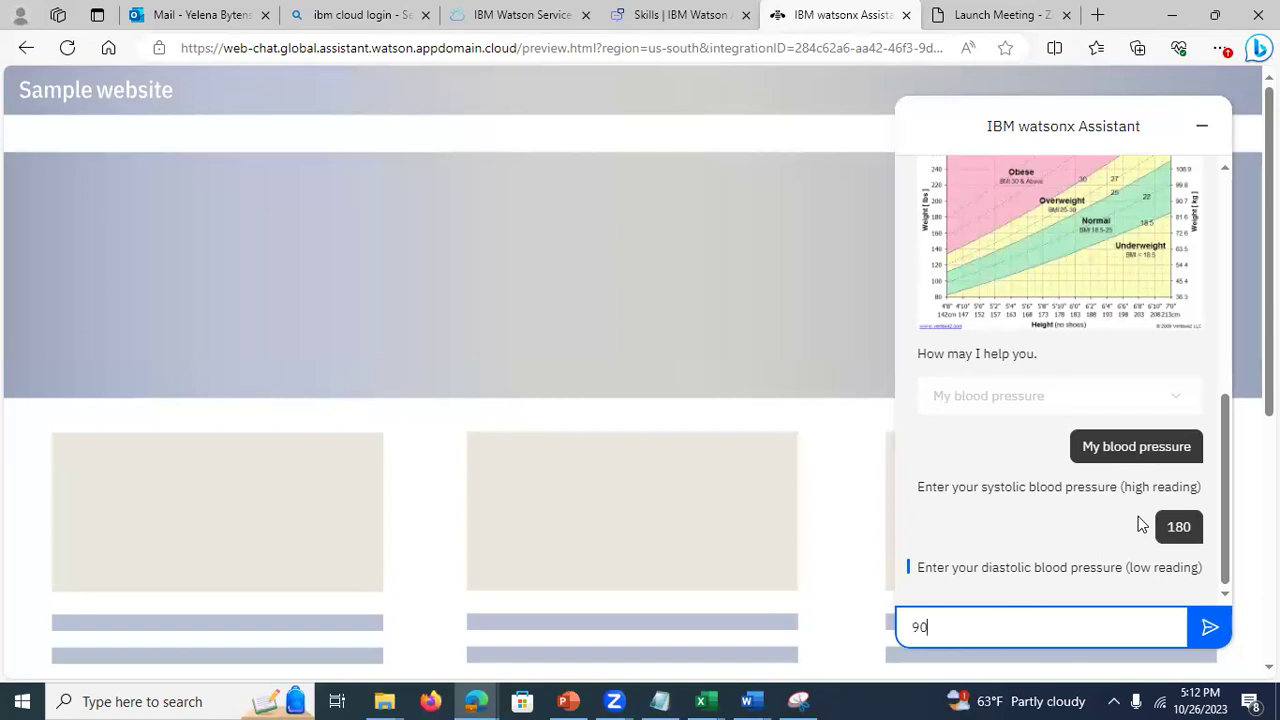
left_click(1203, 633)
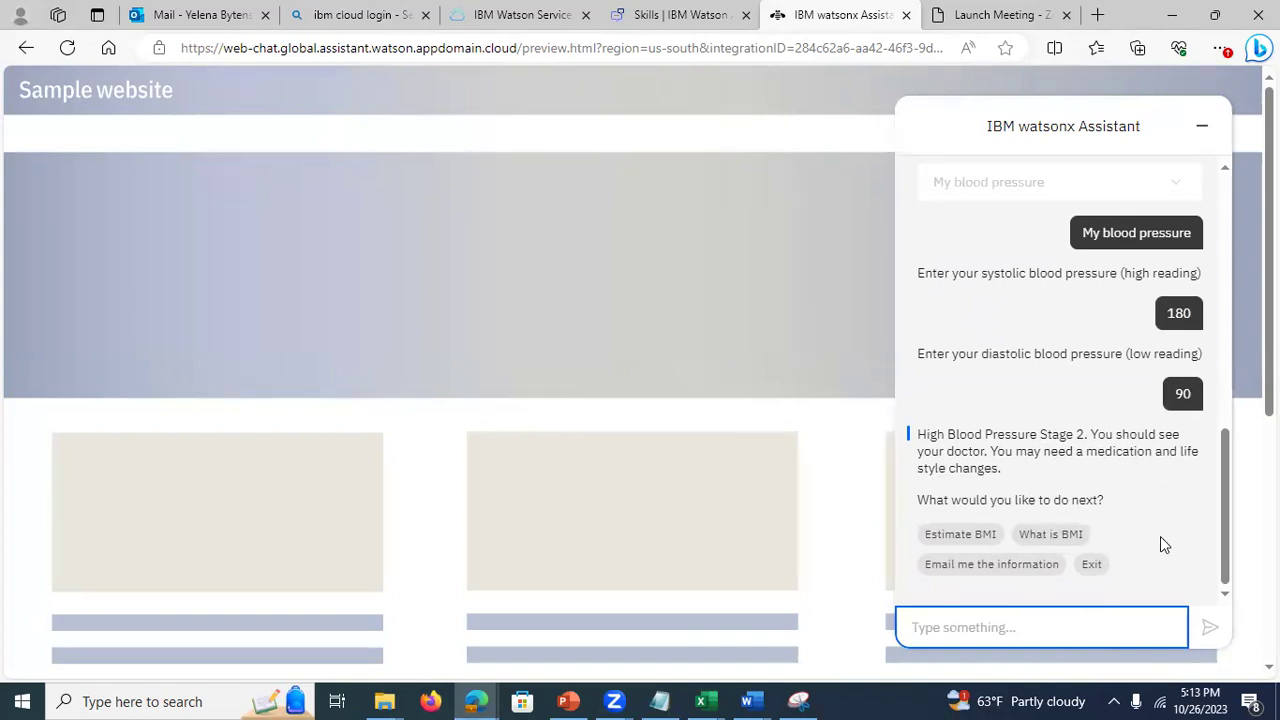
Step: Choose "Email me the information", submitting the invalid entry dddd first and a correctly formatted email address second
left_click(971, 565)
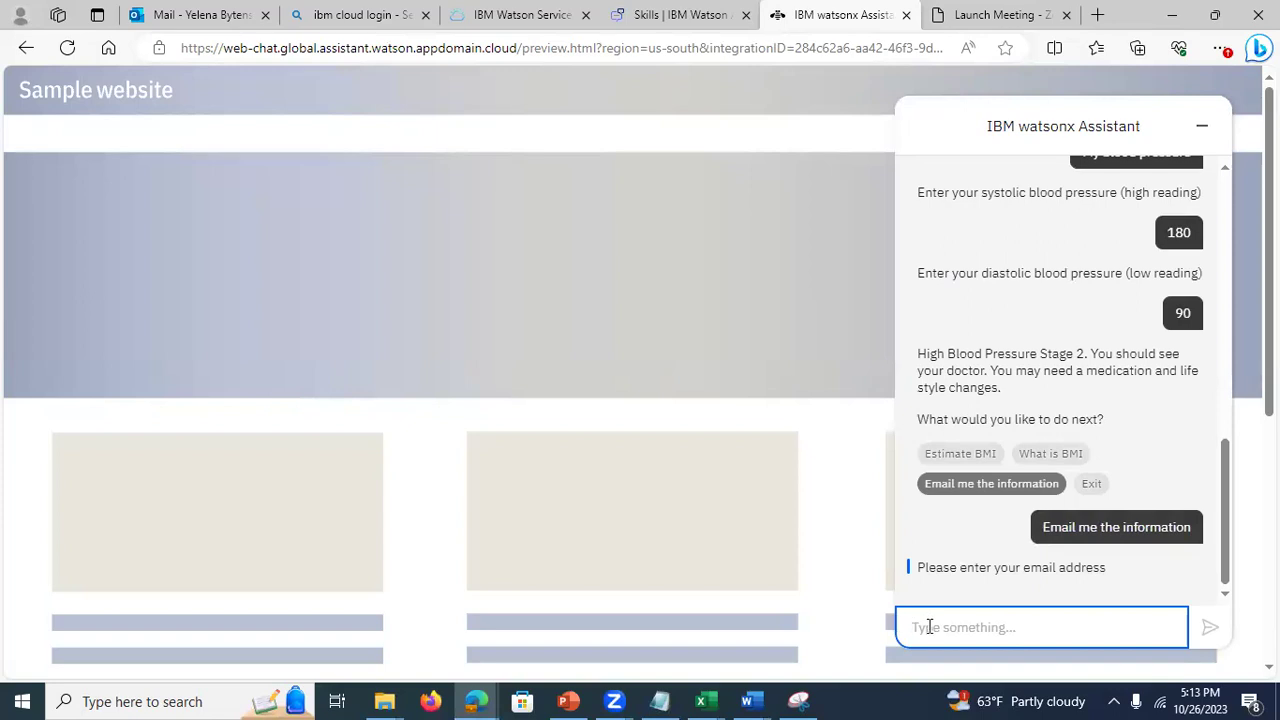
type("dddd")
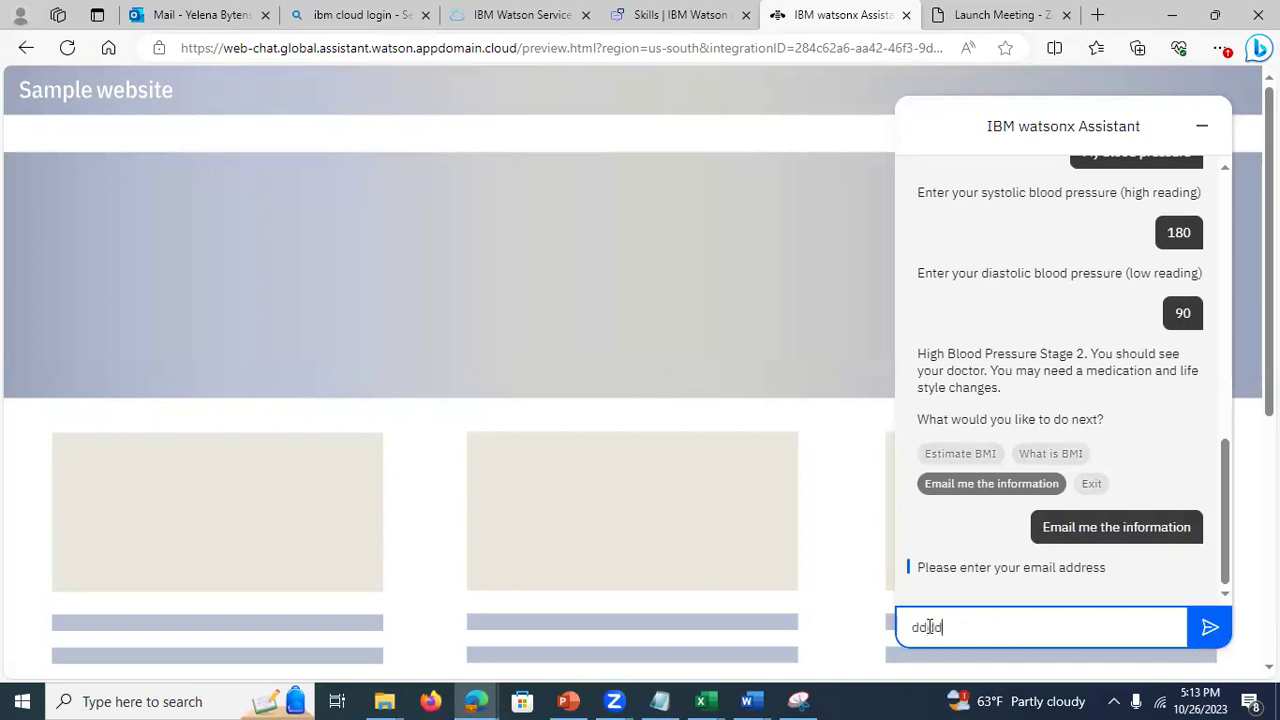
left_click(1207, 621)
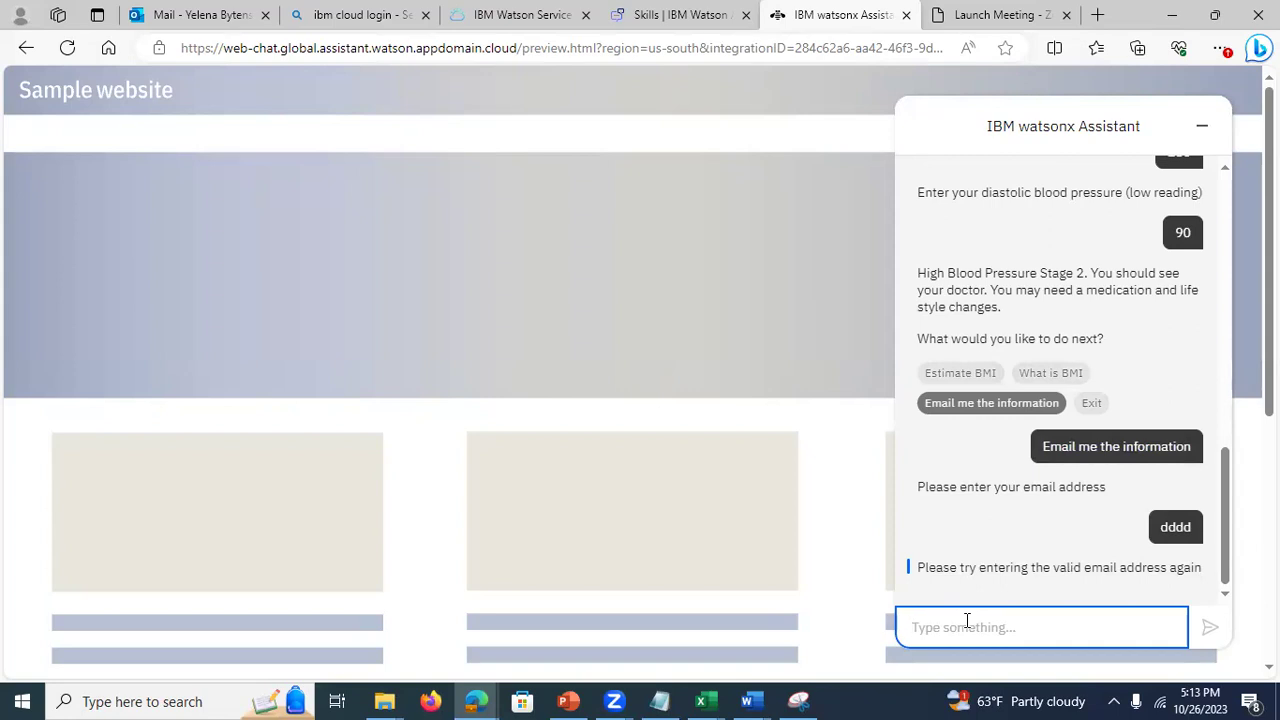
type("x")
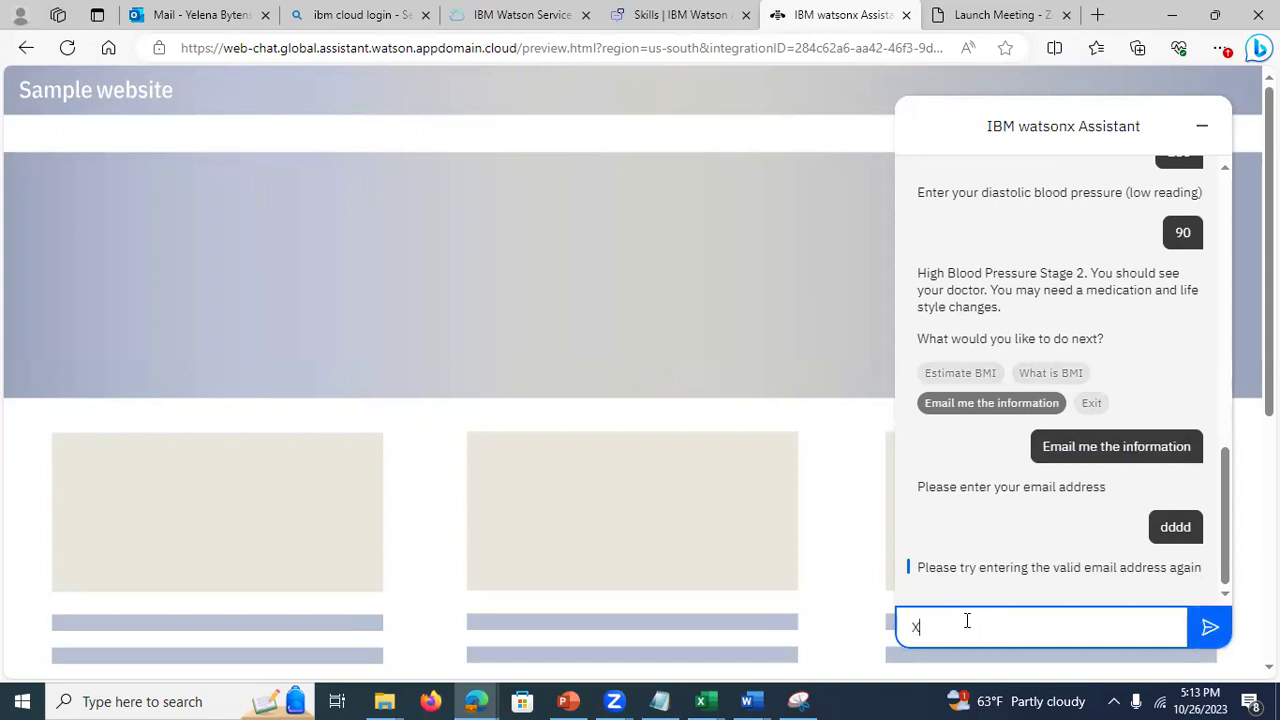
type("@y.com")
left_click(1207, 615)
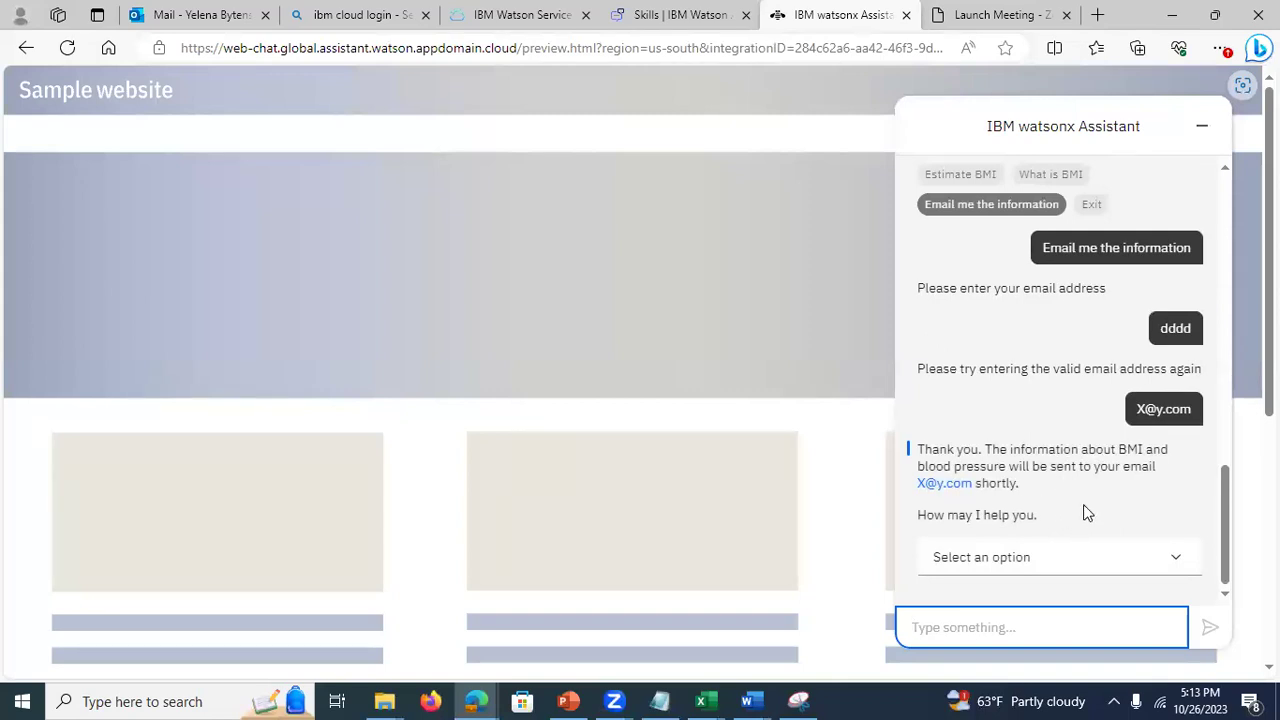
Step: End the chat conversation by choosing the Exit option
left_click(1134, 560)
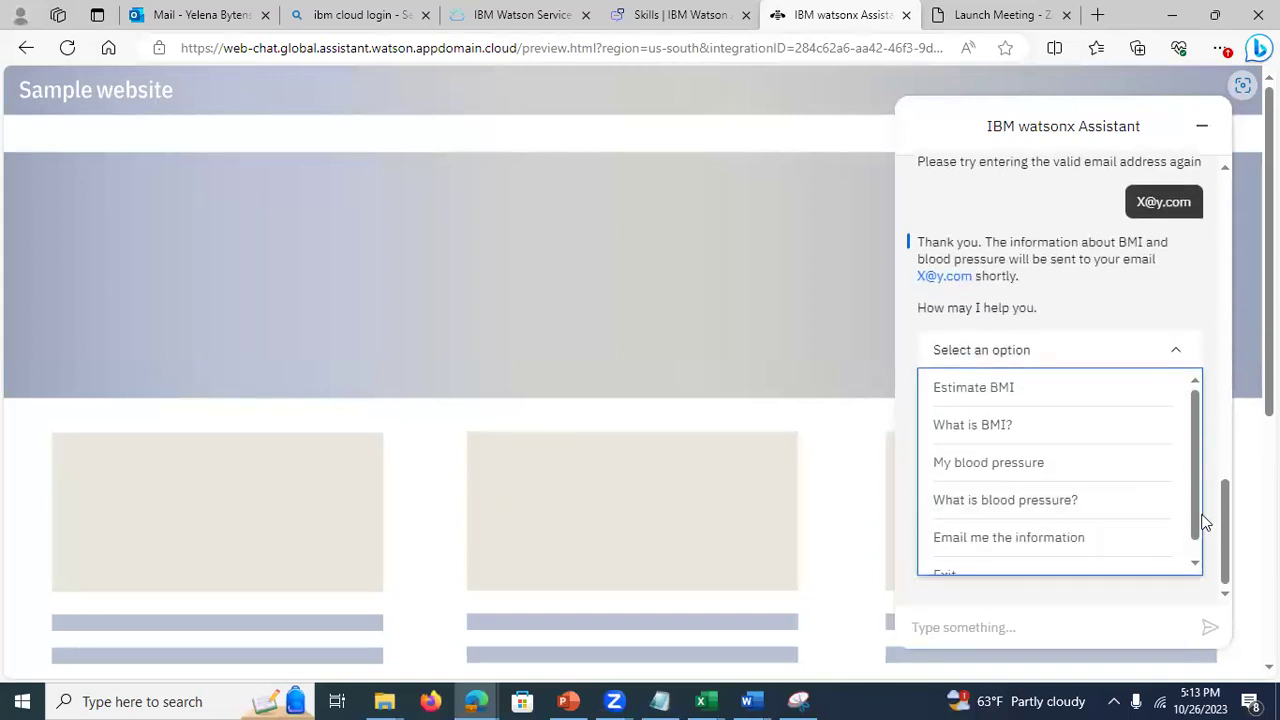
scroll(1200, 530, "down", 1)
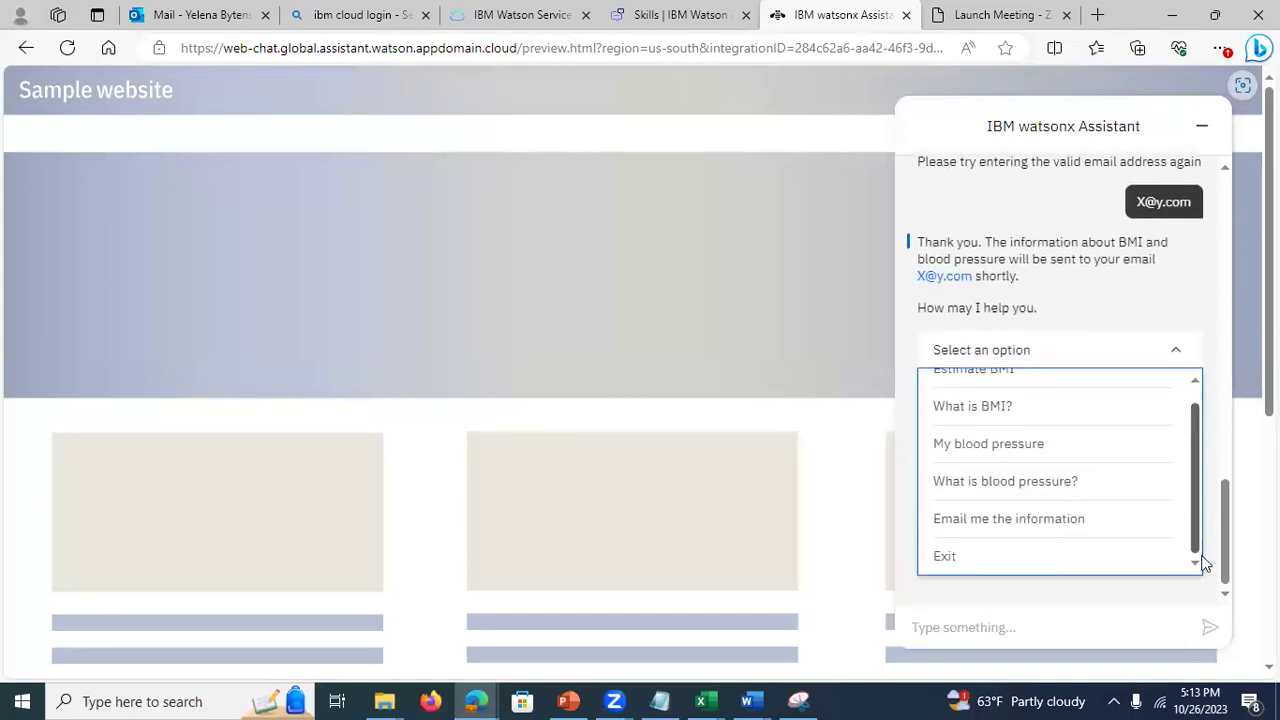
left_click(967, 566)
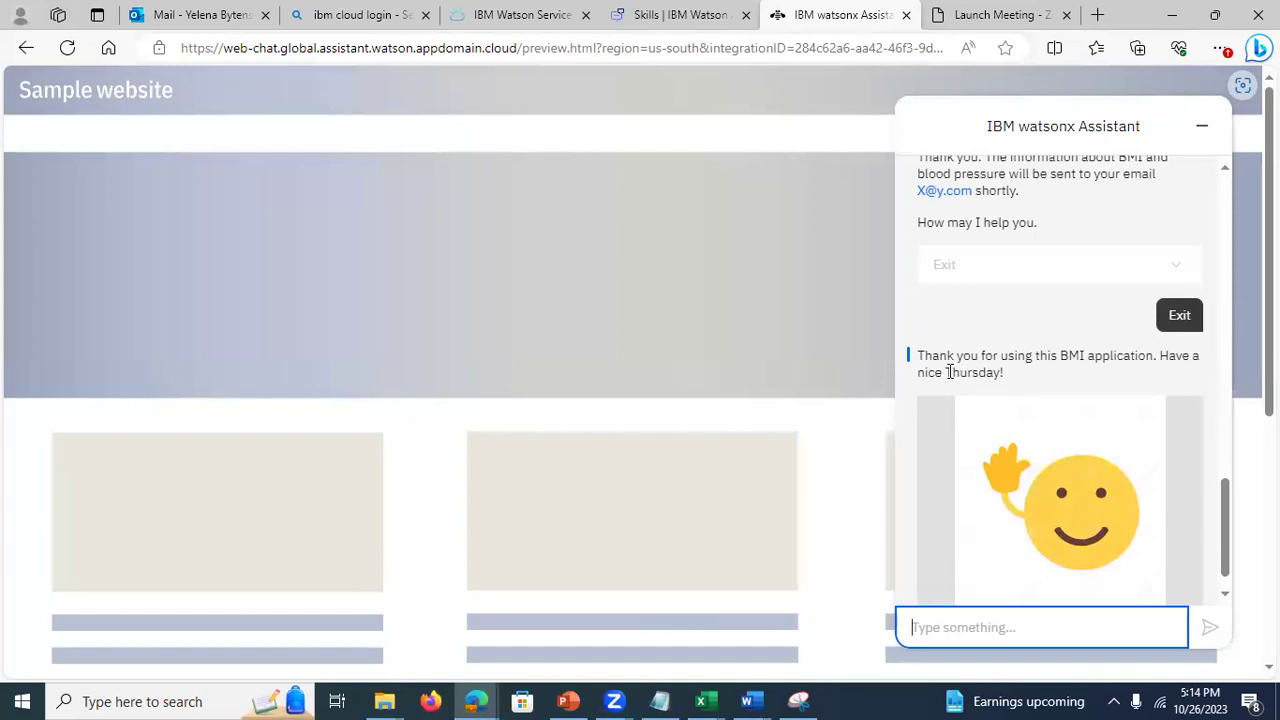
left_click(1233, 555)
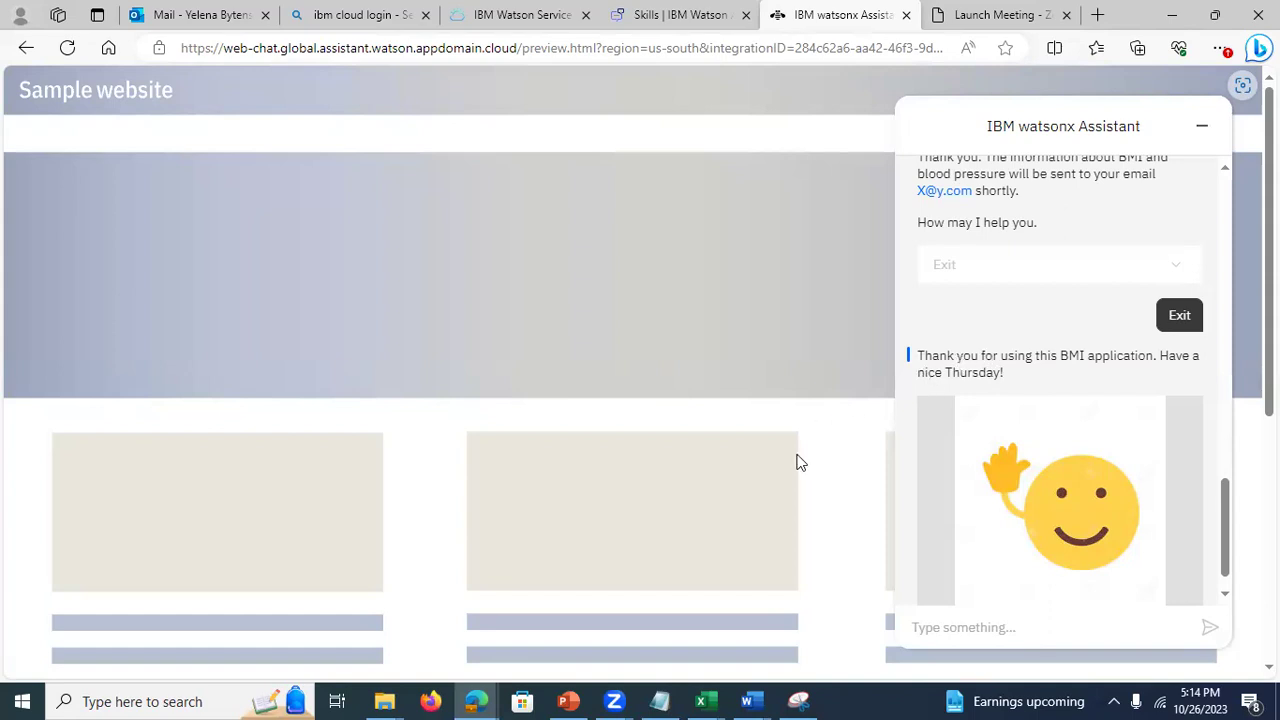
Step: Switch to the PowerPoint presentation and show slide 9, the Estimate BMI conversation scenario
left_click(568, 701)
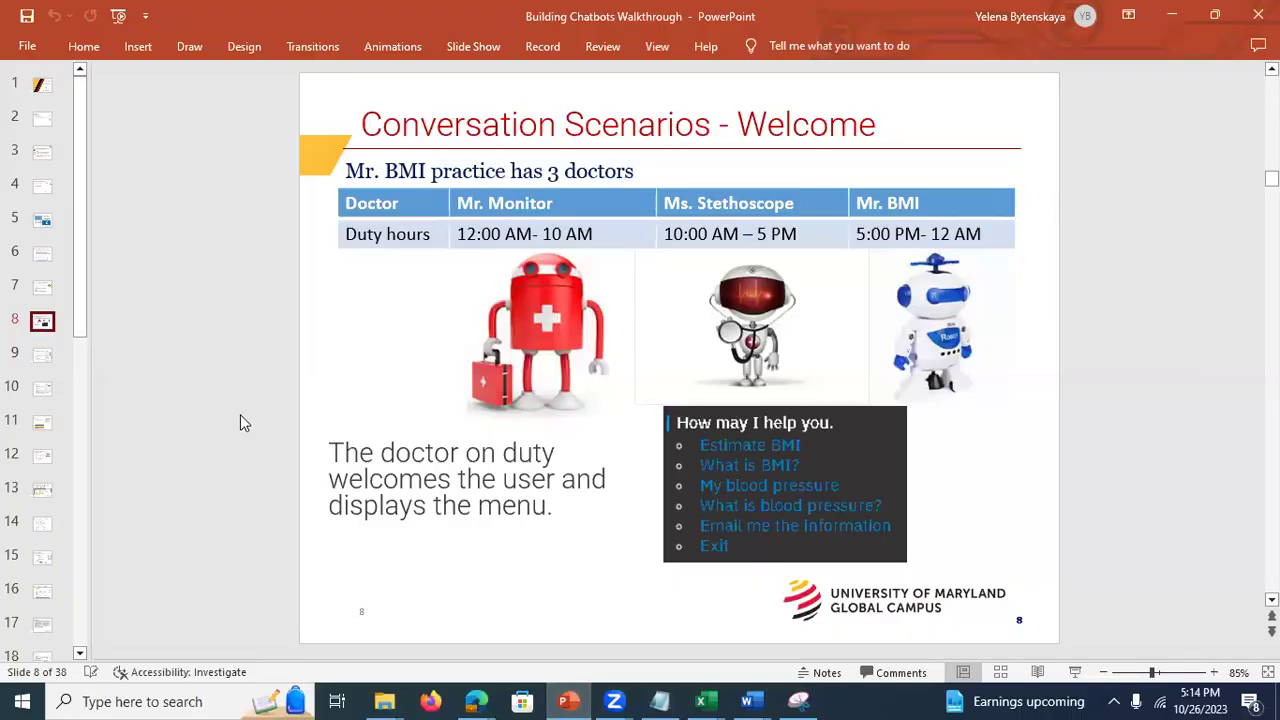
left_click(43, 362)
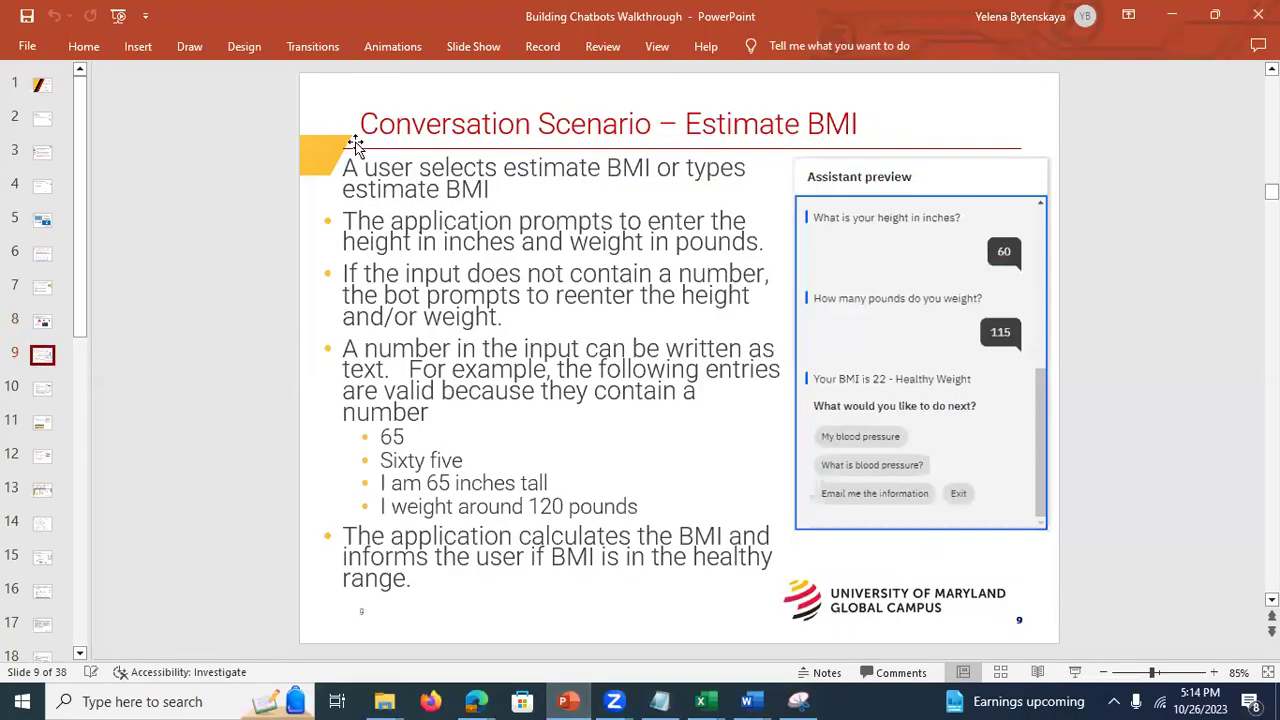
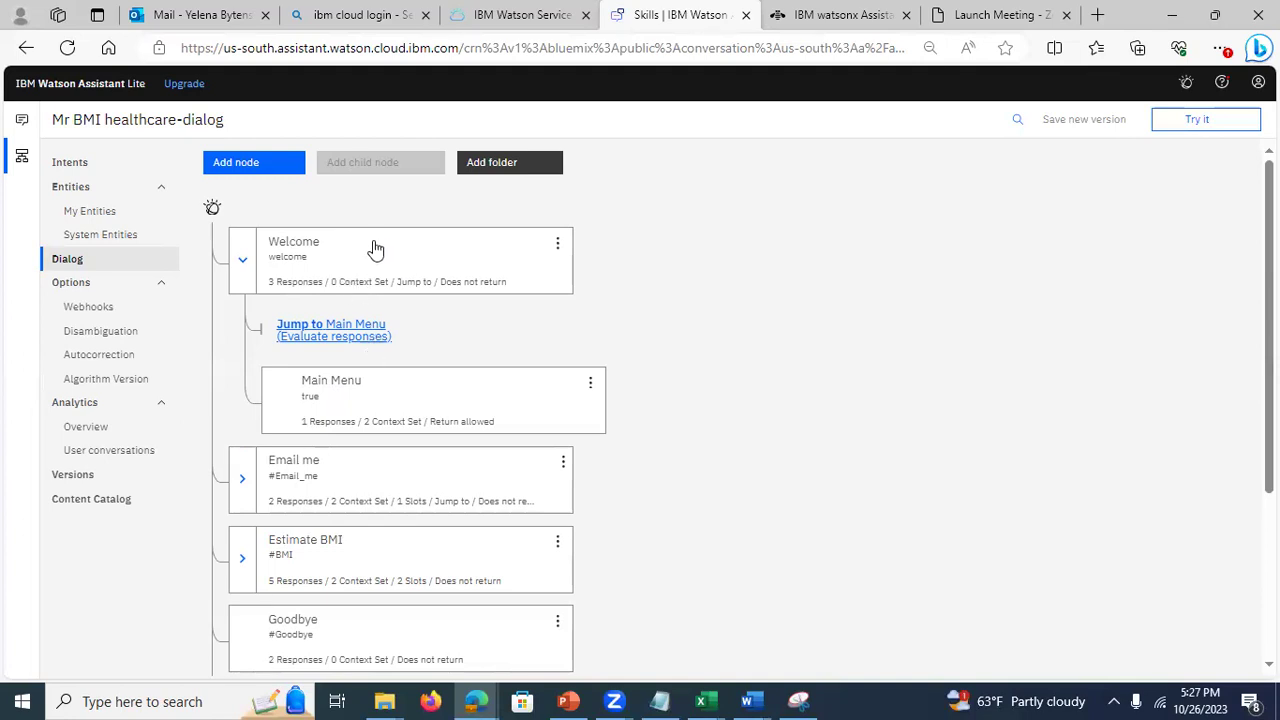
Step: Examine the Welcome node's response conditions and the system entities' status in Mr BMI healthcare-dialog, returning to the dialog nodes
left_click(372, 257)
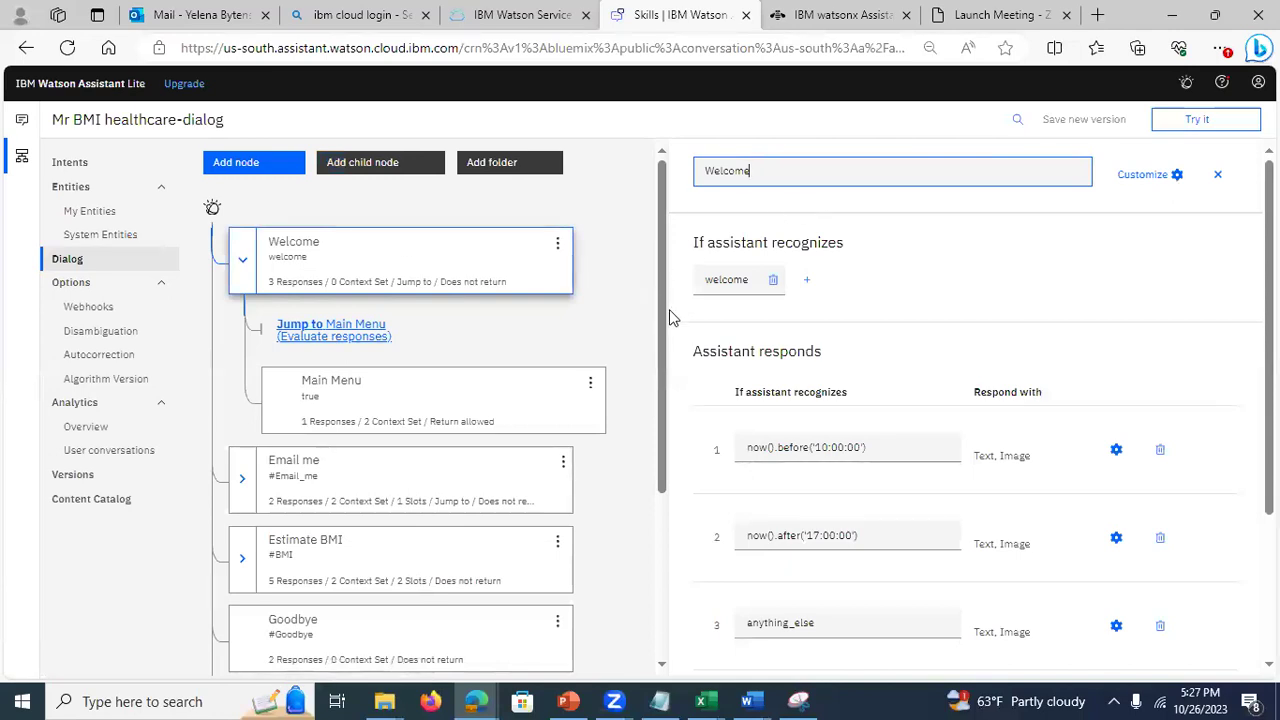
scroll(1155, 323, "down", 2)
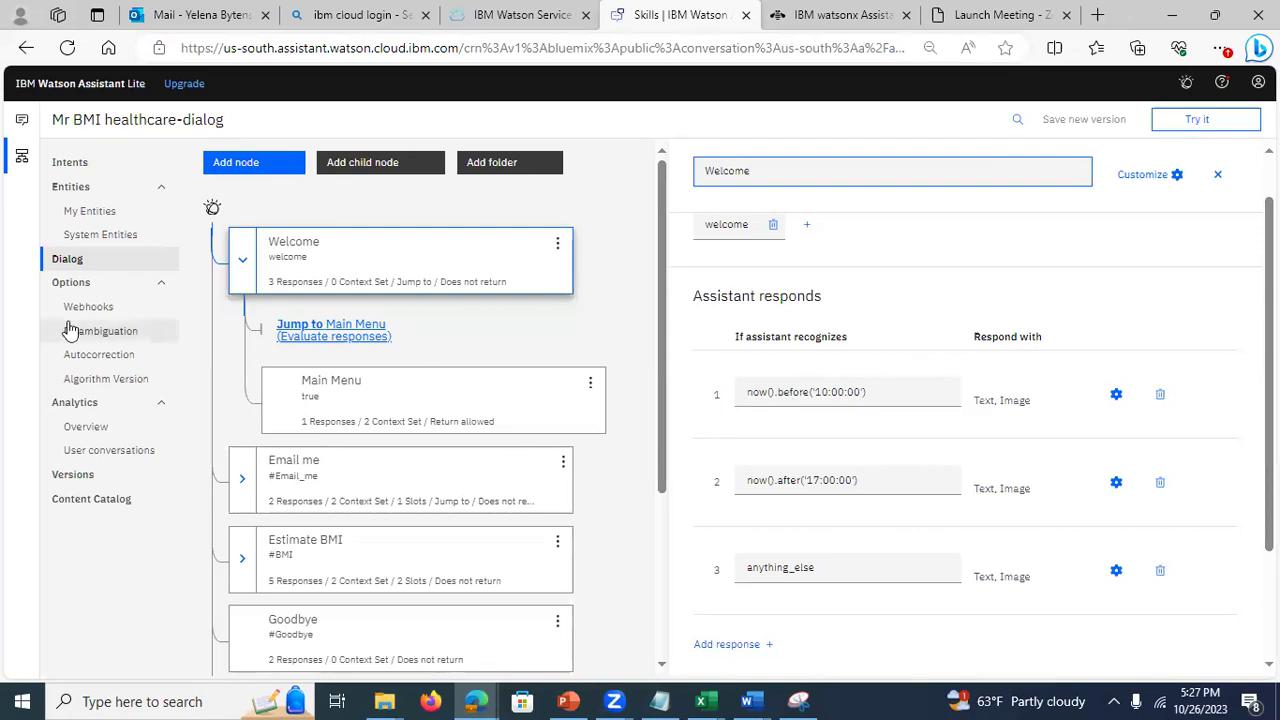
left_click(96, 238)
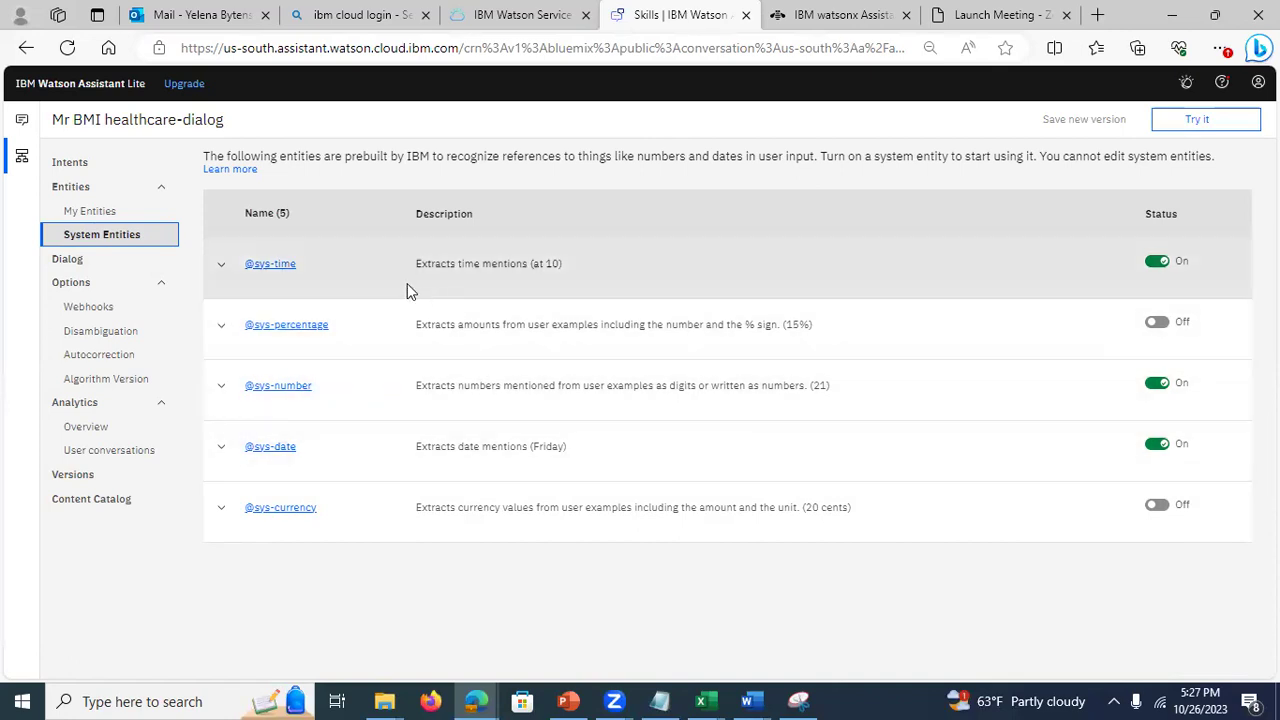
left_click(79, 264)
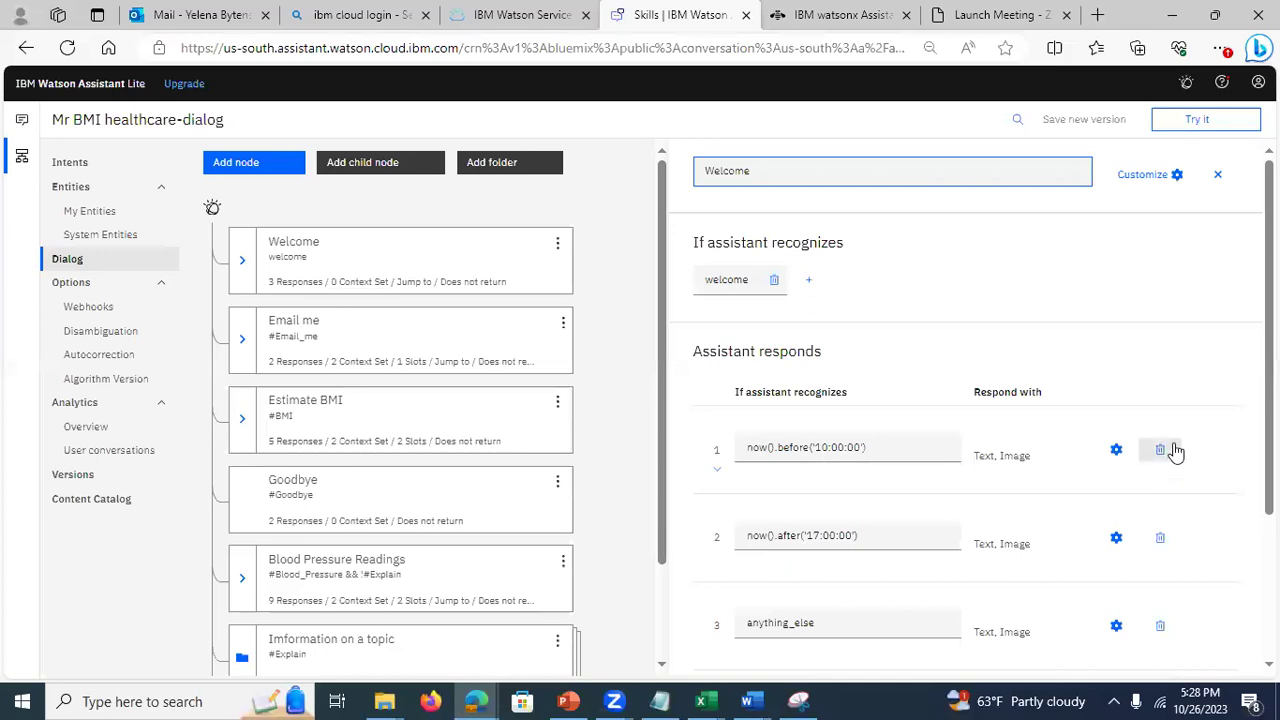
Step: Examine the Welcome node's three conditional responses, covering before 10:00:00, after 17:00:00 and anything_else
scroll(885, 586, "down", 1)
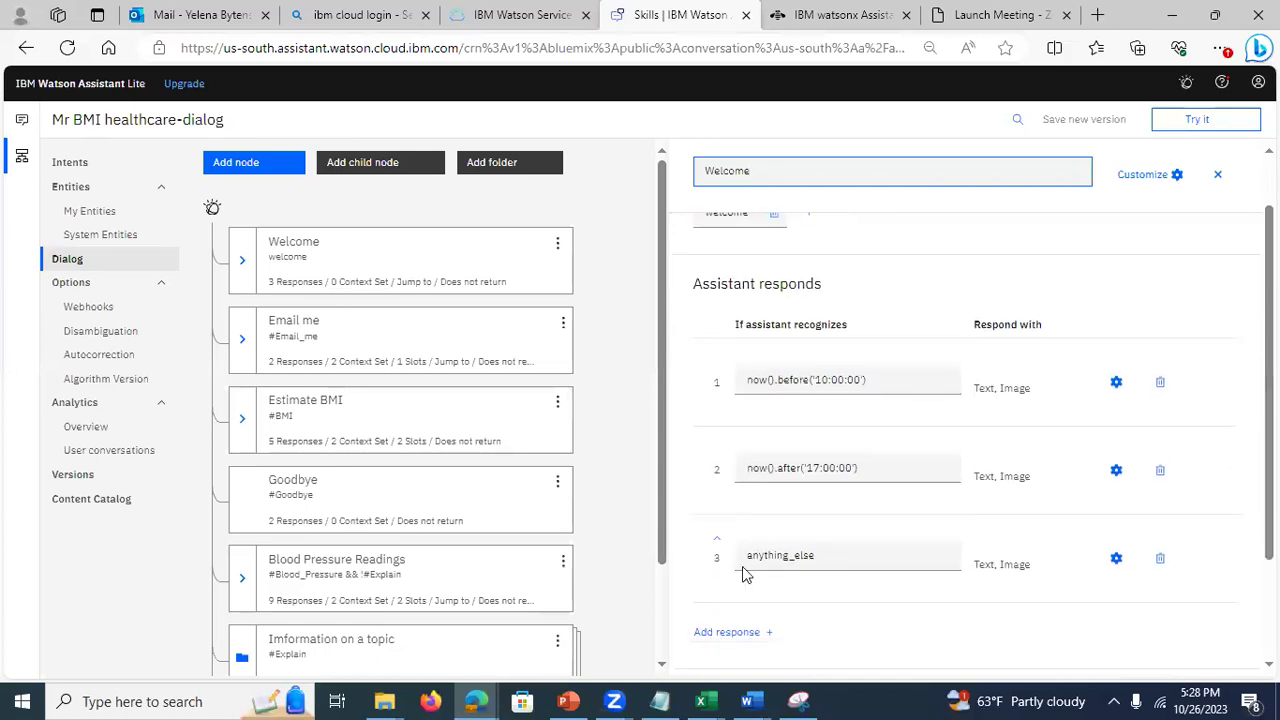
mouse_move(664, 520)
left_mouse_down()
mouse_move(671, 634)
mouse_move(651, 508)
left_mouse_up()
left_click(822, 557)
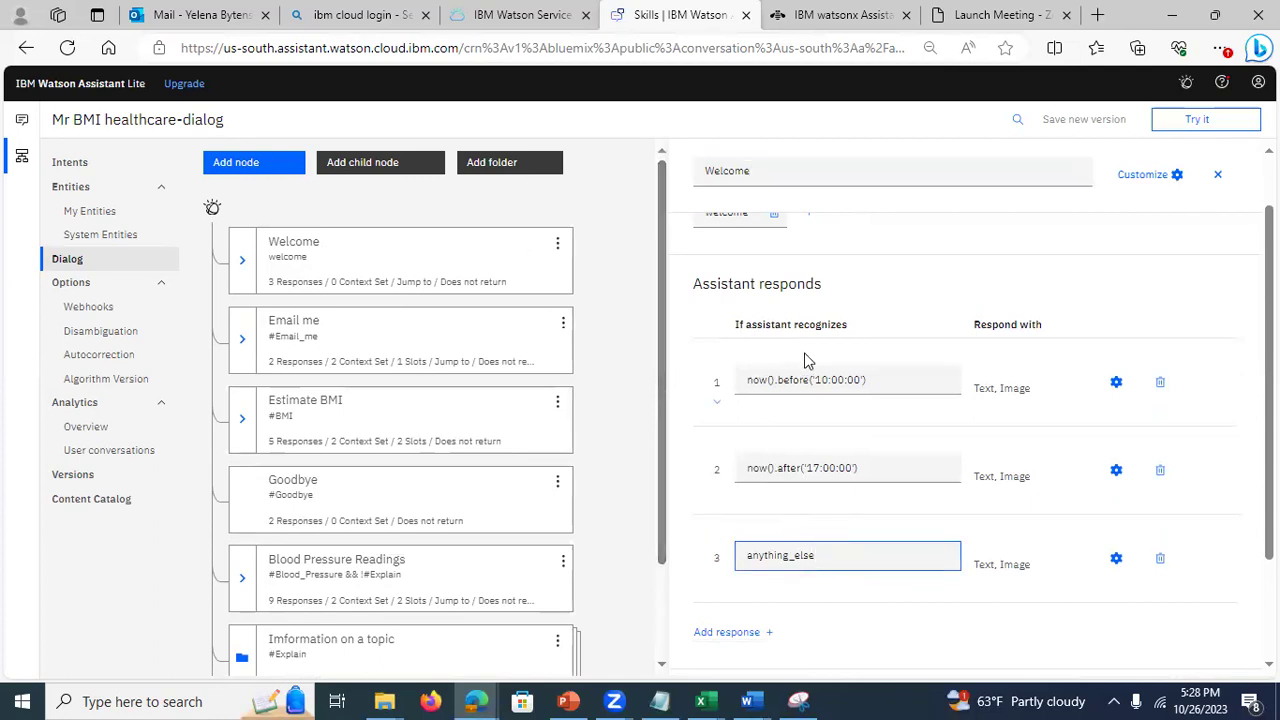
left_click(778, 380)
left_click(778, 464)
Step: Open the configuration of the Welcome node's before-10:00:00 response, review its greeting text variations and close it
left_click(1116, 384)
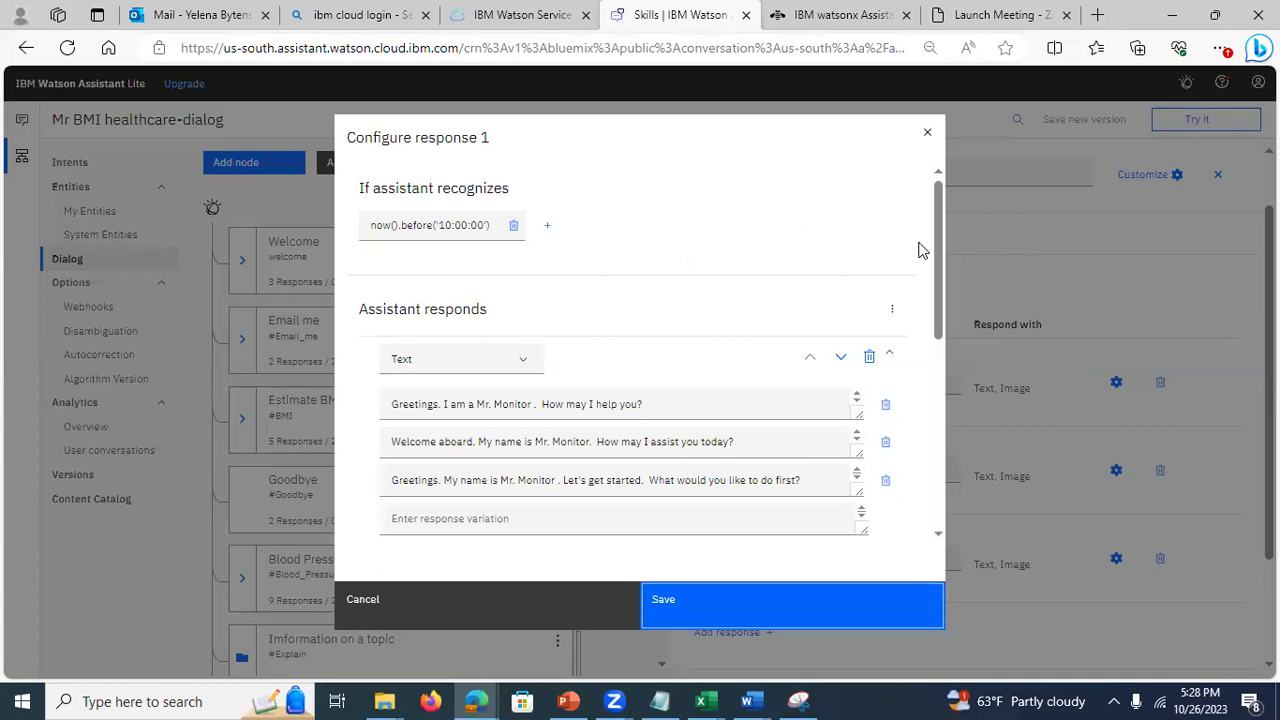
left_click_drag(945, 238, 941, 269)
scroll(941, 263, "down", 1)
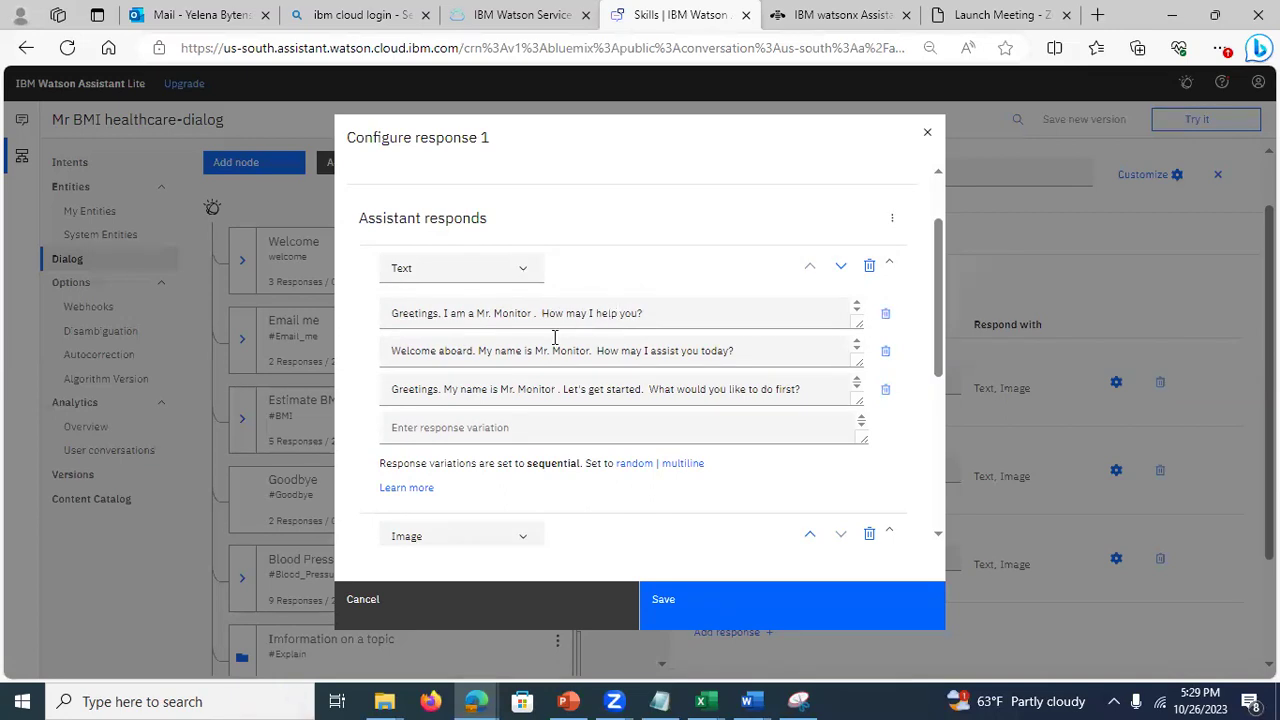
left_click(522, 350)
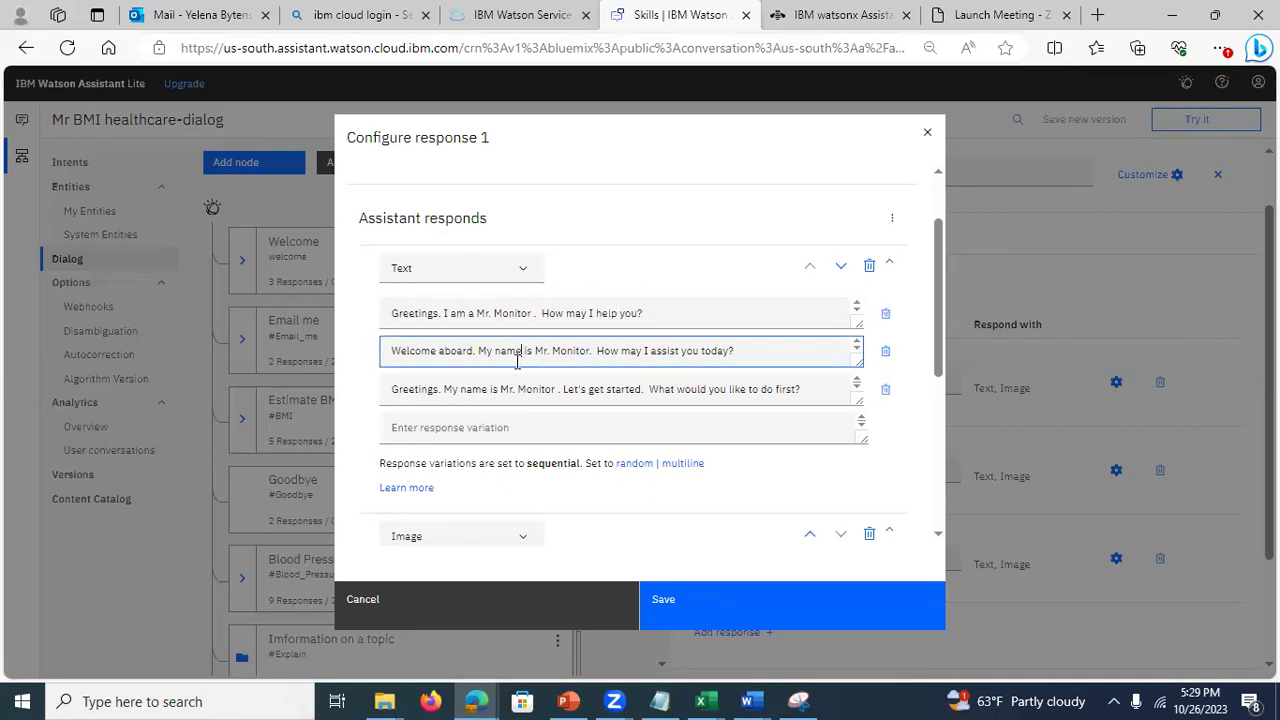
left_click(500, 390)
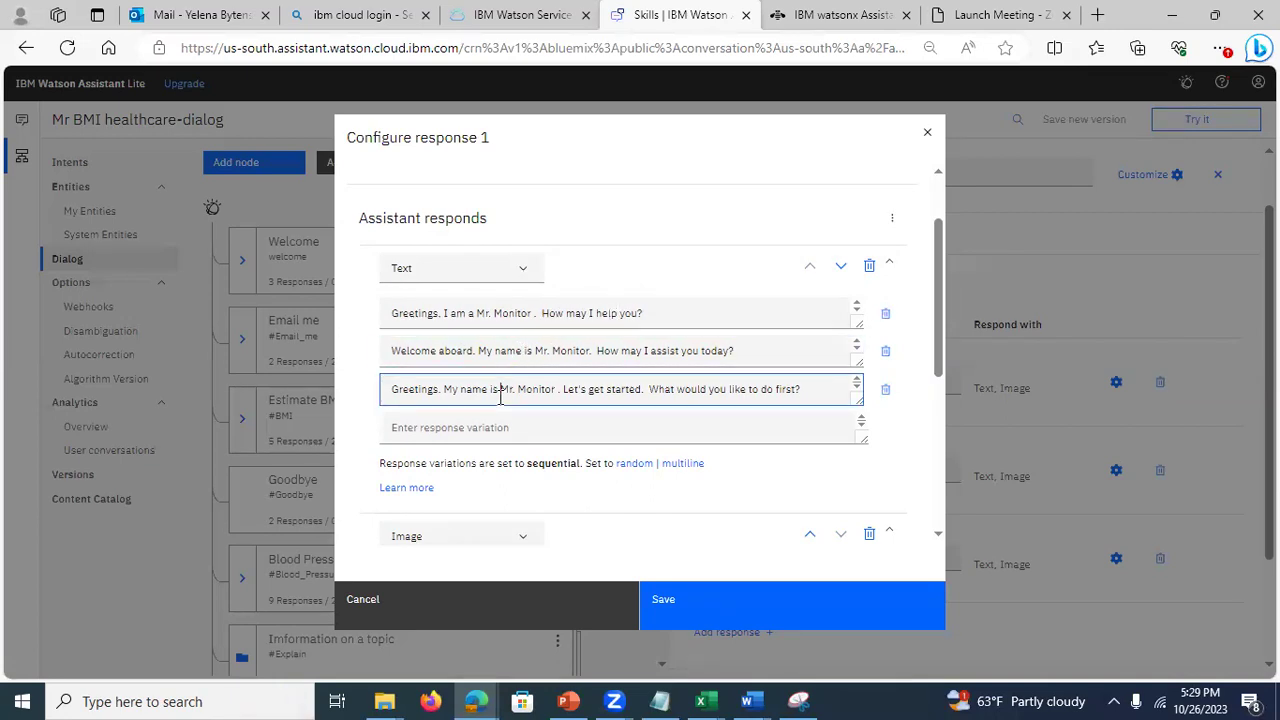
triple_click(948, 290)
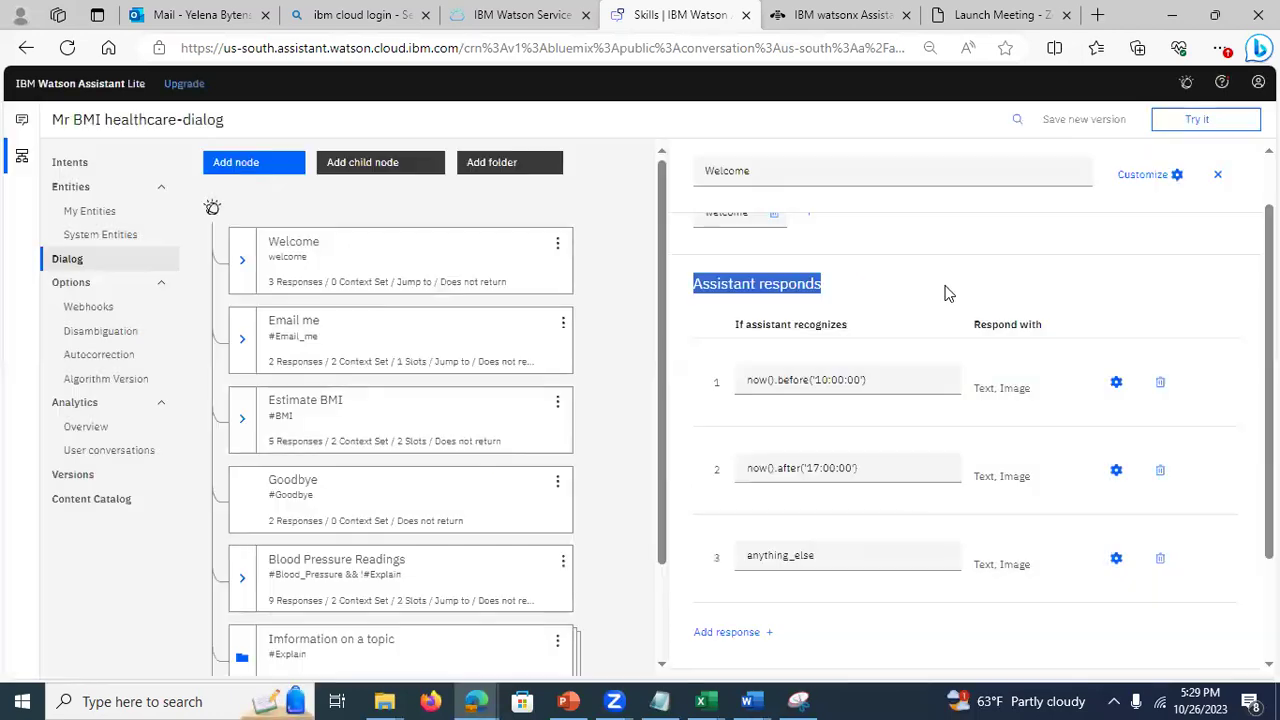
Step: Reopen the before-10:00:00 response's configuration and inspect the image source of its Image response
left_click(1117, 385)
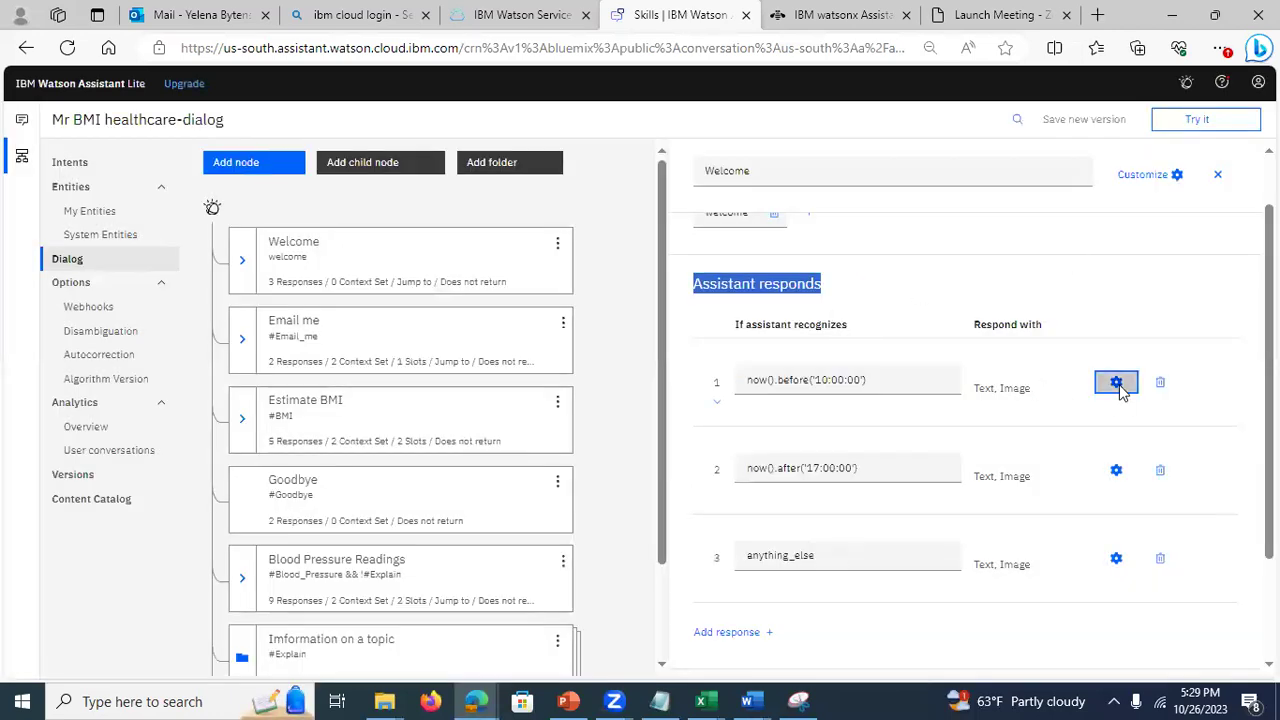
scroll(960, 410, "down", 5)
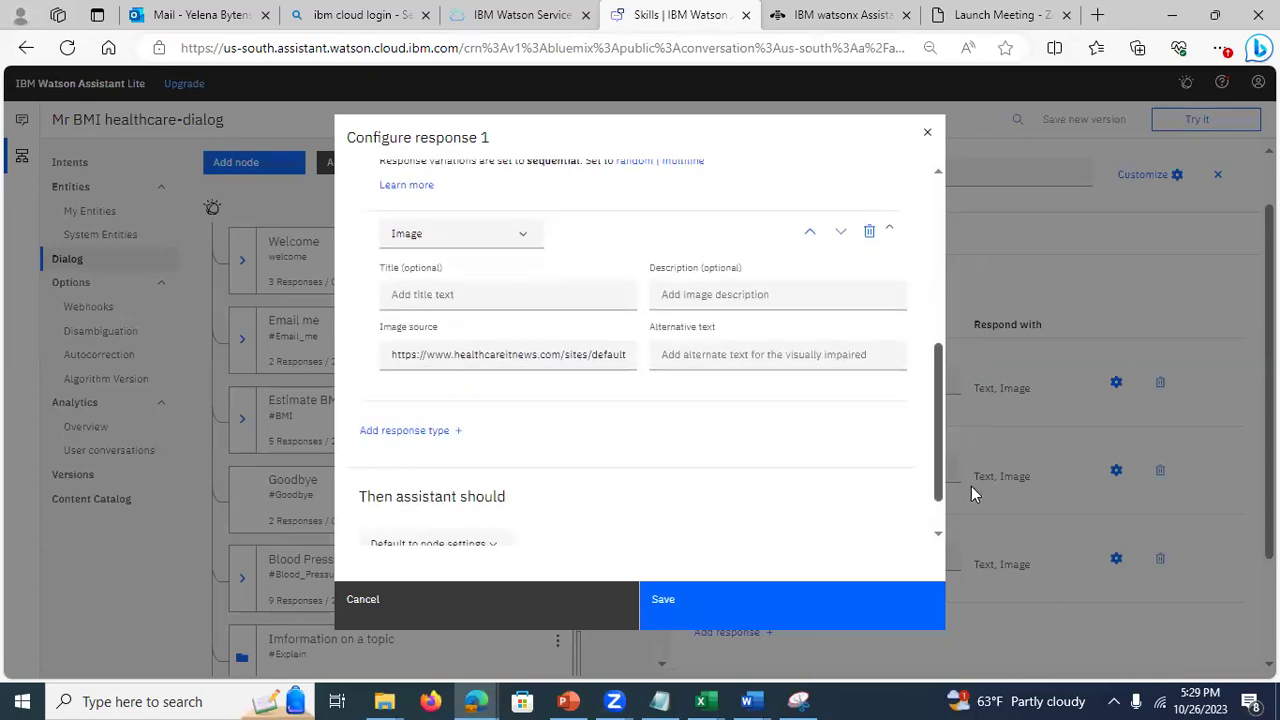
scroll(971, 486, "down", 1)
mouse_move(460, 322)
left_mouse_down()
mouse_move(610, 323)
mouse_move(693, 345)
left_mouse_up()
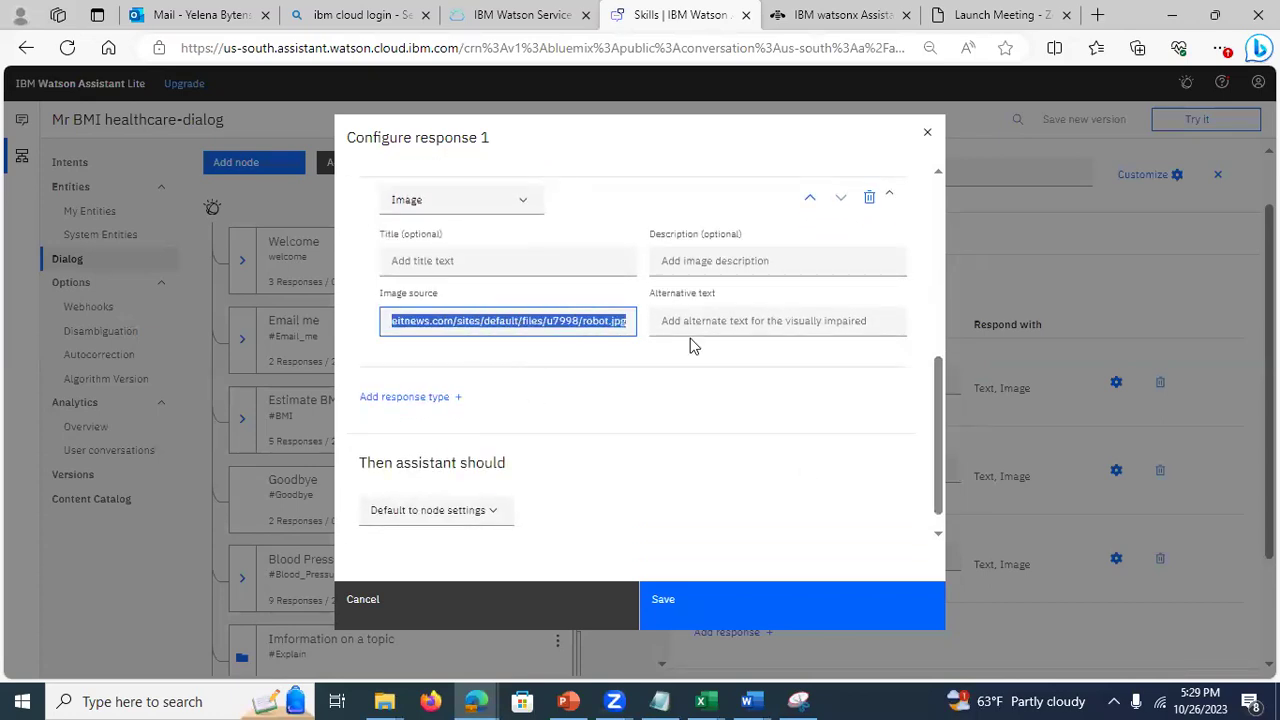
left_click(531, 322)
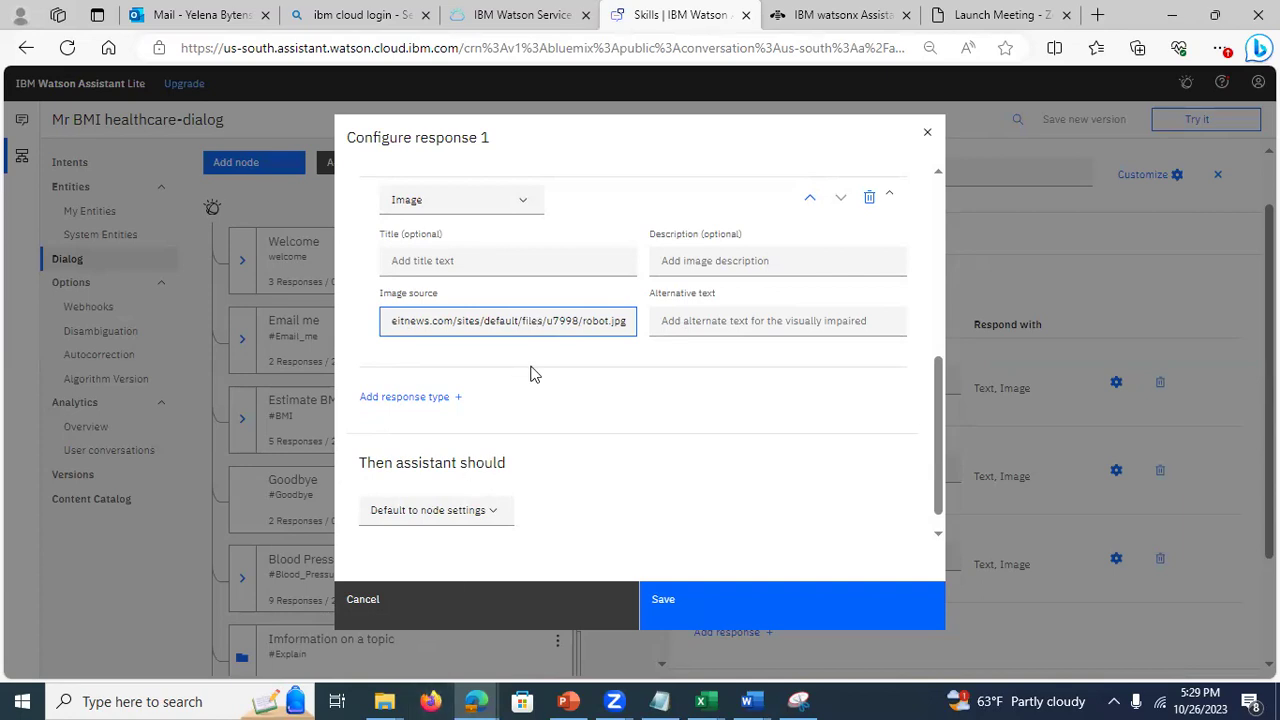
left_click(537, 331)
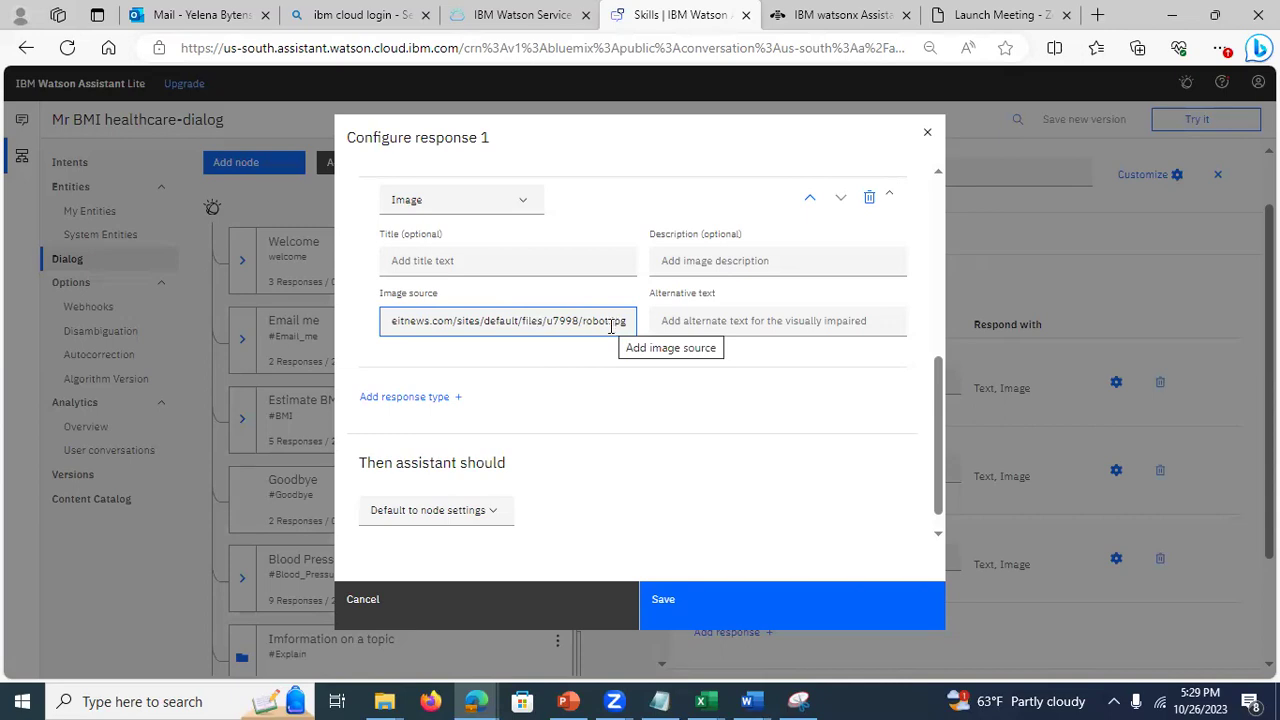
Step: Copy the image source URL, open robot.jpg from it in a new browser tab and look at the image's copy-link option
left_click_drag(612, 326, 371, 353)
key("ctrl+c")
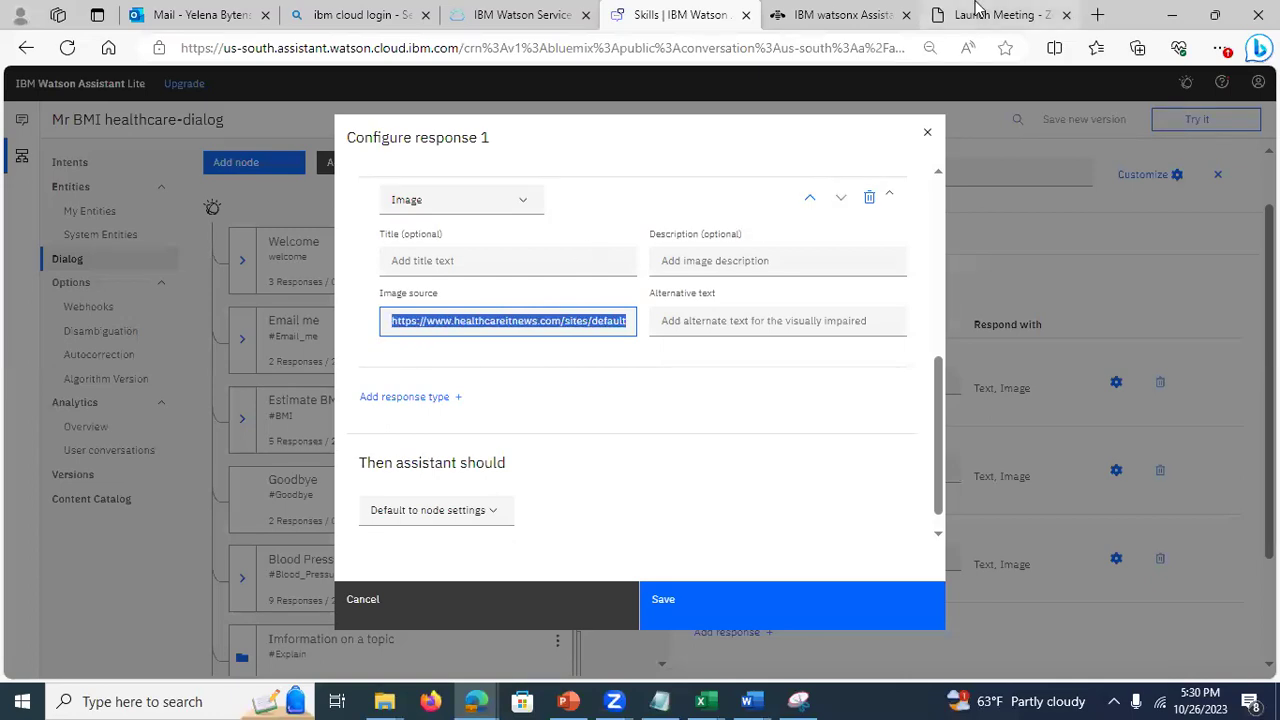
left_click(1094, 14)
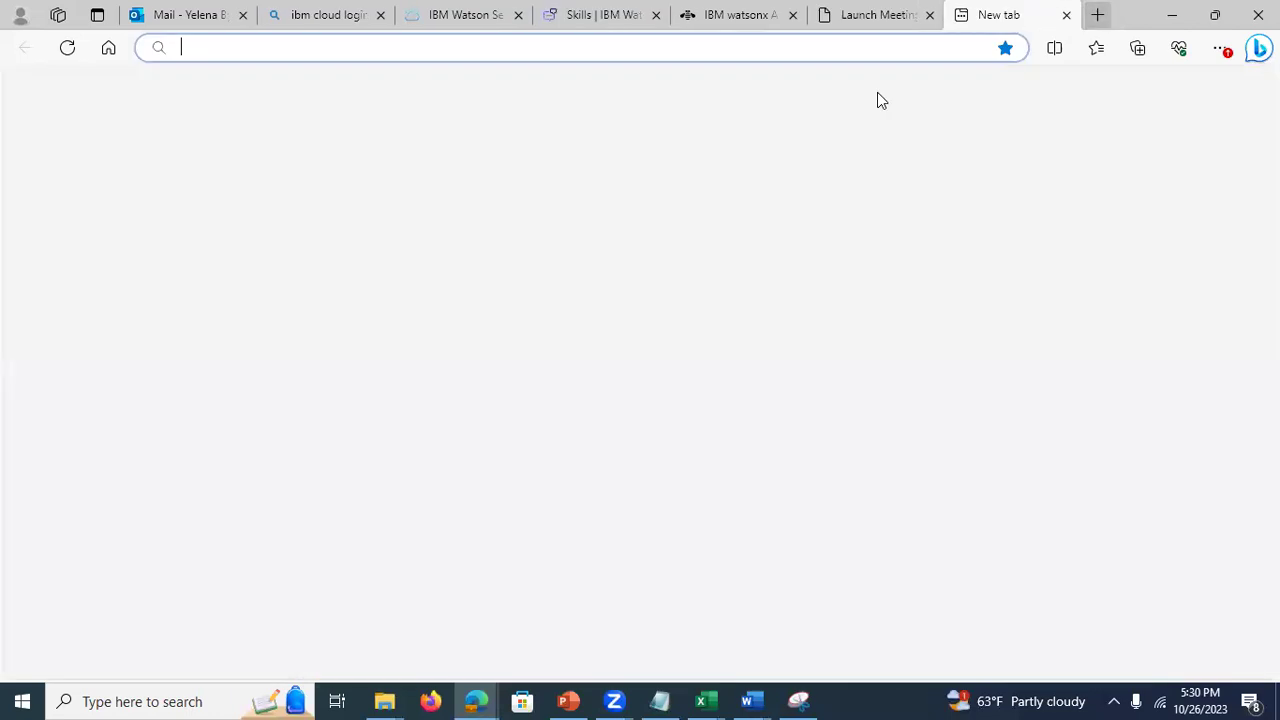
key("ctrl+v")
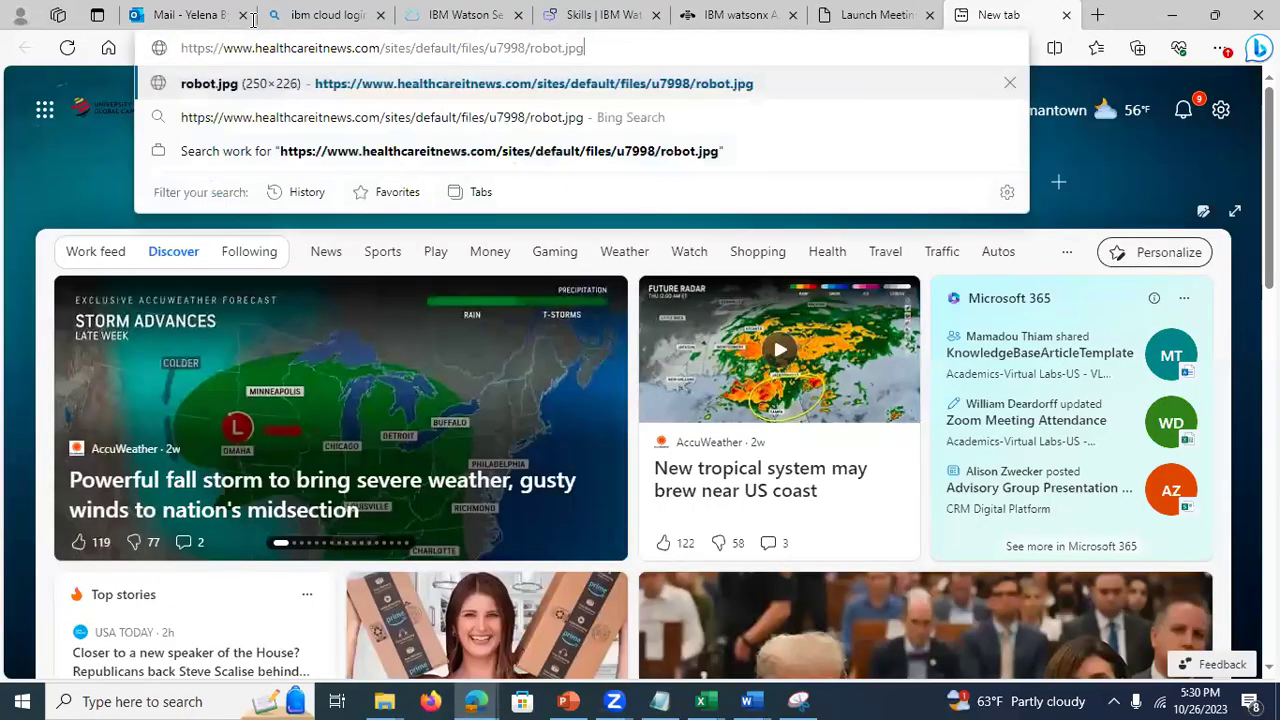
key("Return")
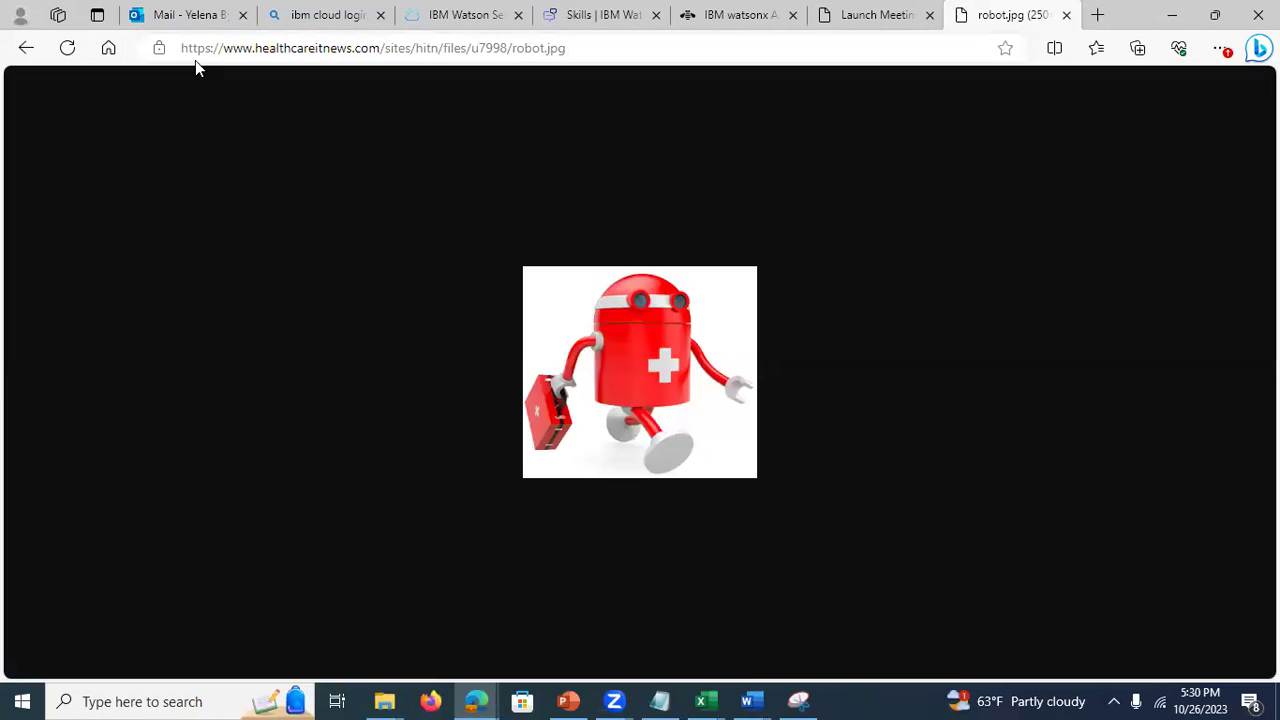
right_click(532, 318)
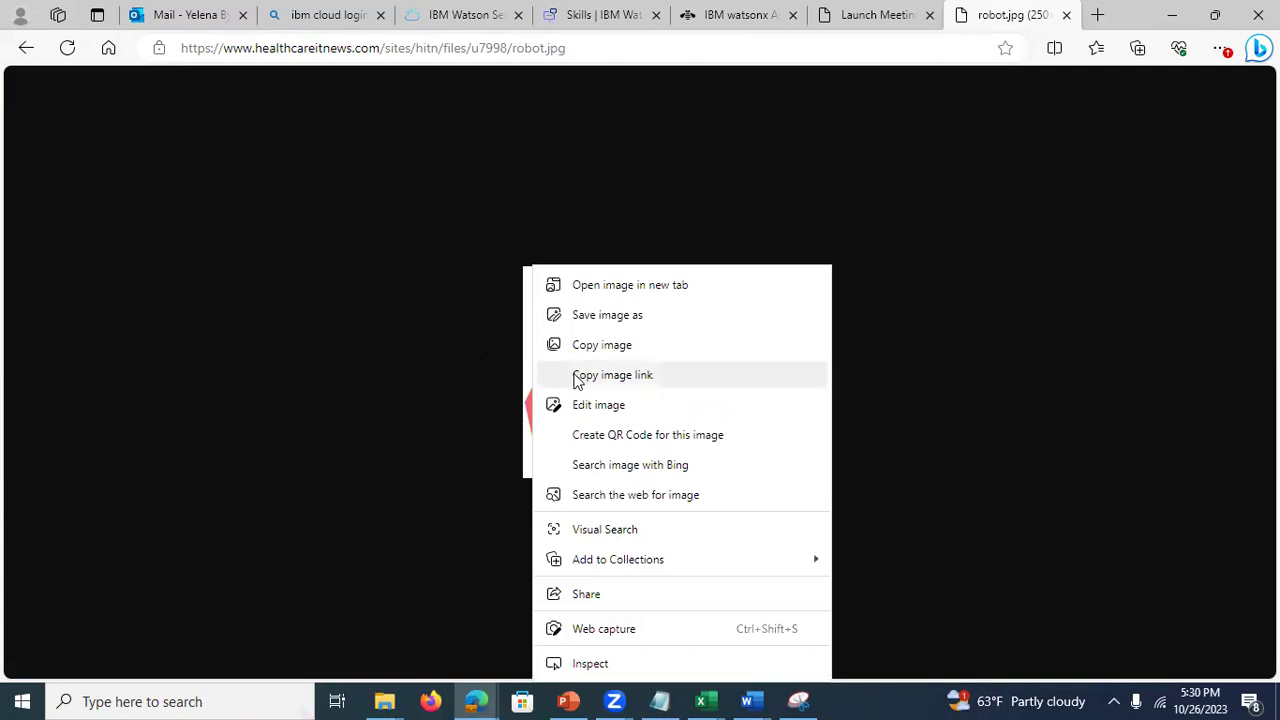
left_click(328, 306)
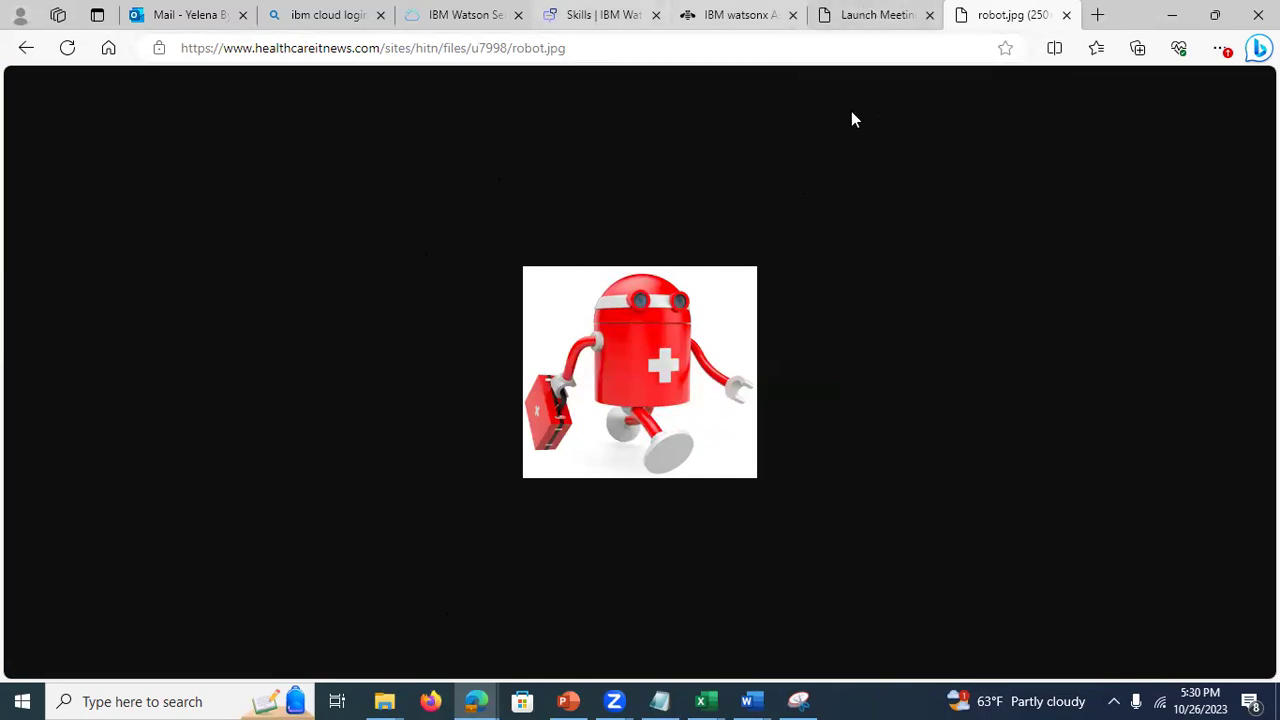
Step: Return to the Watson Assistant skill and leave the before-10:00:00 response's configuration without saving
left_click(598, 14)
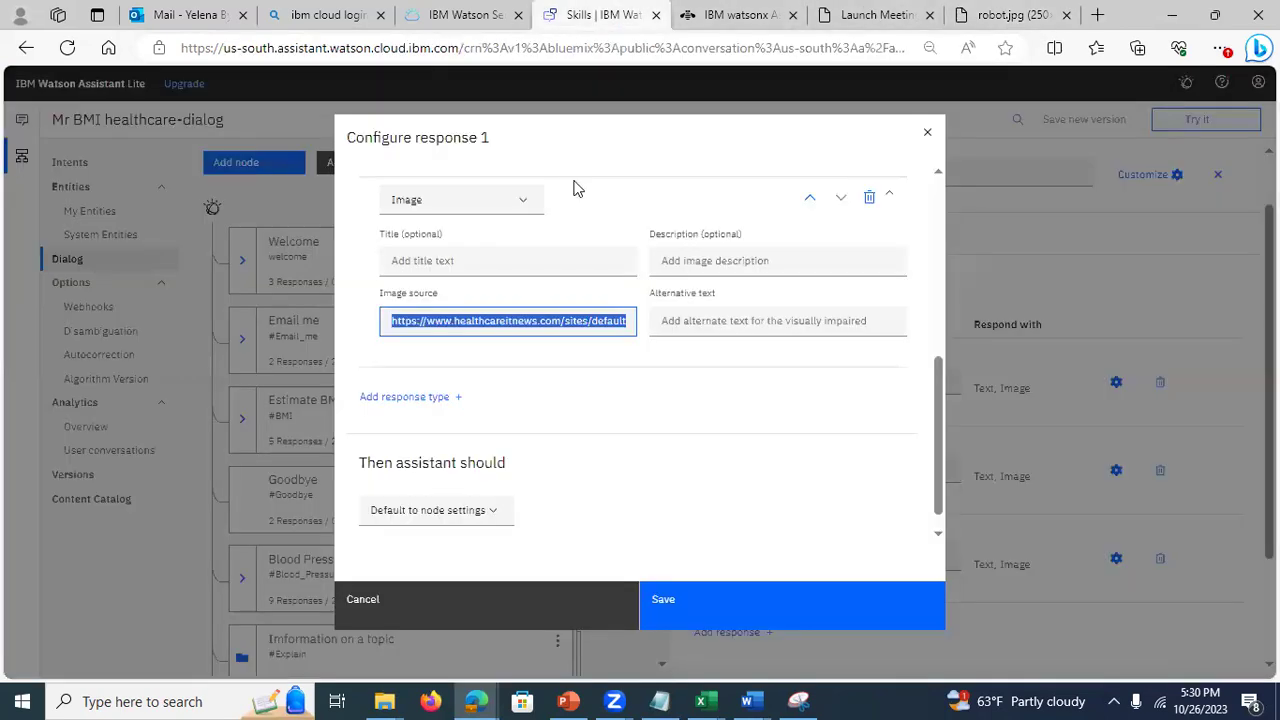
left_click(939, 413)
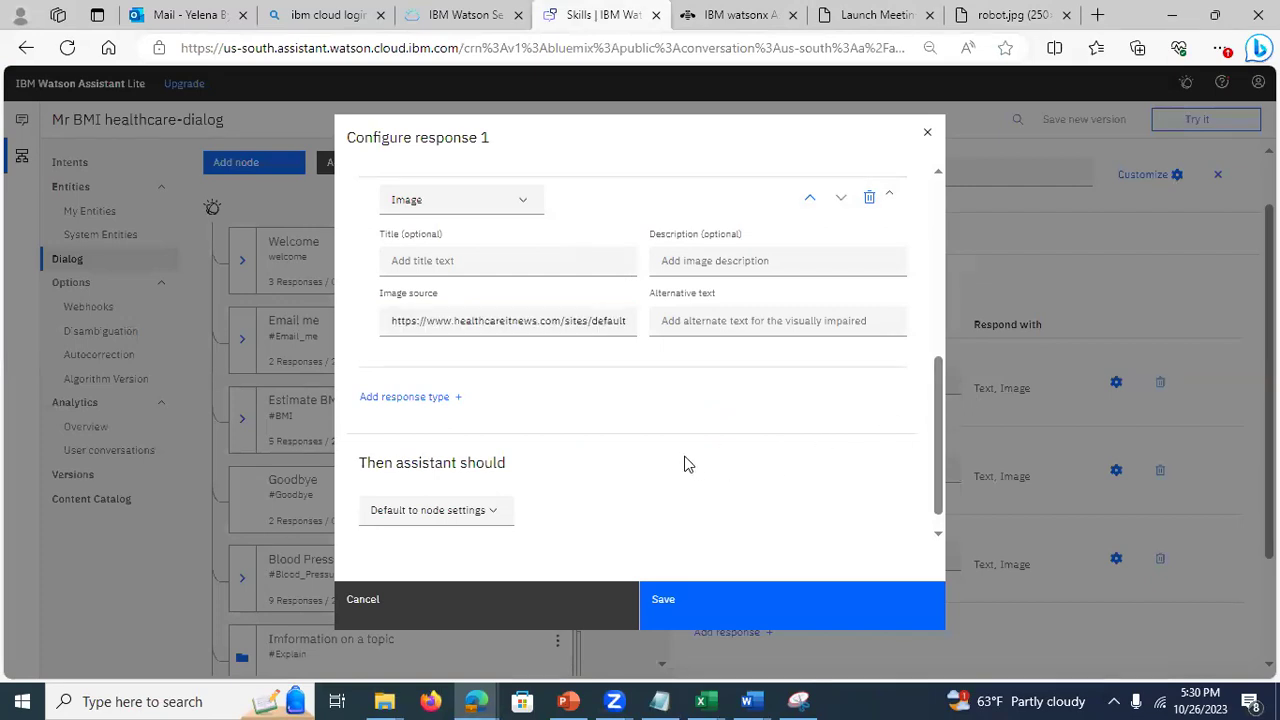
left_click(568, 608)
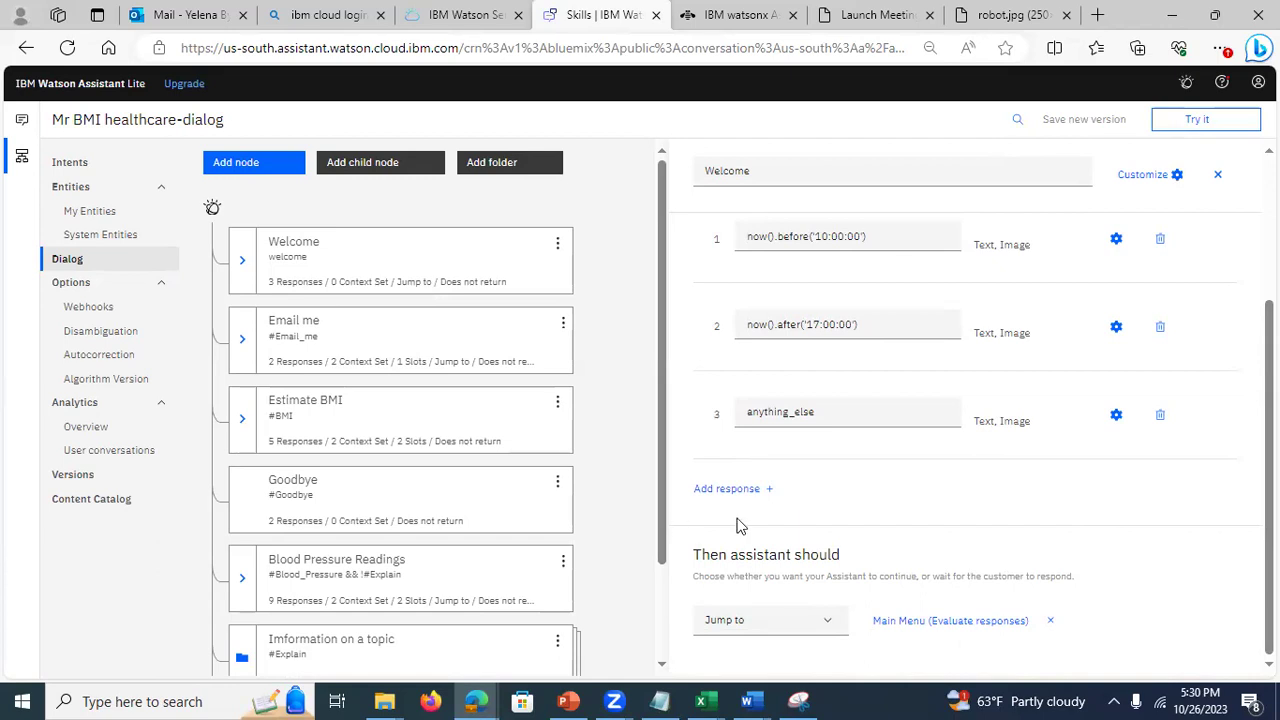
Step: Expand the Welcome node and open its Main Menu child node for review
left_click(244, 262)
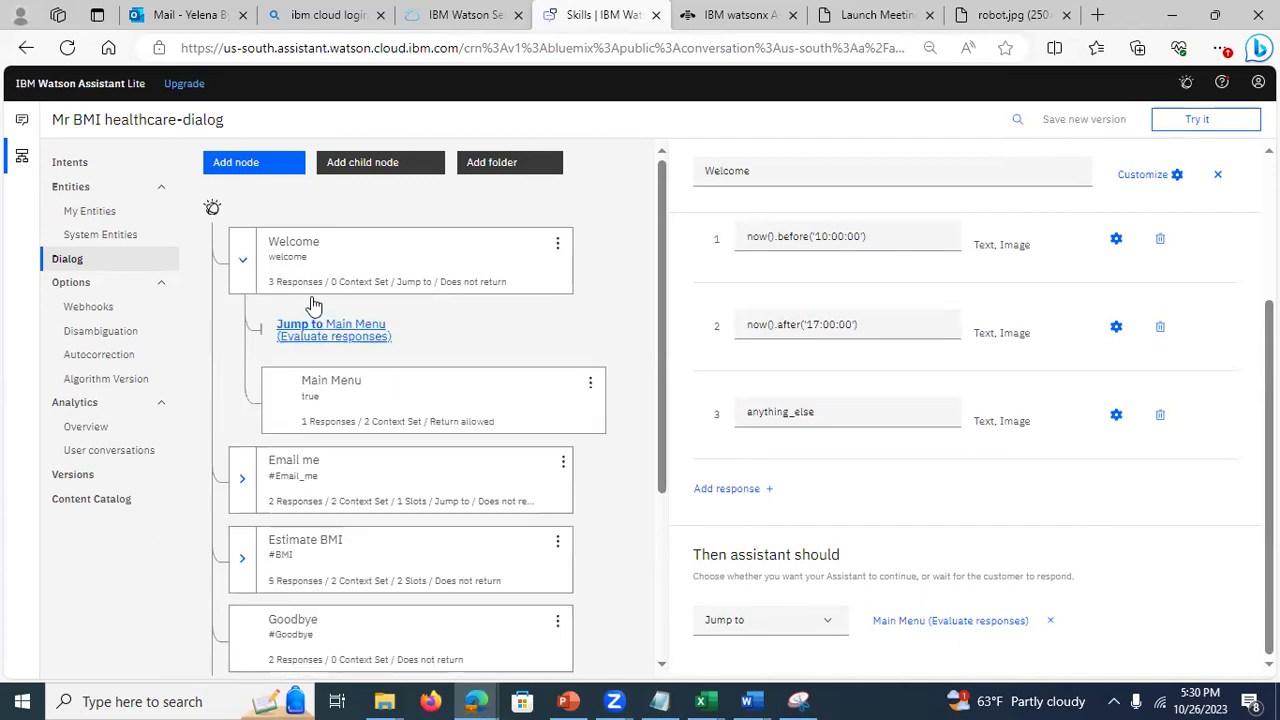
left_click(381, 396)
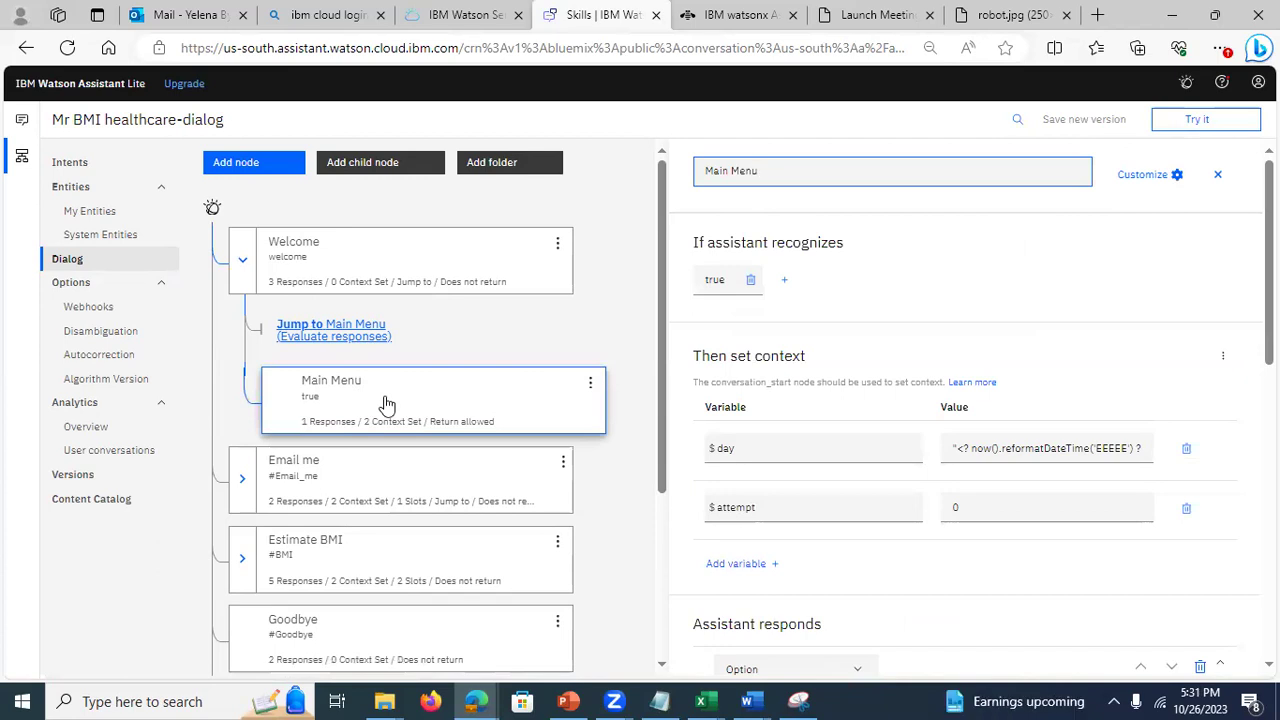
left_click(386, 404)
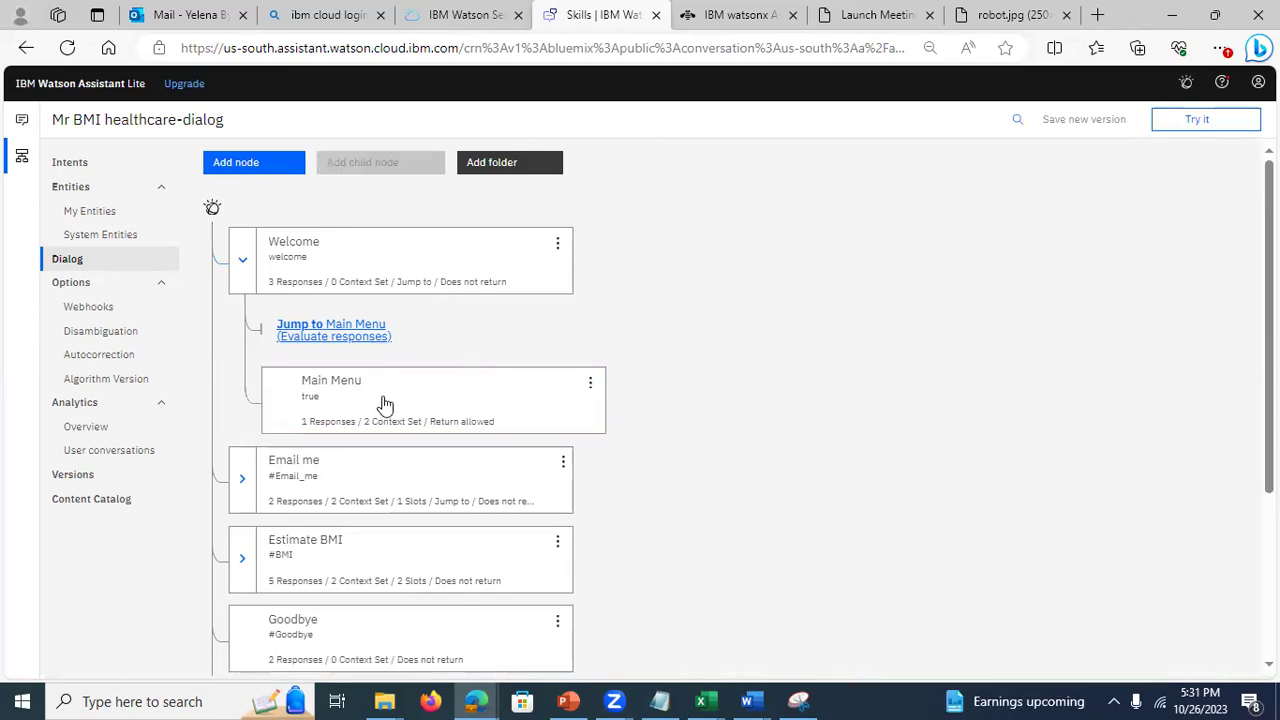
left_click(385, 404)
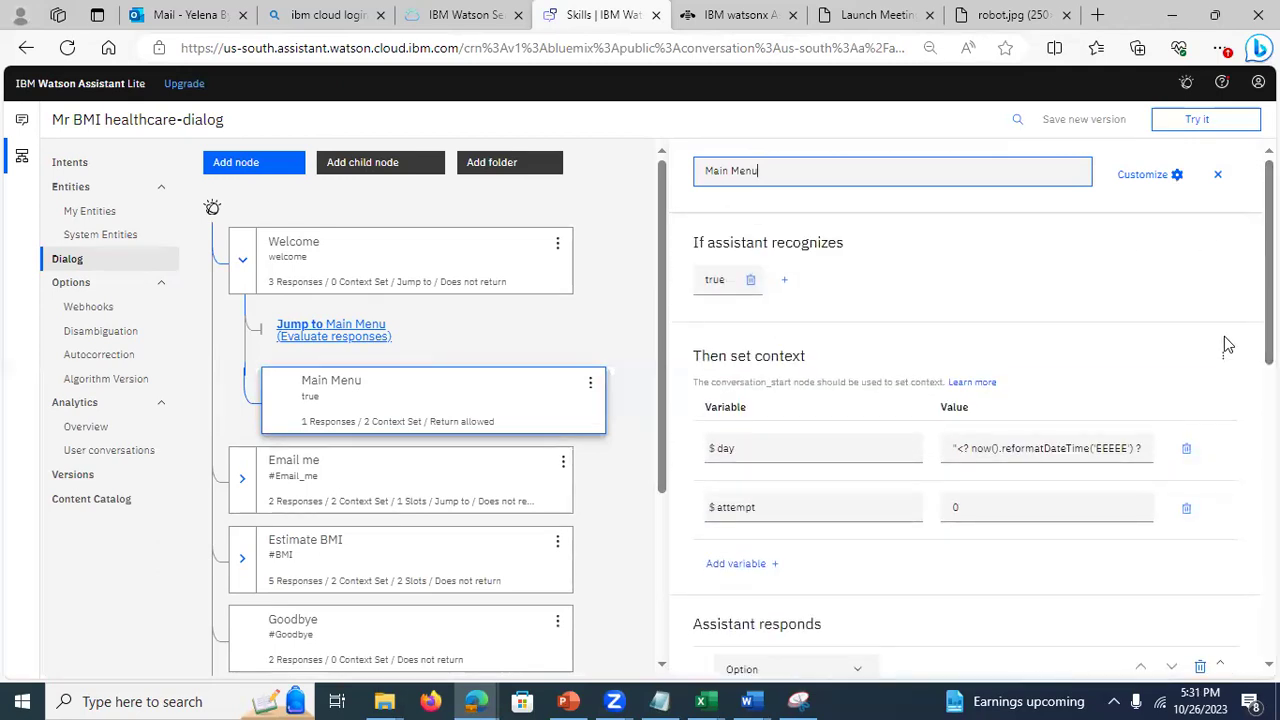
Step: Open the Main Menu node's JSON editor and review the code from the option list through the context section
left_click(1226, 358)
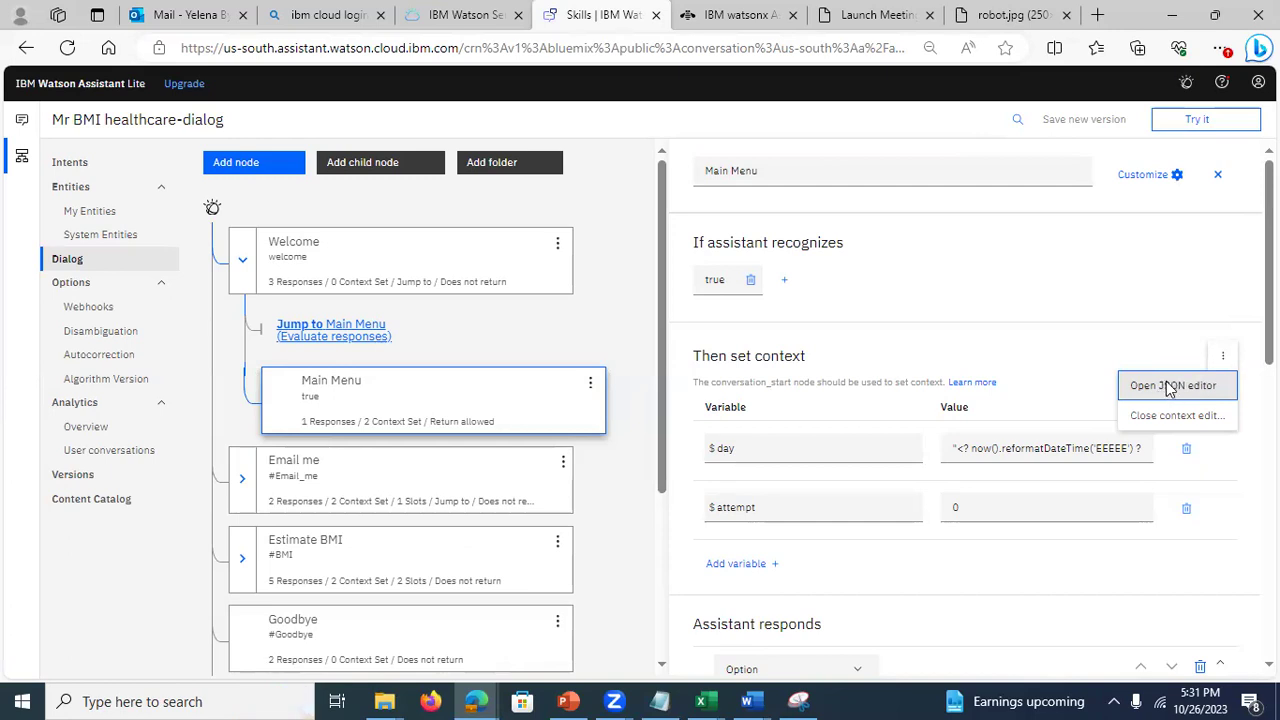
left_click(1168, 387)
left_click_drag(1228, 432, 1235, 580)
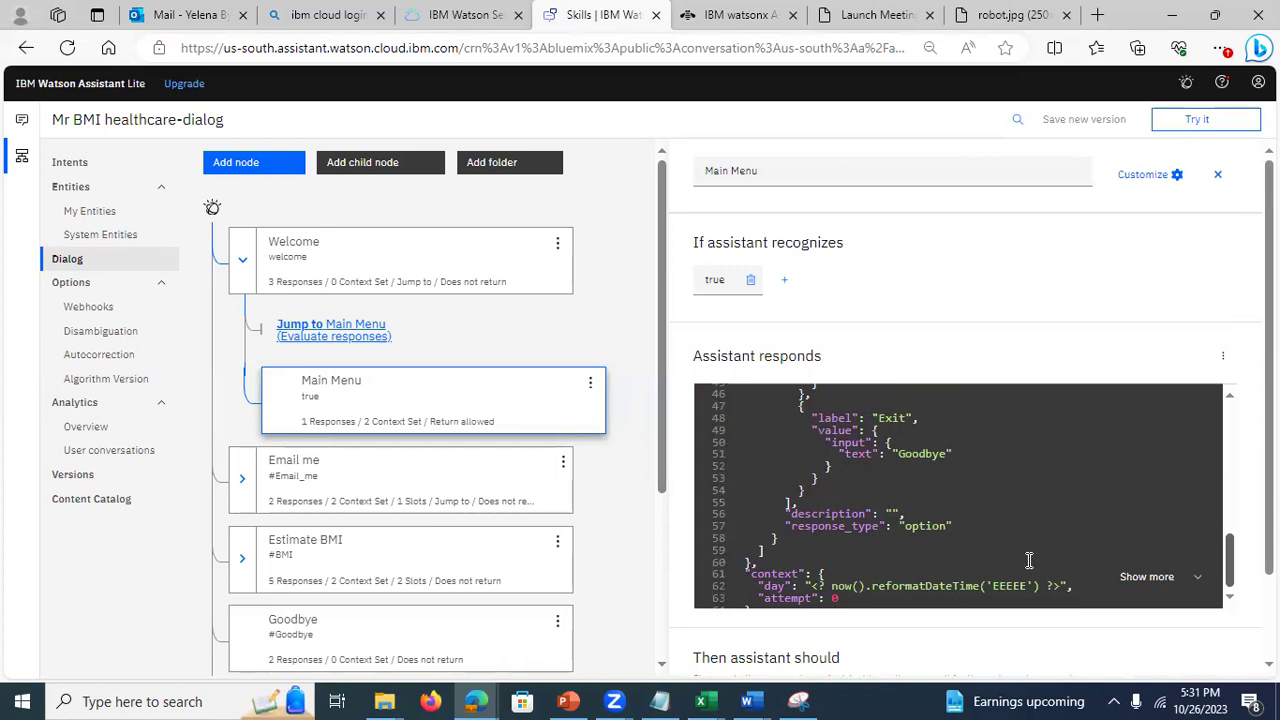
left_click_drag(1232, 551, 1229, 425)
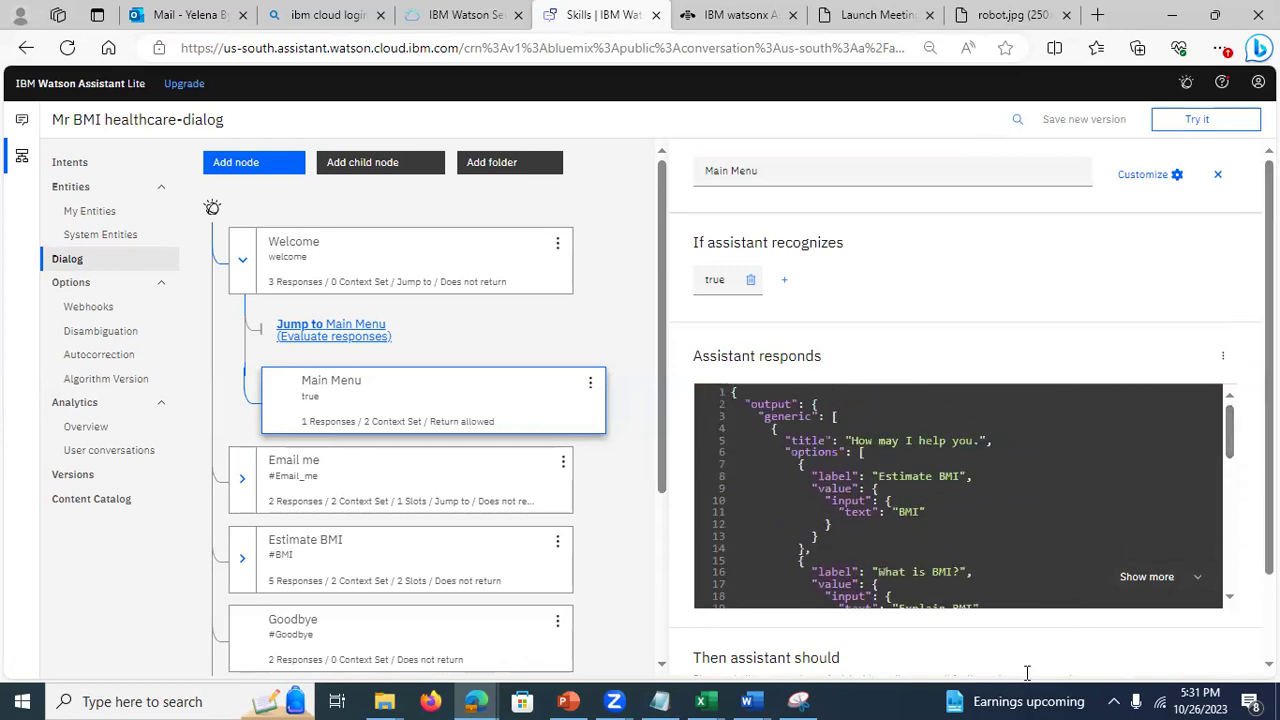
Step: Close the Main Menu node's JSON editor and return to its context variable table
left_click(1226, 357)
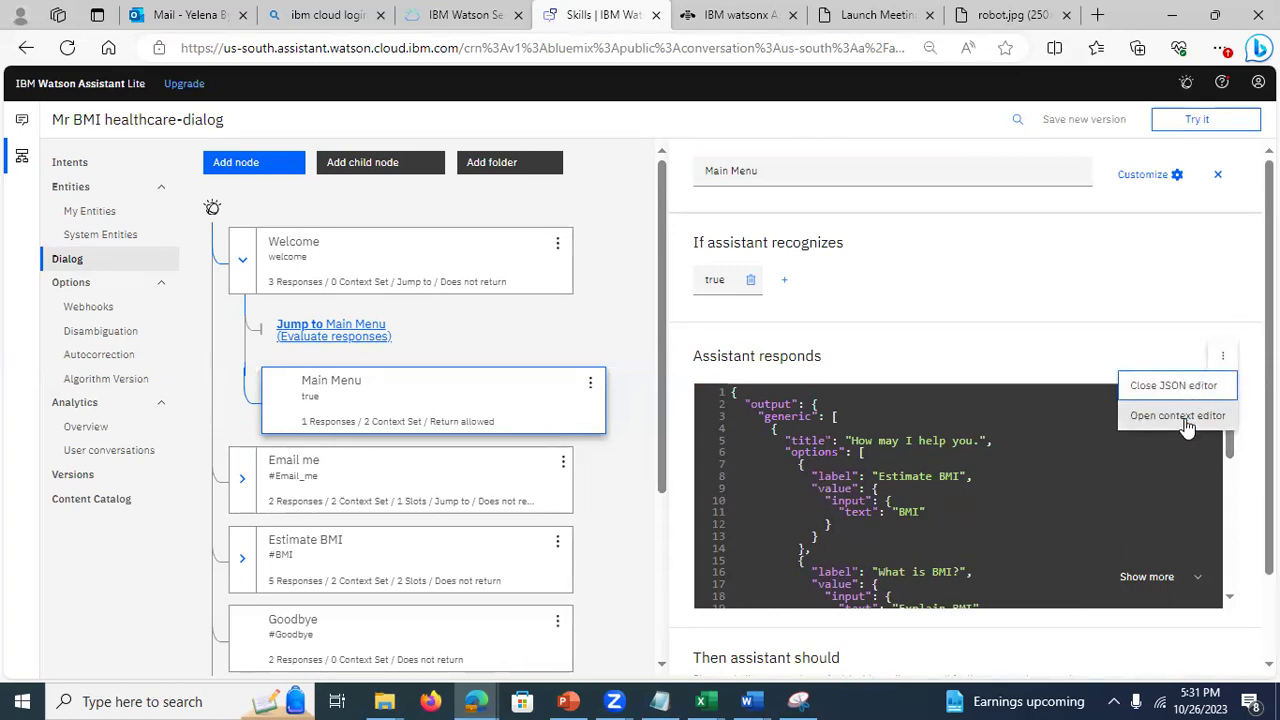
left_click(1182, 416)
left_click(1222, 356)
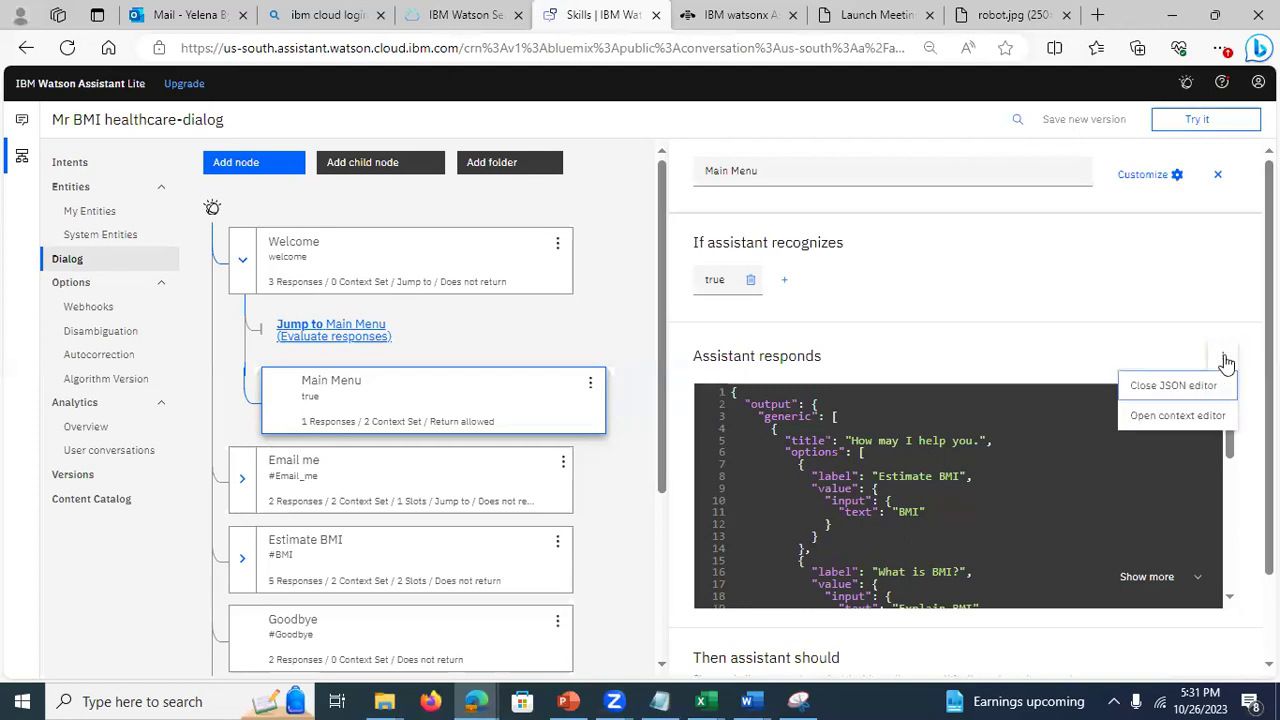
left_click(1176, 416)
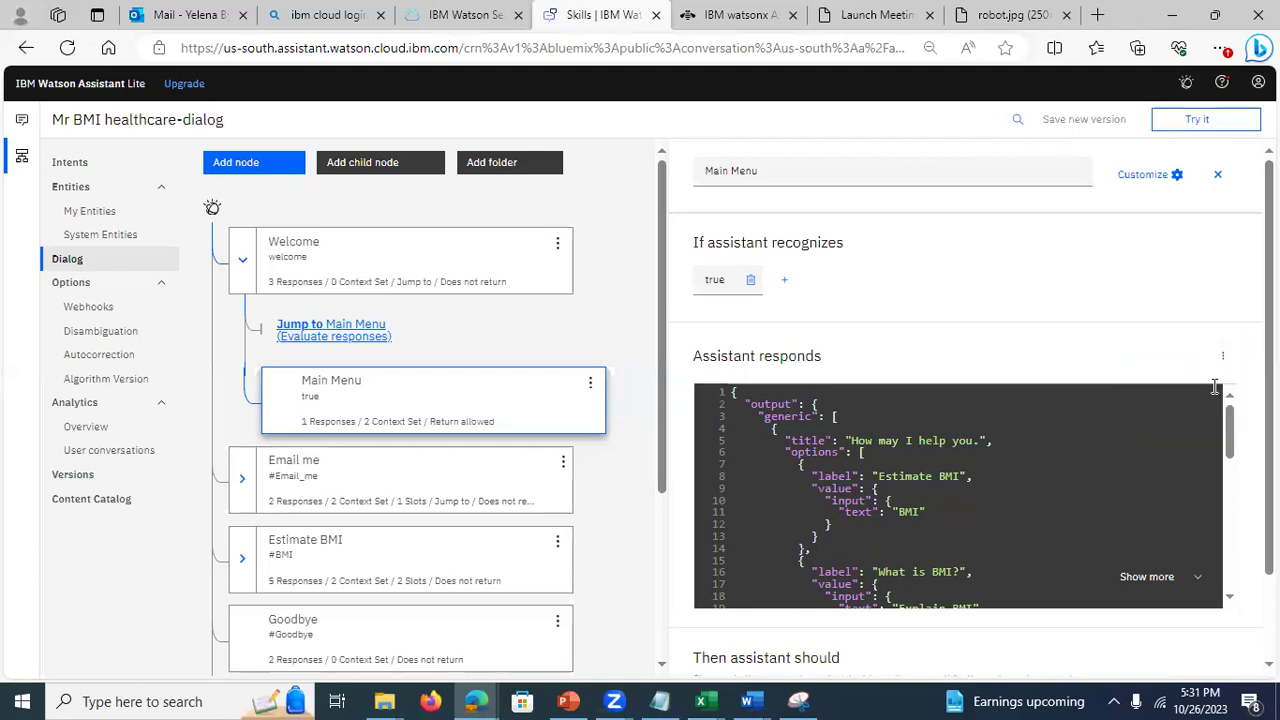
left_click(1223, 357)
left_click(1175, 385)
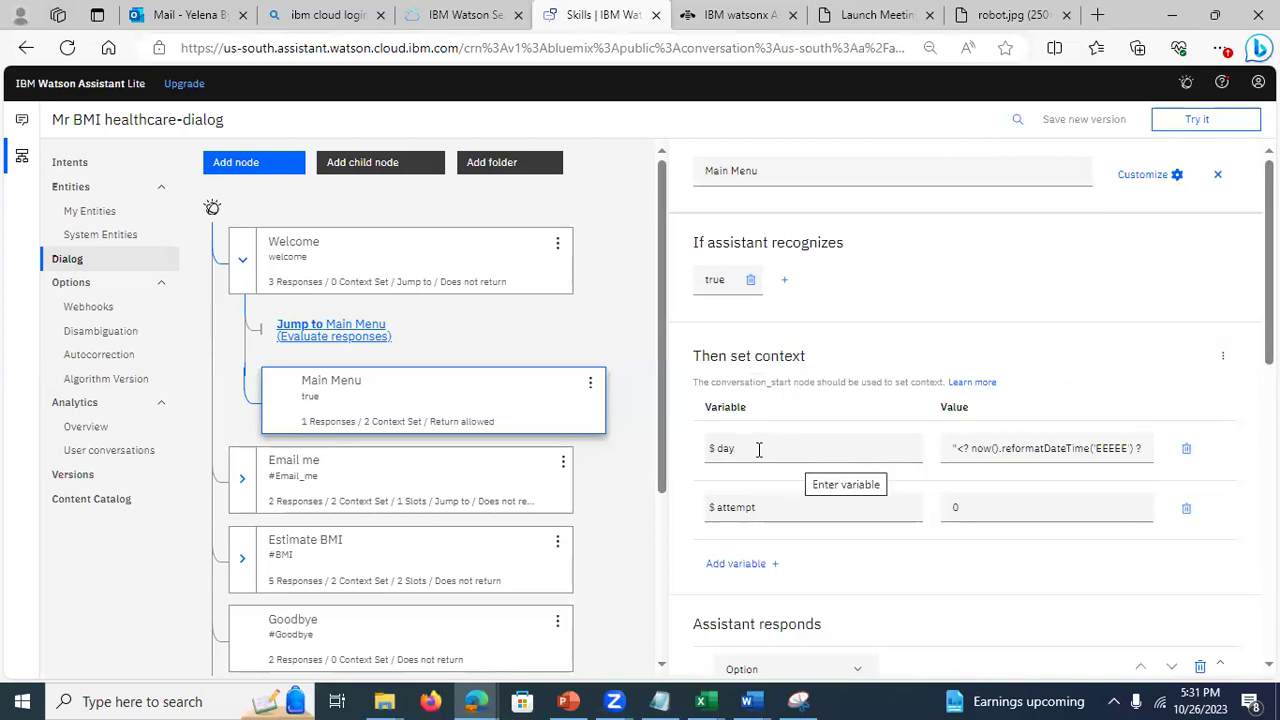
Step: Inspect the value of $attempt and the name and date expression of $day in the Main Menu node's context
left_click(976, 505)
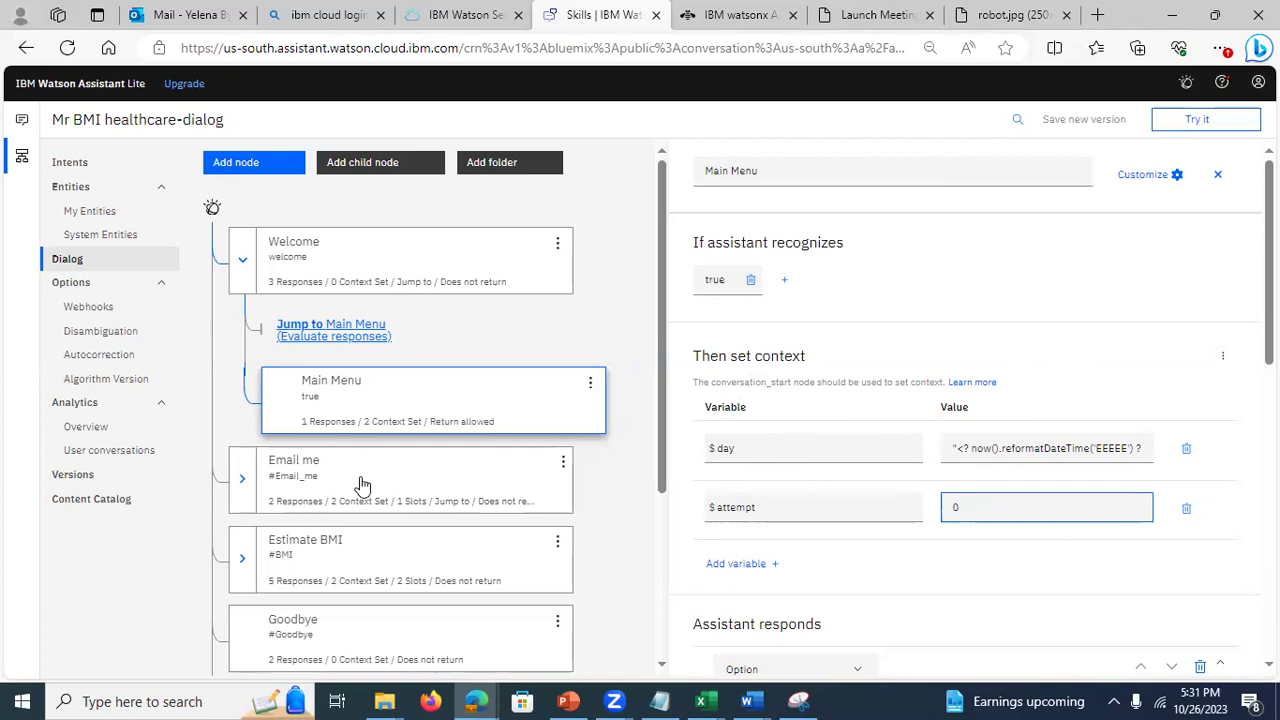
left_click(957, 448)
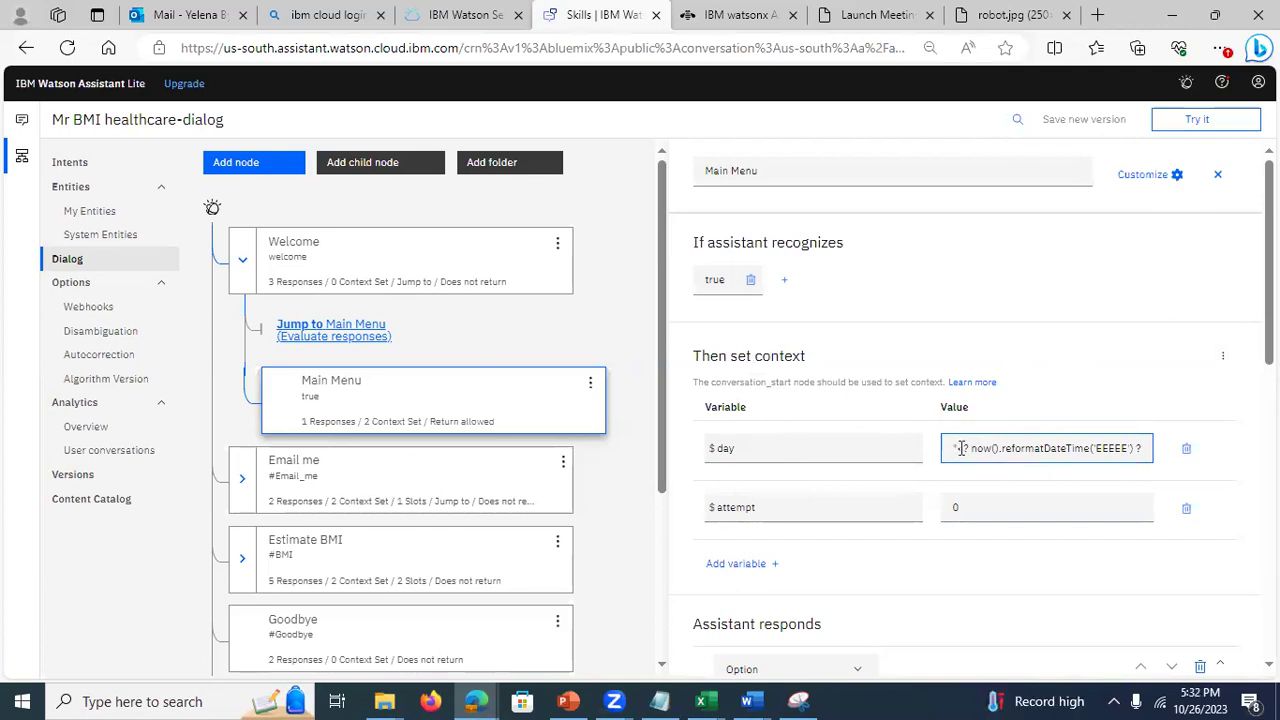
left_click(800, 448)
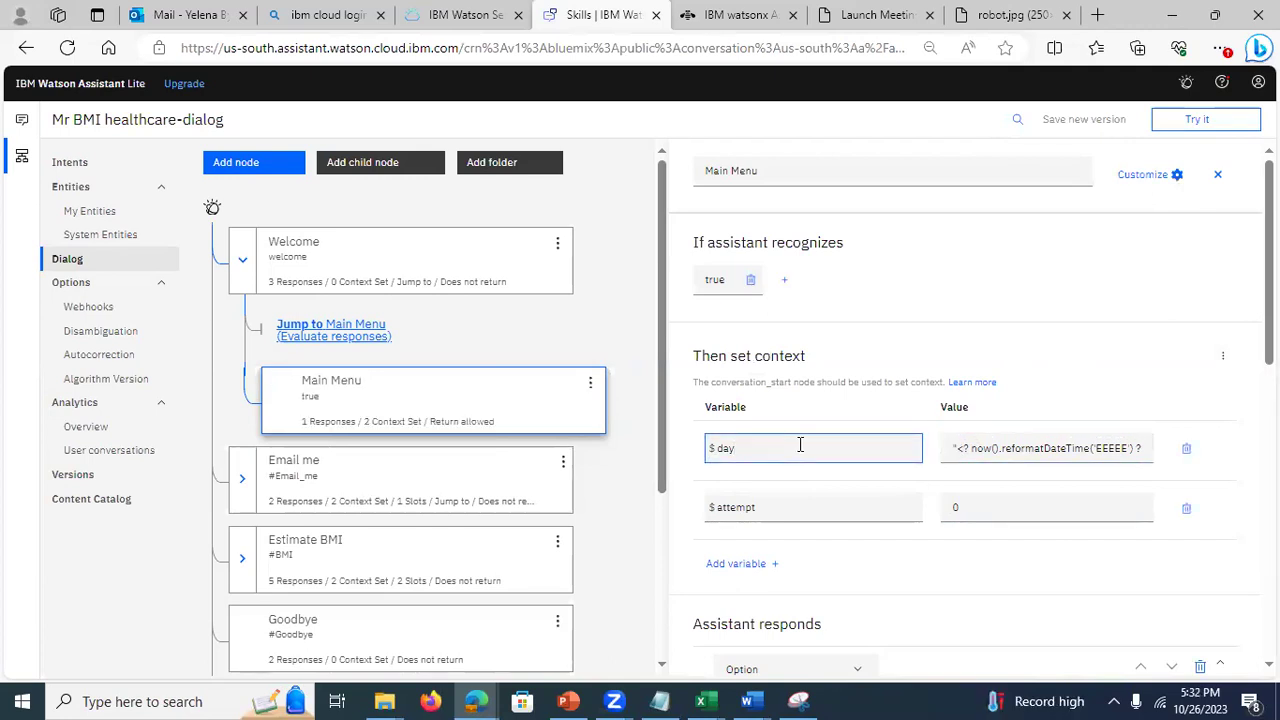
Step: Inspect the $day variable's expression in the Main Menu node, highlighting the EEEEE date format
left_click(989, 448)
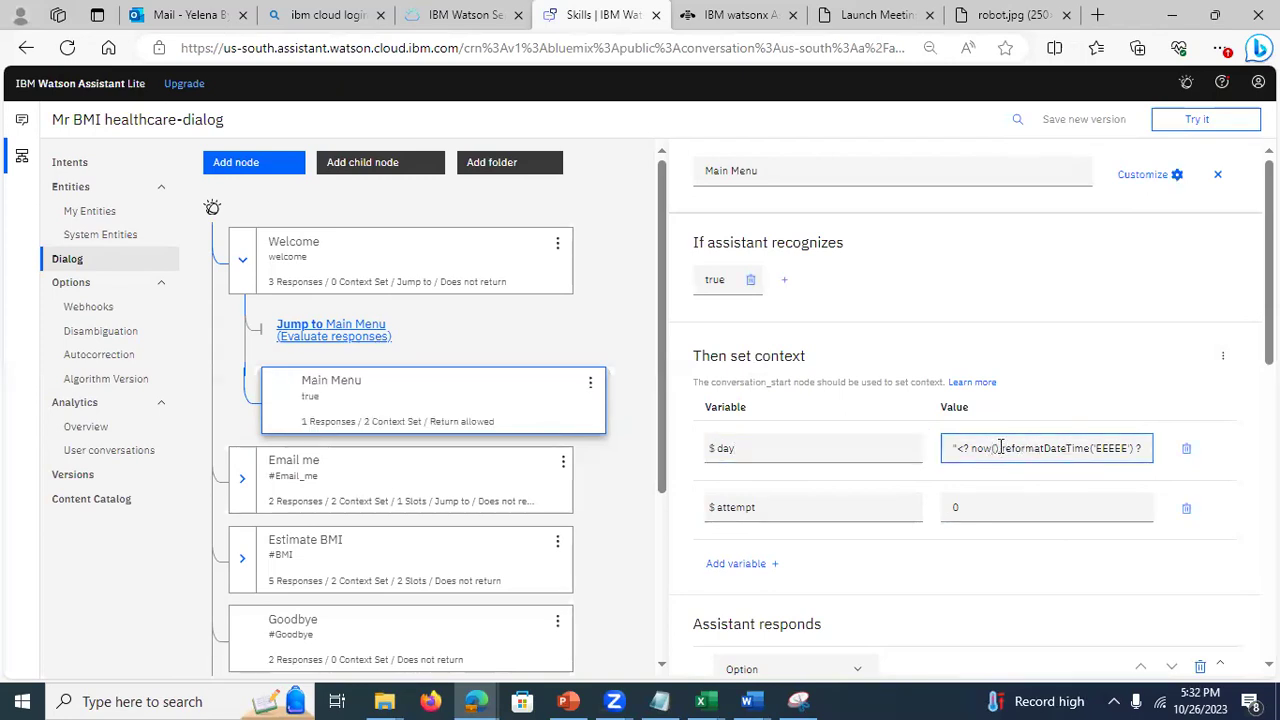
left_click_drag(1002, 448, 1118, 446)
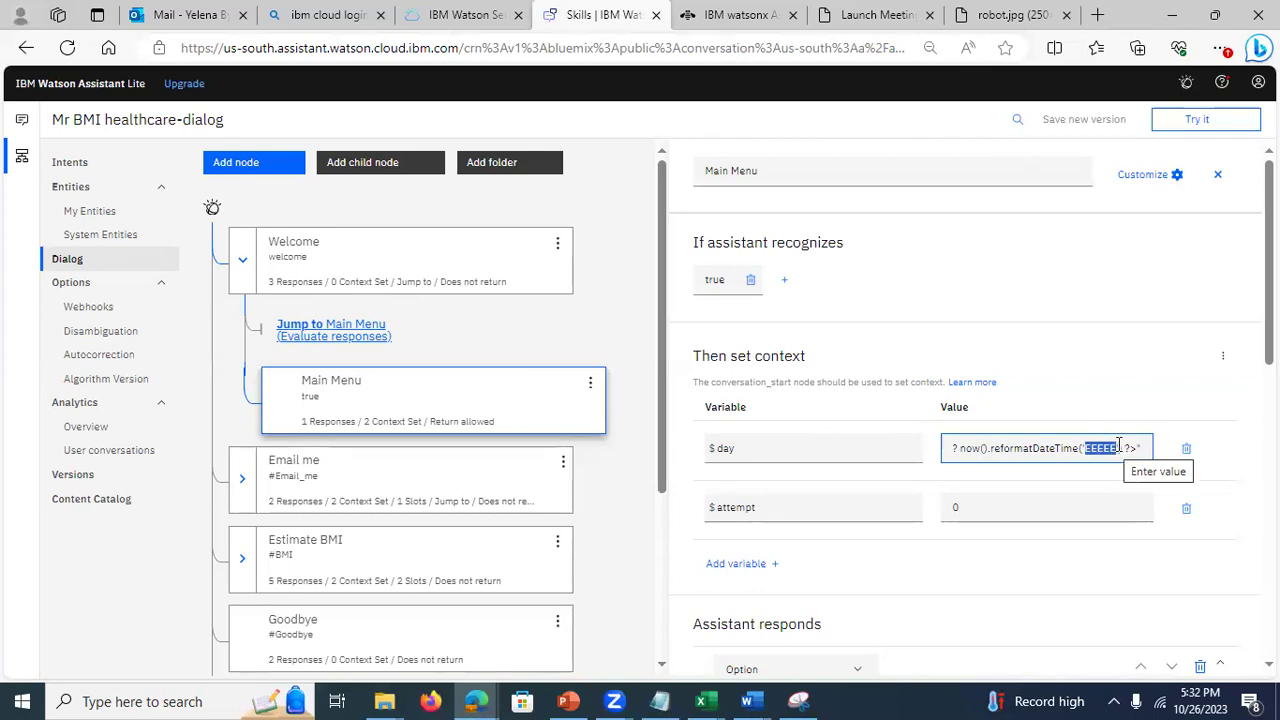
left_click(1119, 446)
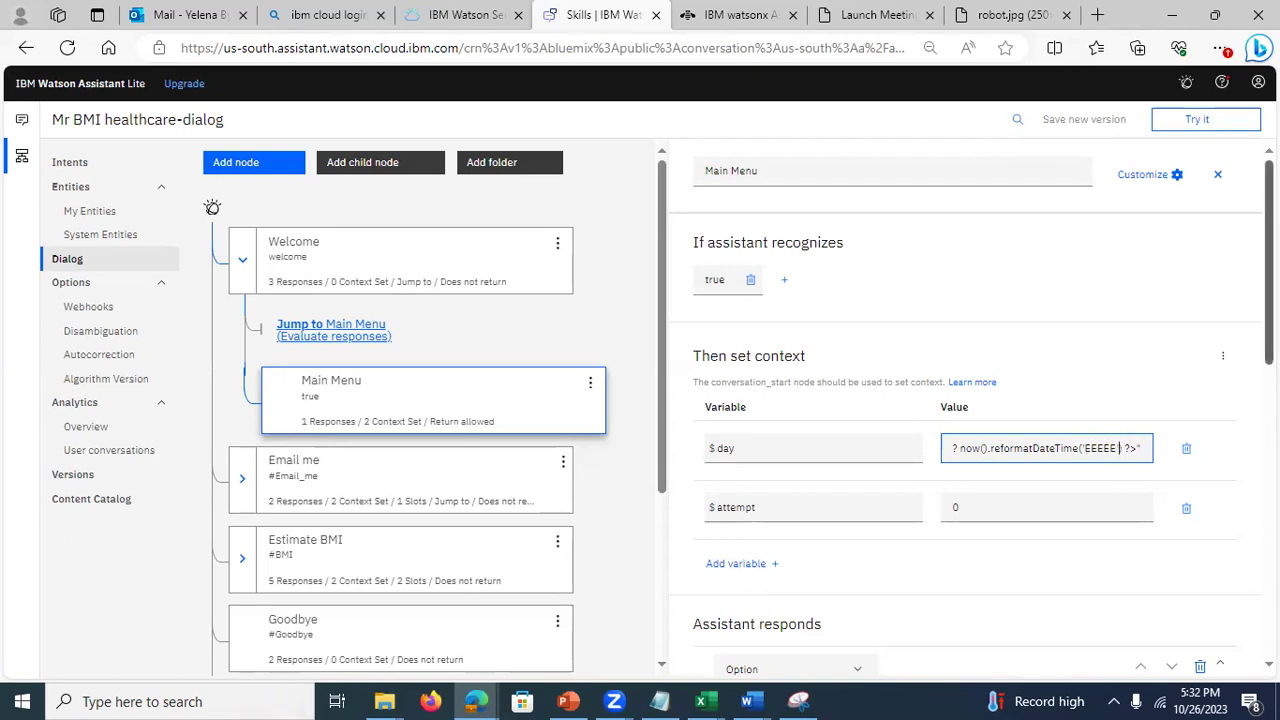
Step: Review the Main Menu node's option response, from its title through all list labels and their values
scroll(1119, 446, "down", 3)
scroll(983, 445, "down", 2)
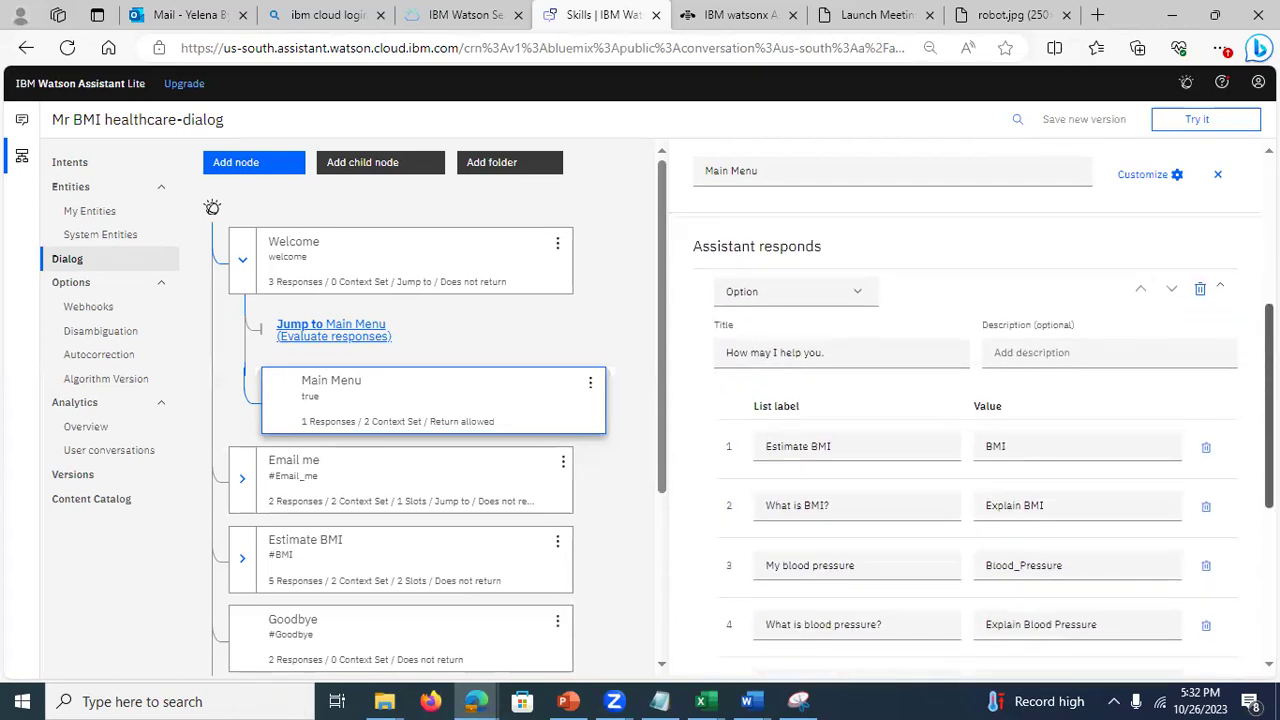
scroll(983, 445, "down", 1)
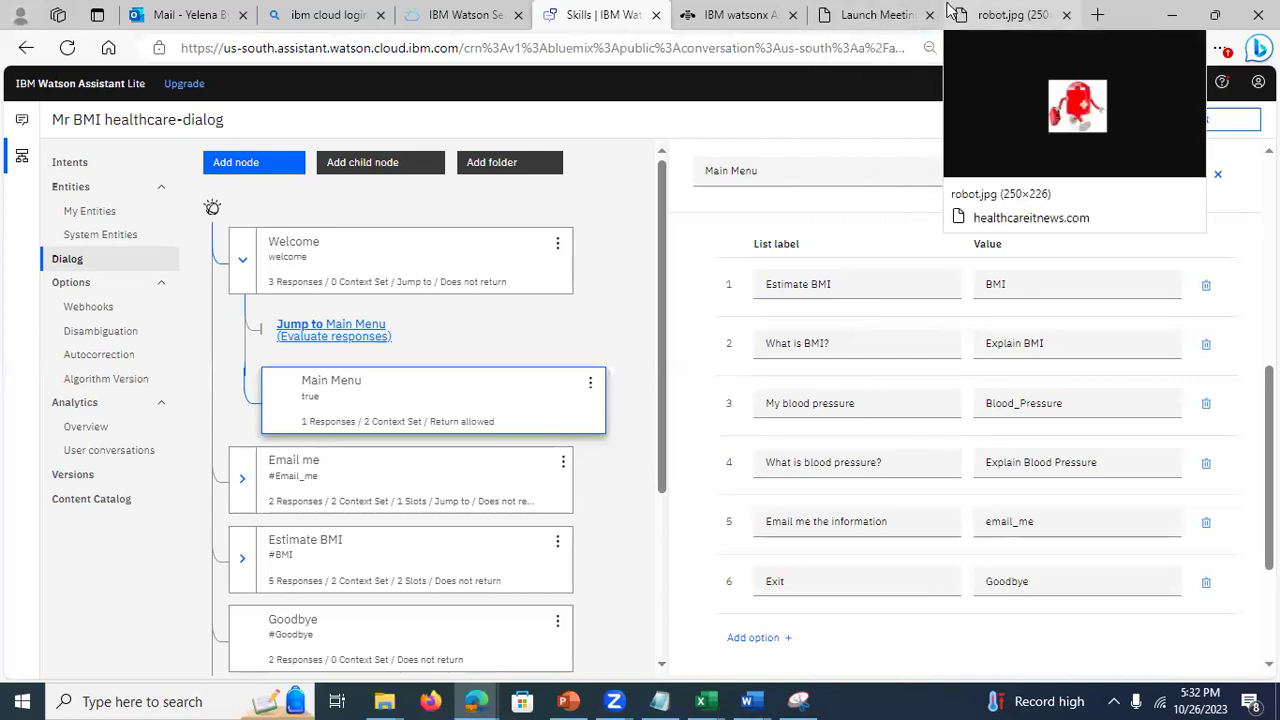
Step: Reload the chatbot's web chat preview, start a new conversation and look through the options it offers
left_click(738, 14)
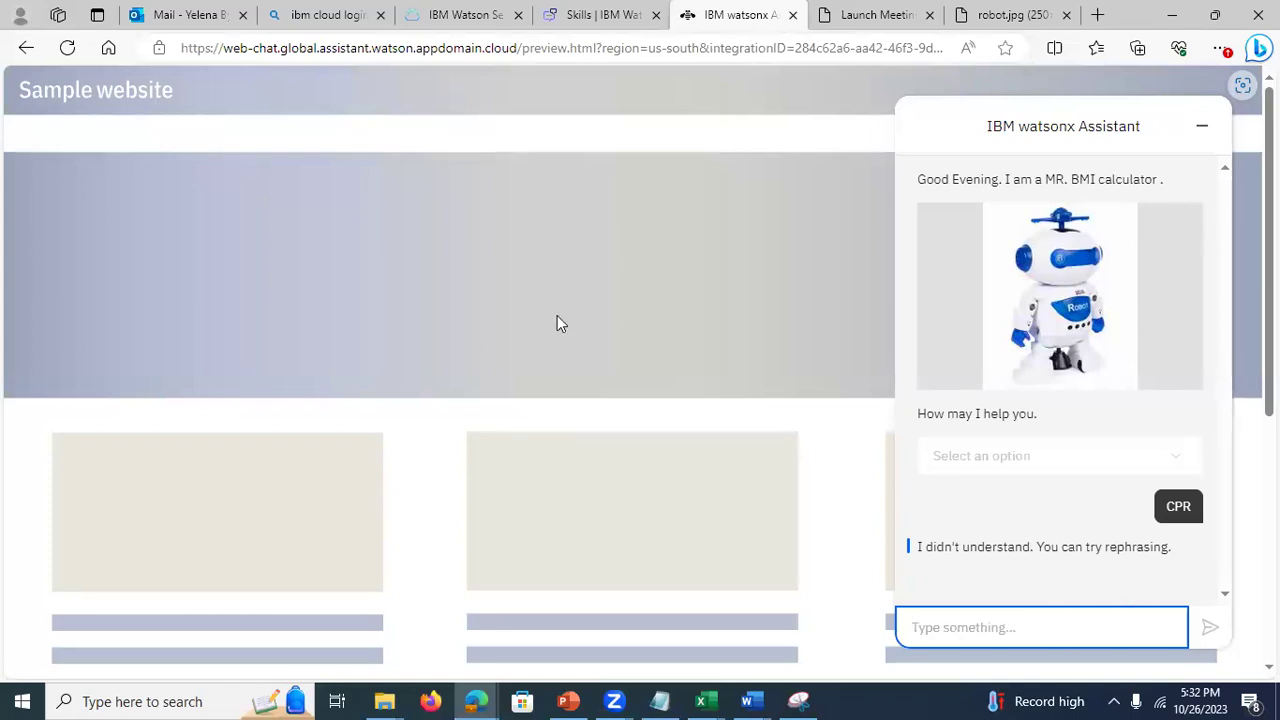
left_click(64, 56)
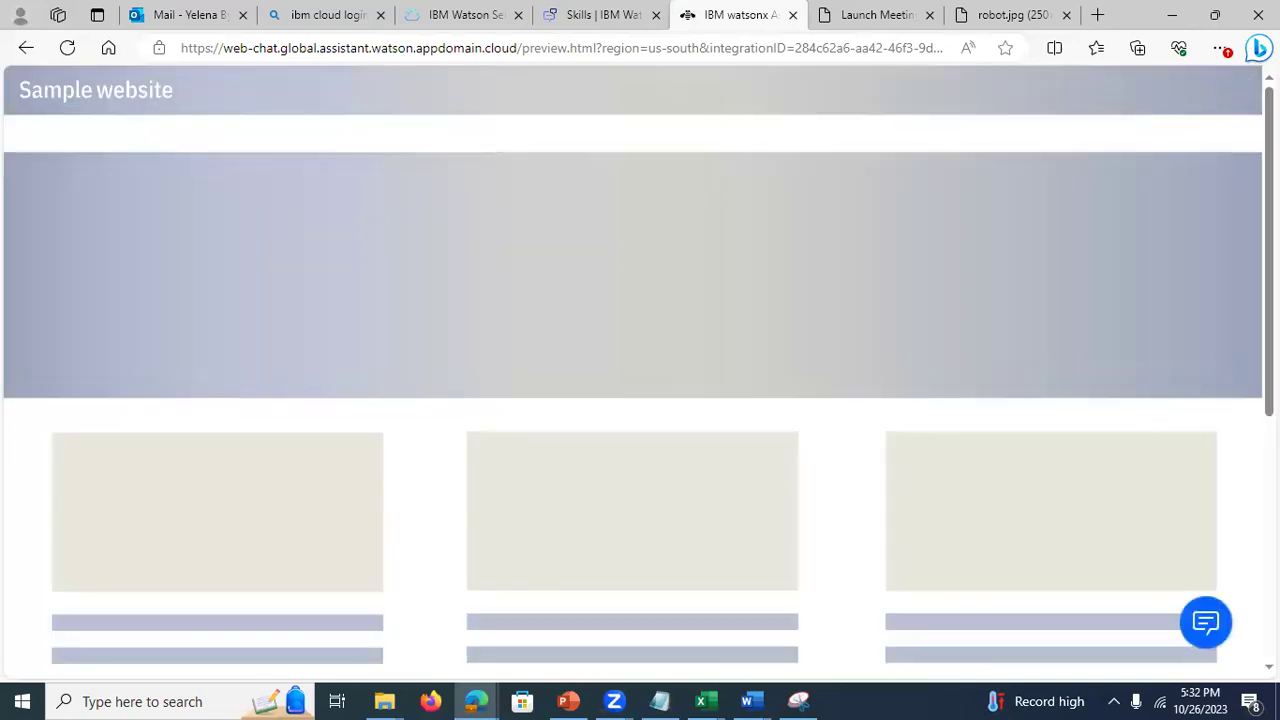
left_click(1220, 607)
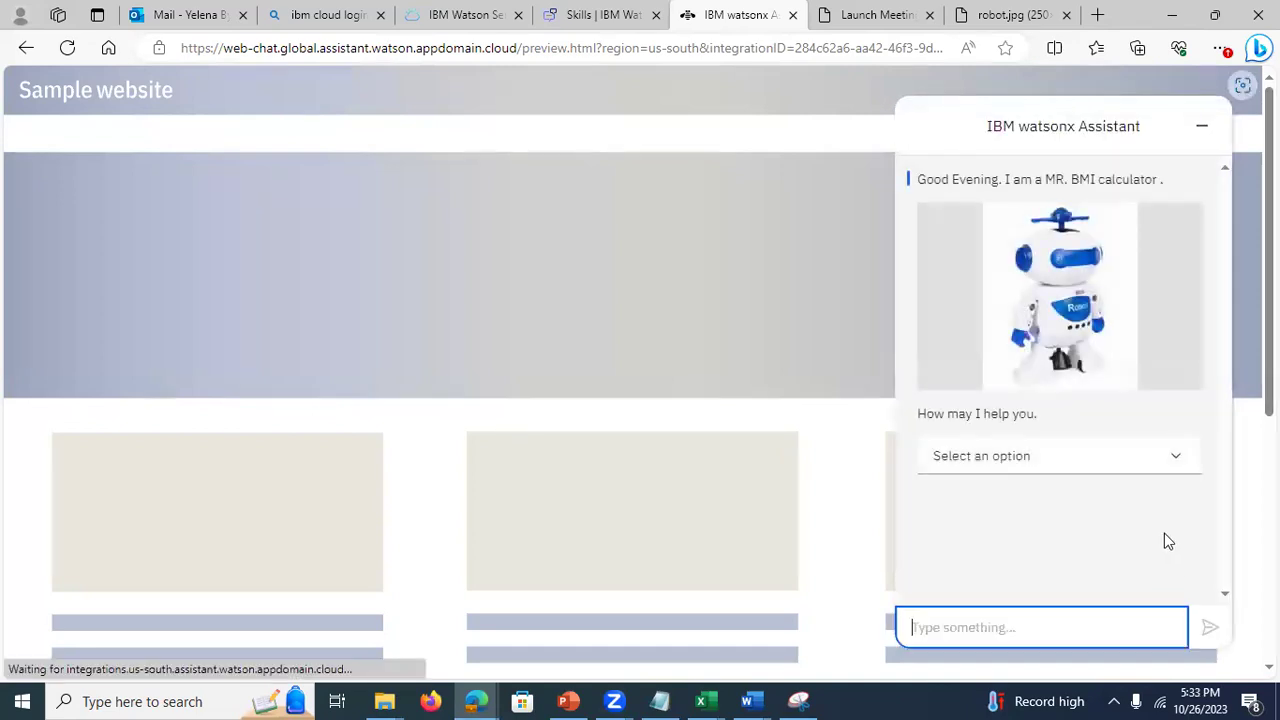
left_click(1168, 461)
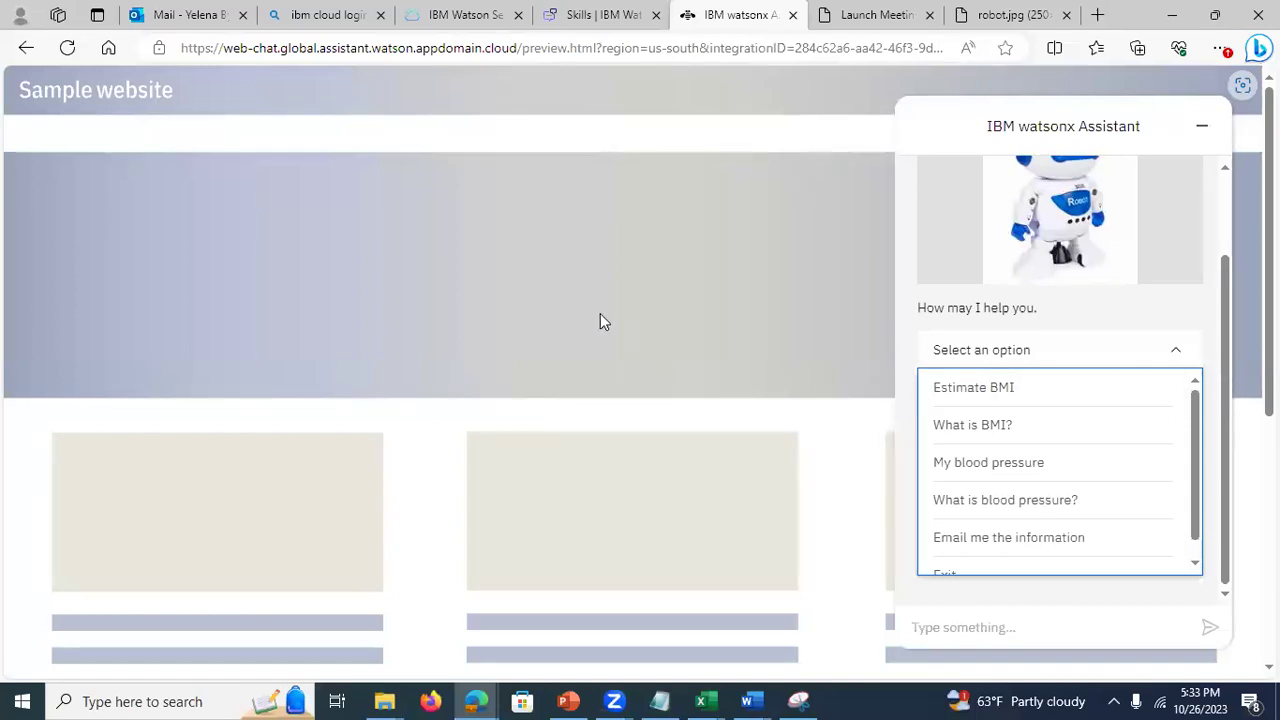
left_click(571, 248)
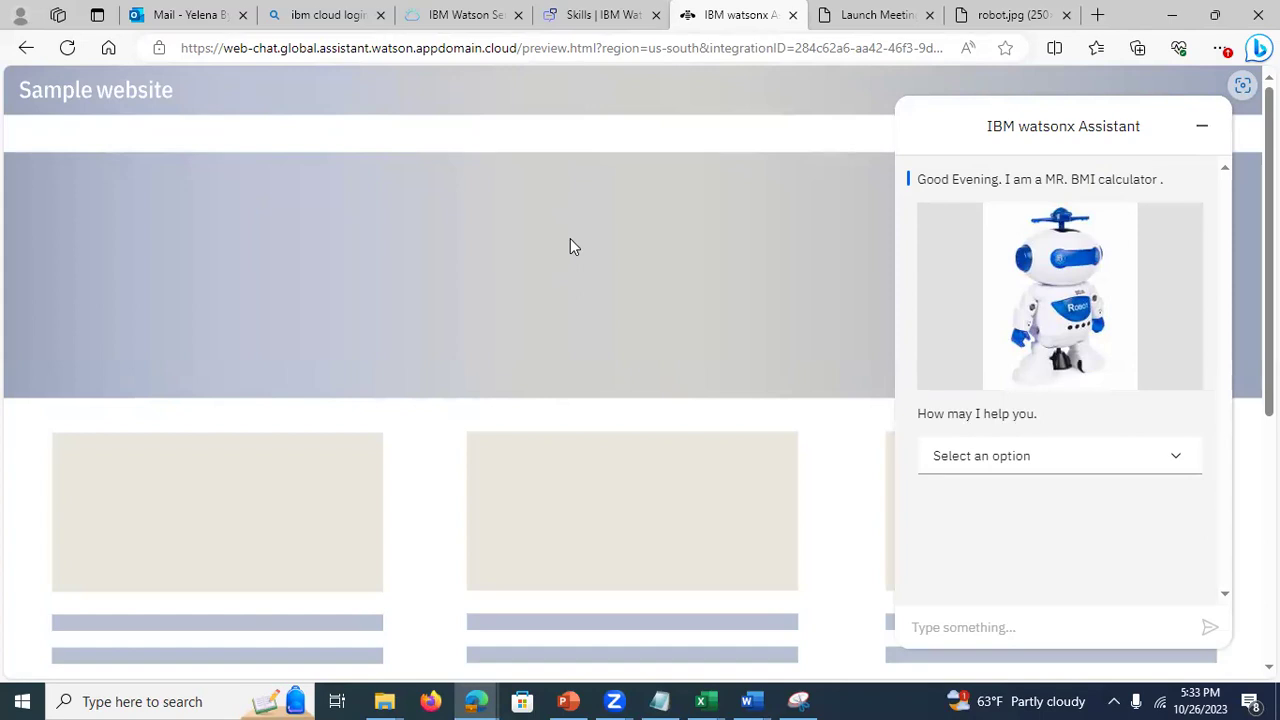
Step: Check the Main Menu option values in the dialog editor, and send "eplain bmi" in the web chat preview
key("ctrl+shift+Tab")
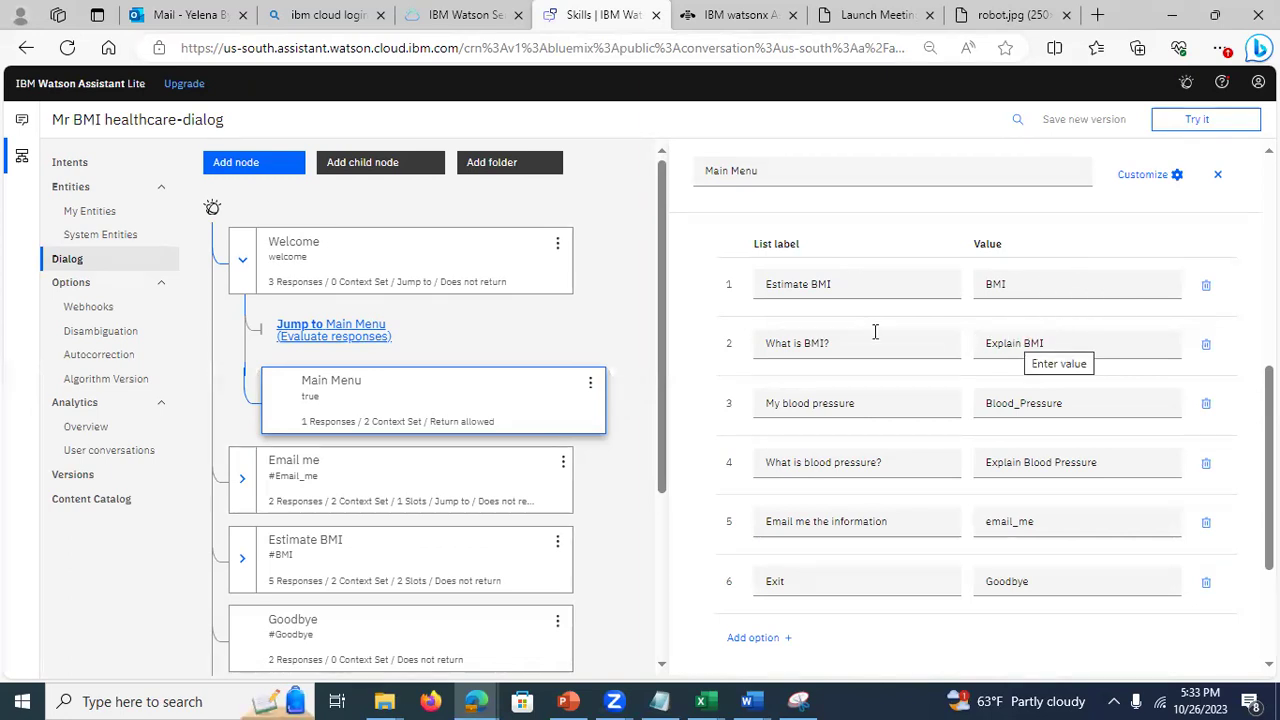
left_click(741, 13)
left_click(955, 630)
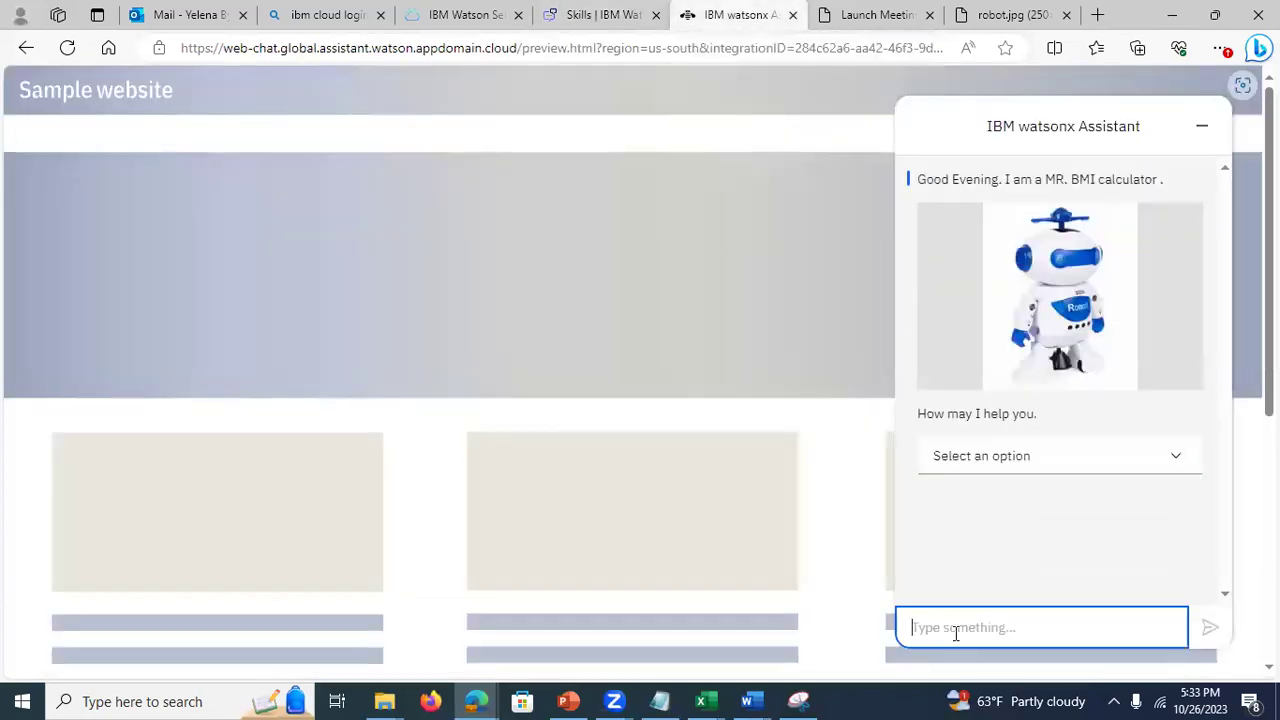
type("epla")
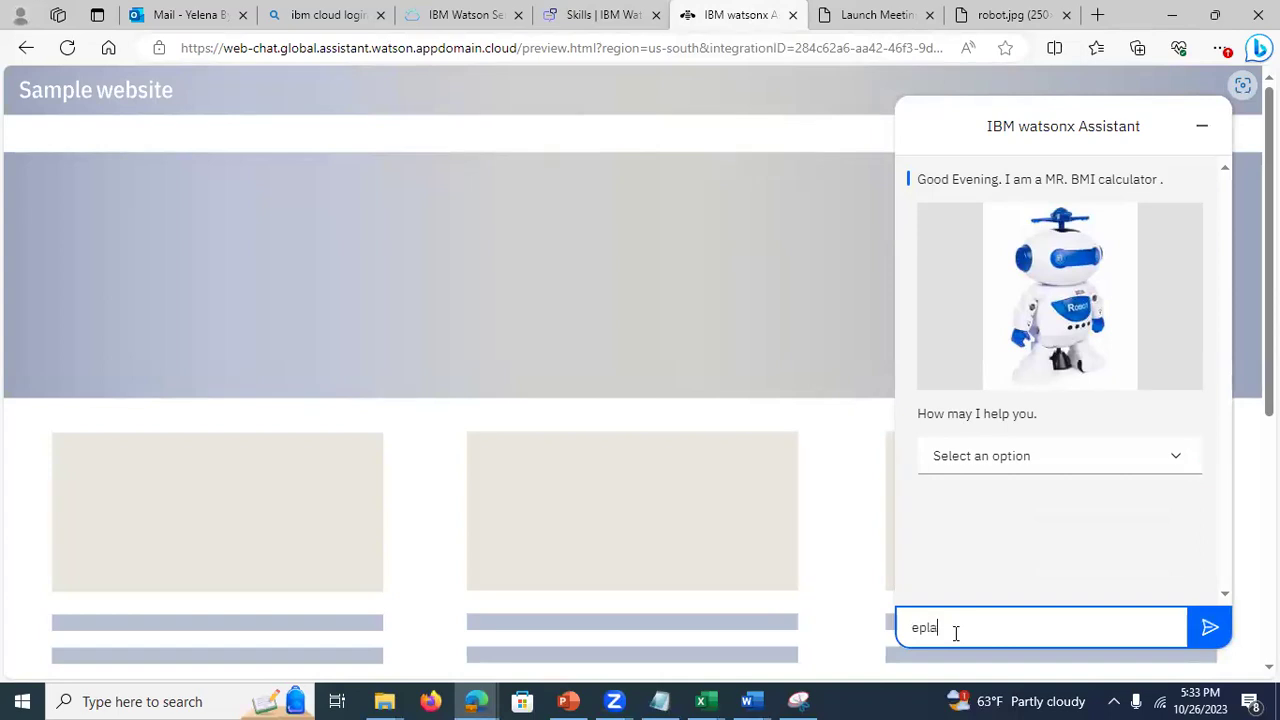
type("in bmi")
key("Return")
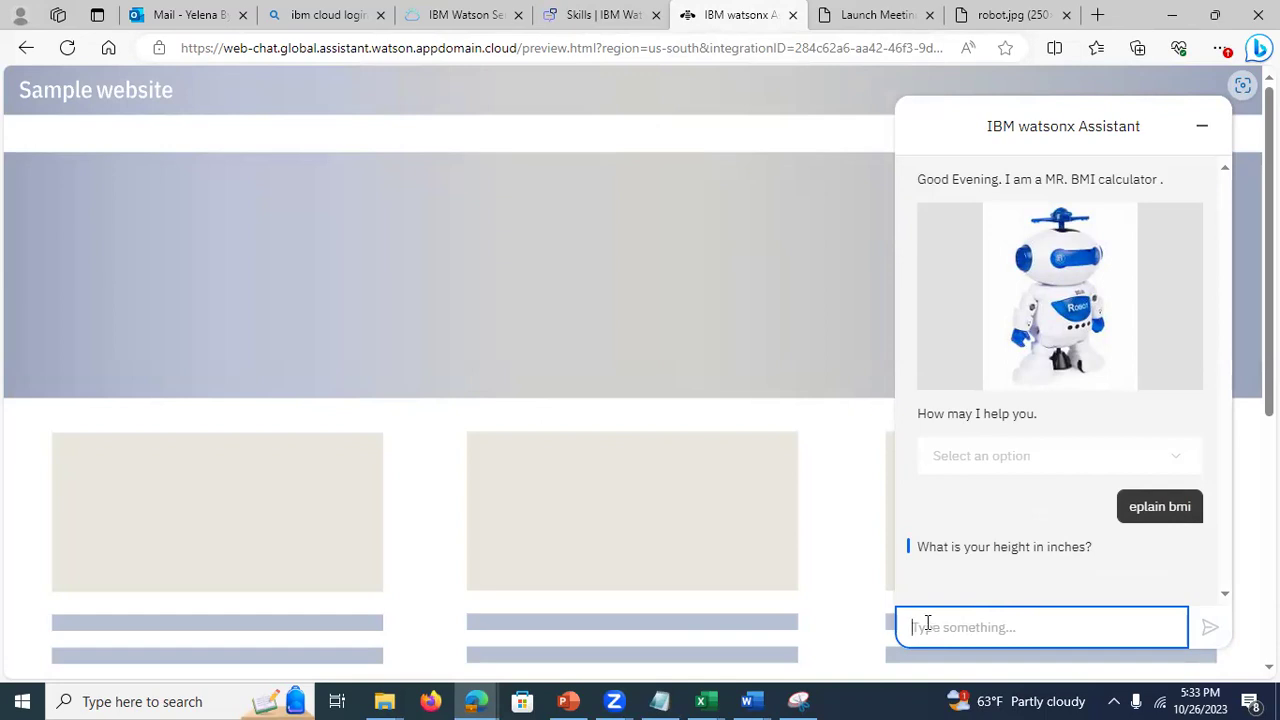
Step: Answer the chatbot's height question with "exit" and look through the options it offers again
type("6")
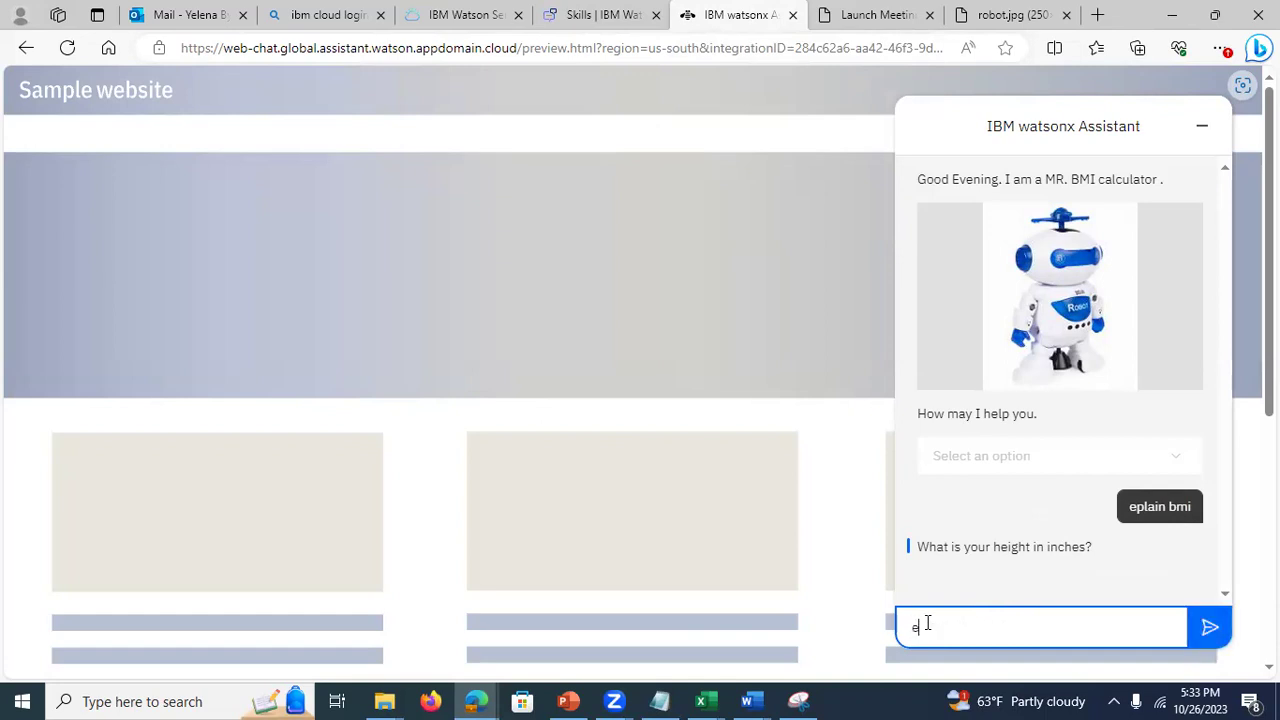
type("it")
key("Return")
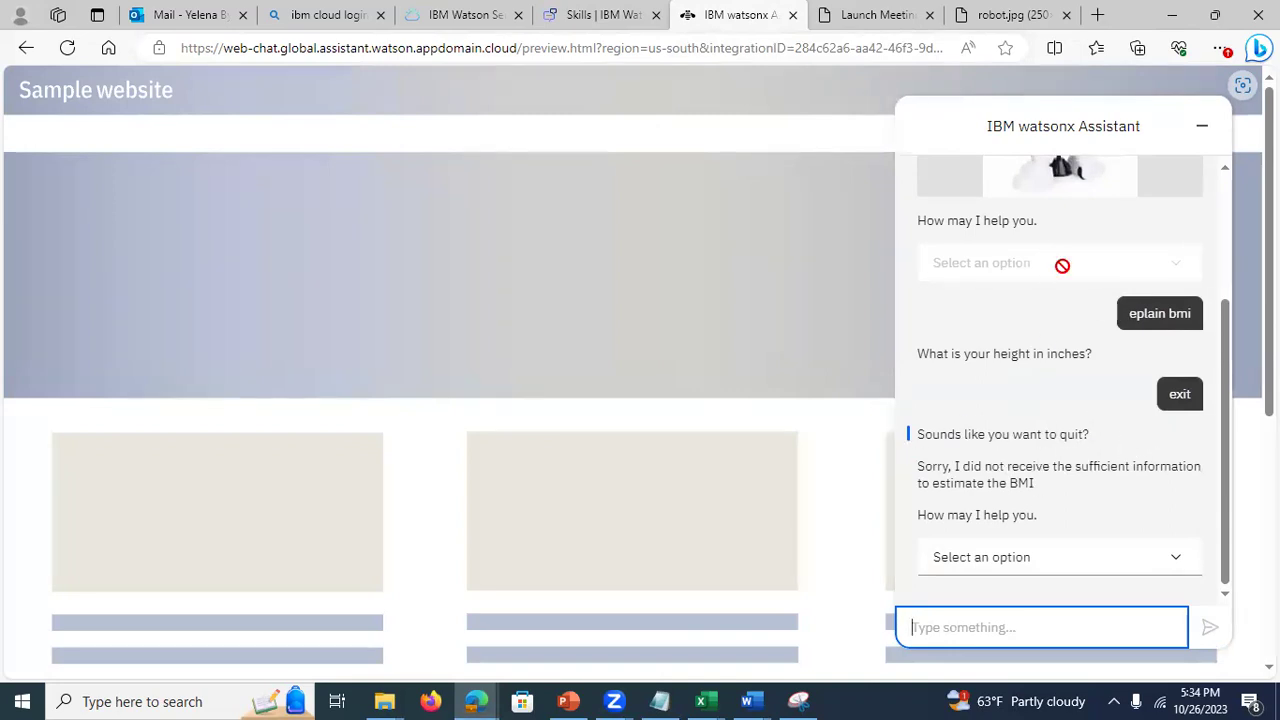
left_click(1157, 572)
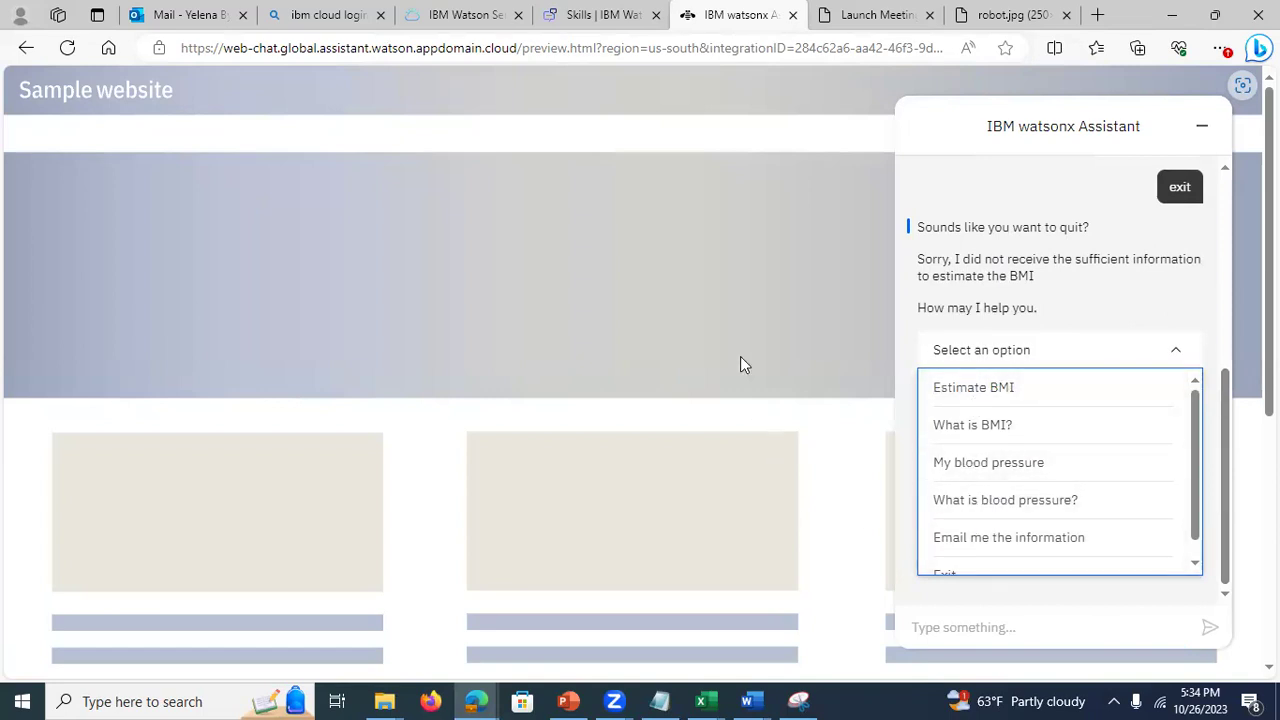
left_click(741, 299)
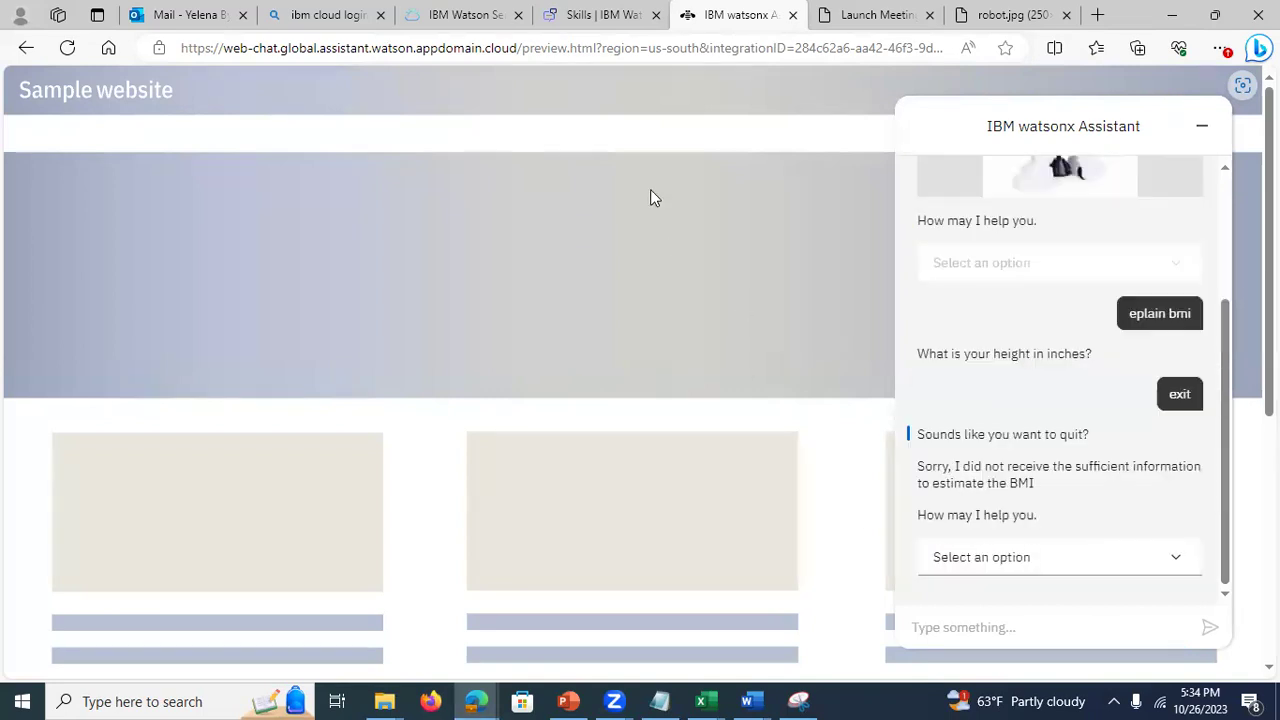
Step: Switch to the PowerPoint walkthrough and review slides 20 and 21 on conditional Welcome responses and the Explain Blood Pressure node
left_click(585, 14)
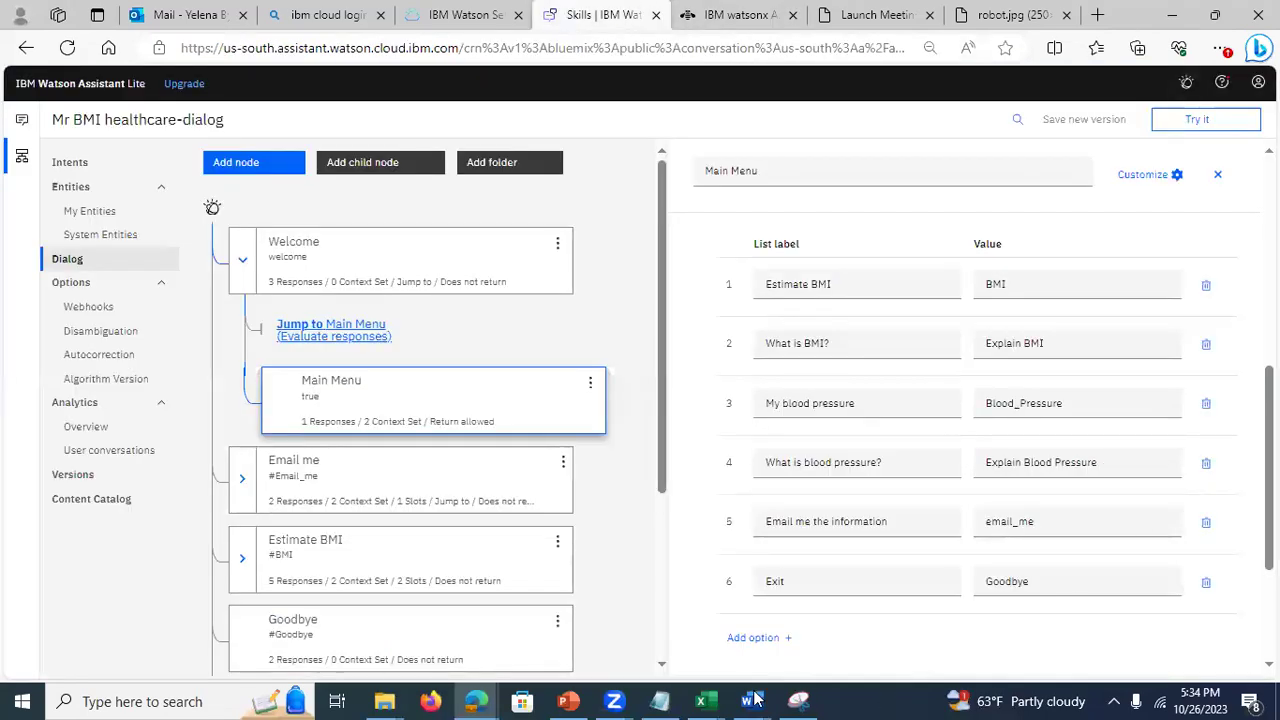
left_click(568, 701)
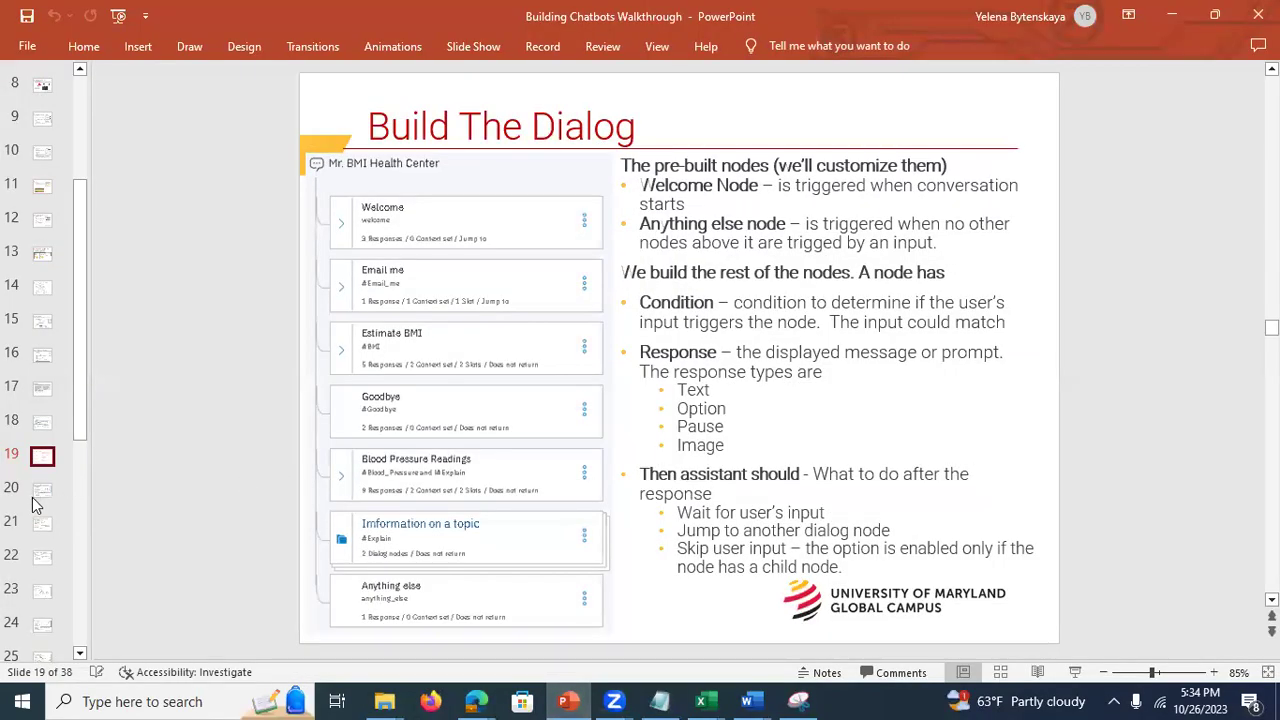
left_click(42, 489)
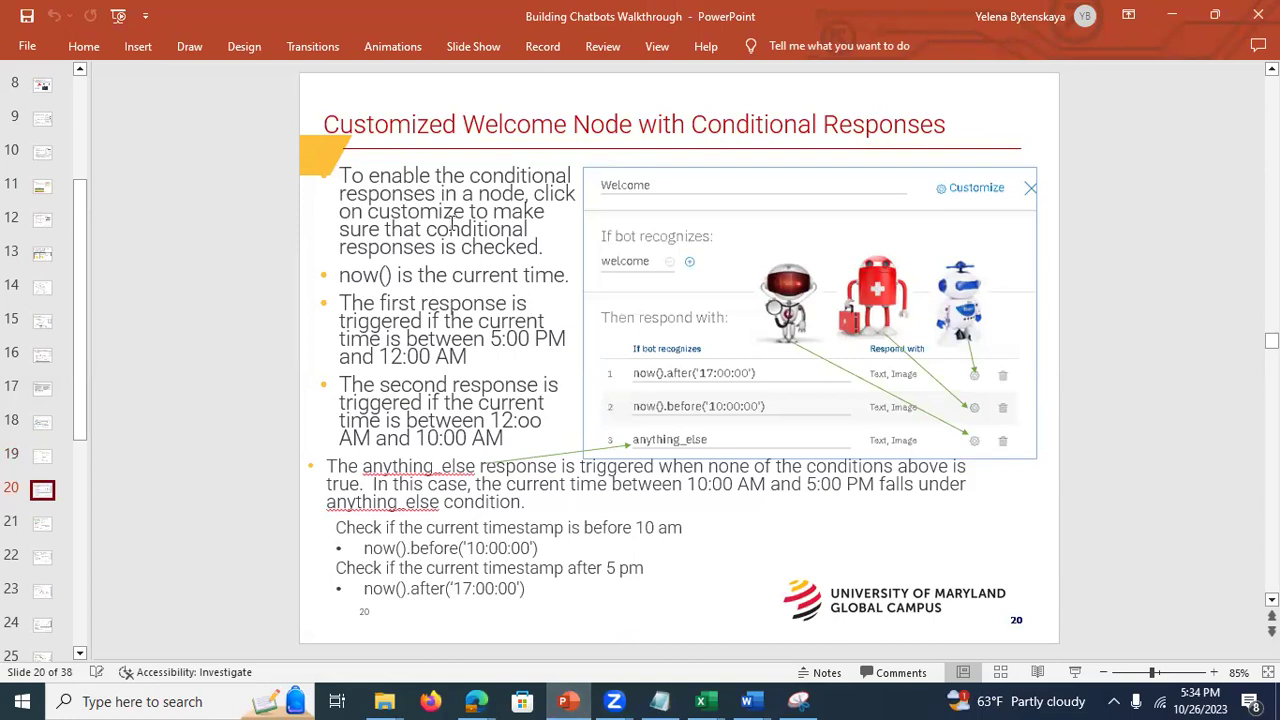
left_click(424, 273)
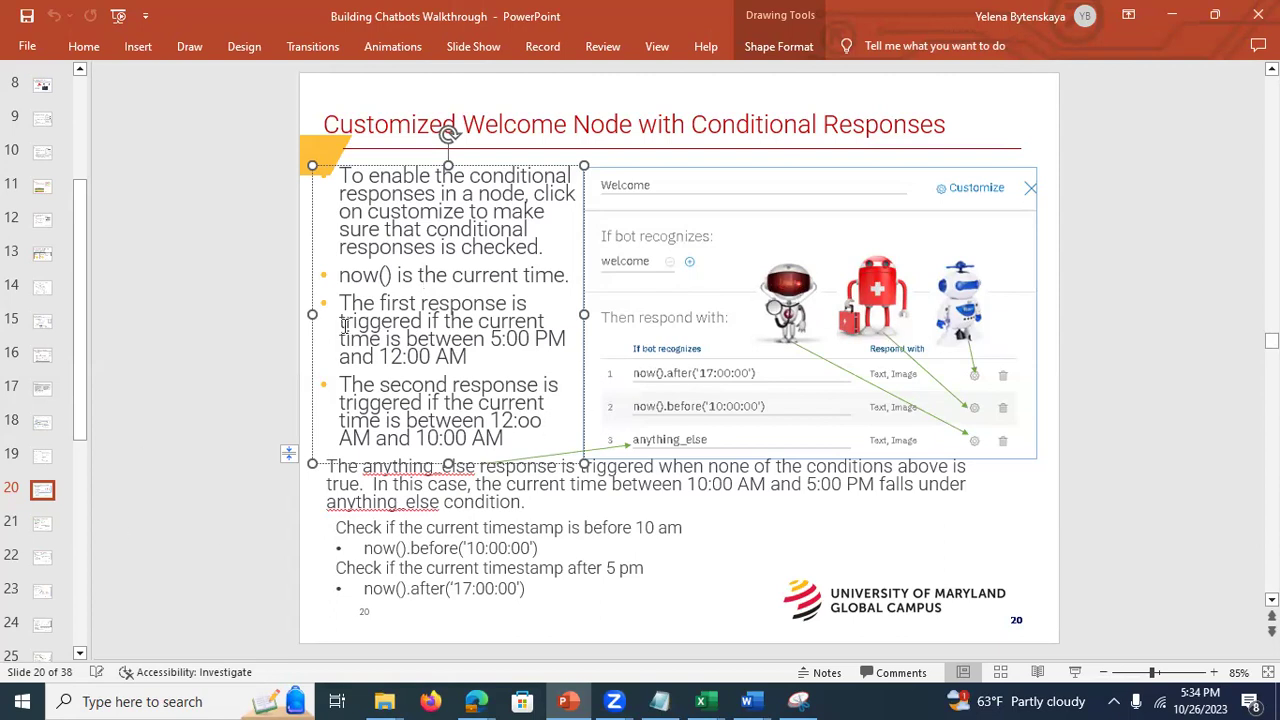
left_click(40, 527)
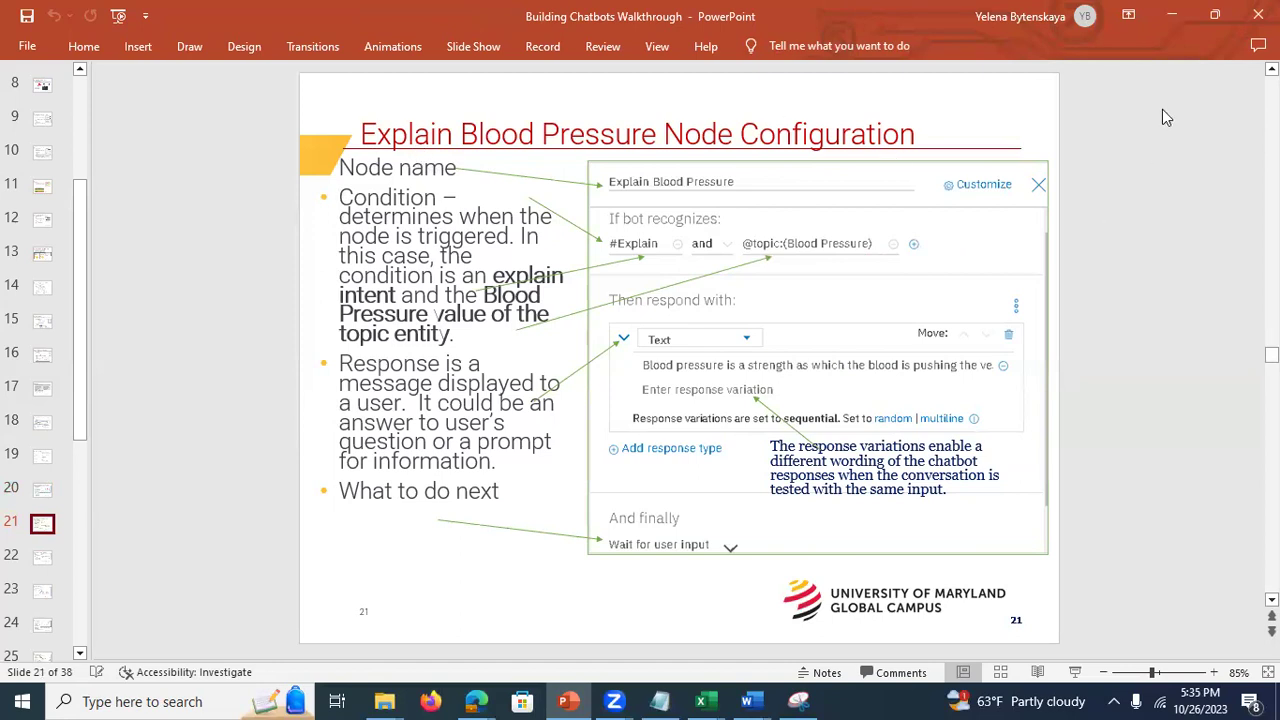
Step: Return to Watson Assistant in the browser and open the Blood Pressure Readings node to review its recognition condition and slots
key("alt+Tab")
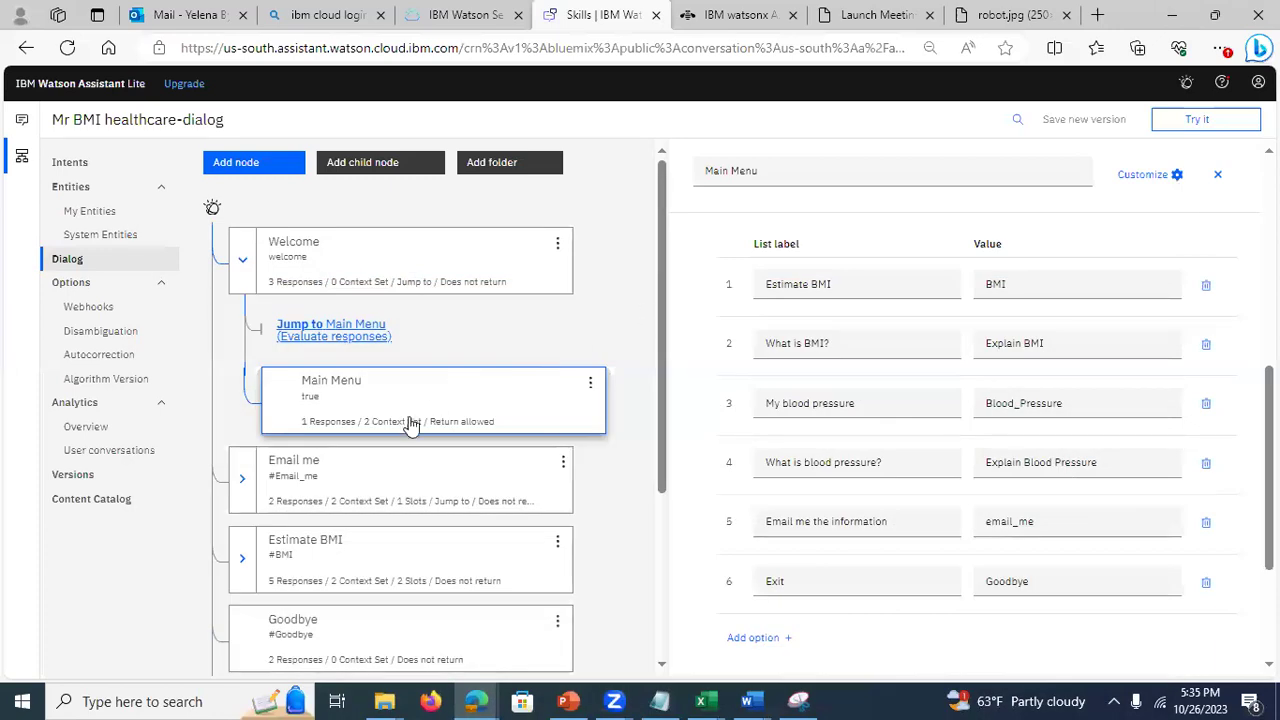
left_click_drag(654, 366, 656, 418)
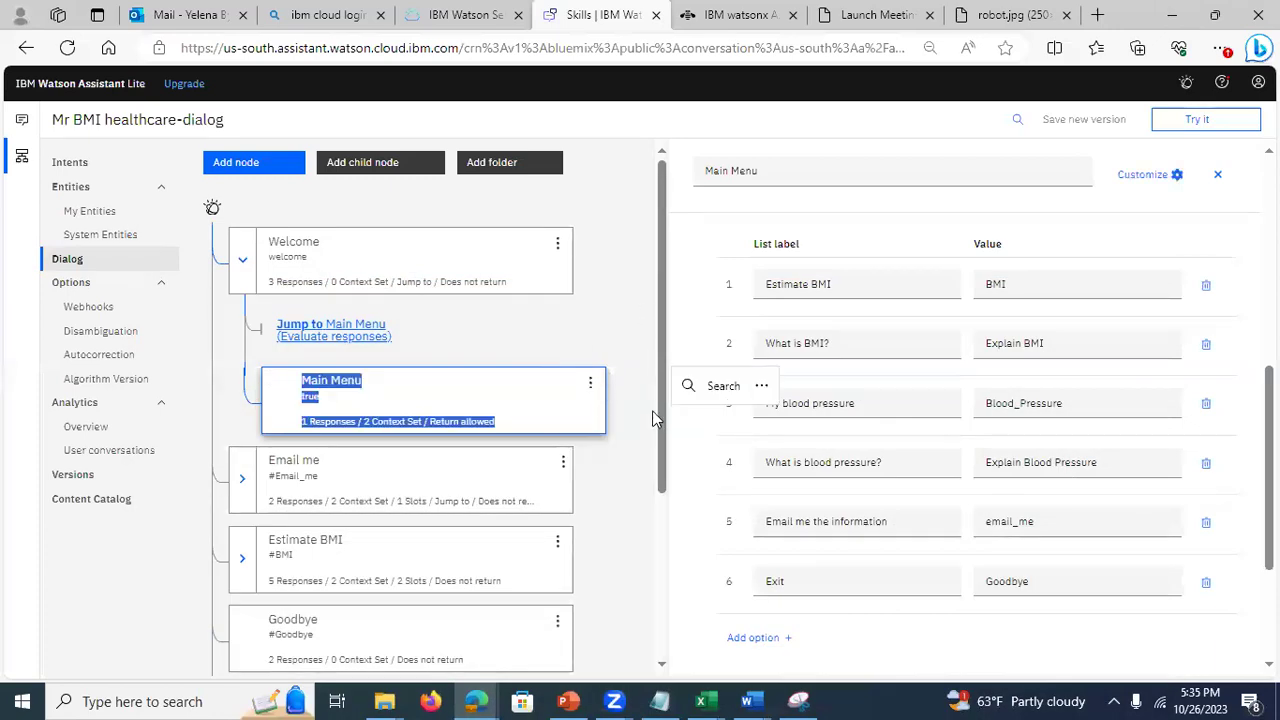
left_click_drag(656, 472, 674, 592)
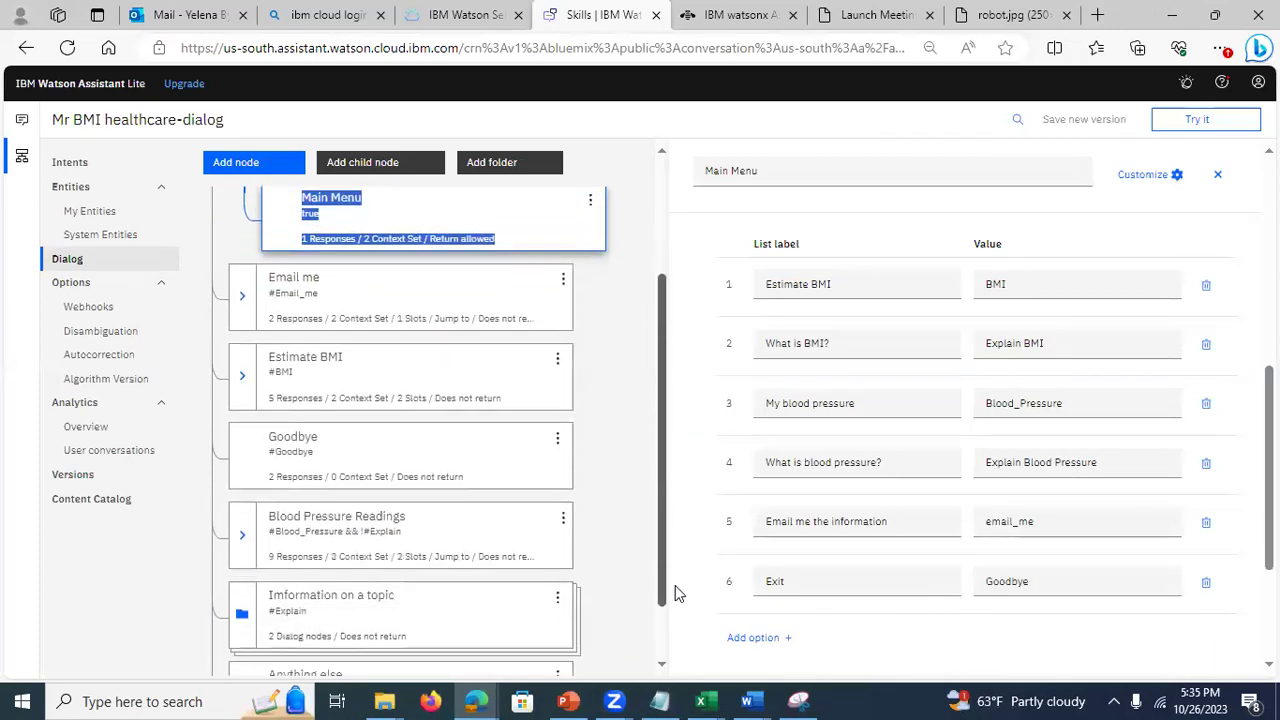
left_click(272, 532)
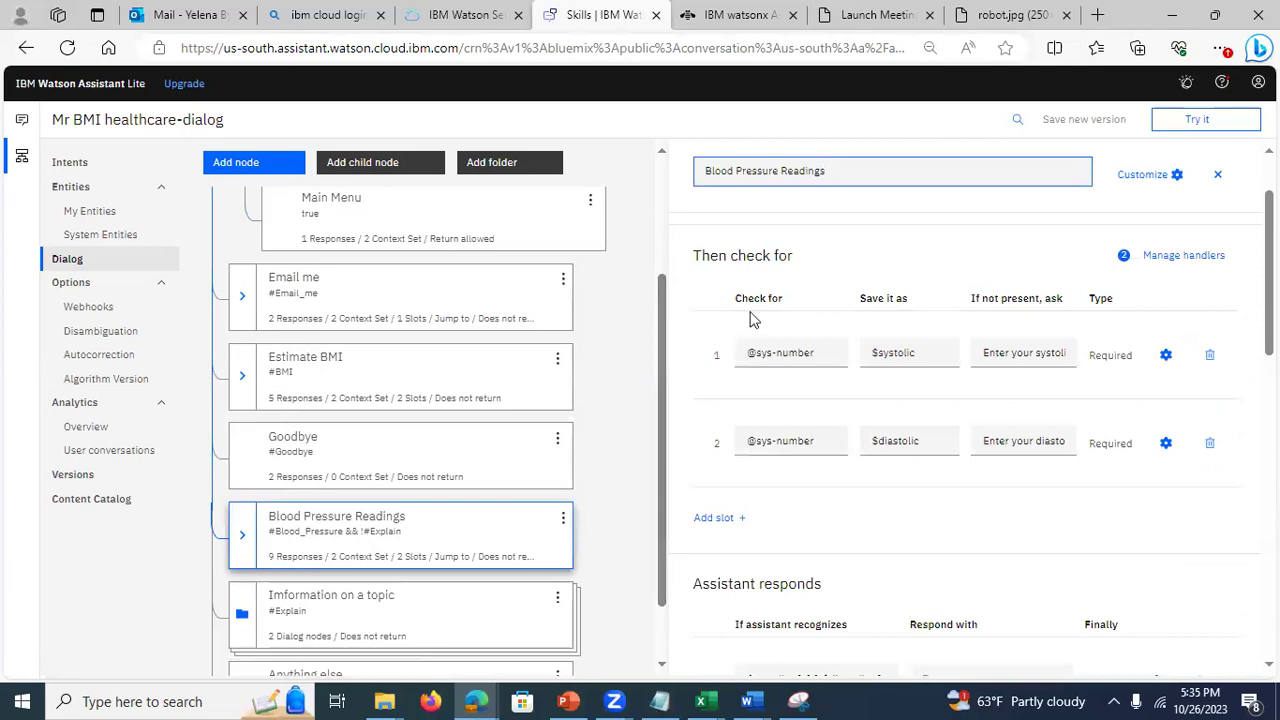
scroll(895, 283, "up", 1)
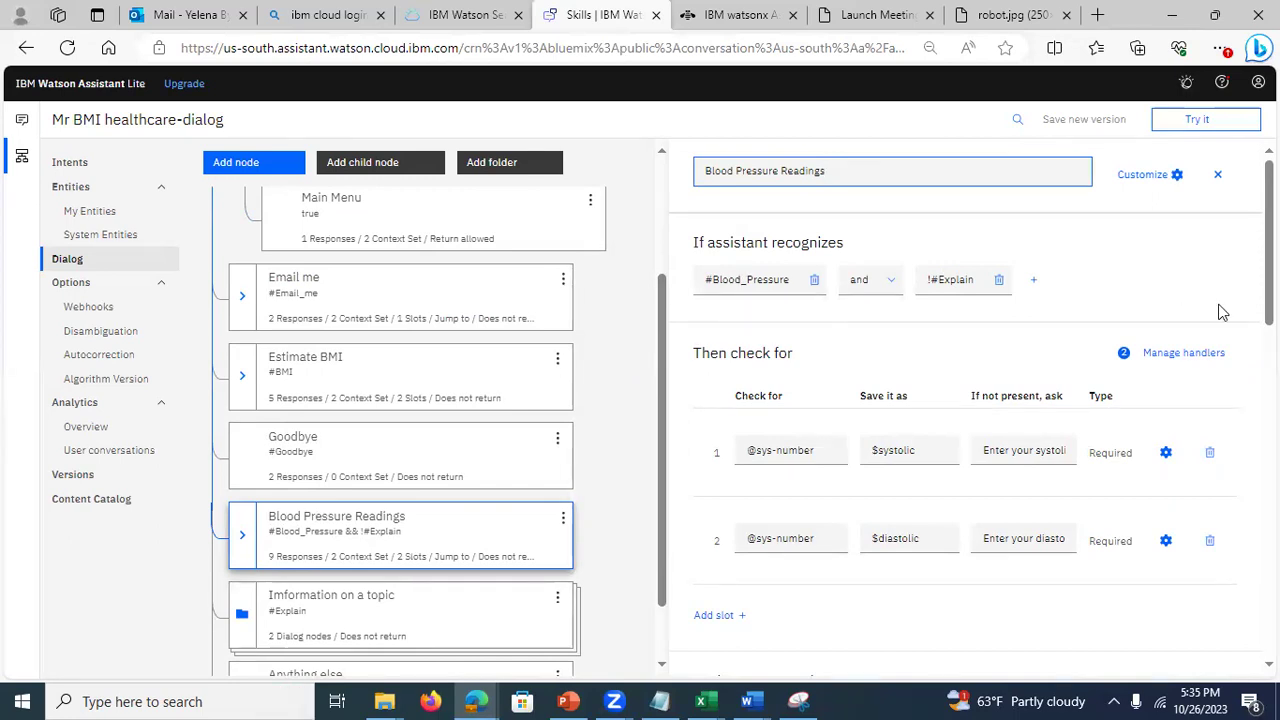
scroll(1217, 290, "down", 1)
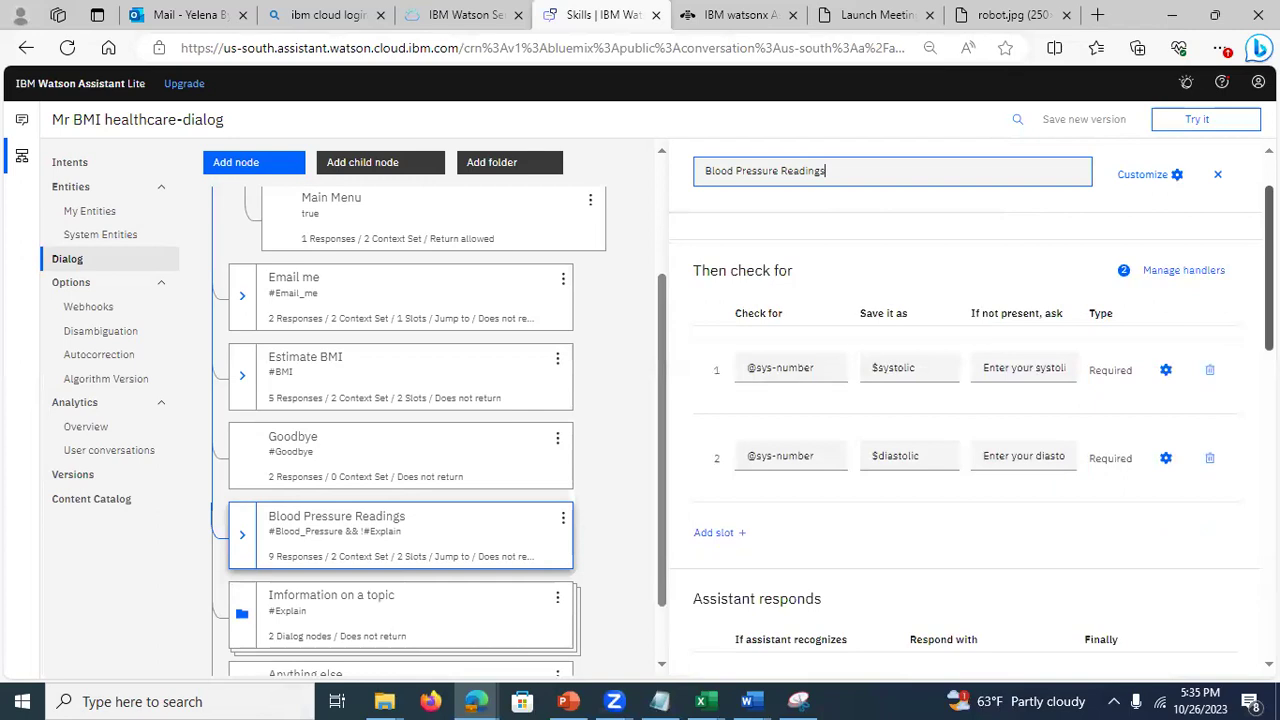
scroll(991, 369, "up", 1)
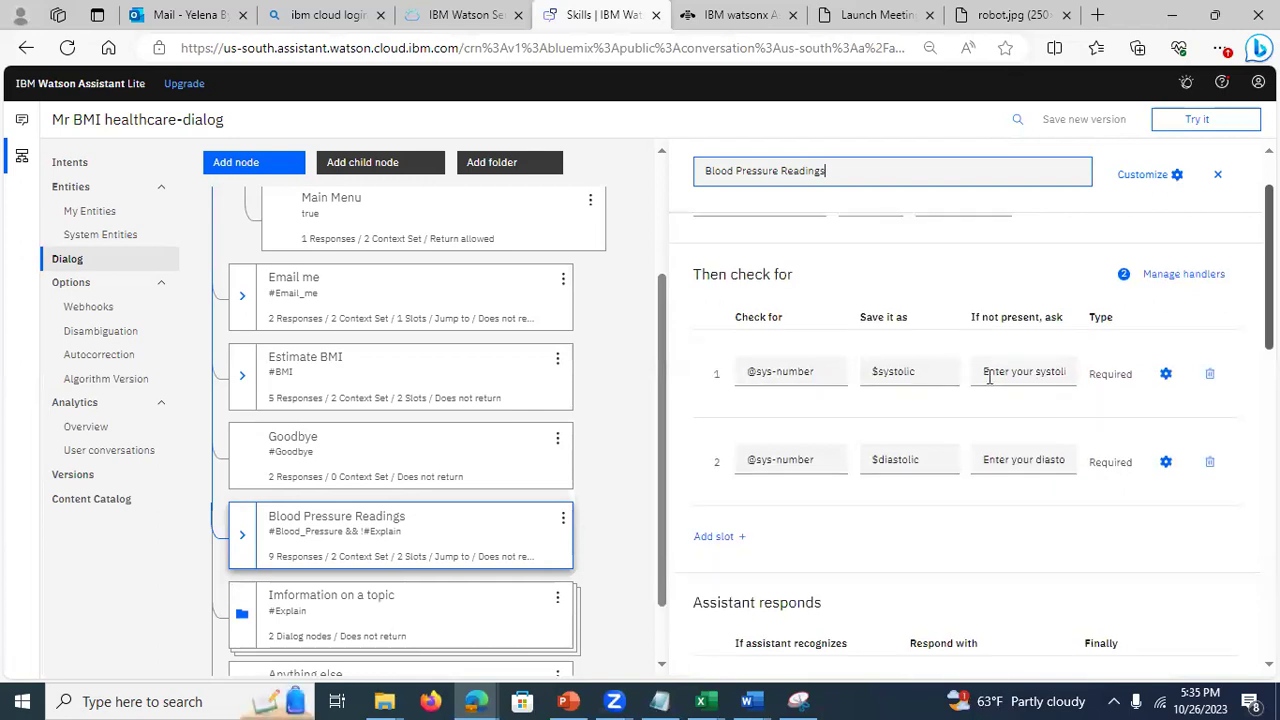
Step: Inspect the check condition, $systolic variable and prompt of the Blood Pressure Readings node's first slot
left_click(823, 372)
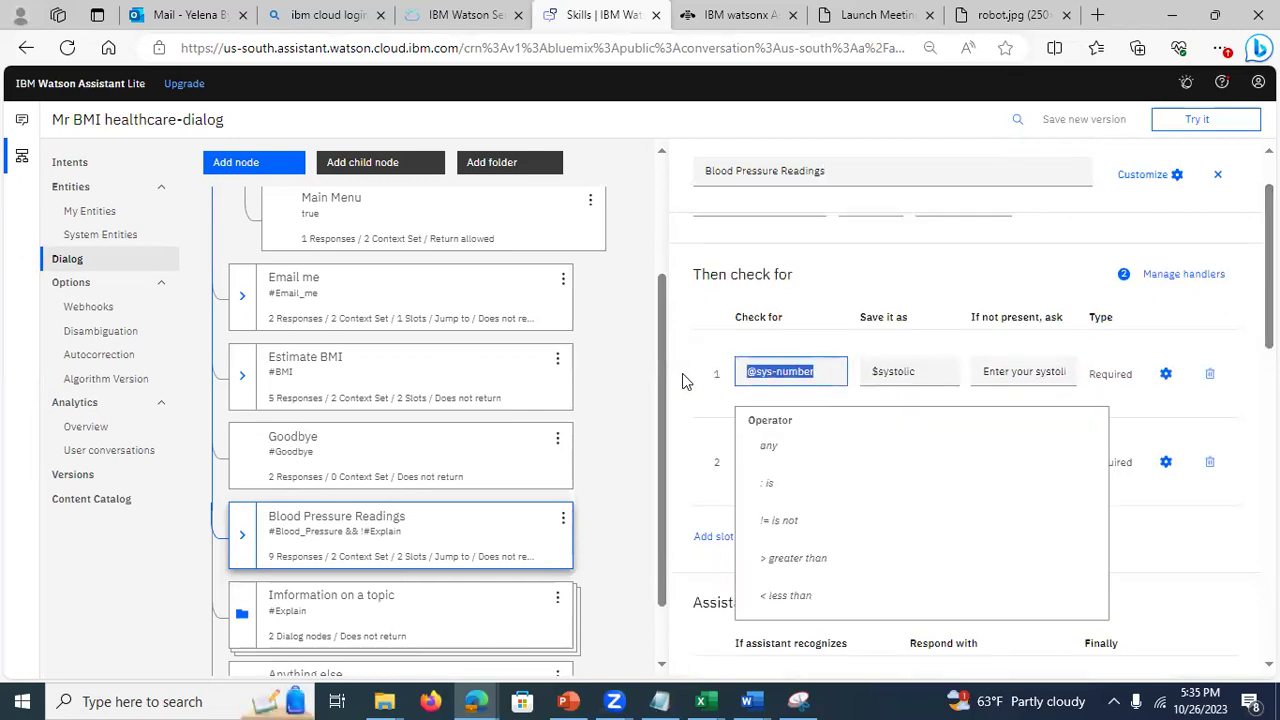
left_click(688, 347)
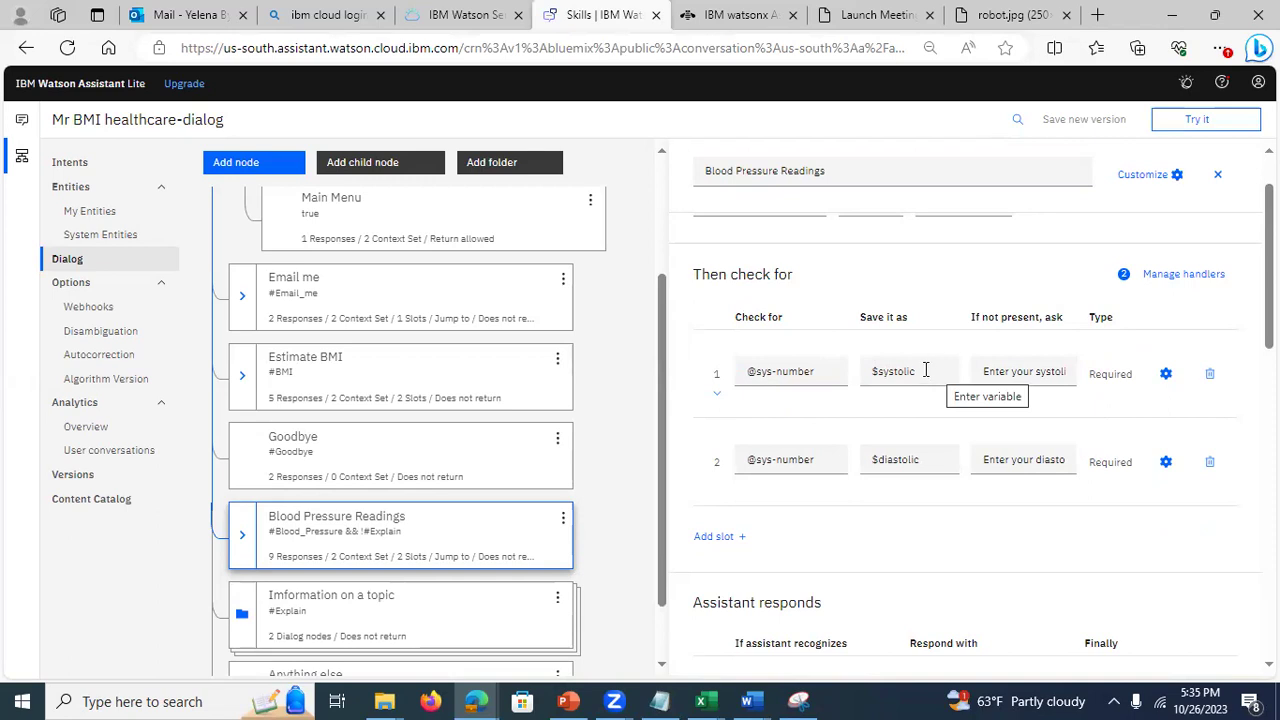
left_click(1024, 366)
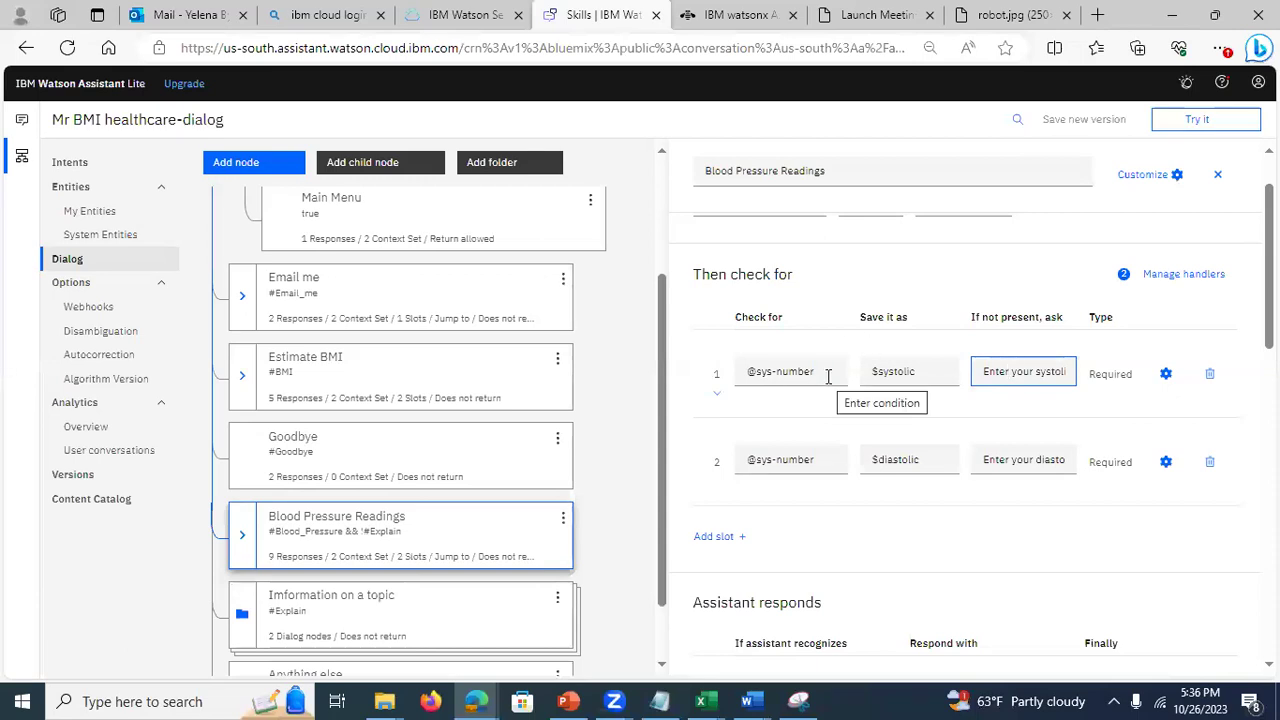
Step: Open the configuration of the $systolic slot, review its check condition and required prompt, and close it without changes
left_click(1165, 373)
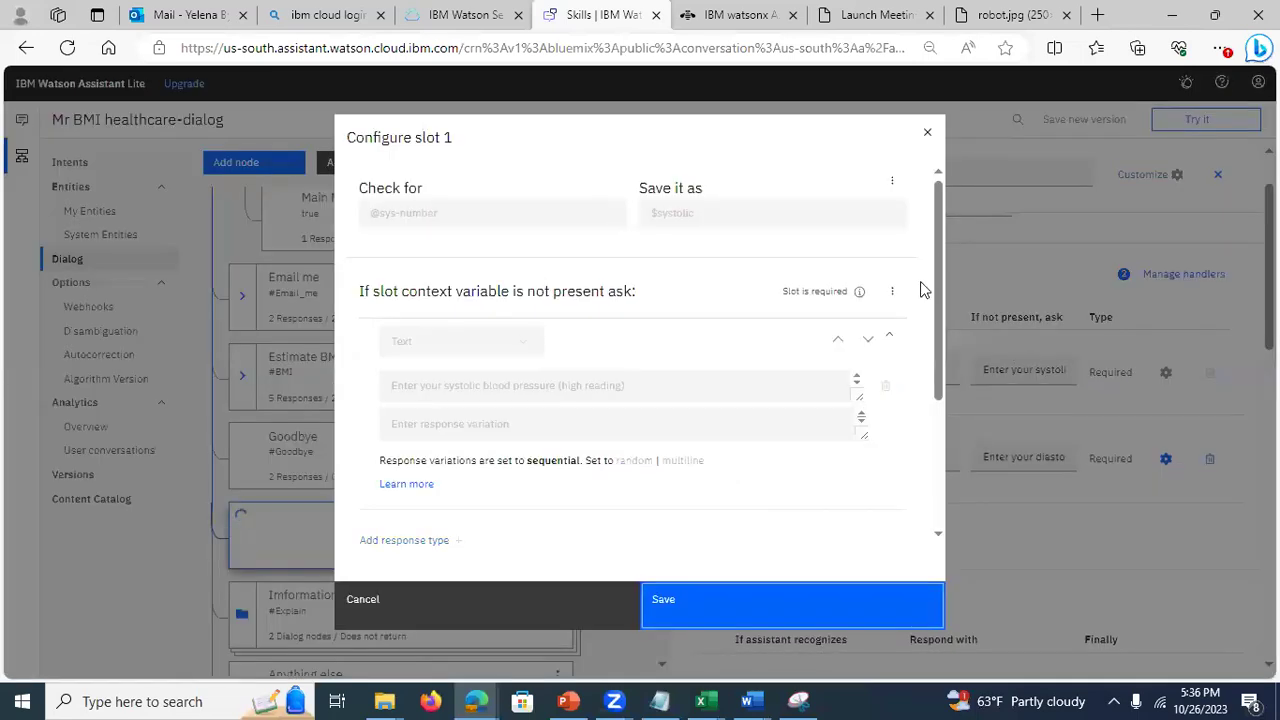
scroll(941, 279, "down", 1)
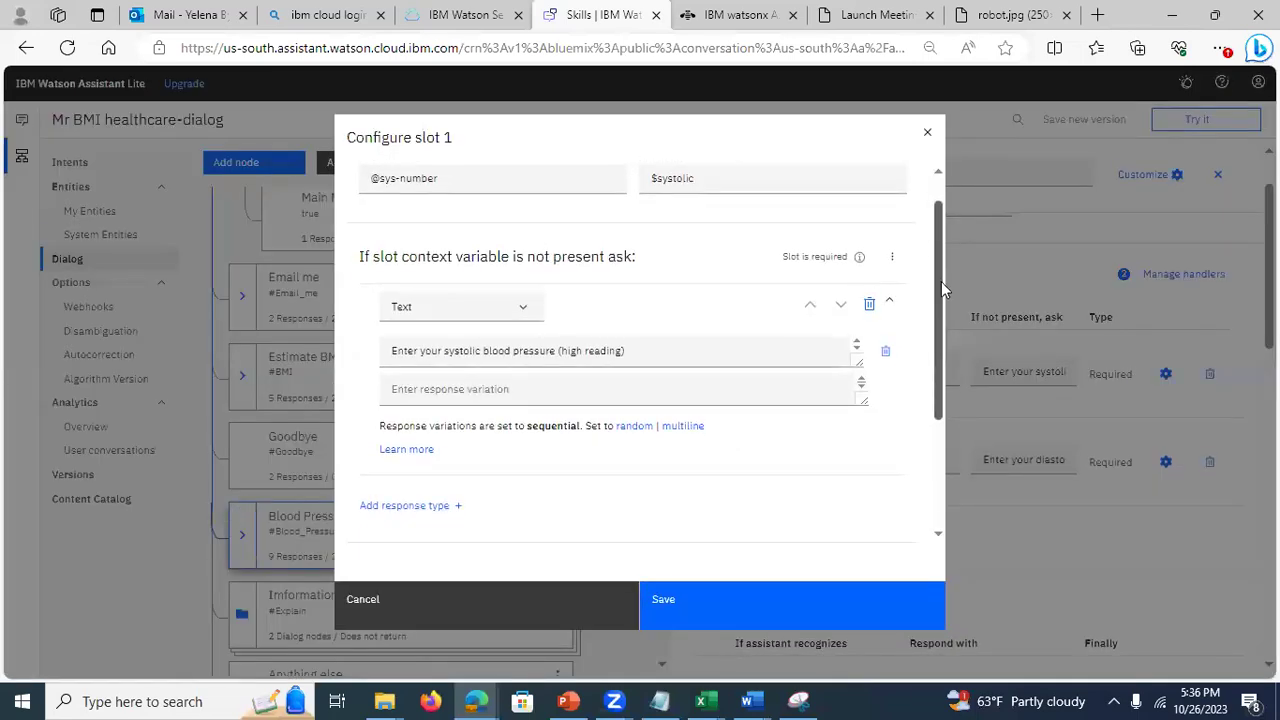
left_click_drag(941, 281, 946, 418)
left_click_drag(941, 371, 913, 210)
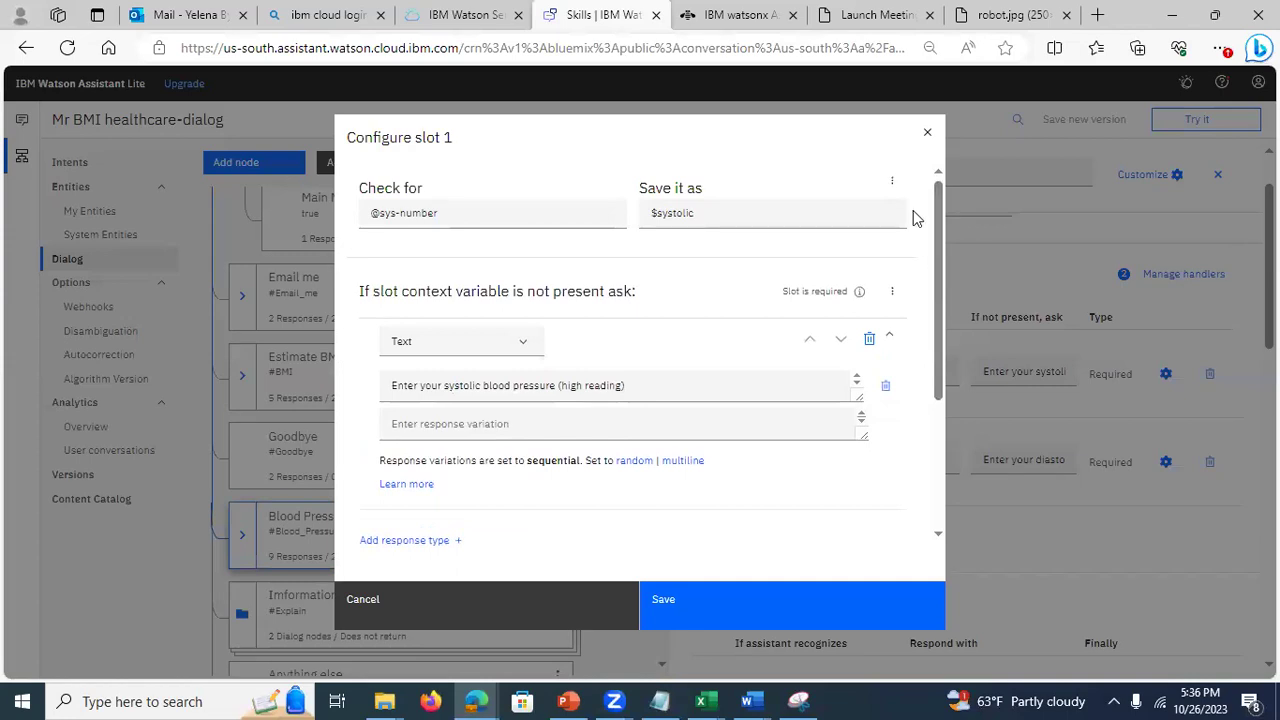
left_click(927, 132)
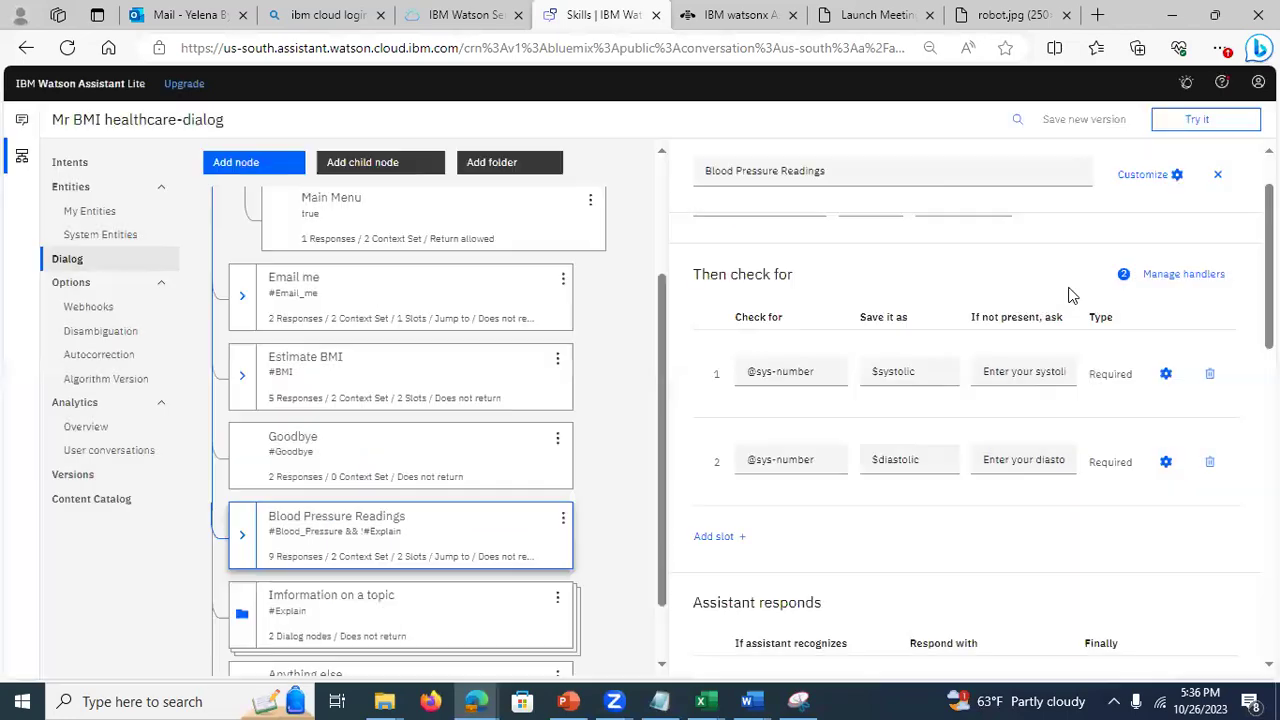
Step: Review the #Explain and #Goodbye handlers of the Blood Pressure Readings node, including their response texts, and close the handler settings
left_click(1163, 284)
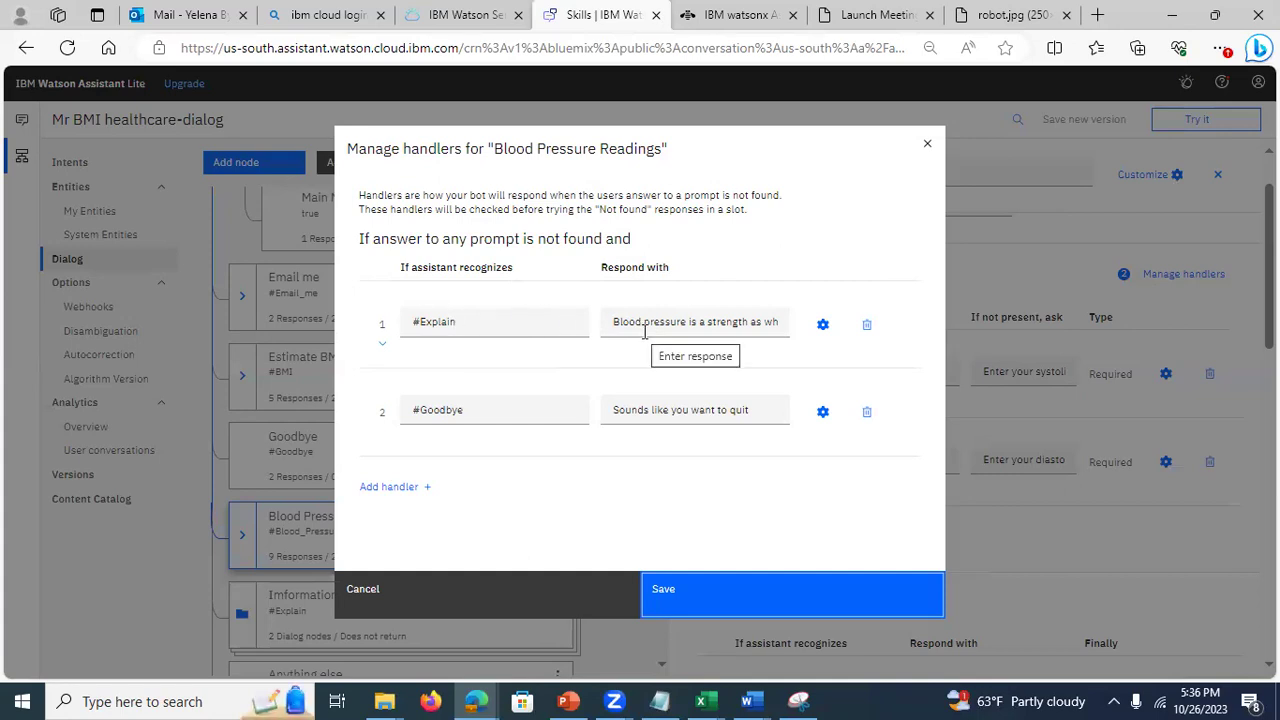
left_click_drag(641, 330, 877, 323)
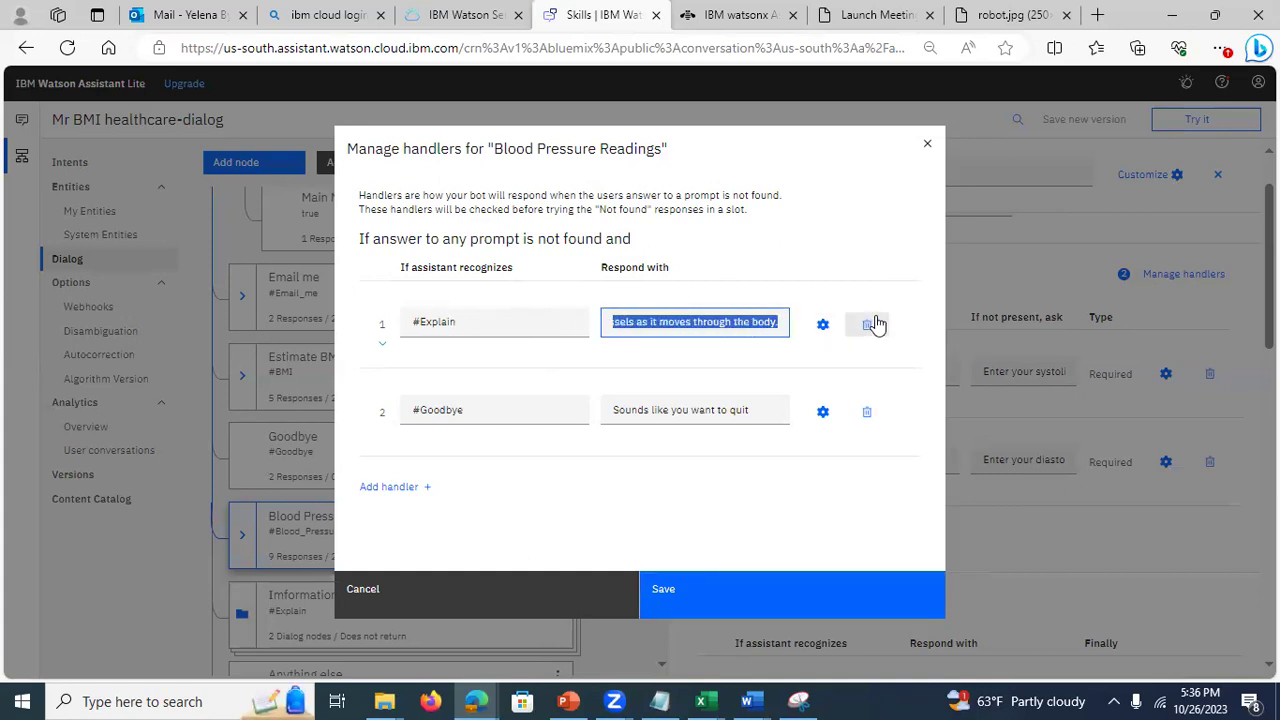
left_click(706, 323)
left_click(606, 371)
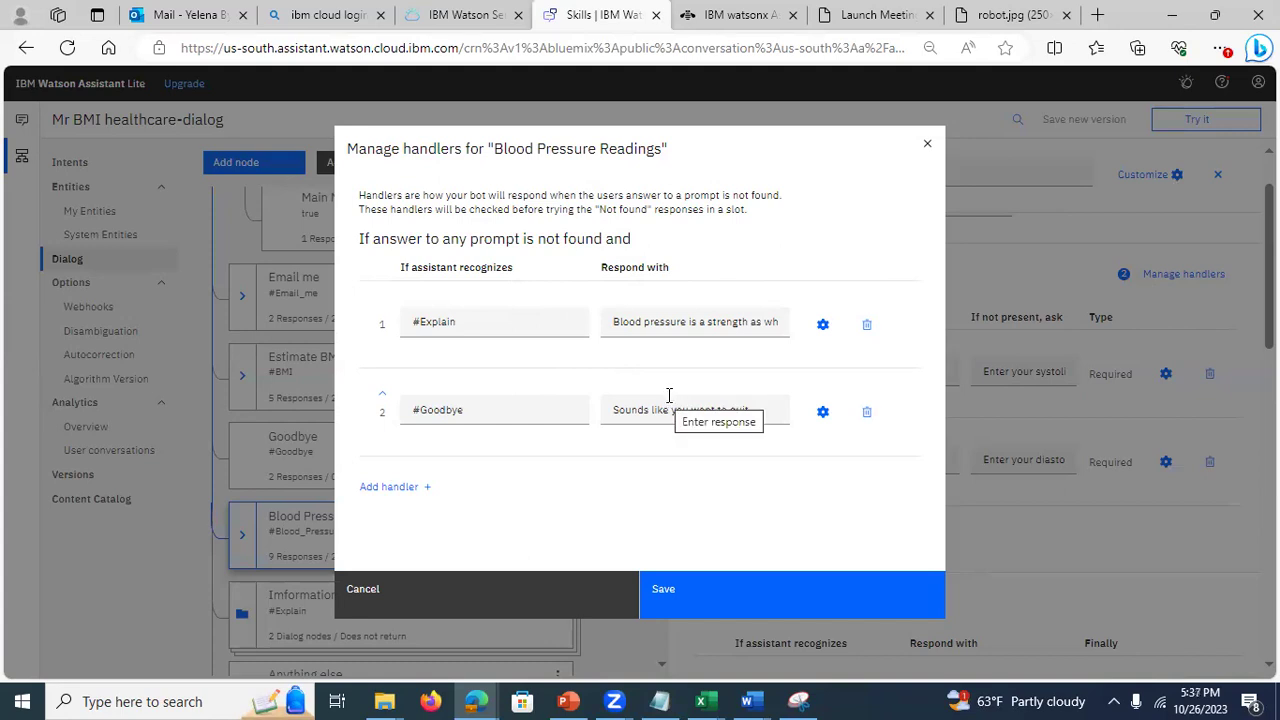
left_click(927, 143)
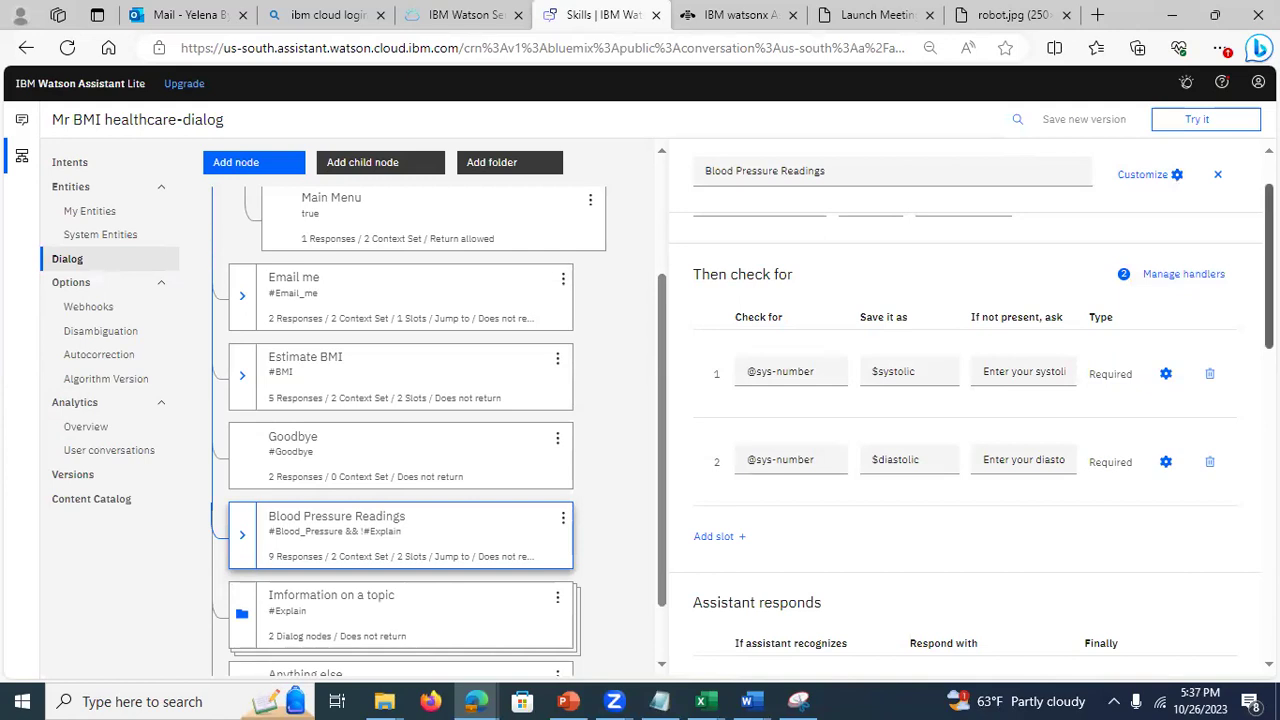
Step: Review the conditional responses of the Blood Pressure Readings node and inspect the configuration of response 6, leaving it unchanged
scroll(965, 430, "down", 3)
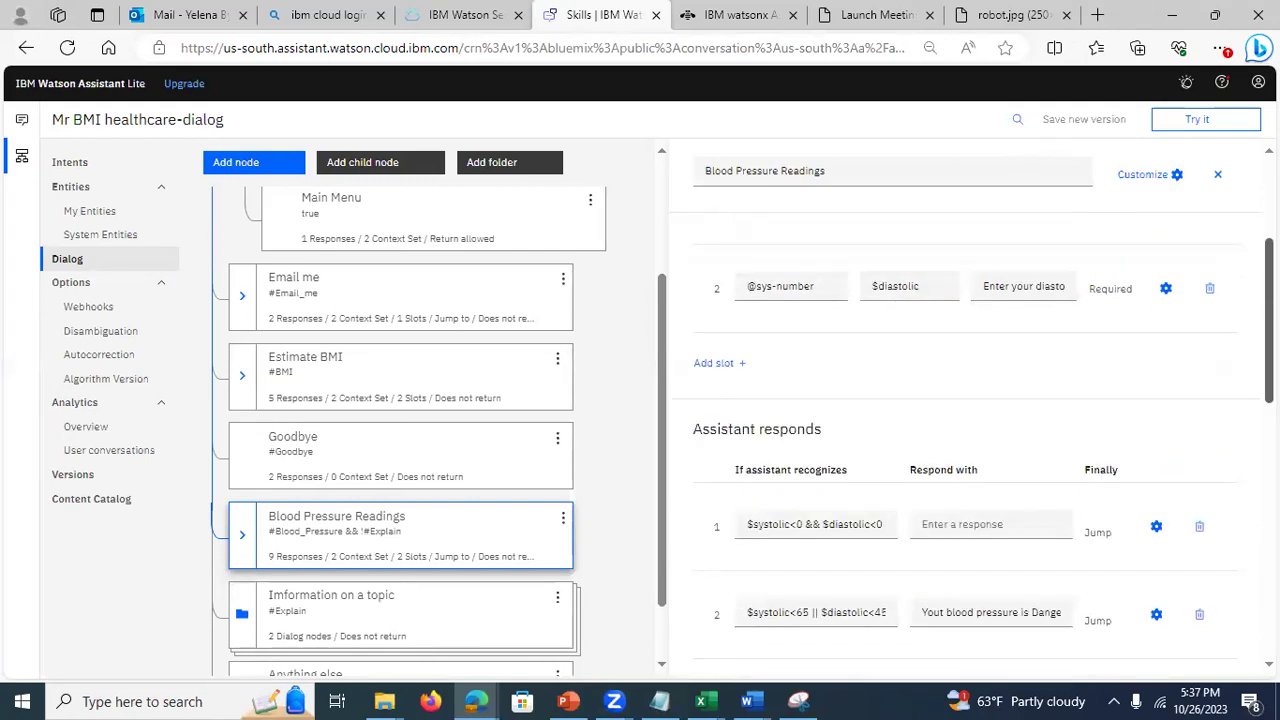
scroll(965, 430, "down", 3)
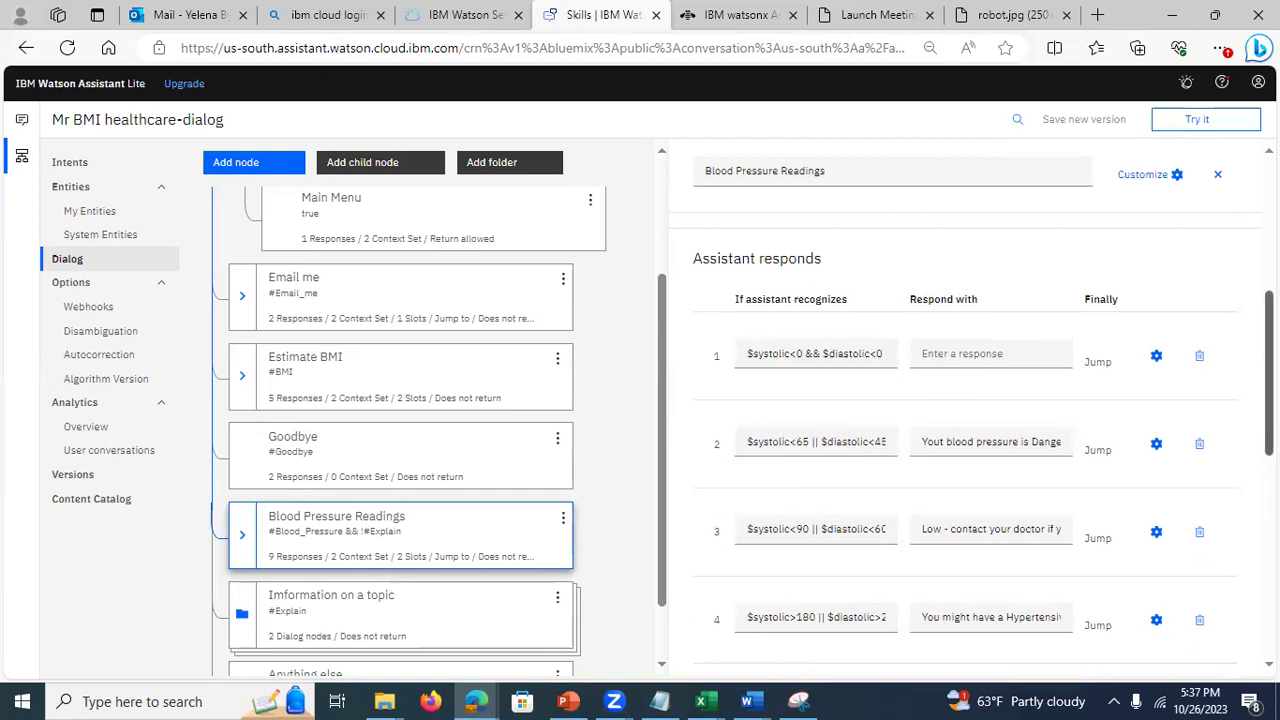
scroll(800, 515, "down", 3)
scroll(965, 430, "down", 1)
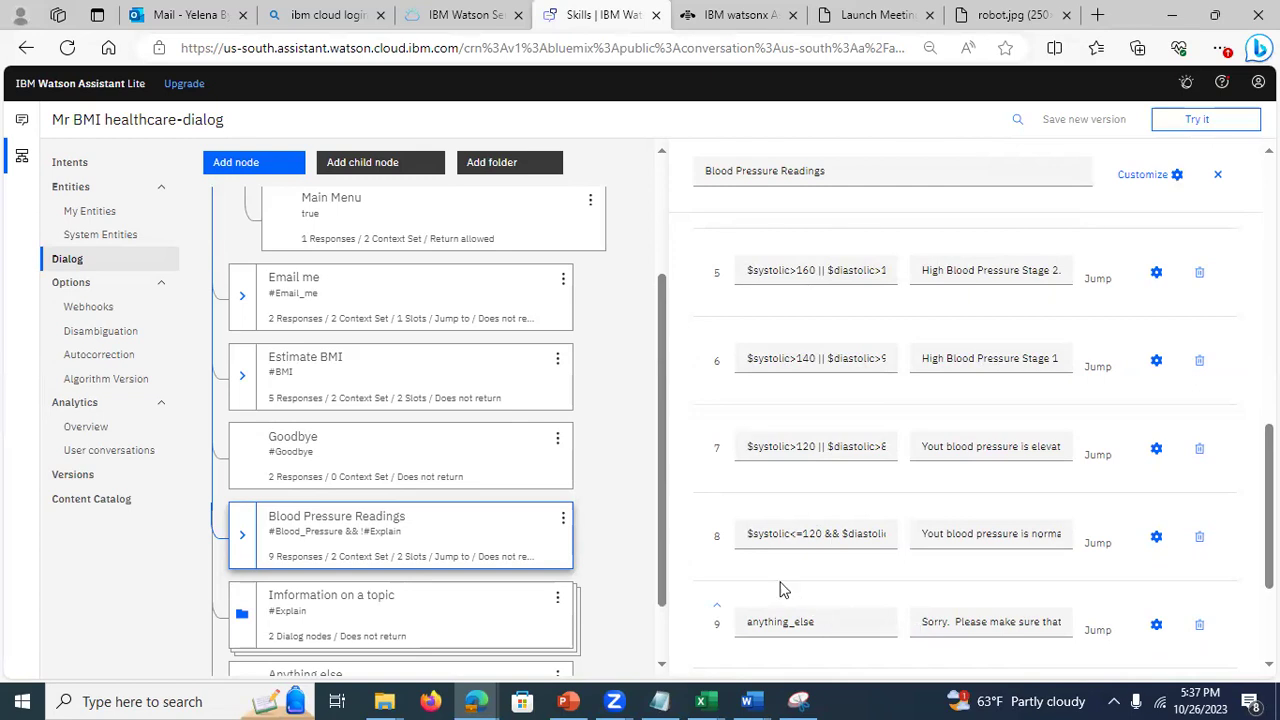
left_click(1157, 362)
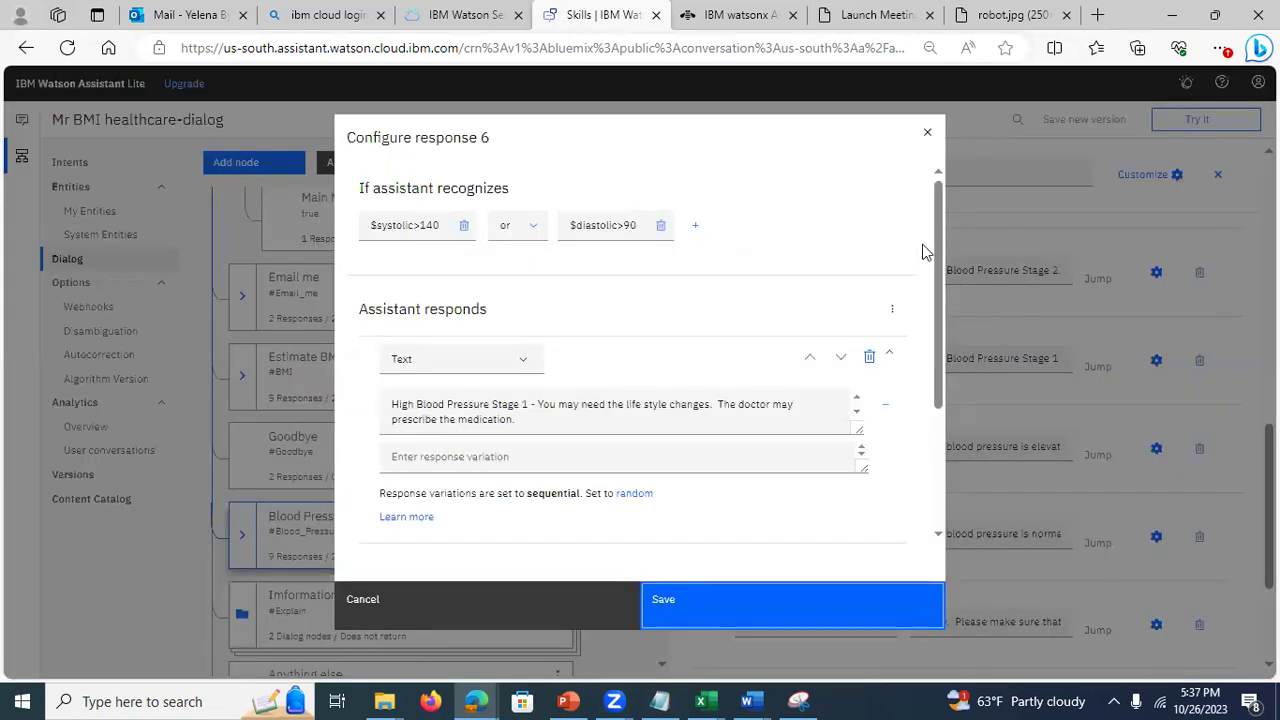
left_click(927, 132)
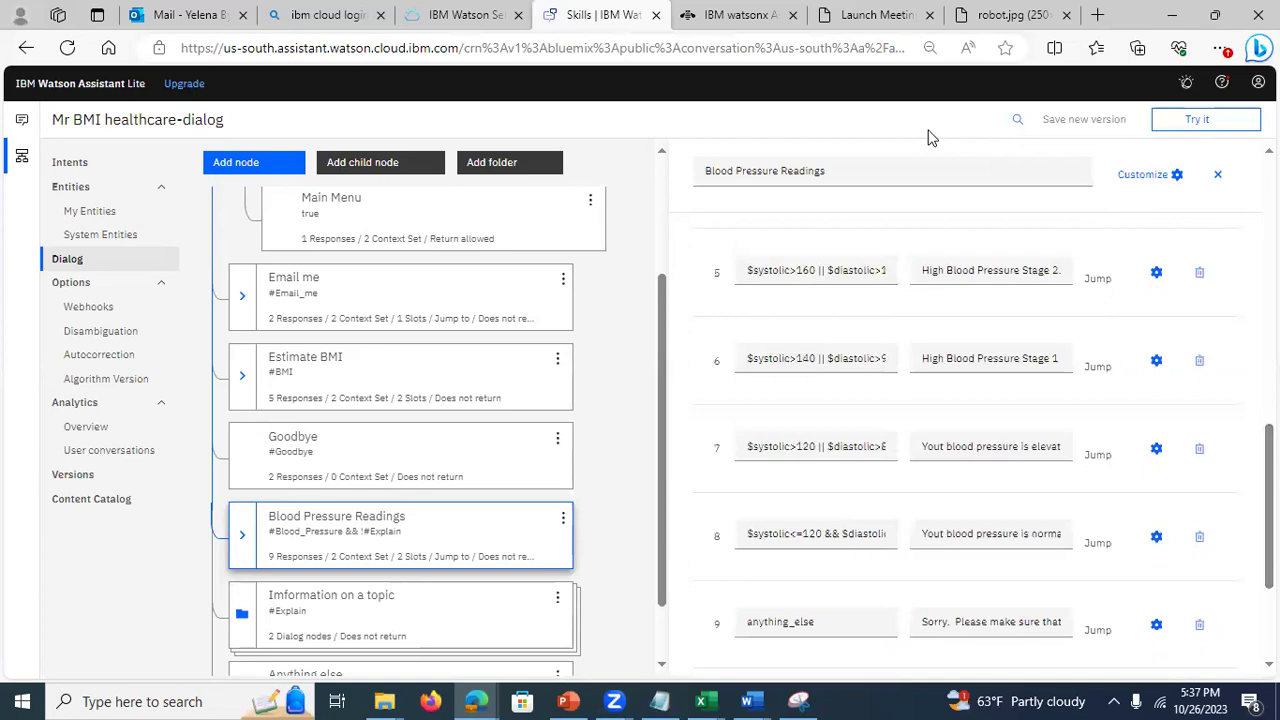
Step: Examine the node's final jump action, its slots and the first conditional responses based on $systolic and $diastolic
scroll(970, 440, "down", 3)
scroll(970, 440, "up", 8)
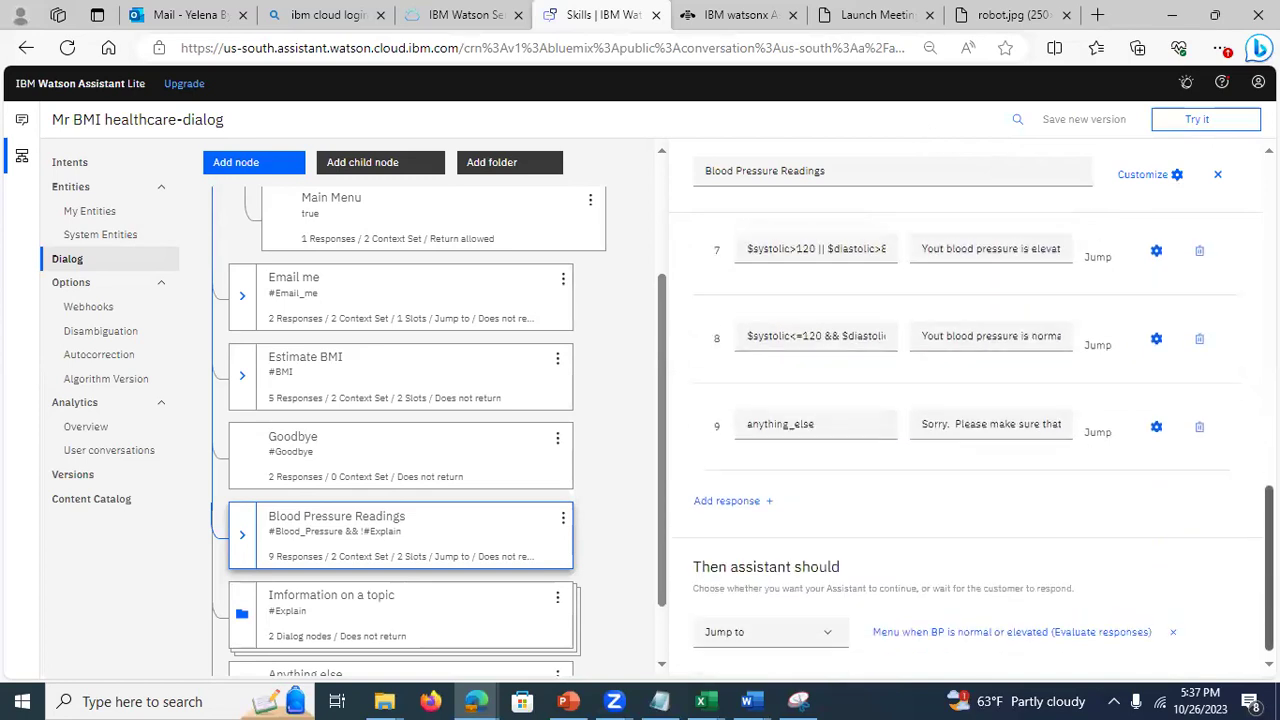
scroll(808, 363, "up", 2)
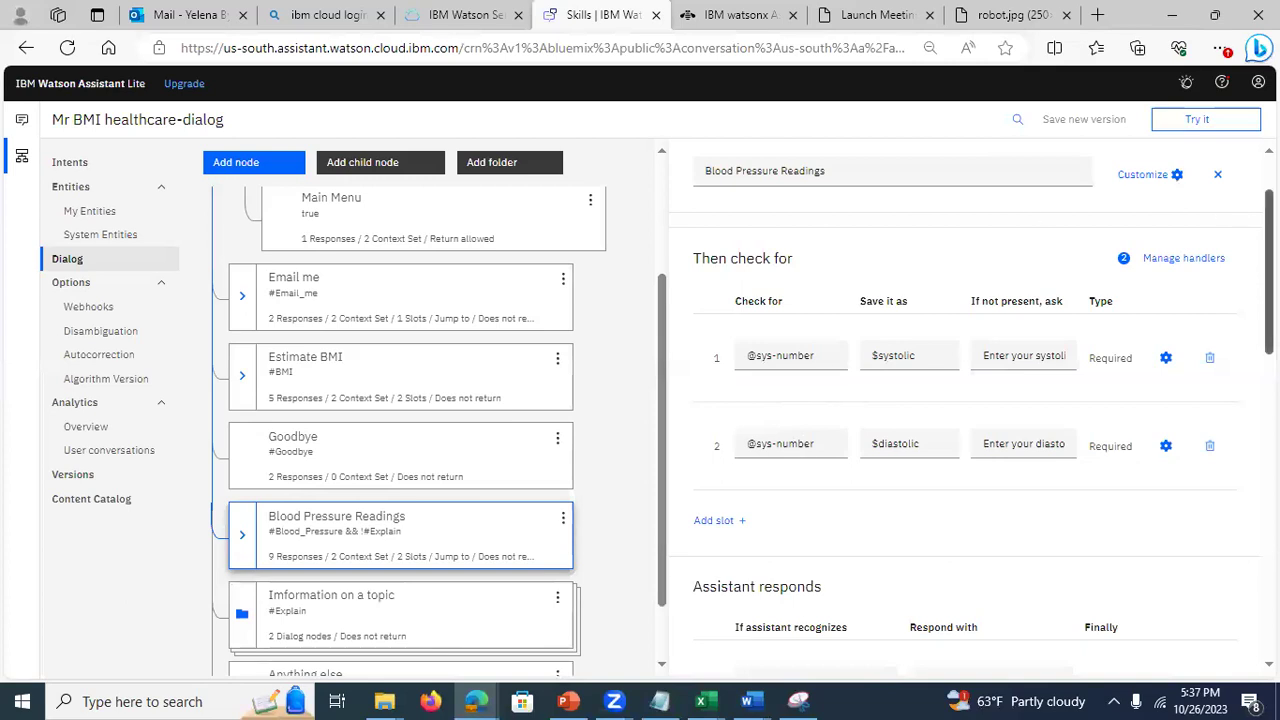
scroll(967, 437, "down", 2)
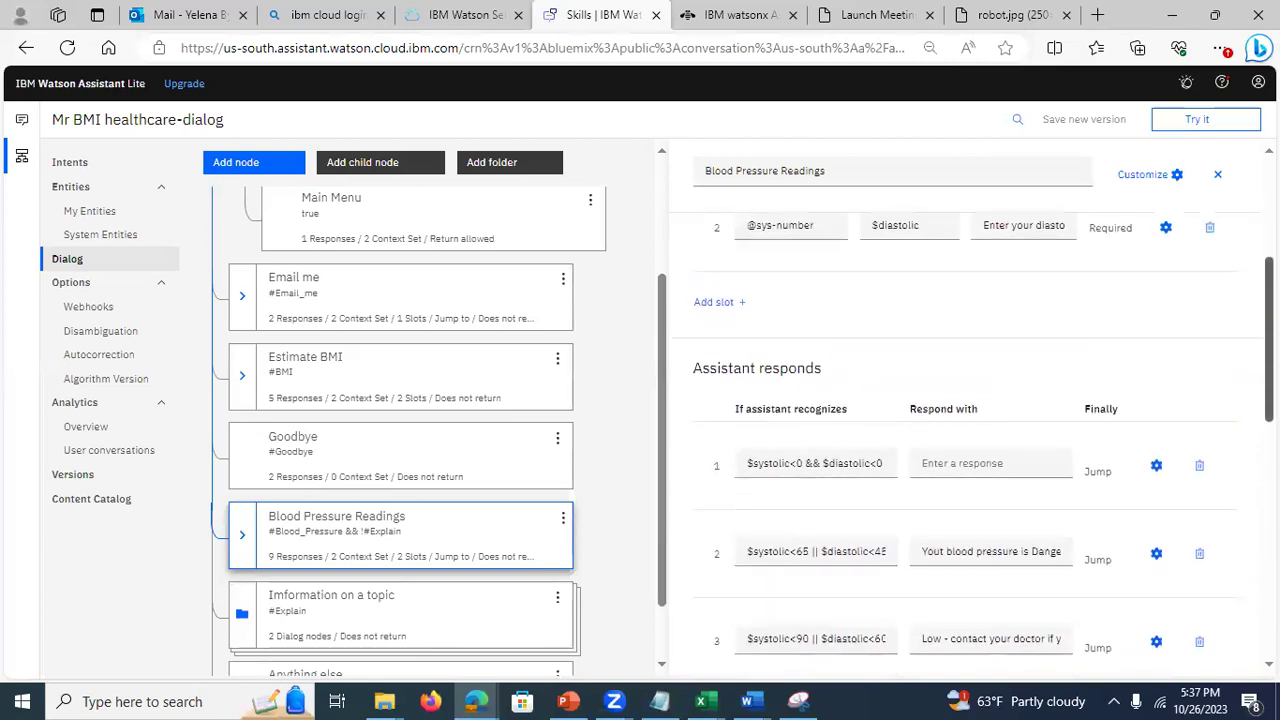
scroll(967, 437, "down", 1)
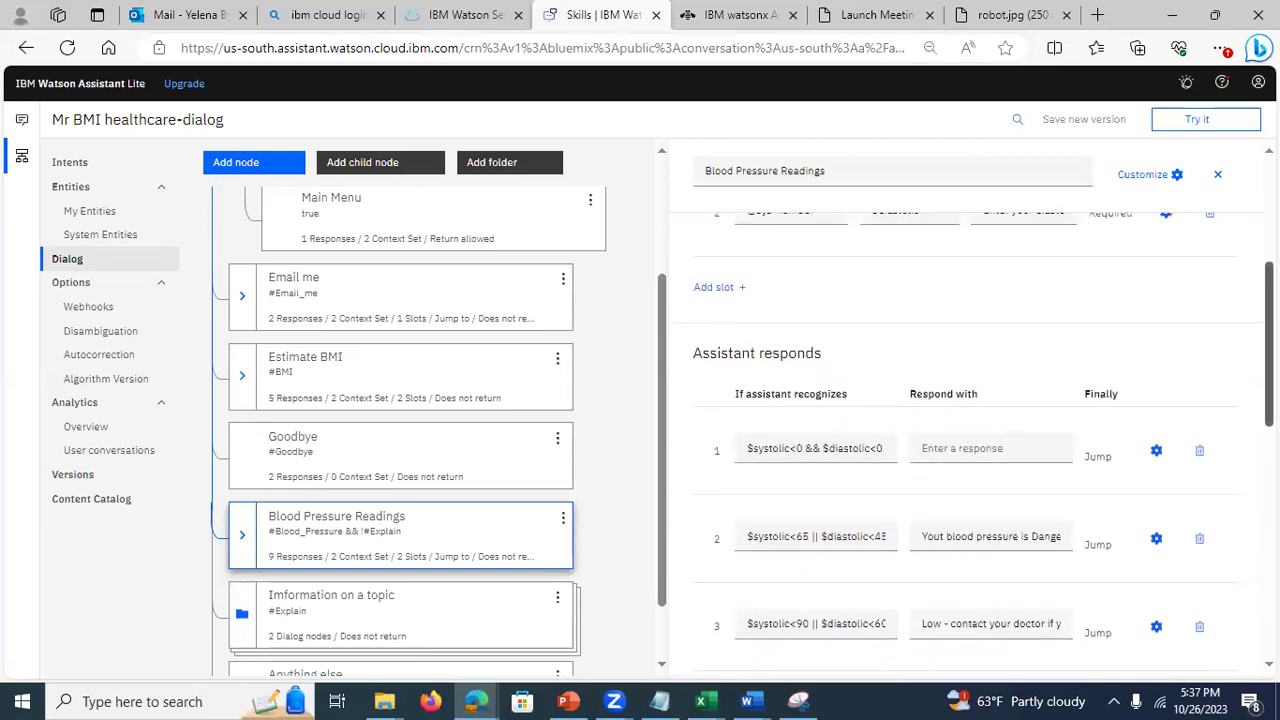
scroll(967, 437, "up", 1)
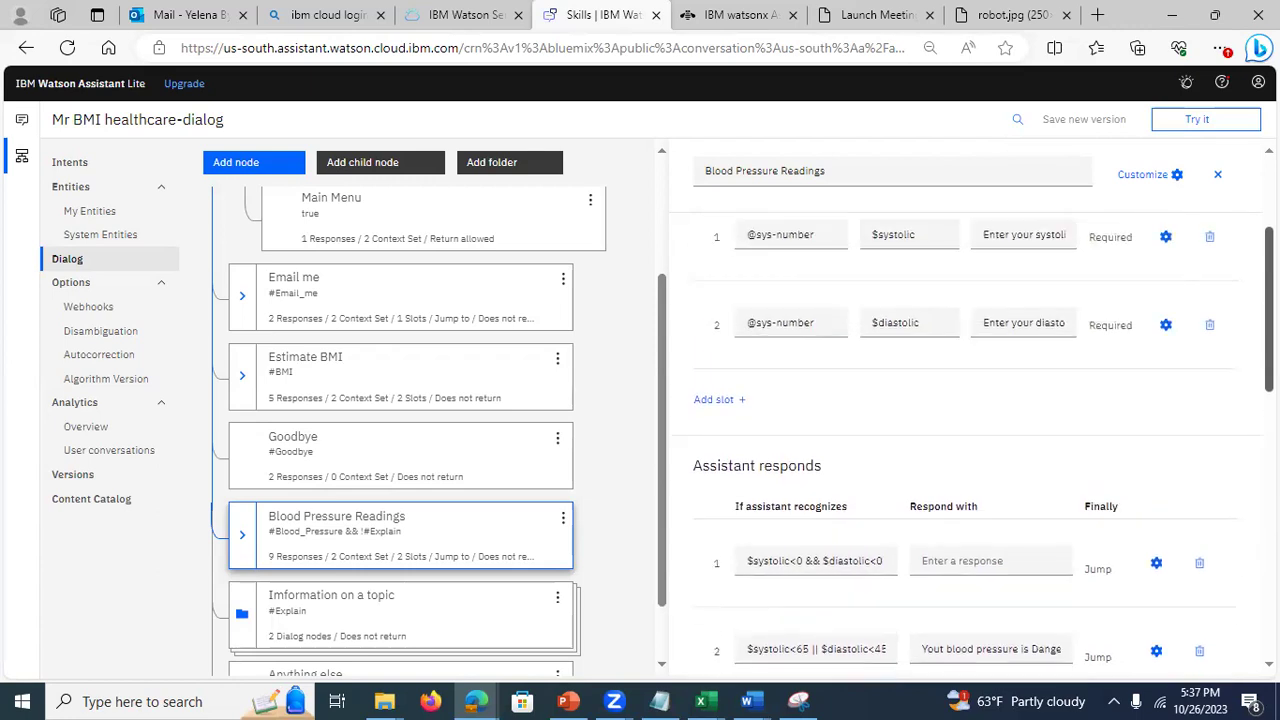
scroll(967, 437, "down", 1)
scroll(967, 437, "up", 2)
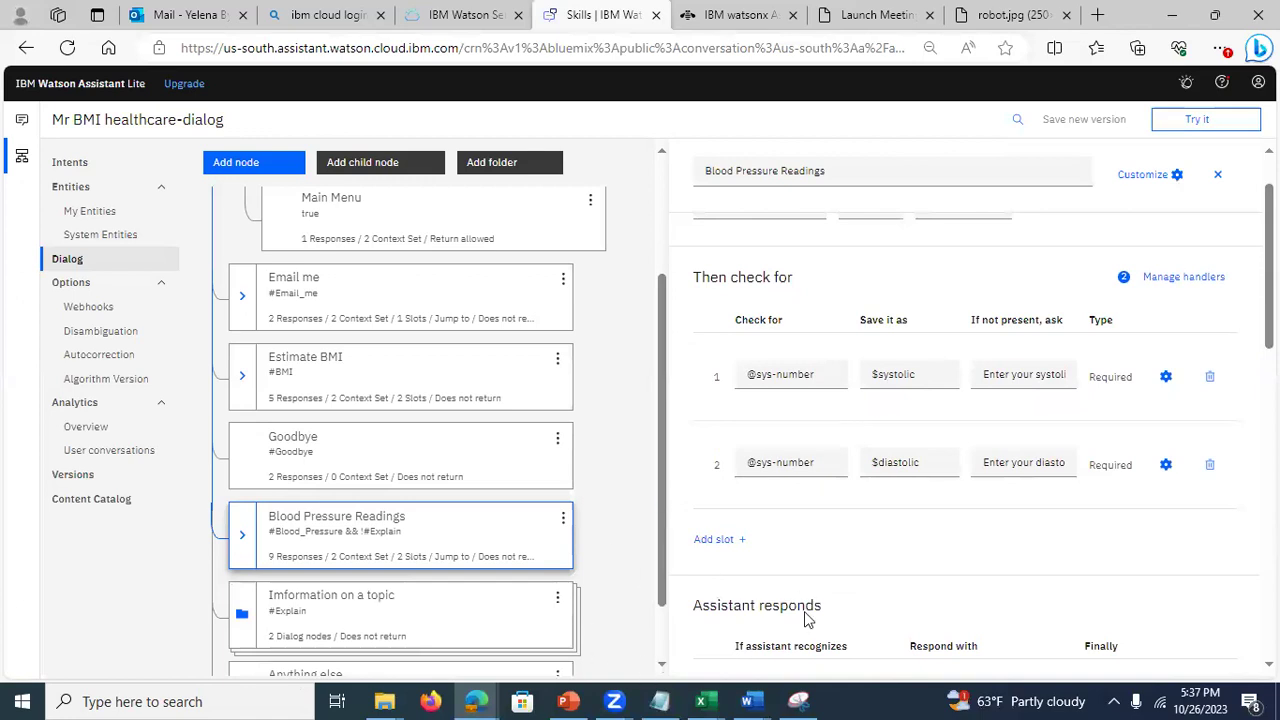
Step: Switch to the PowerPoint walkthrough and review slide 22 on text and image response types
left_click(570, 701)
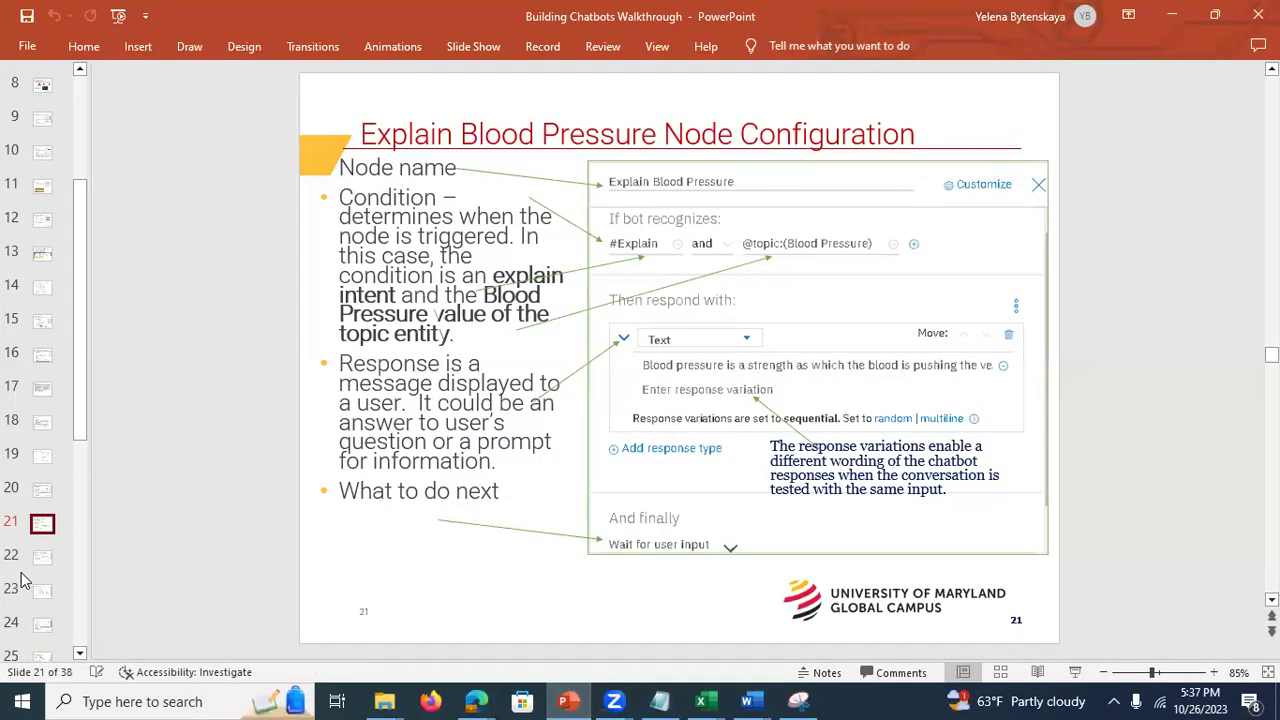
left_click(42, 562)
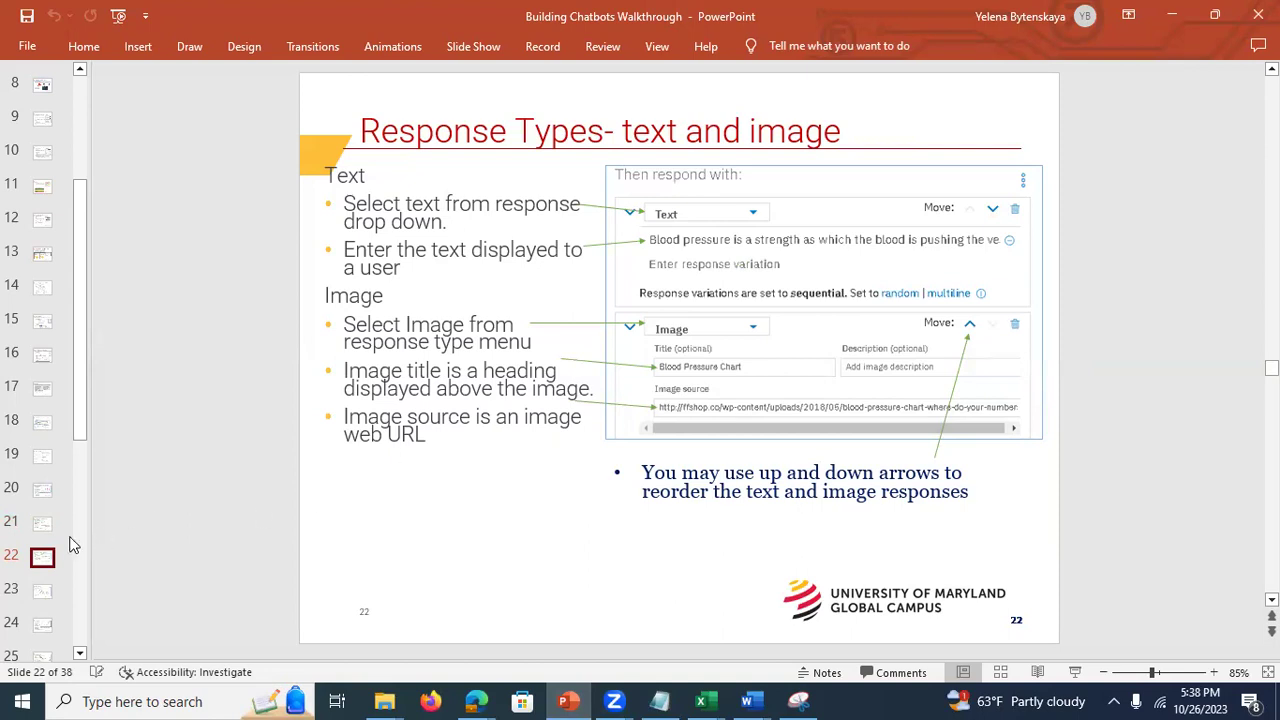
scroll(75, 454, "down", 2)
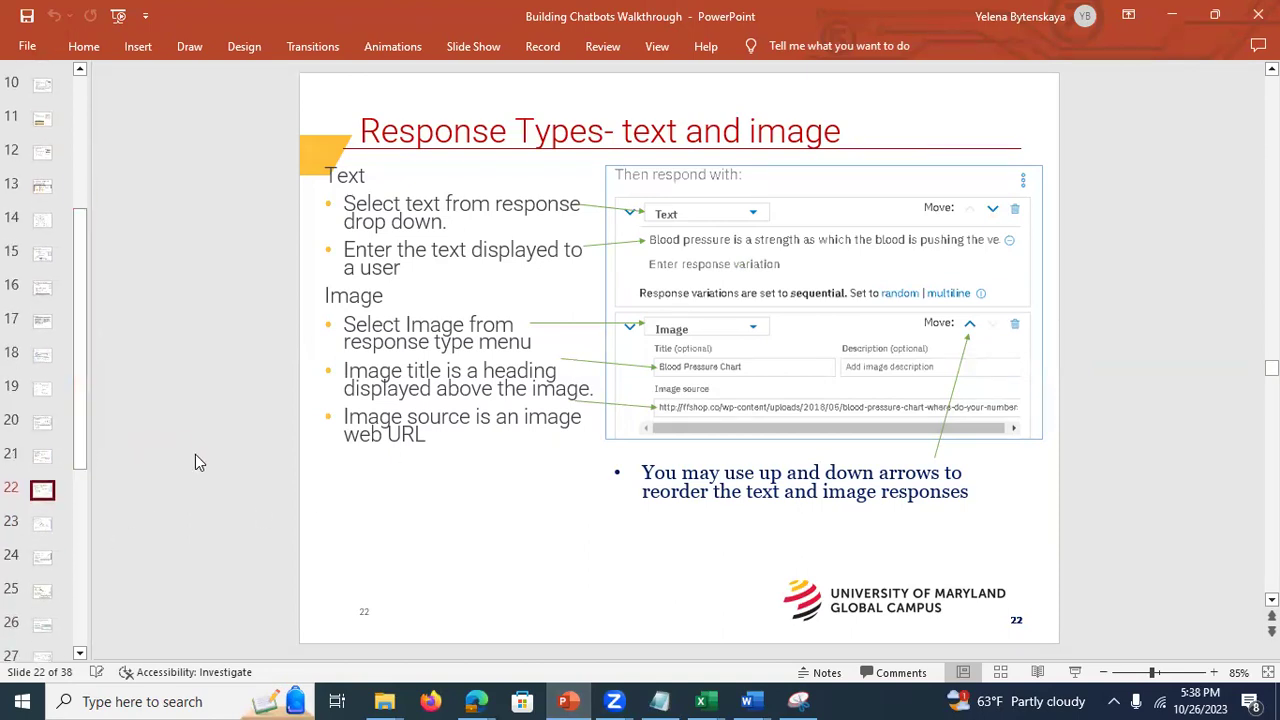
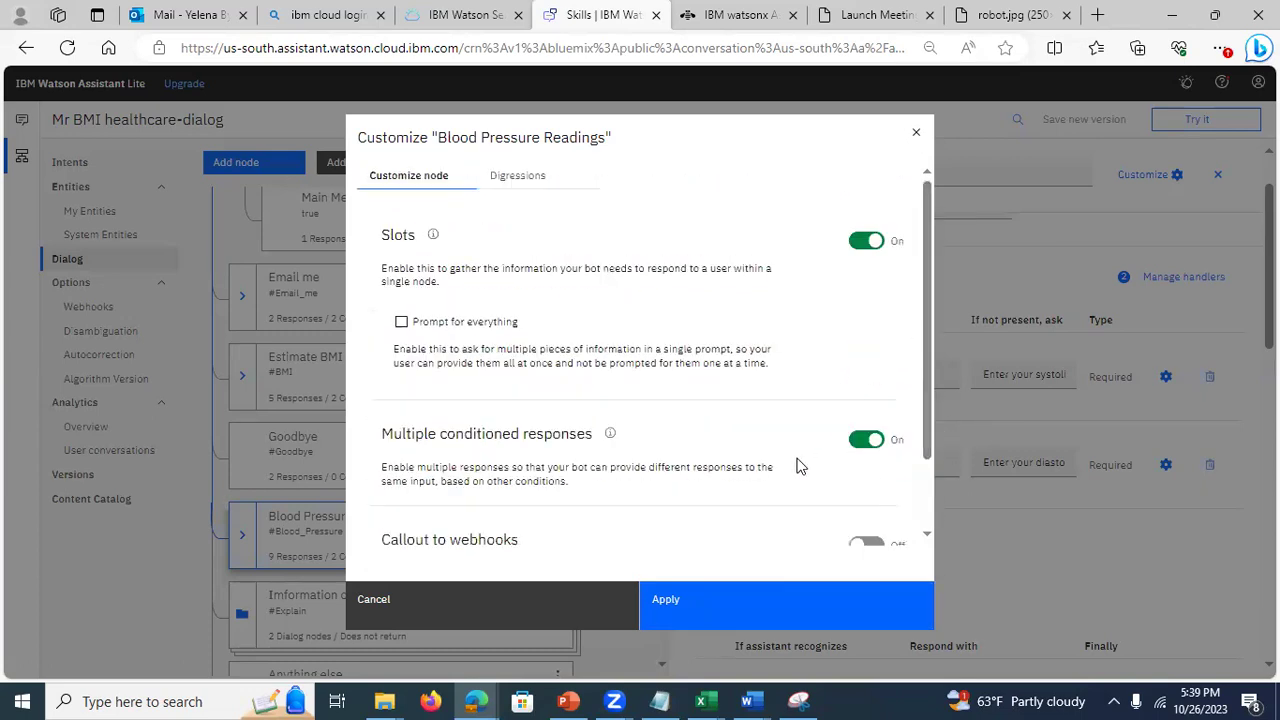
Step: Close the Blood Pressure Readings customization settings without applying changes and look over the node's responses, slots and recognition condition
left_click(915, 134)
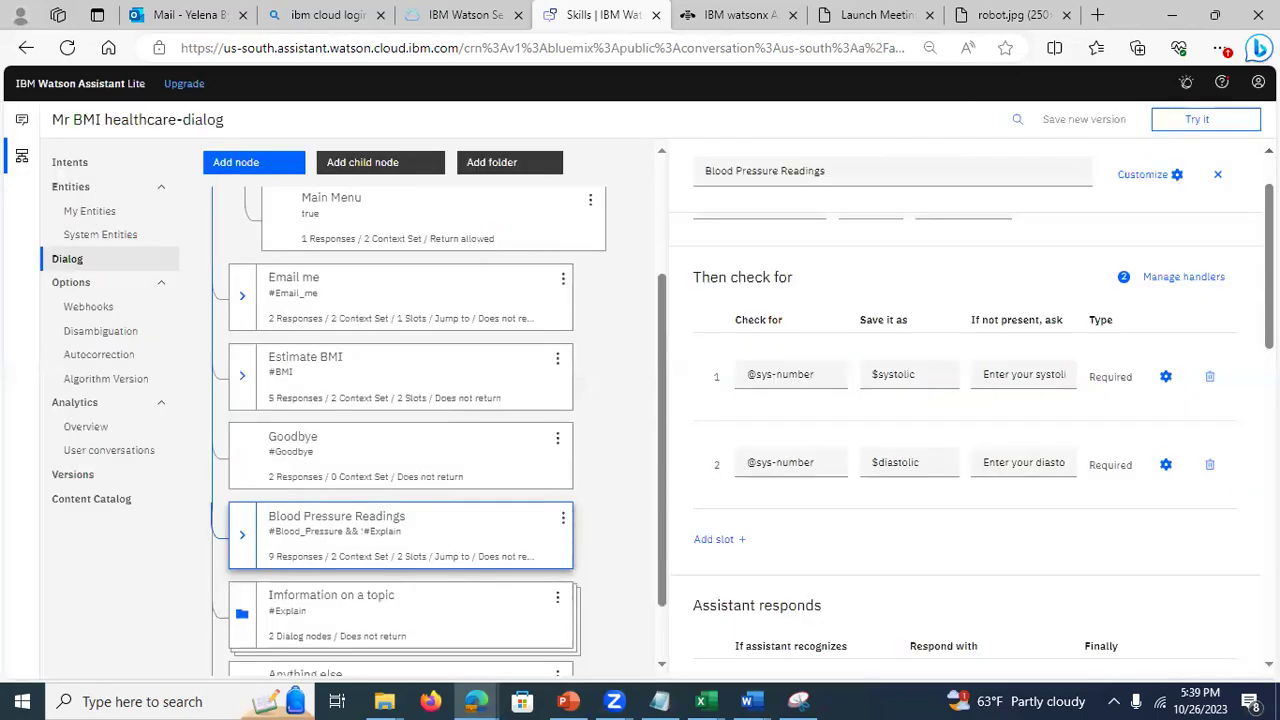
scroll(705, 424, "down", 4)
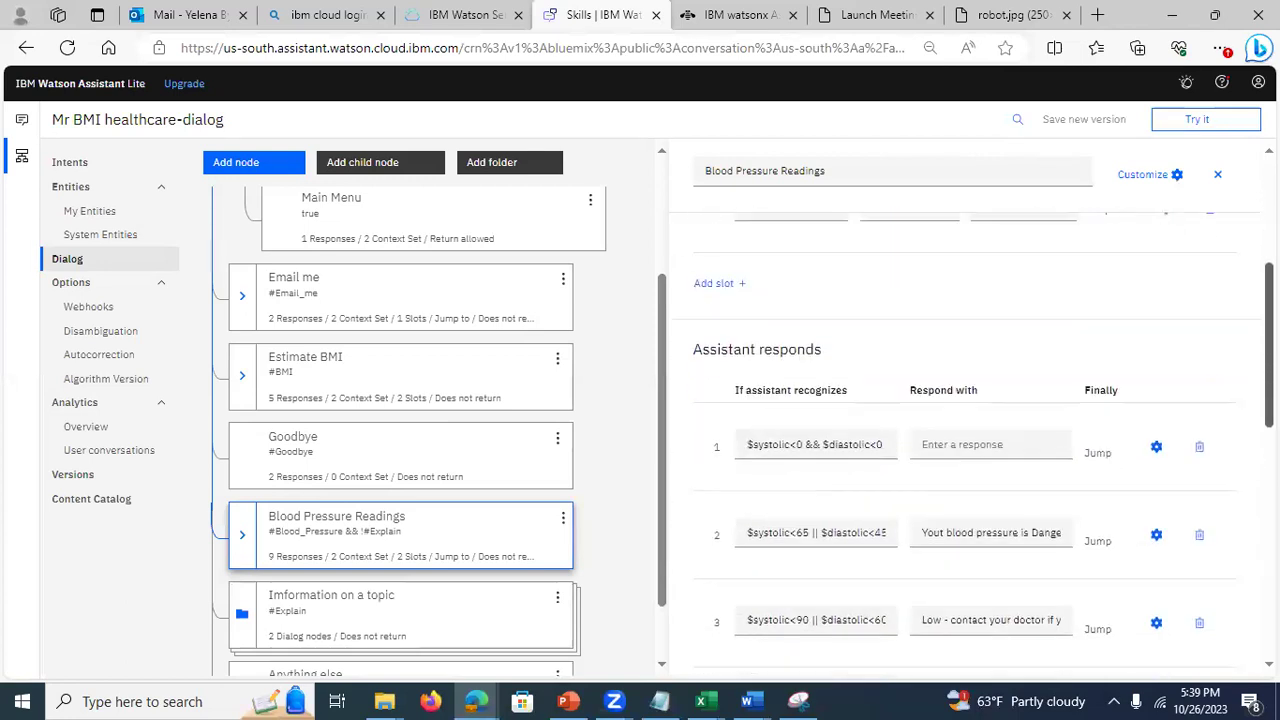
scroll(705, 424, "up", 6)
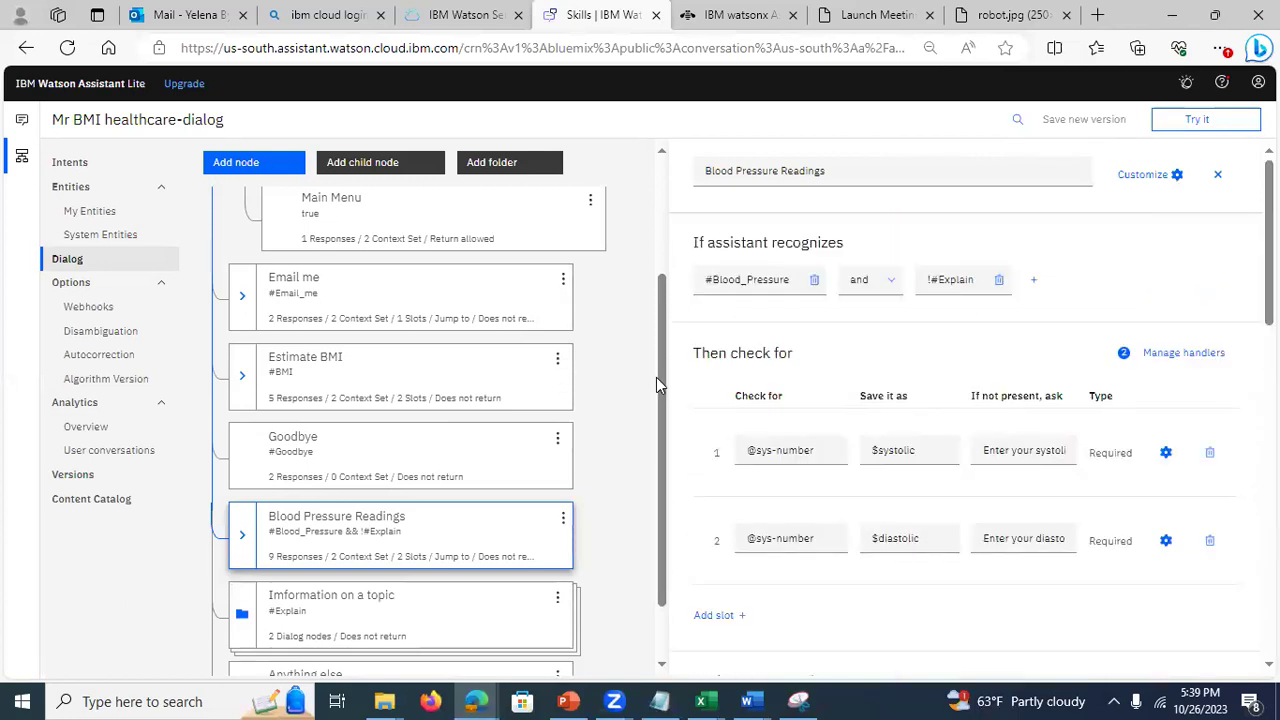
Step: Open the Estimate BMI node and review its #BMI condition, $height and $weight slots and conditional responses
scroll(652, 358, "up", 3)
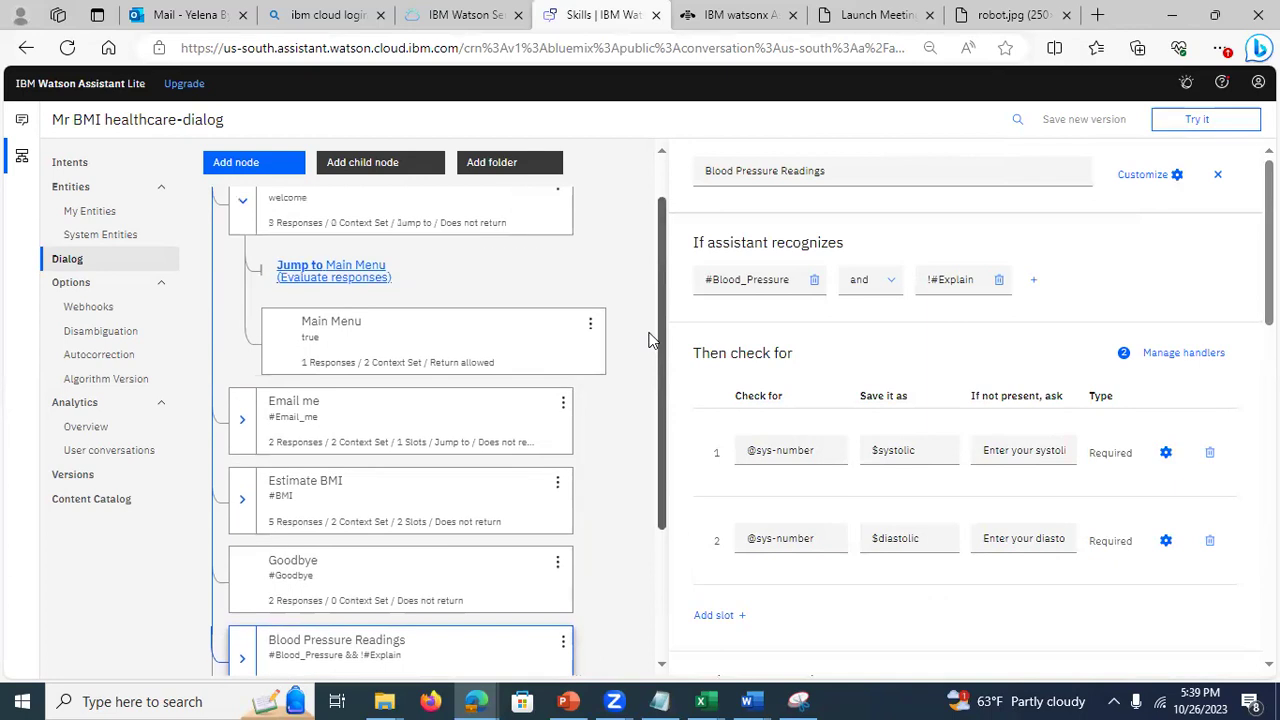
left_click(375, 482)
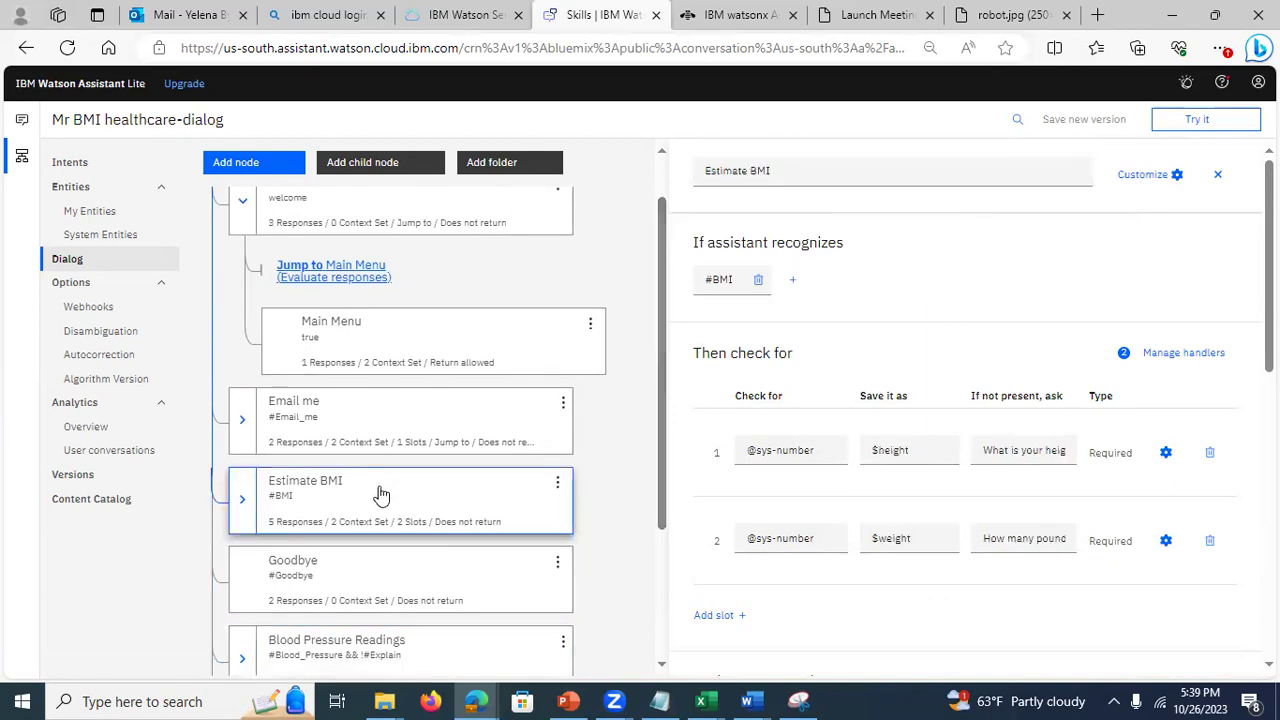
left_click(389, 515)
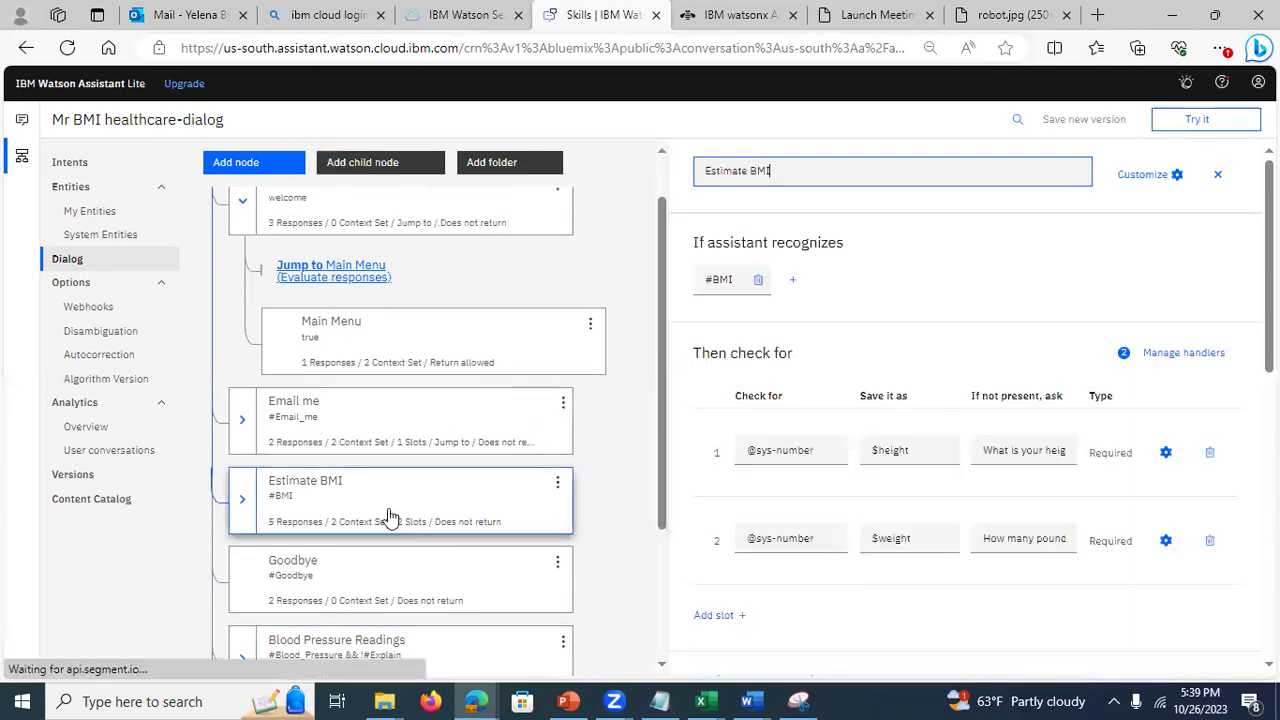
scroll(960, 400, "down", 2)
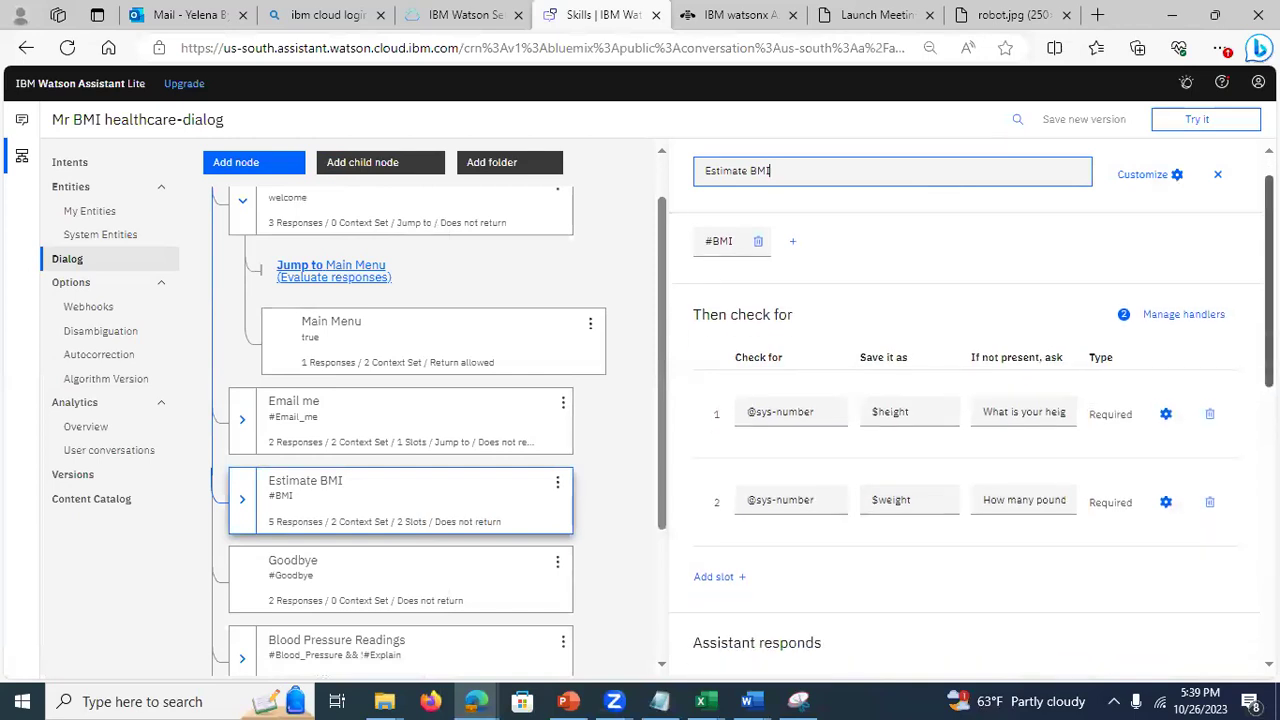
scroll(828, 360, "down", 3)
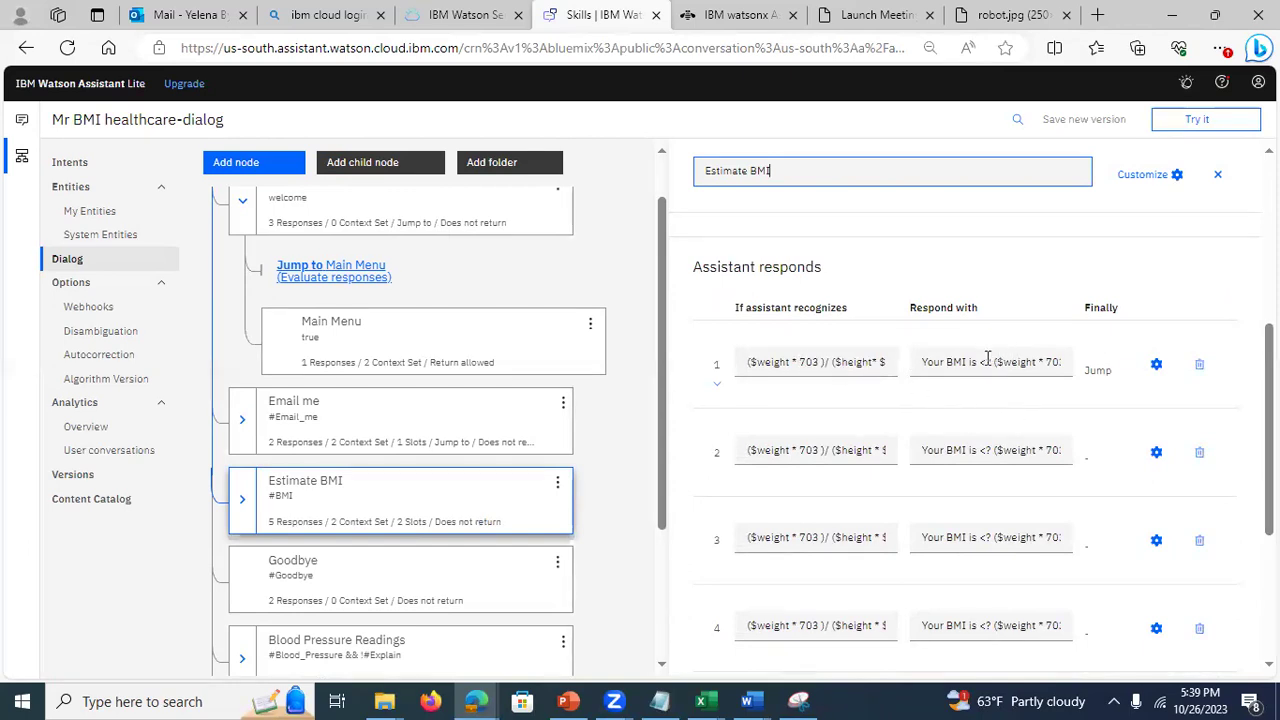
Step: Examine the first Estimate BMI response, including its BMI conditions and text variations, and close its settings without changes
left_click_drag(974, 362, 1066, 363)
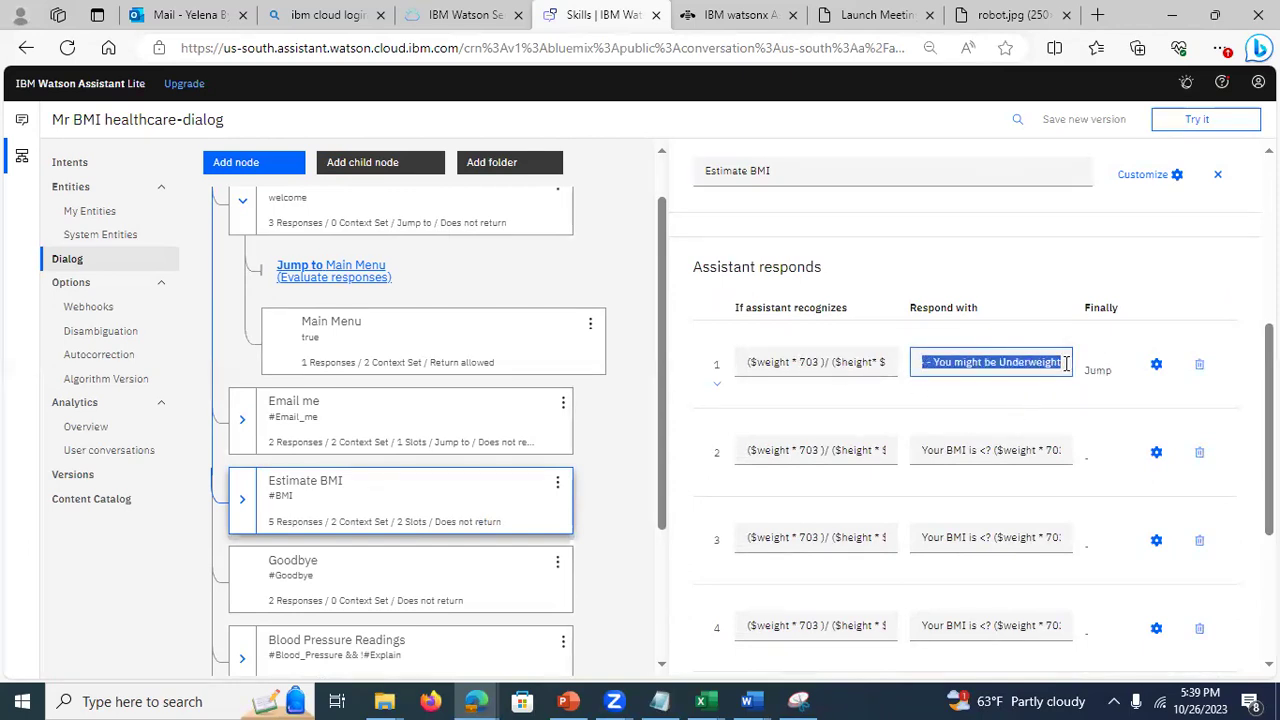
left_click(1156, 364)
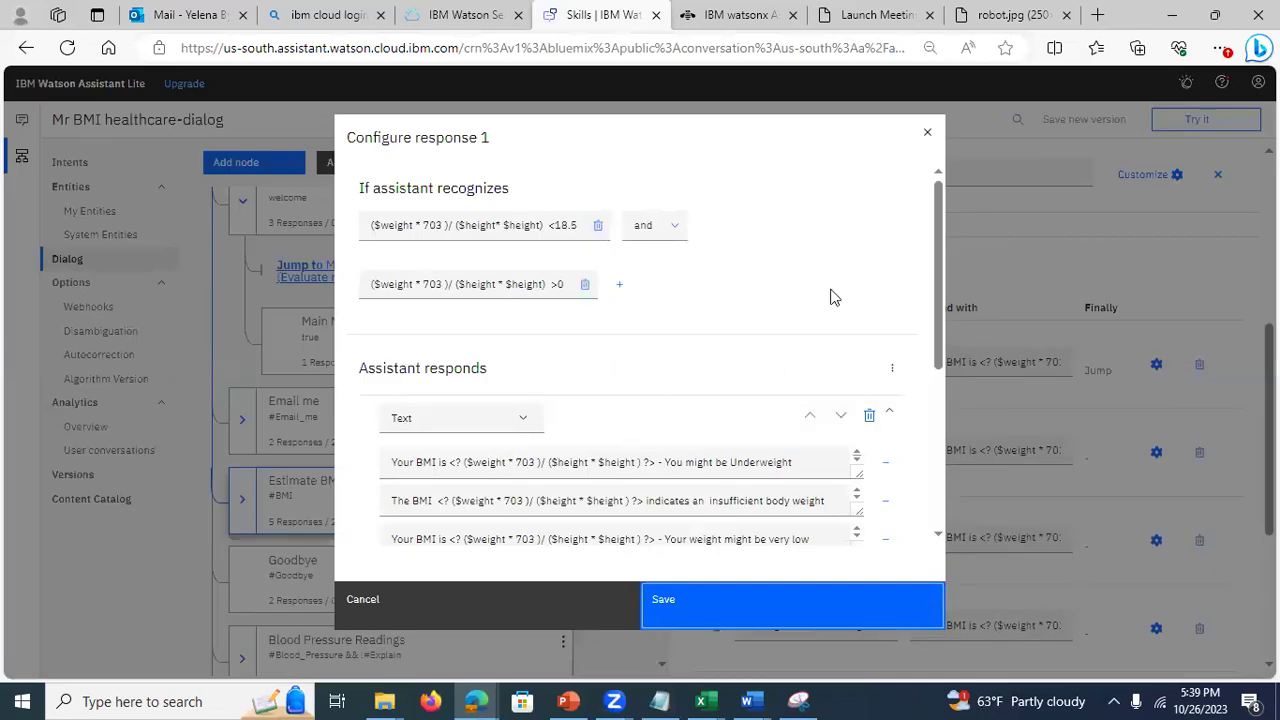
left_click_drag(943, 276, 965, 322)
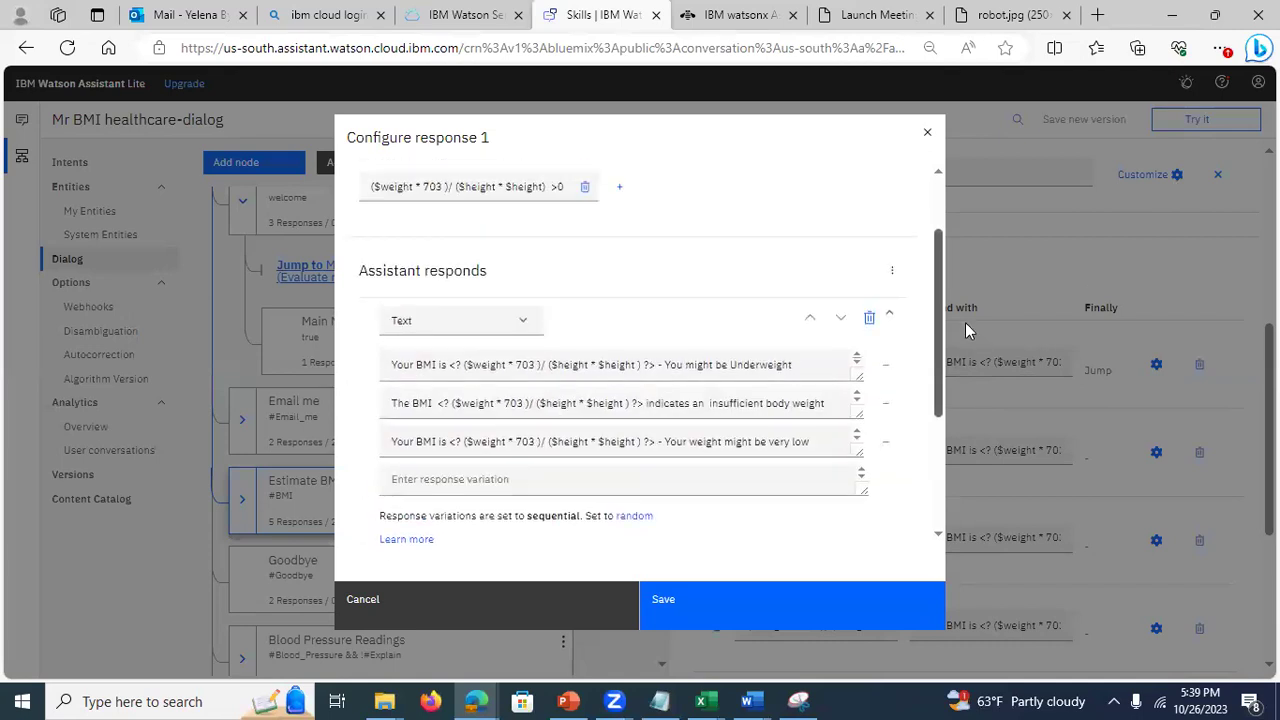
left_click(458, 364)
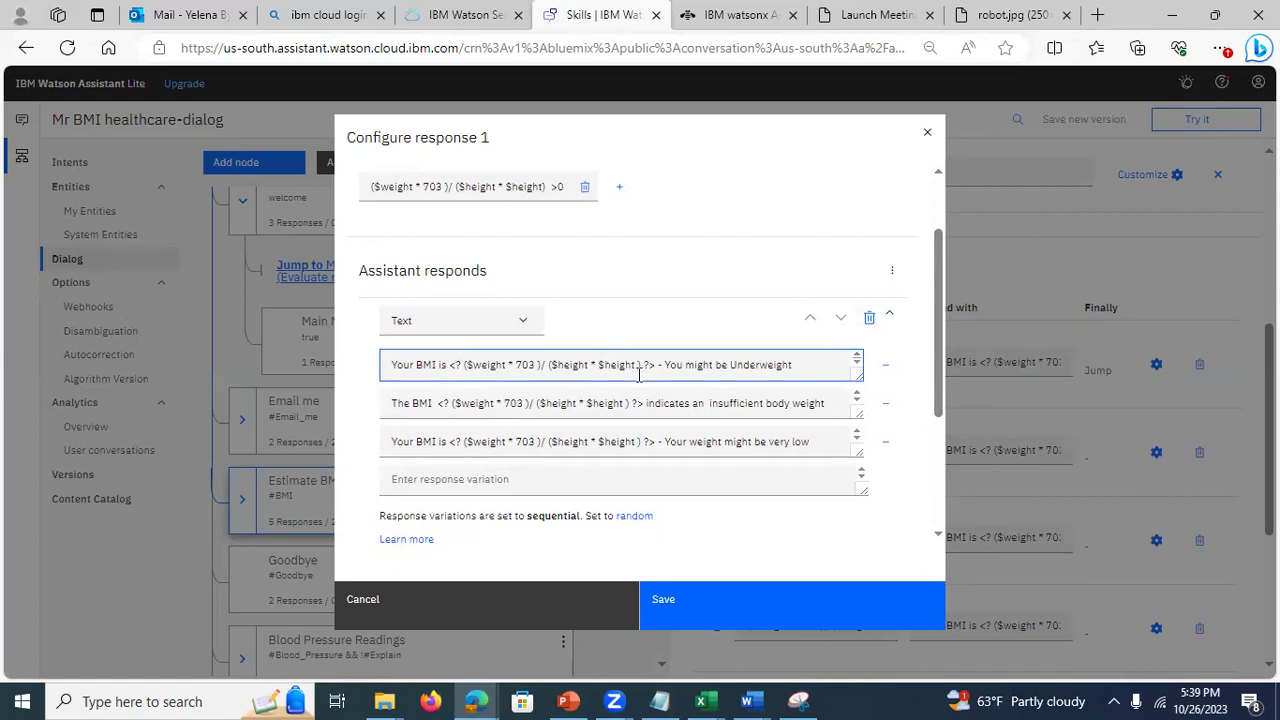
left_click(927, 132)
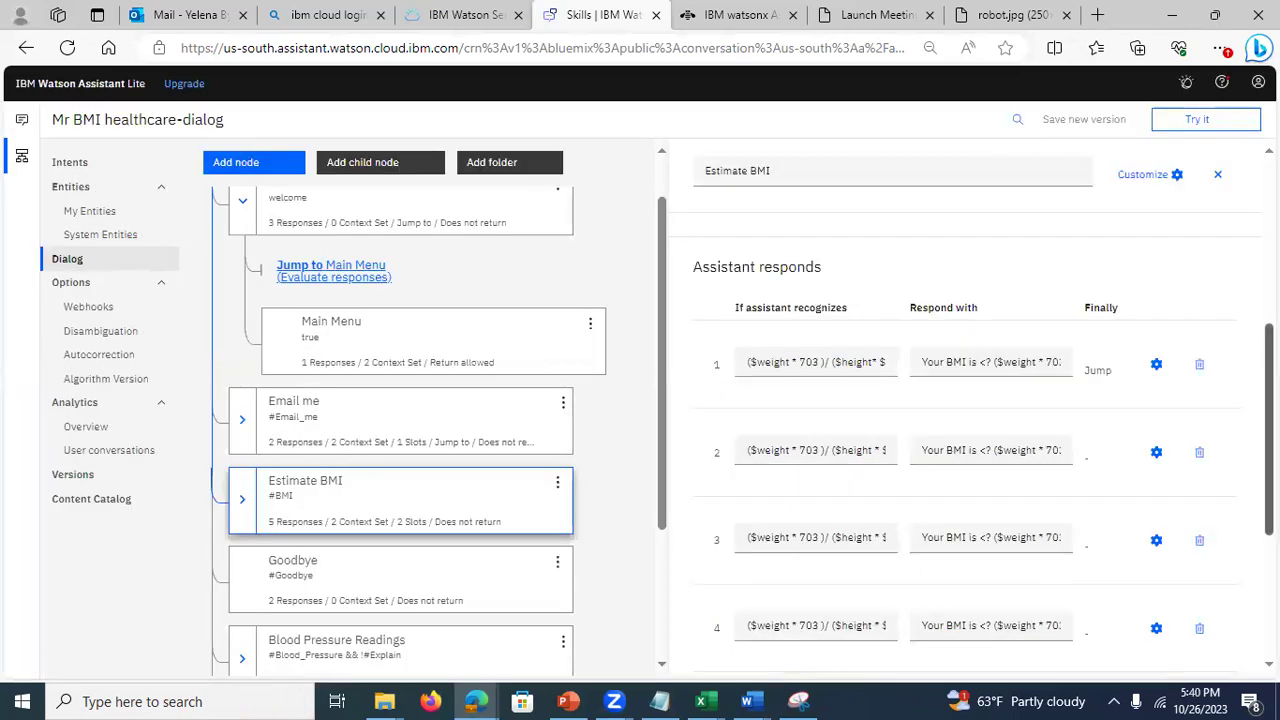
scroll(770, 415, "up", 4)
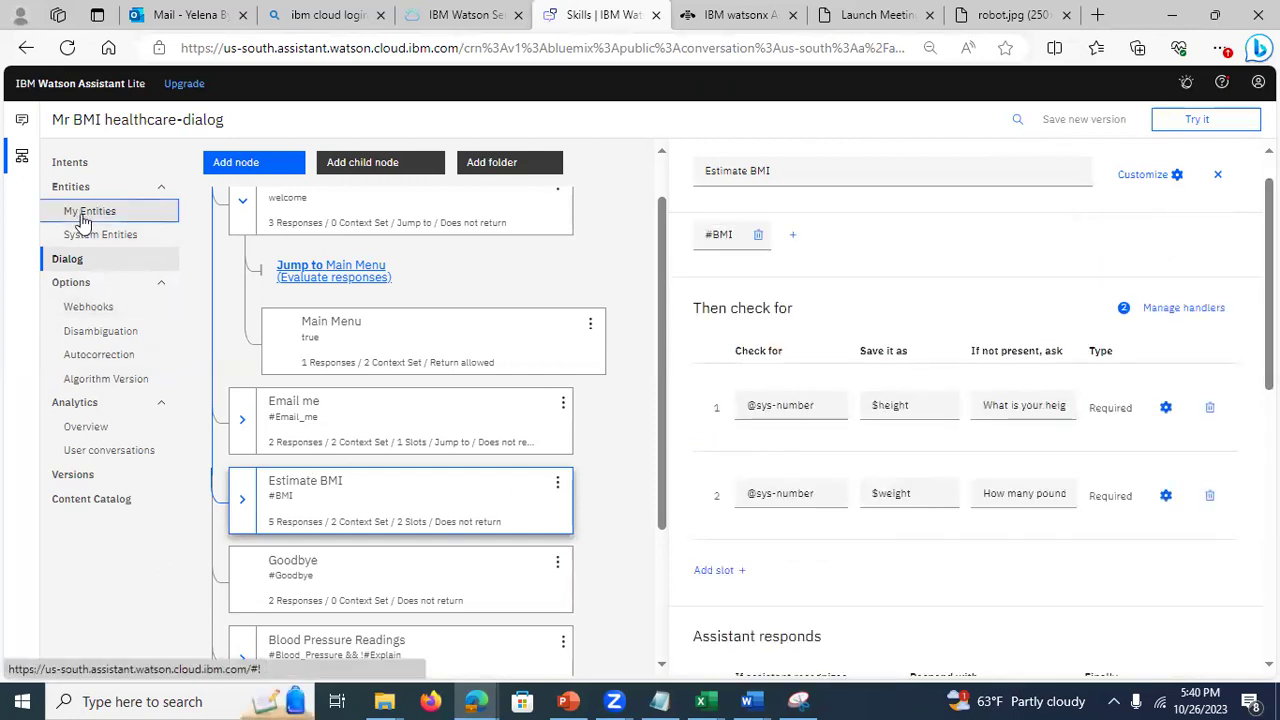
left_click(83, 214)
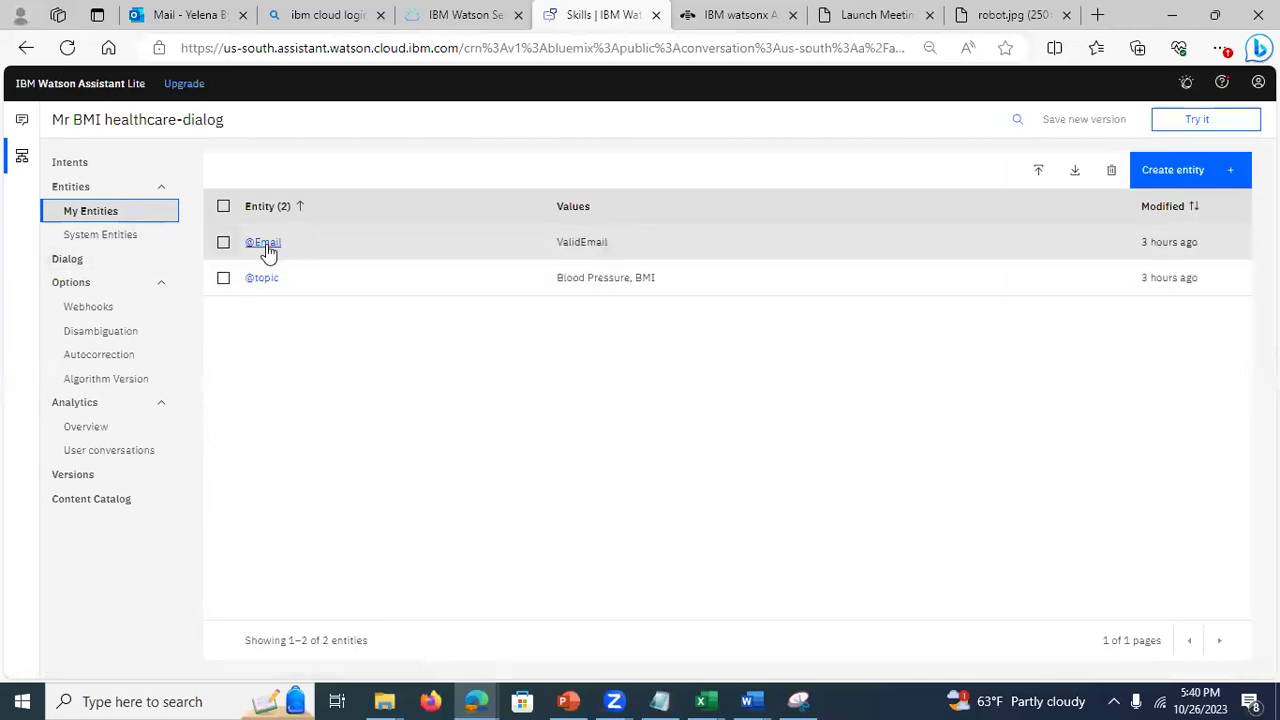
left_click(264, 243)
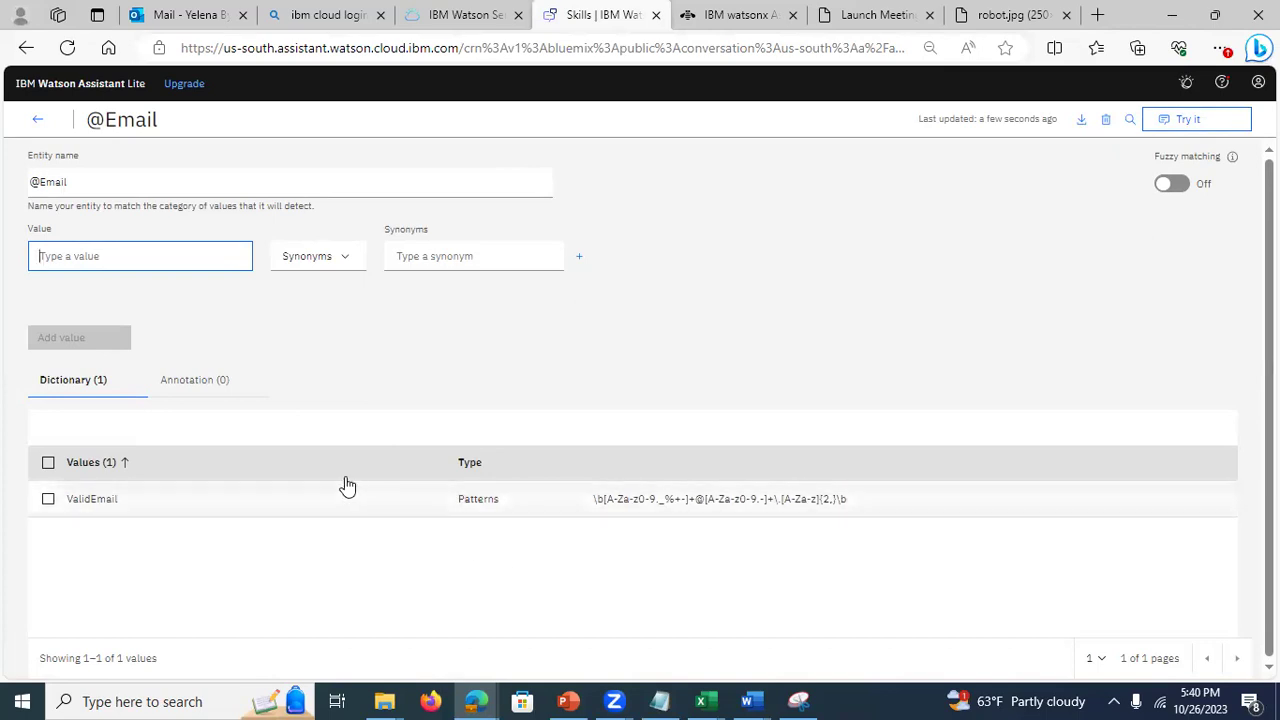
left_click(36, 120)
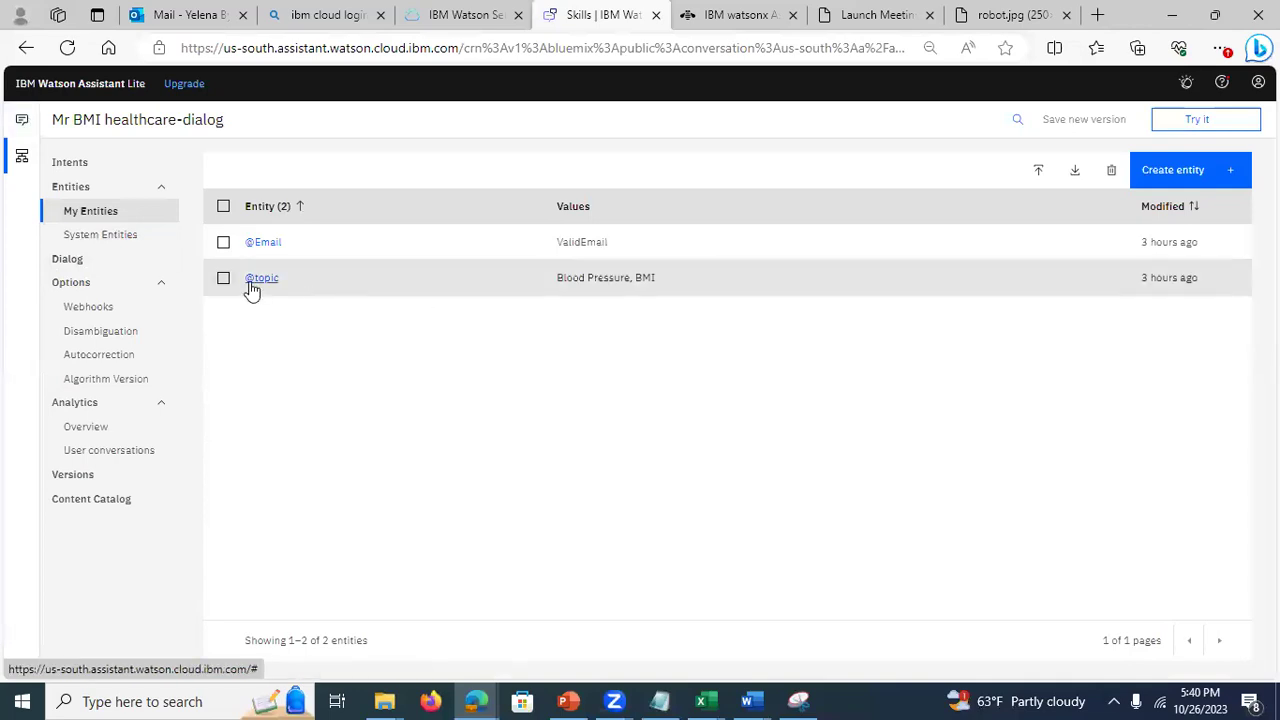
left_click(263, 284)
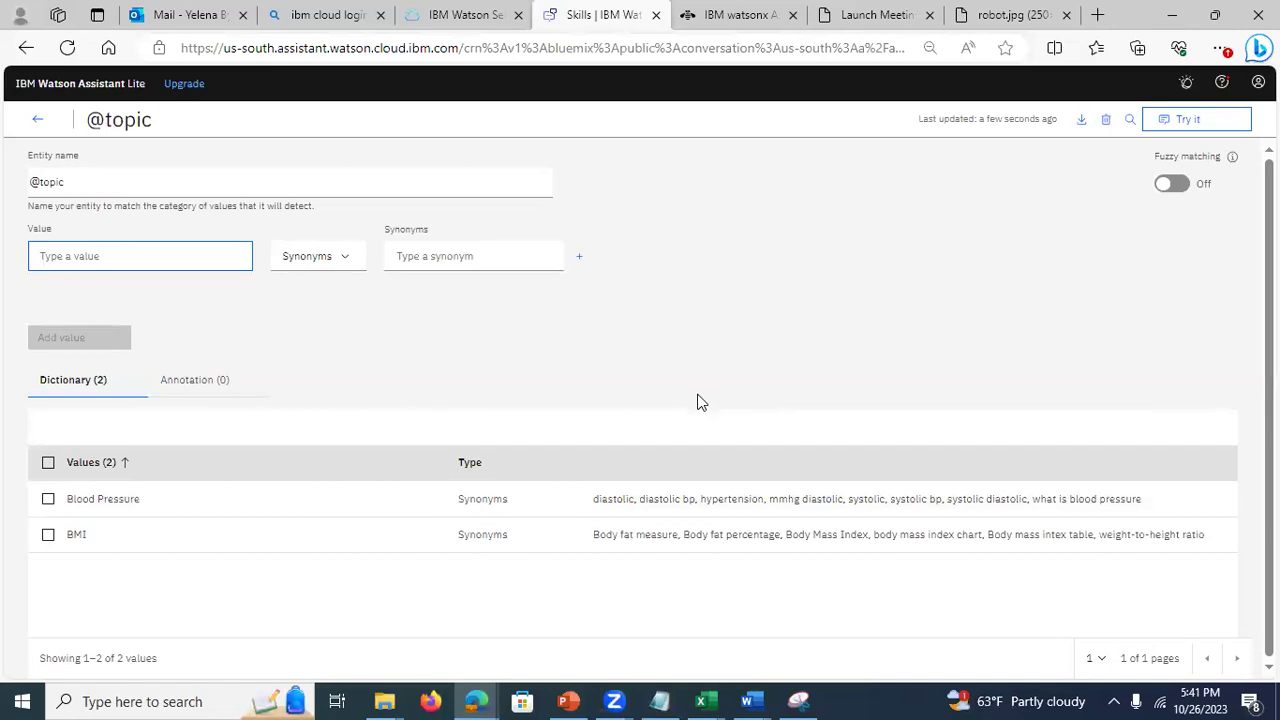
left_click(33, 124)
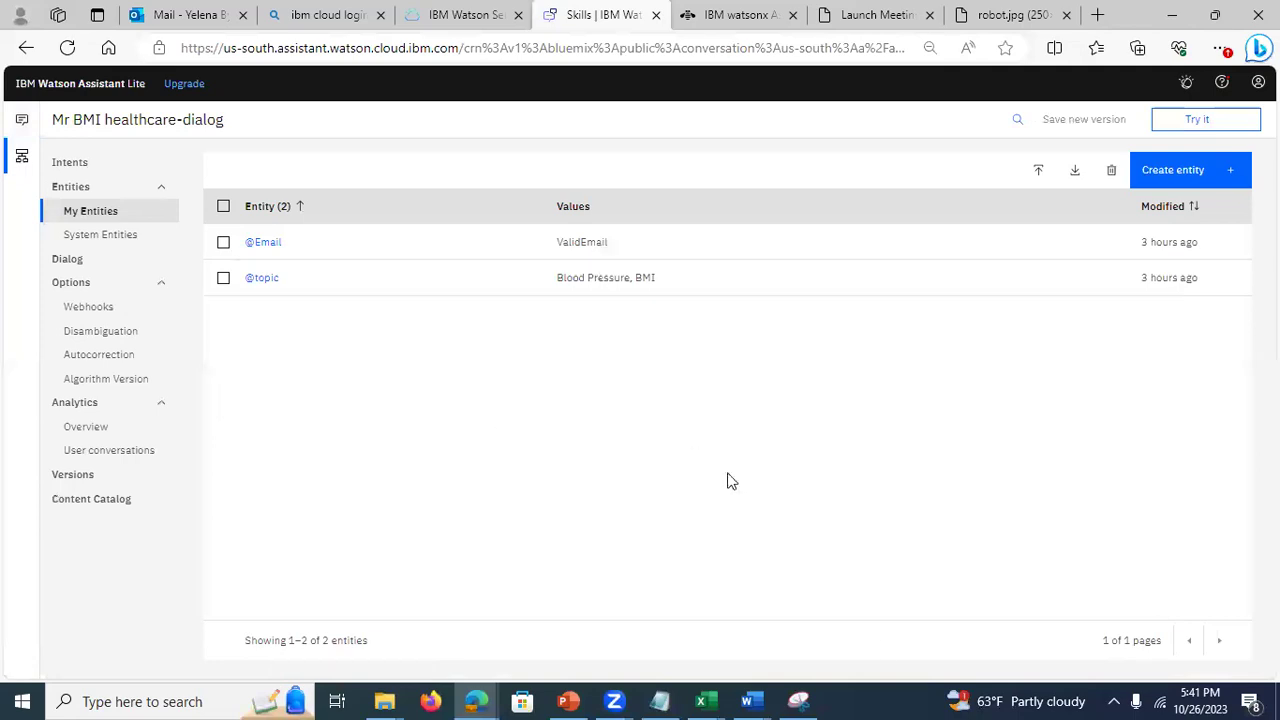
Step: Switch to the PowerPoint walkthrough, review slide 25 on extracting the email from user input, and return to Watson Assistant
left_click(566, 701)
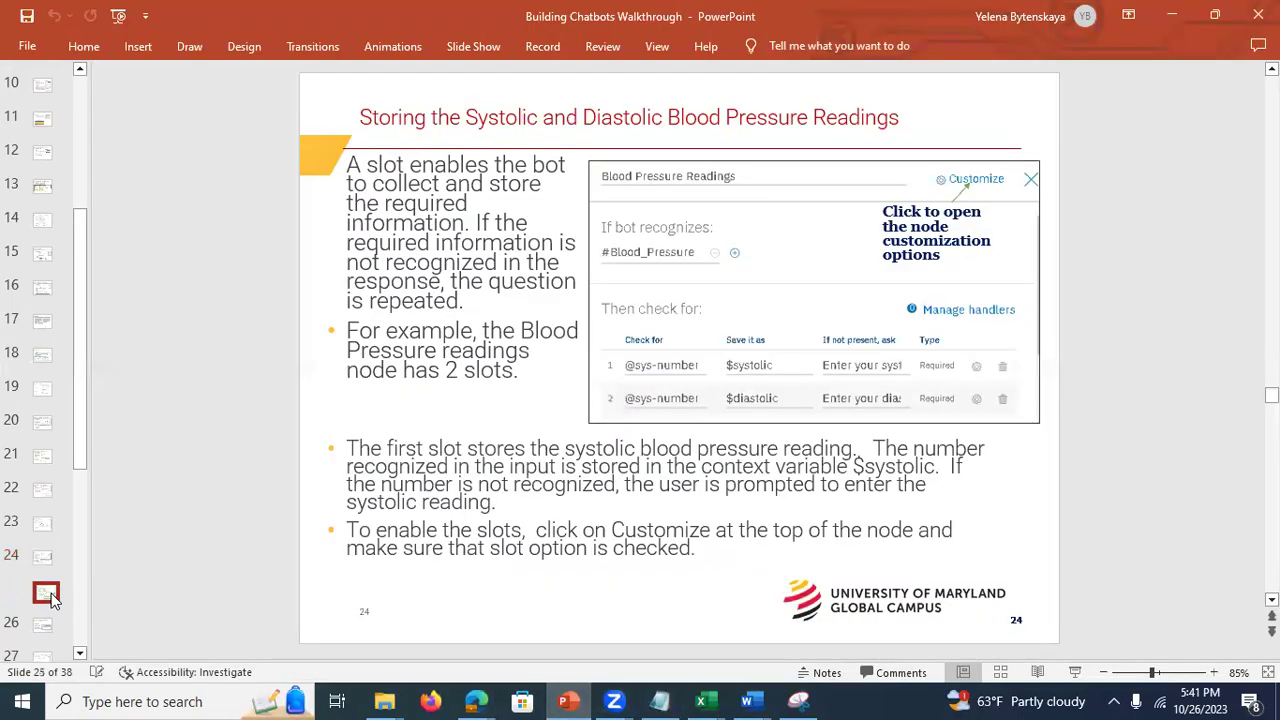
left_click(42, 591)
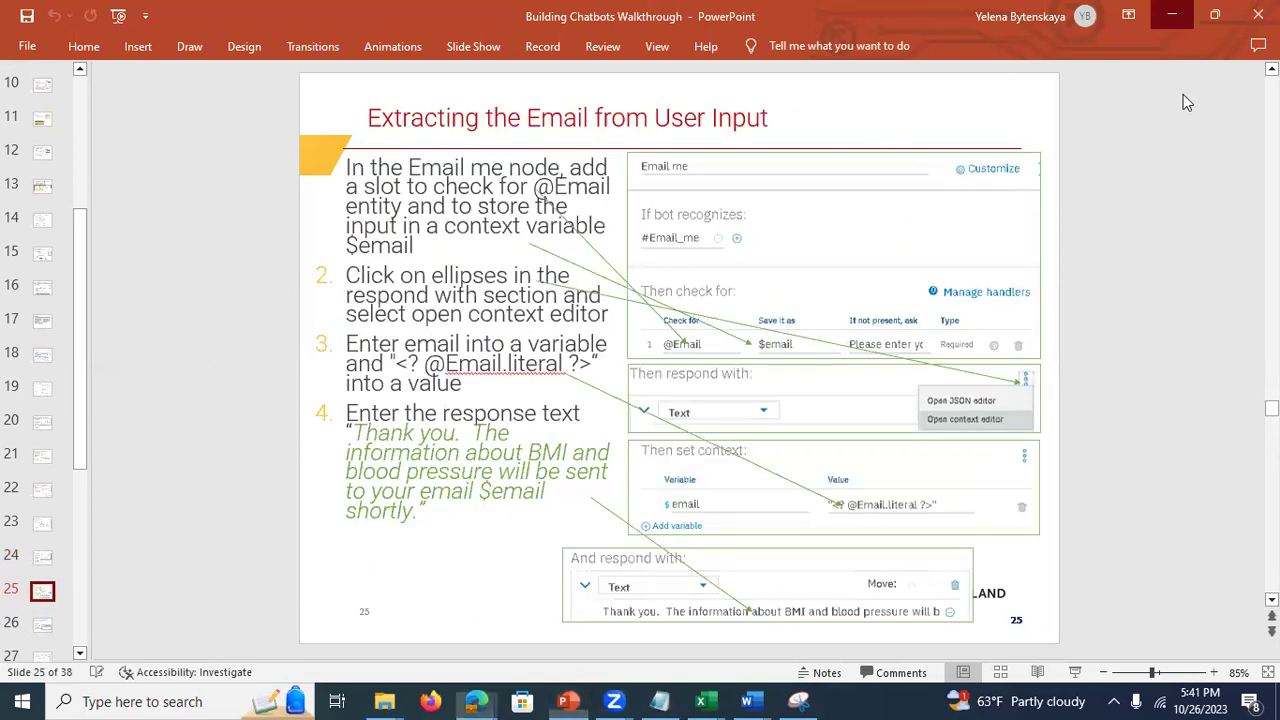
left_click(1172, 14)
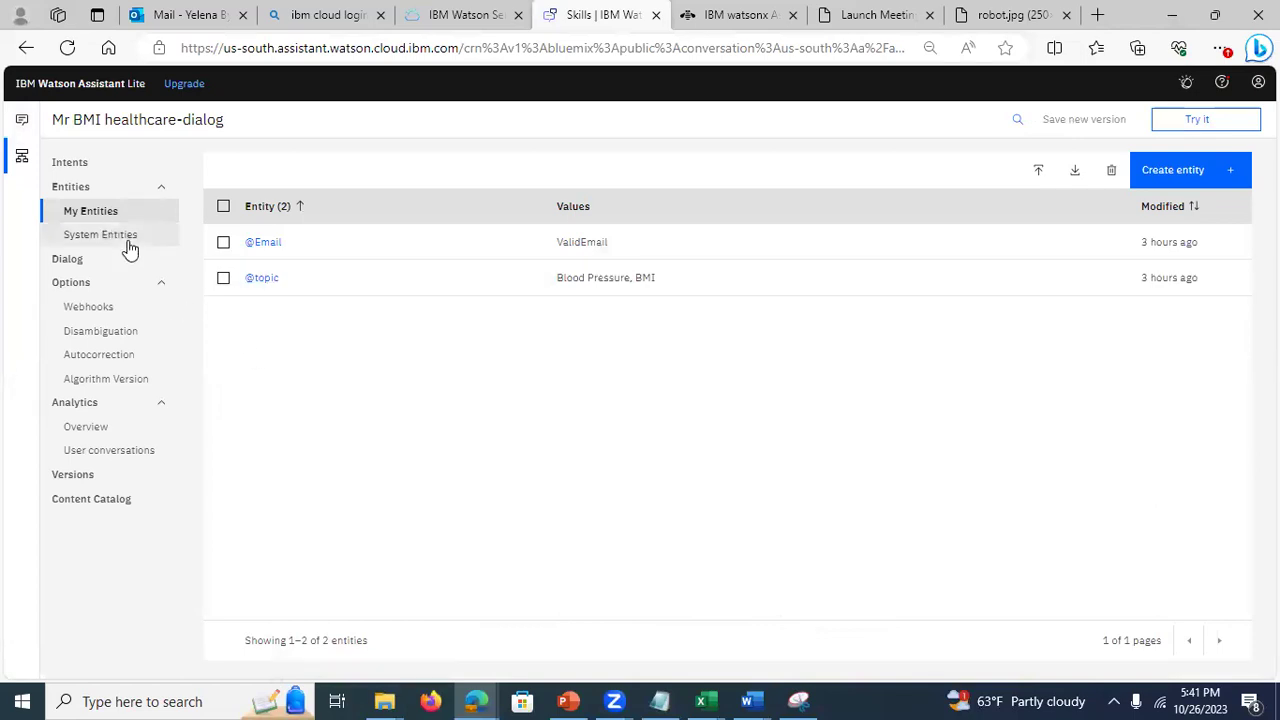
left_click(70, 259)
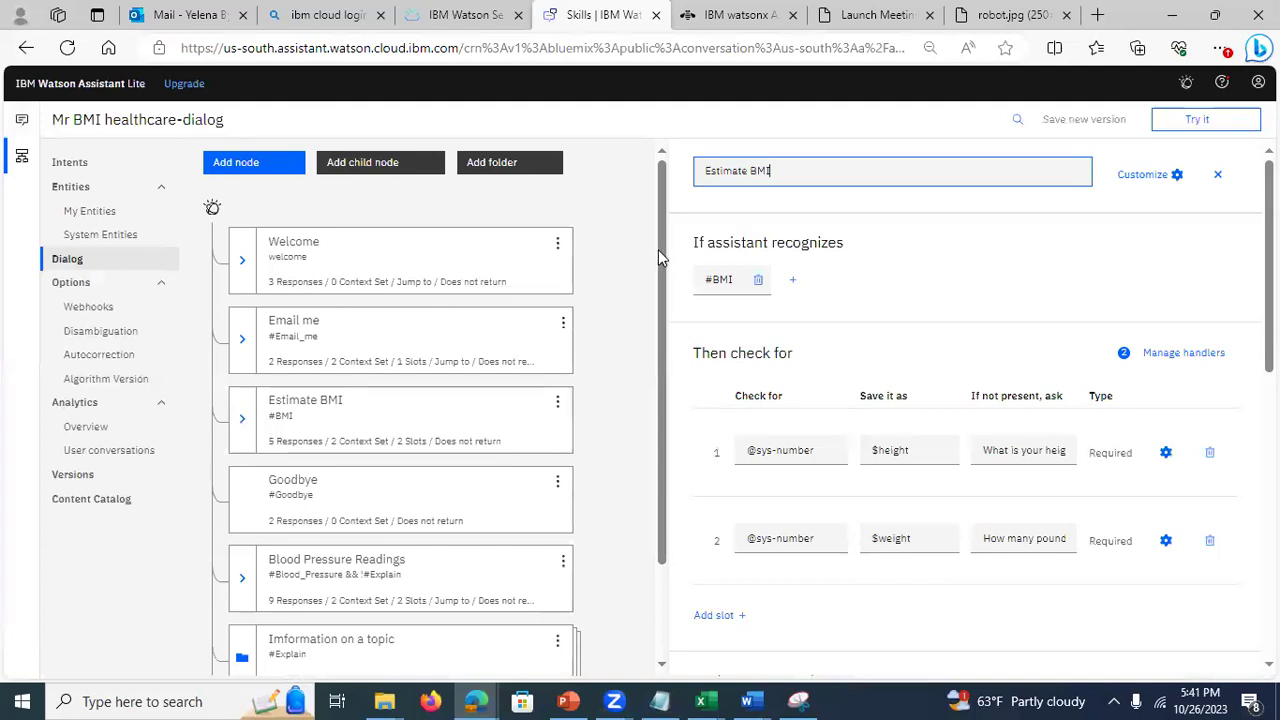
left_click(267, 342)
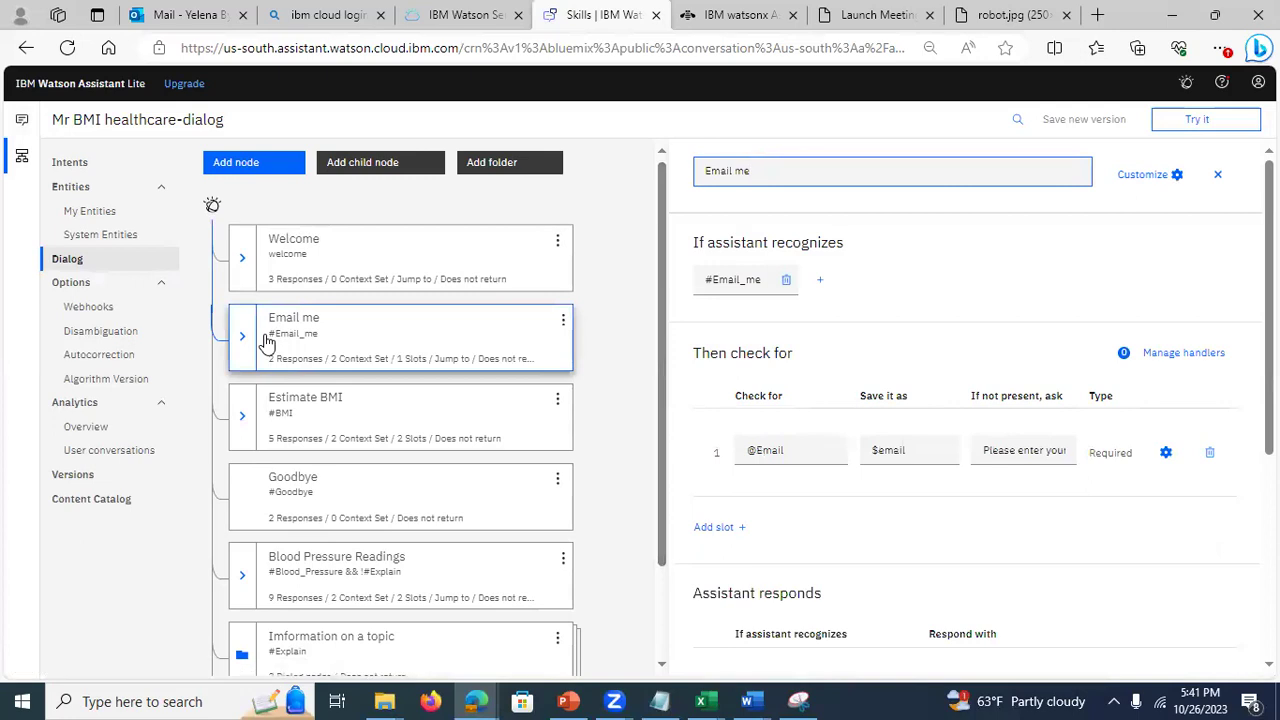
left_click(803, 450)
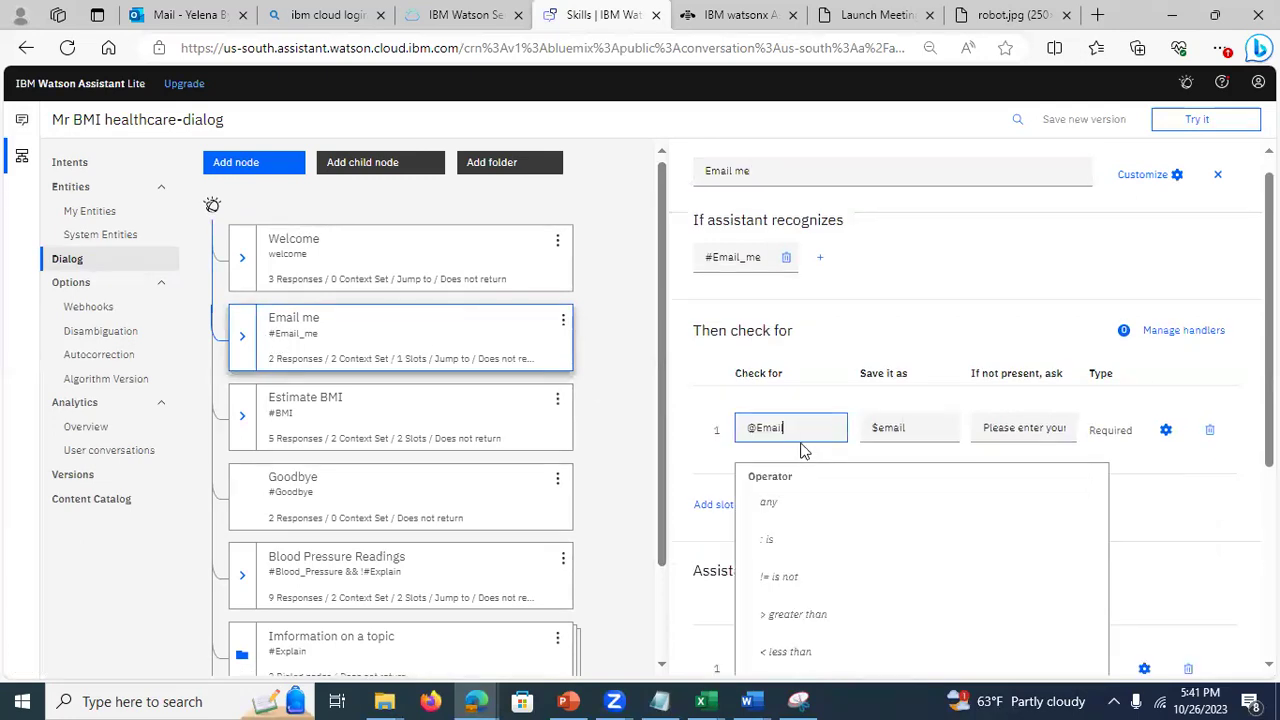
left_click(805, 412)
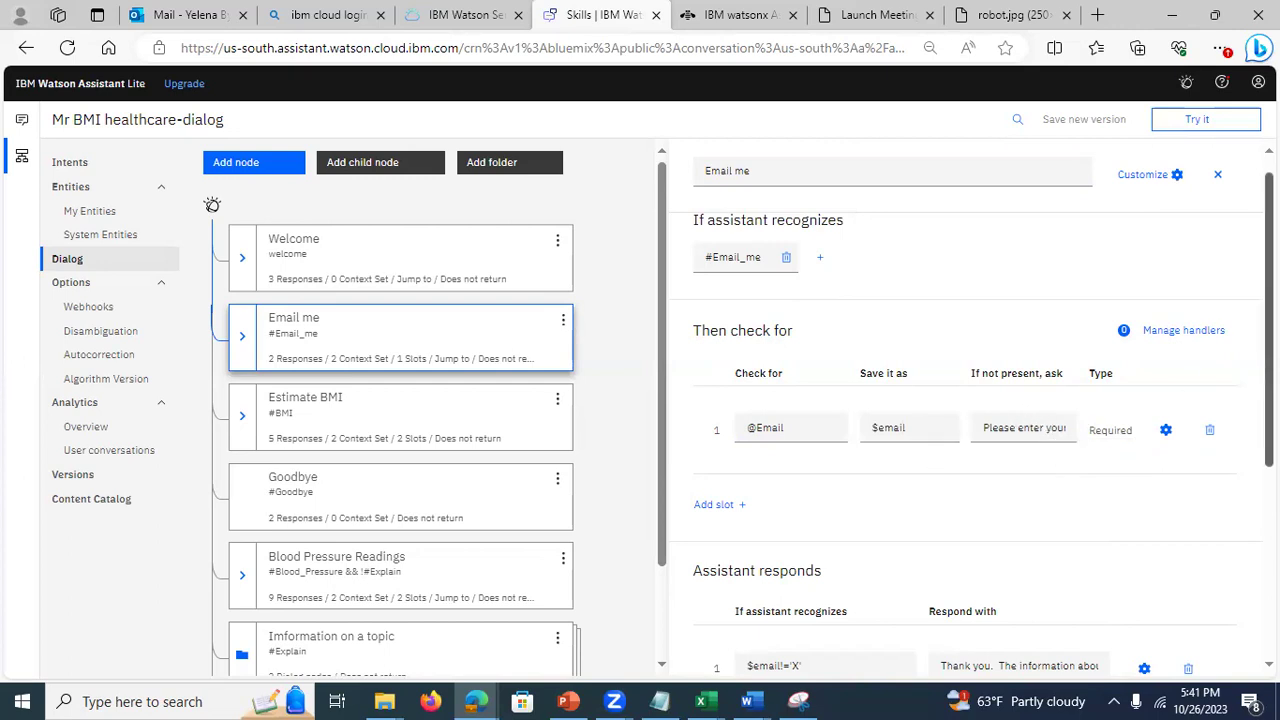
scroll(970, 424, "down", 1)
scroll(970, 424, "down", 1)
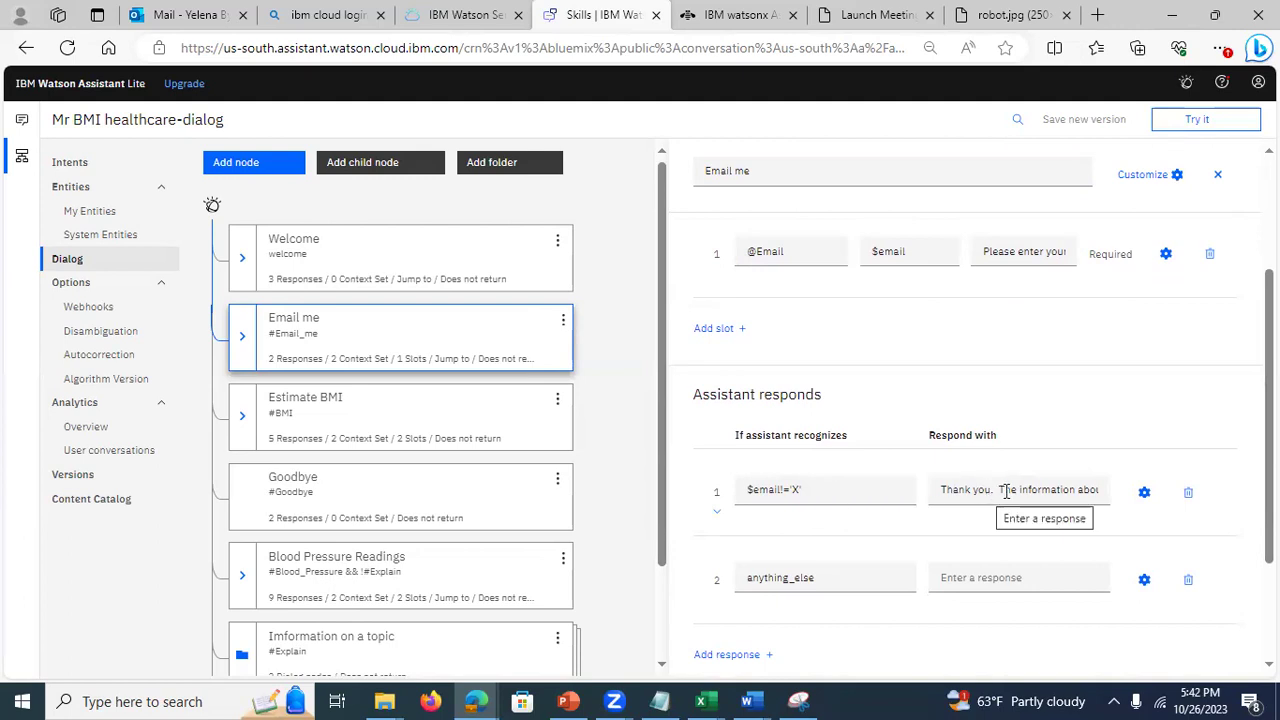
Step: Read through the full thank-you response text given for the $email!='X' condition
left_click_drag(1003, 489, 1145, 491)
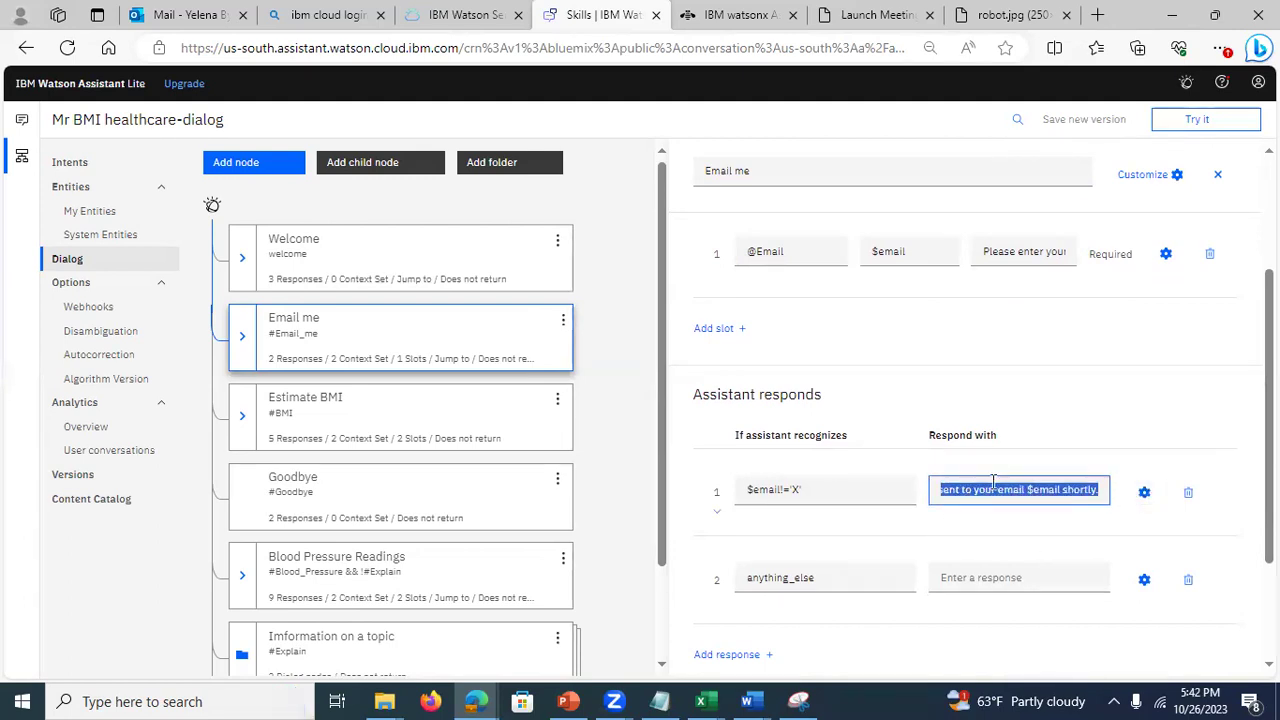
left_click(1001, 493)
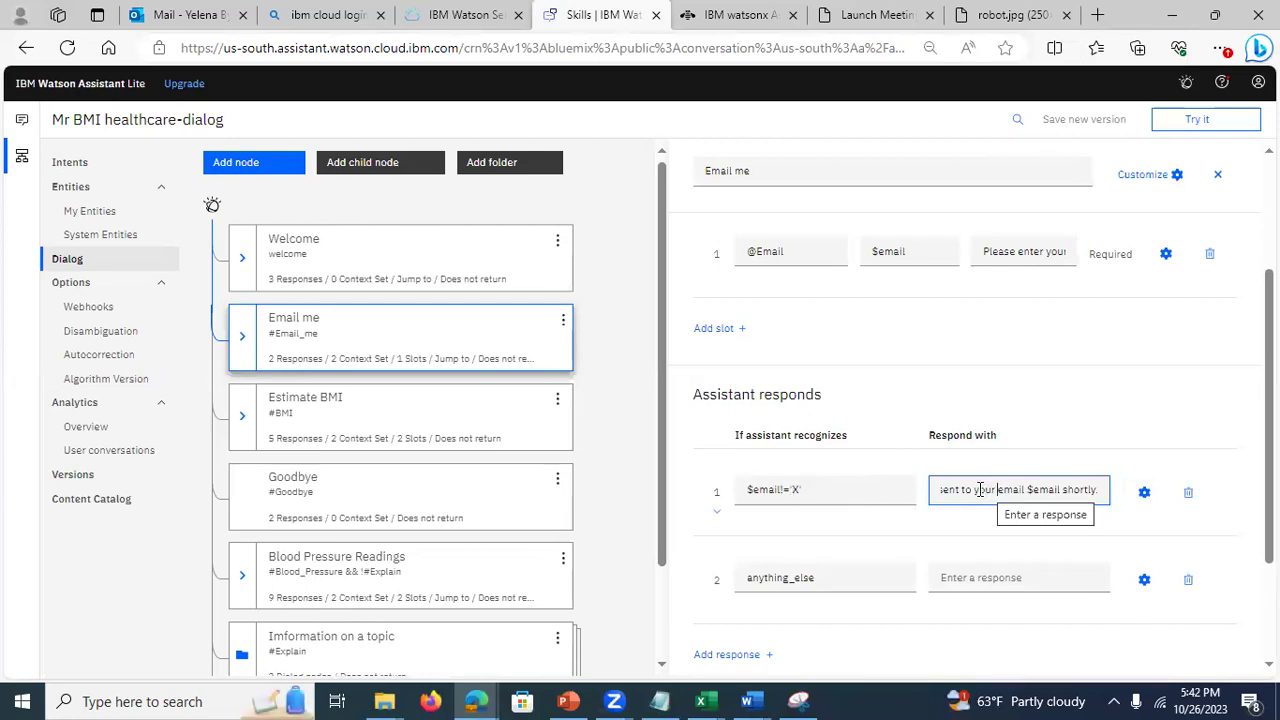
left_click_drag(986, 490, 903, 489)
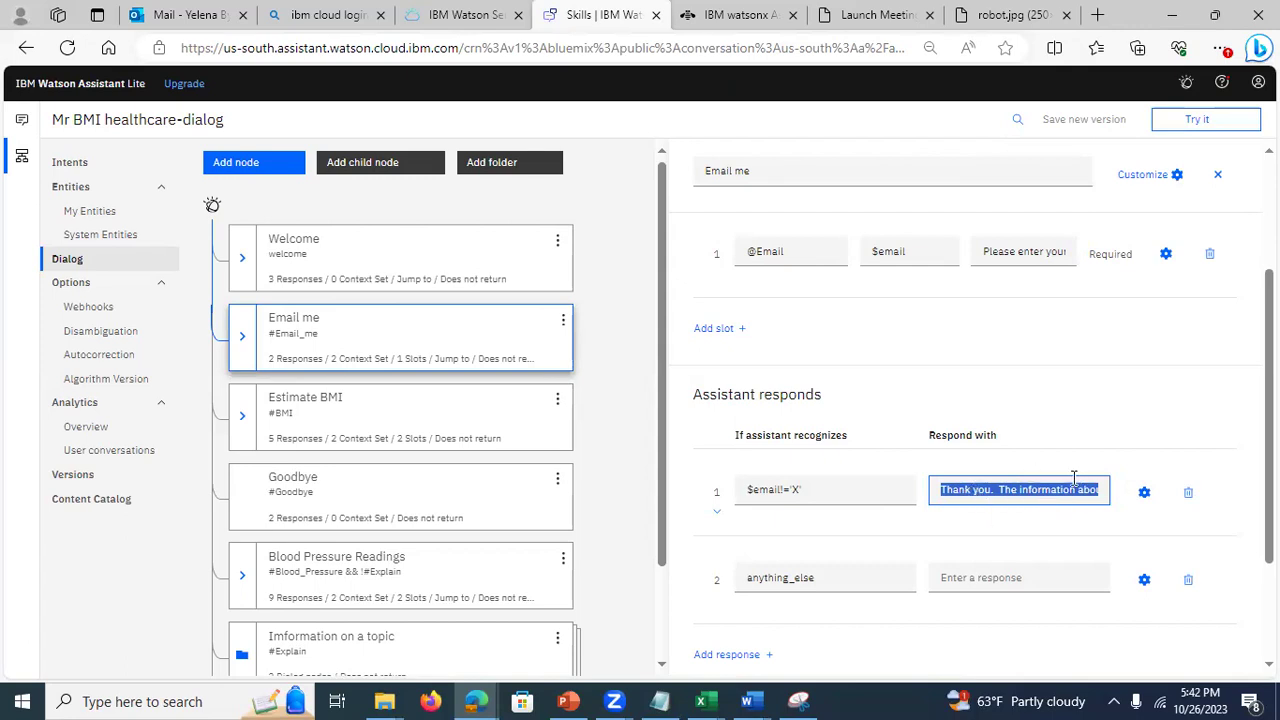
left_click(1022, 497)
Step: Review the $email and $attempt context settings and text of the $email!='X' response, discard any changes, and check the anything_else condition
left_click(1144, 496)
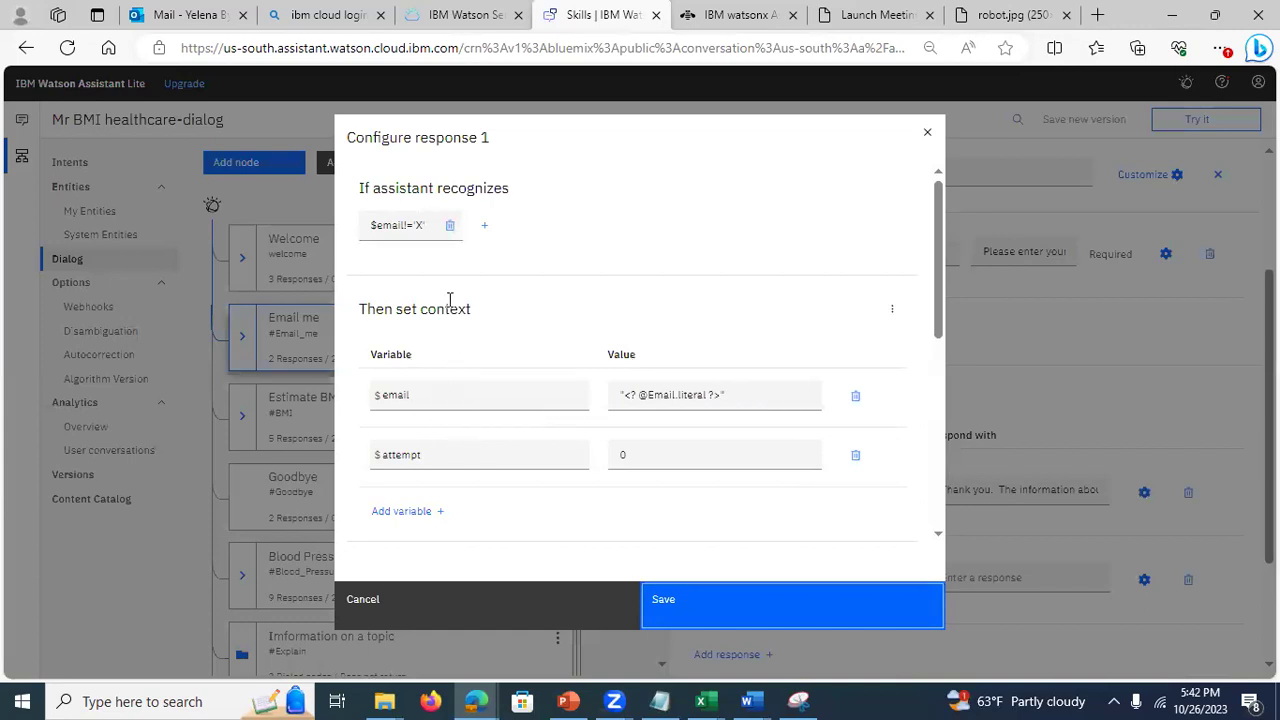
left_click(747, 393)
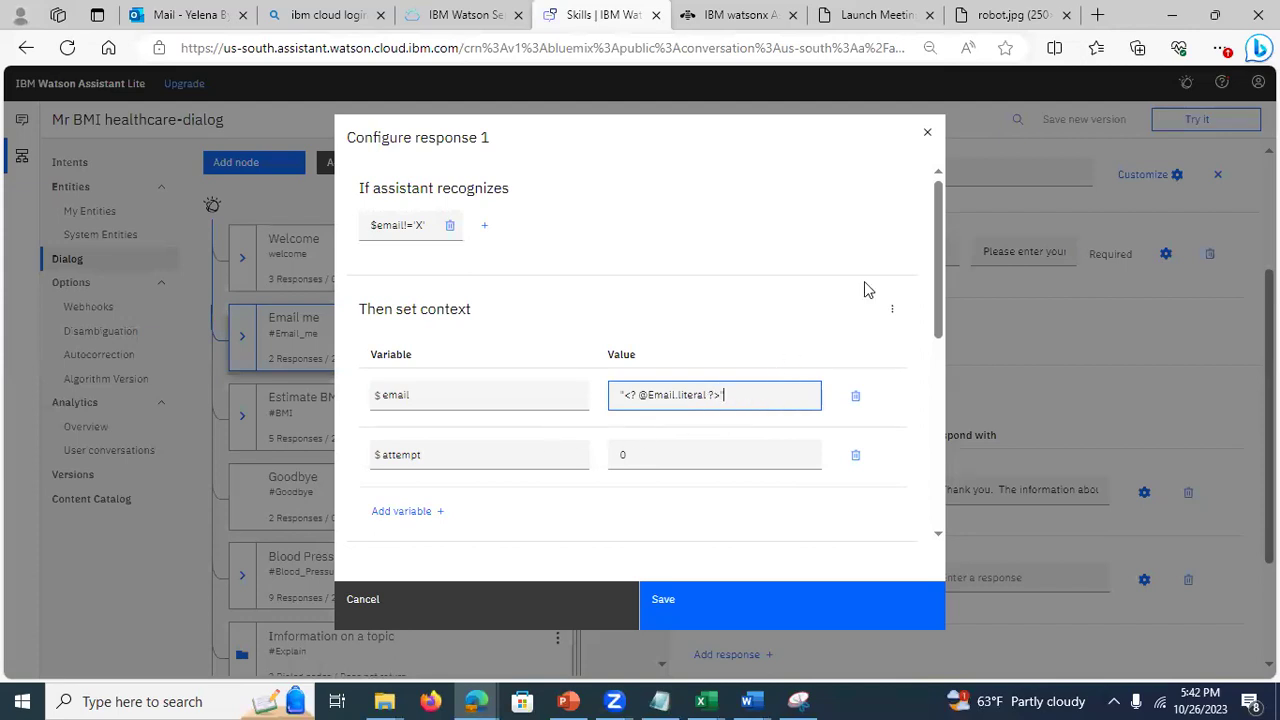
left_click_drag(939, 238, 920, 325)
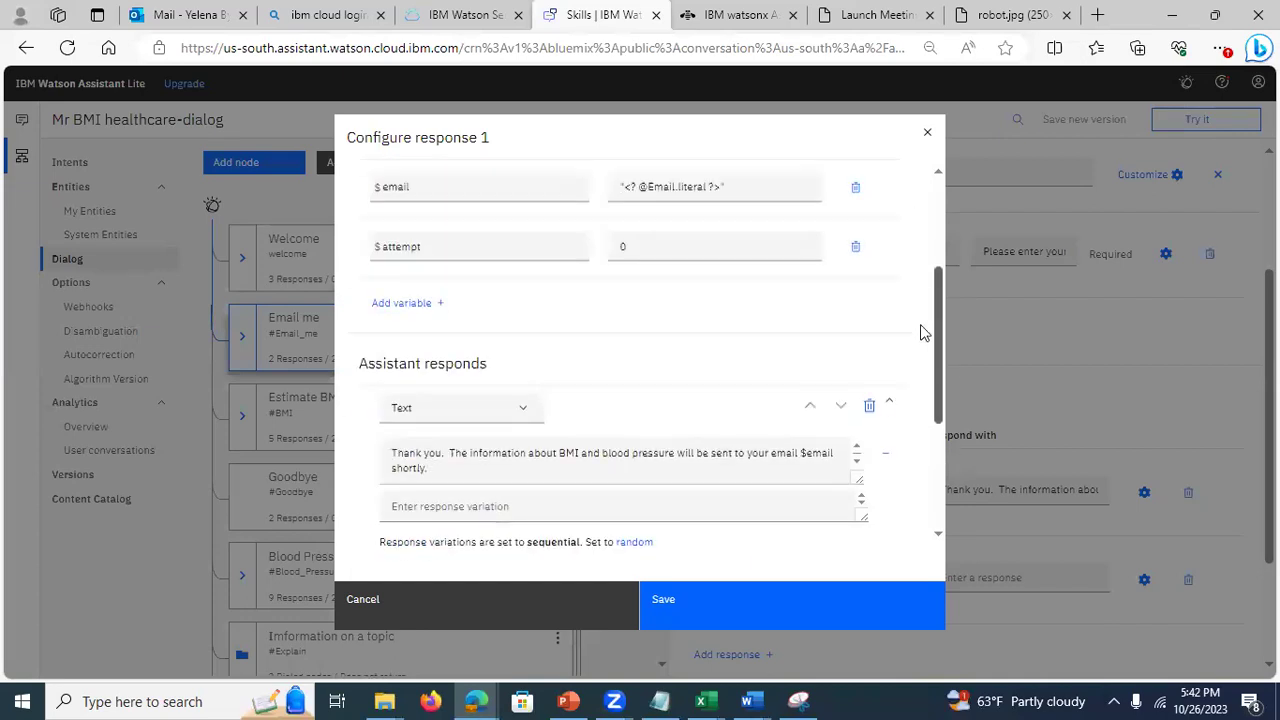
left_click(926, 133)
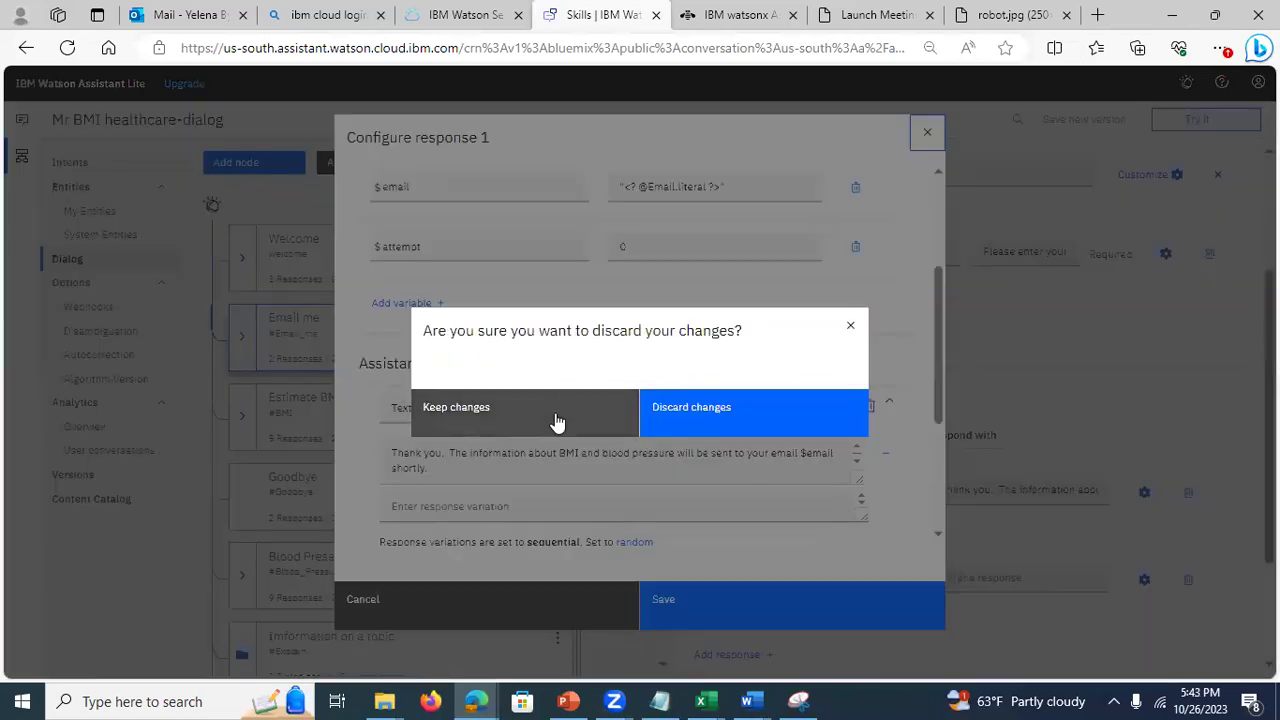
left_click(692, 409)
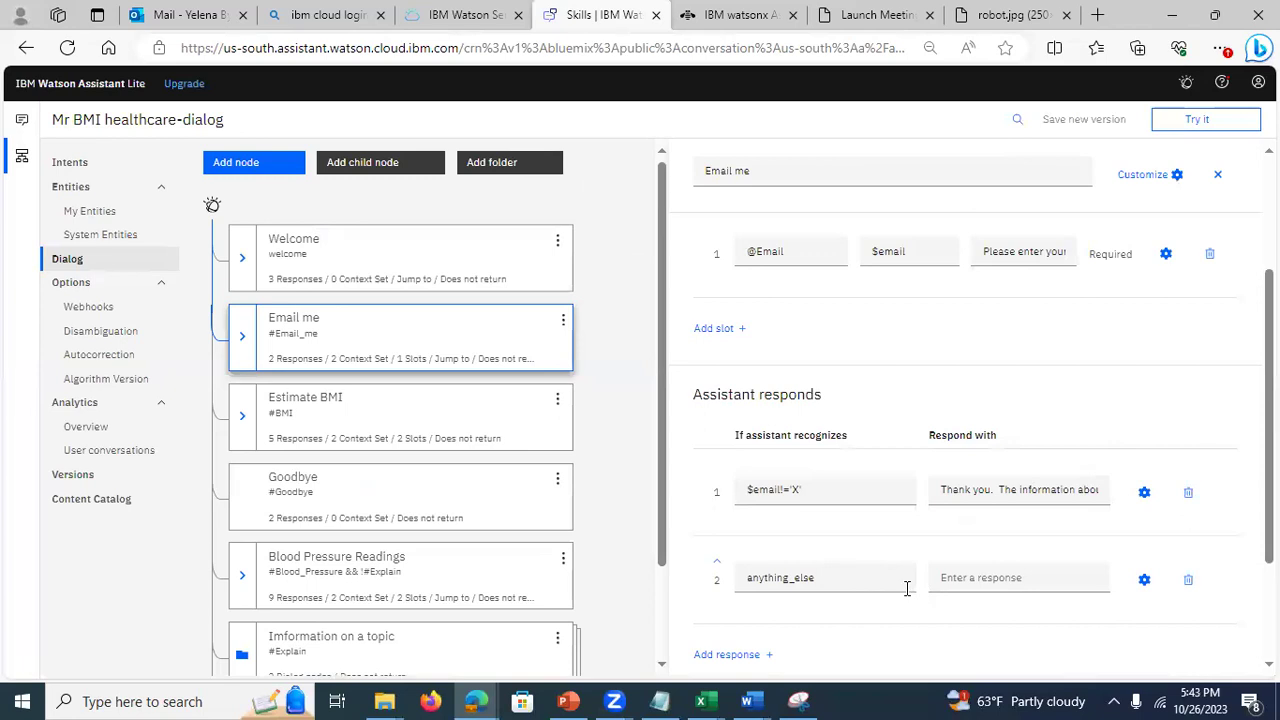
left_click(828, 577)
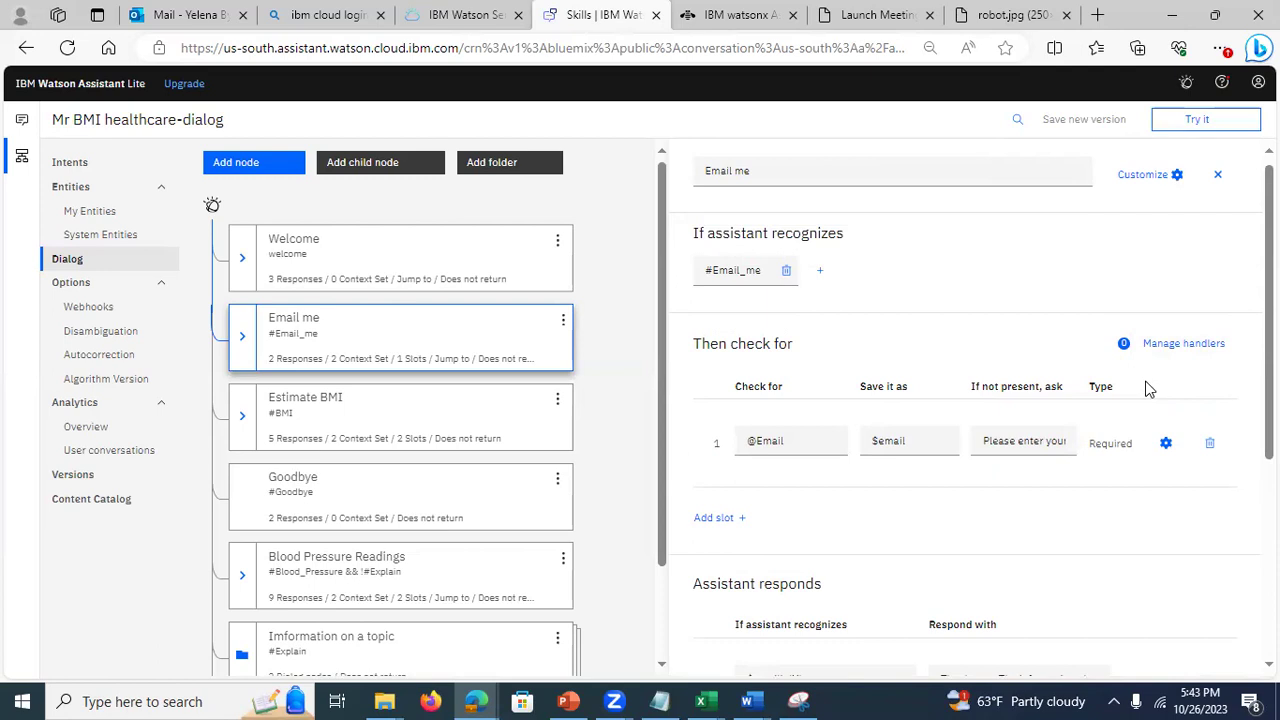
left_click(1166, 440)
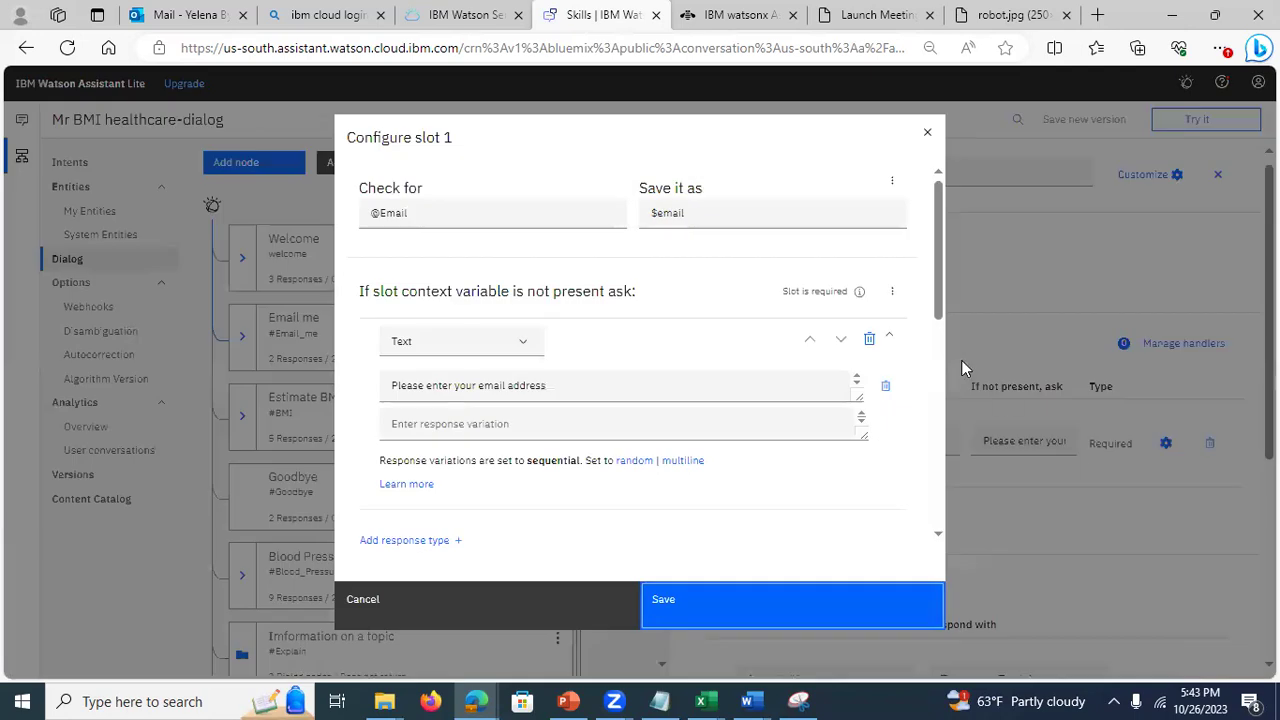
left_click_drag(936, 258, 952, 446)
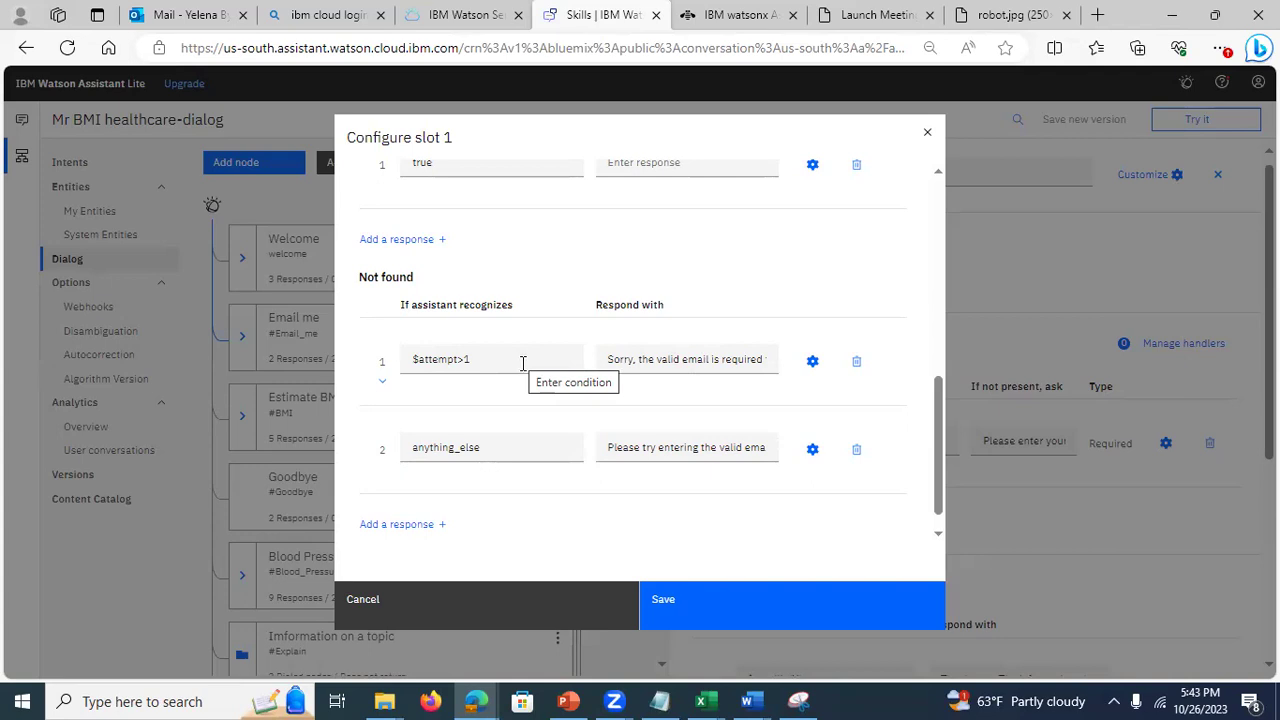
left_click(811, 362)
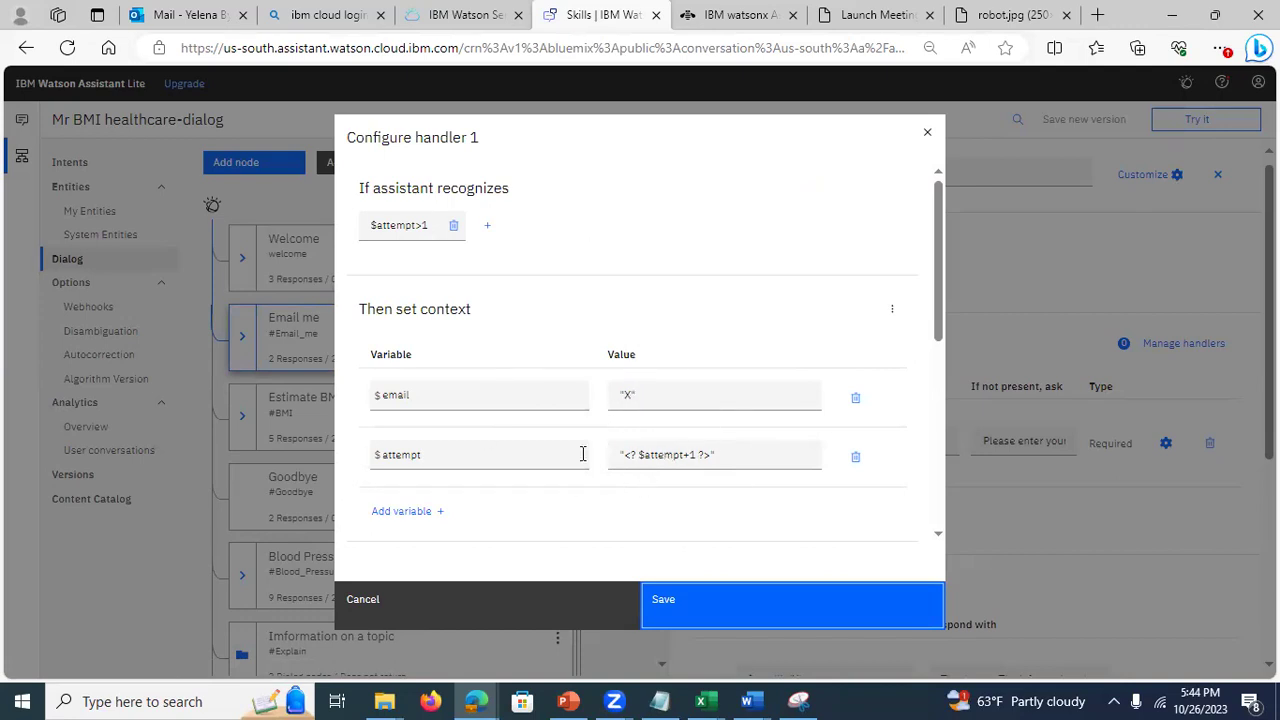
left_click(543, 595)
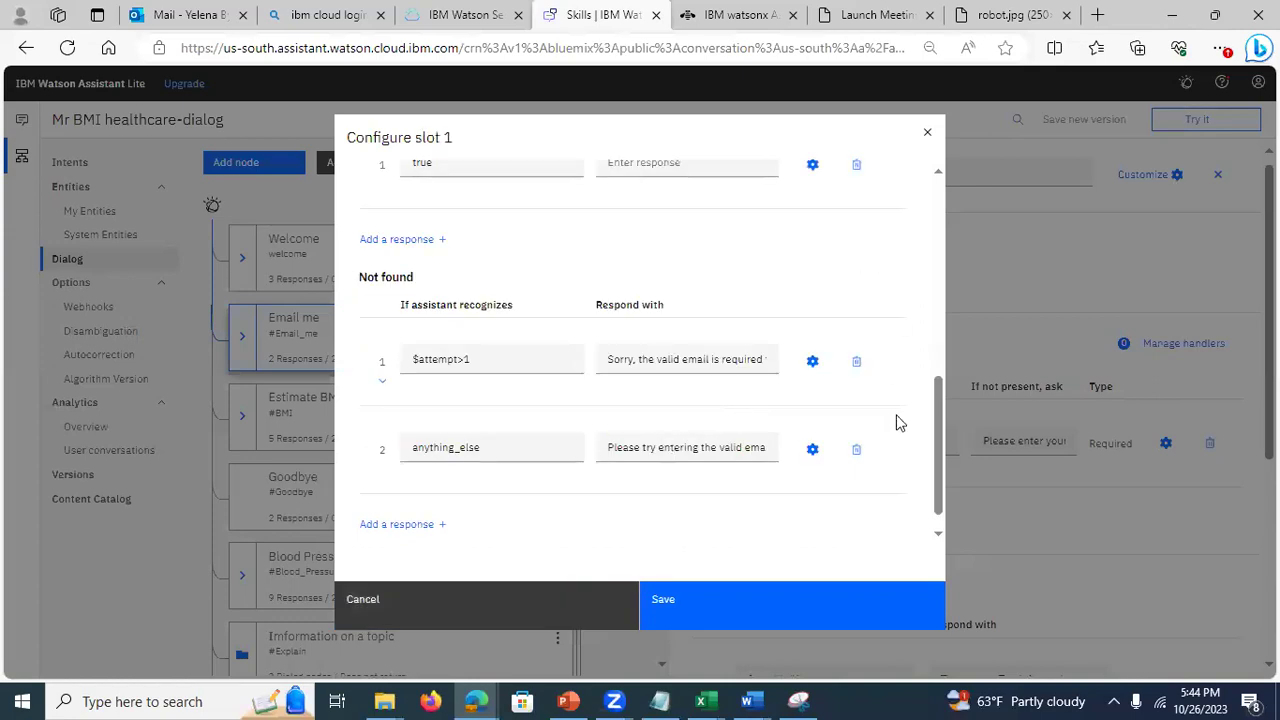
left_click(812, 451)
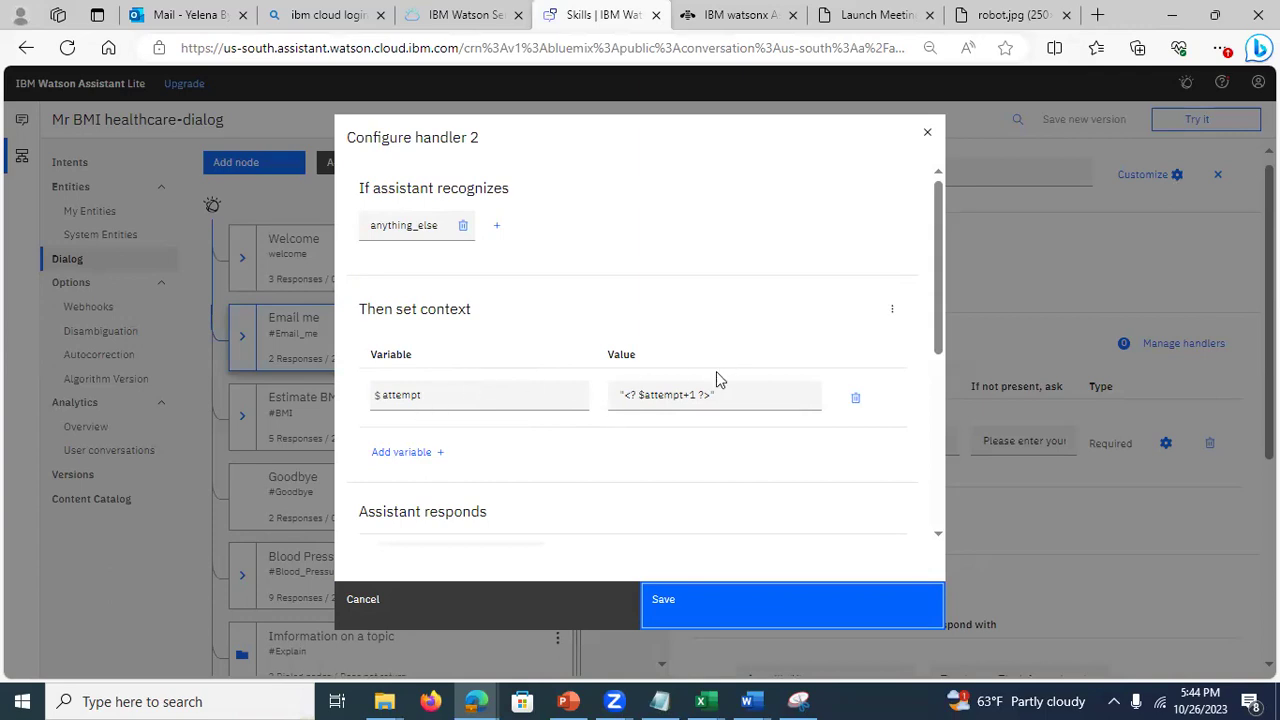
left_click(507, 603)
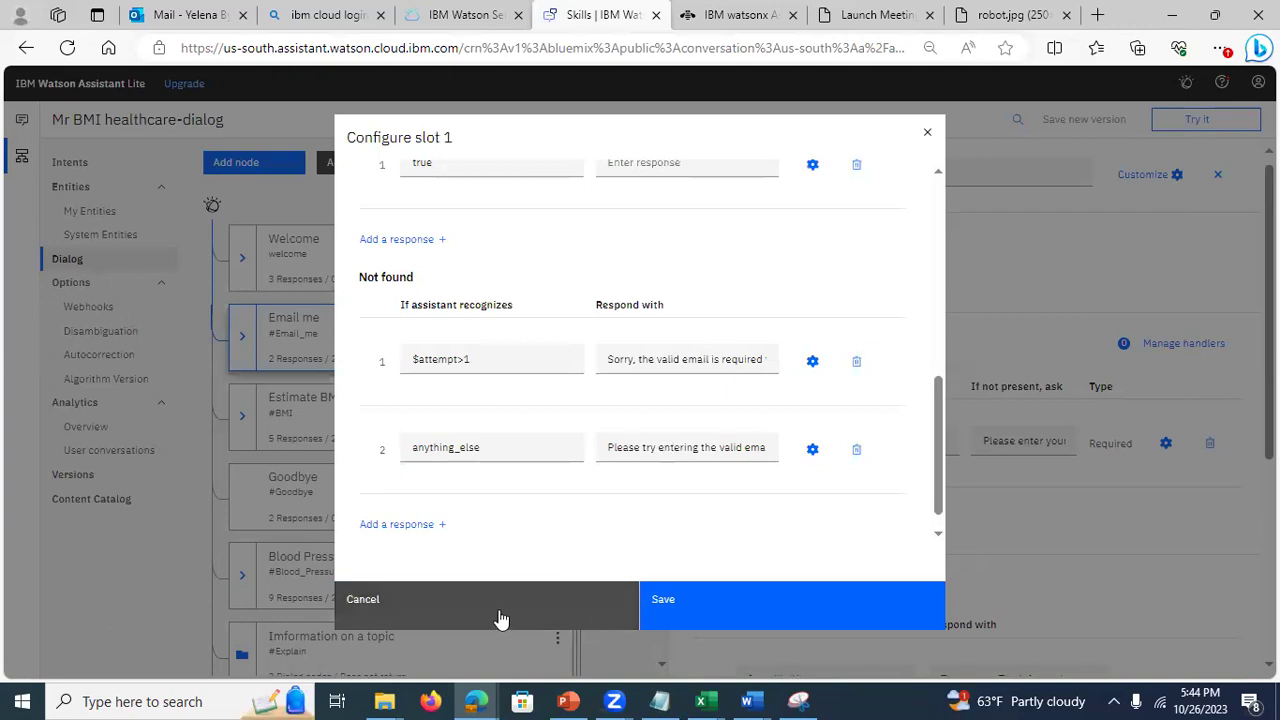
left_click(500, 612)
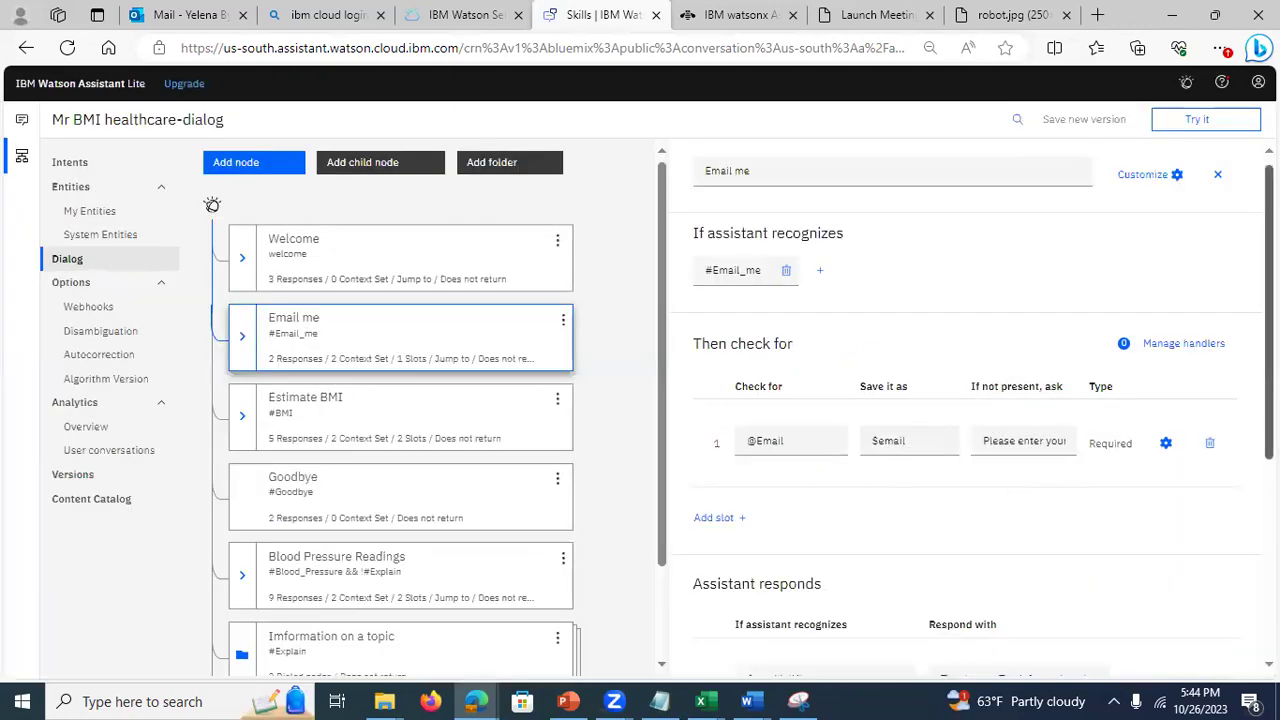
scroll(965, 440, "down", 3)
scroll(965, 440, "up", 4)
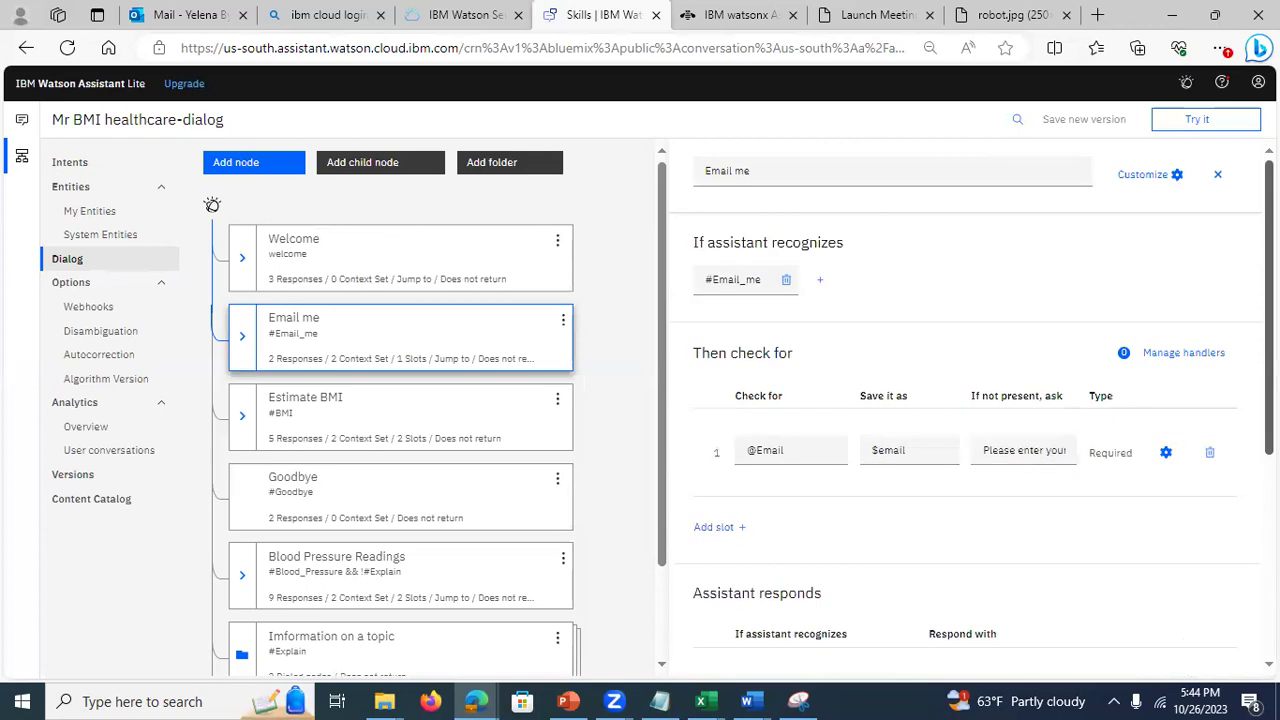
left_click(575, 700)
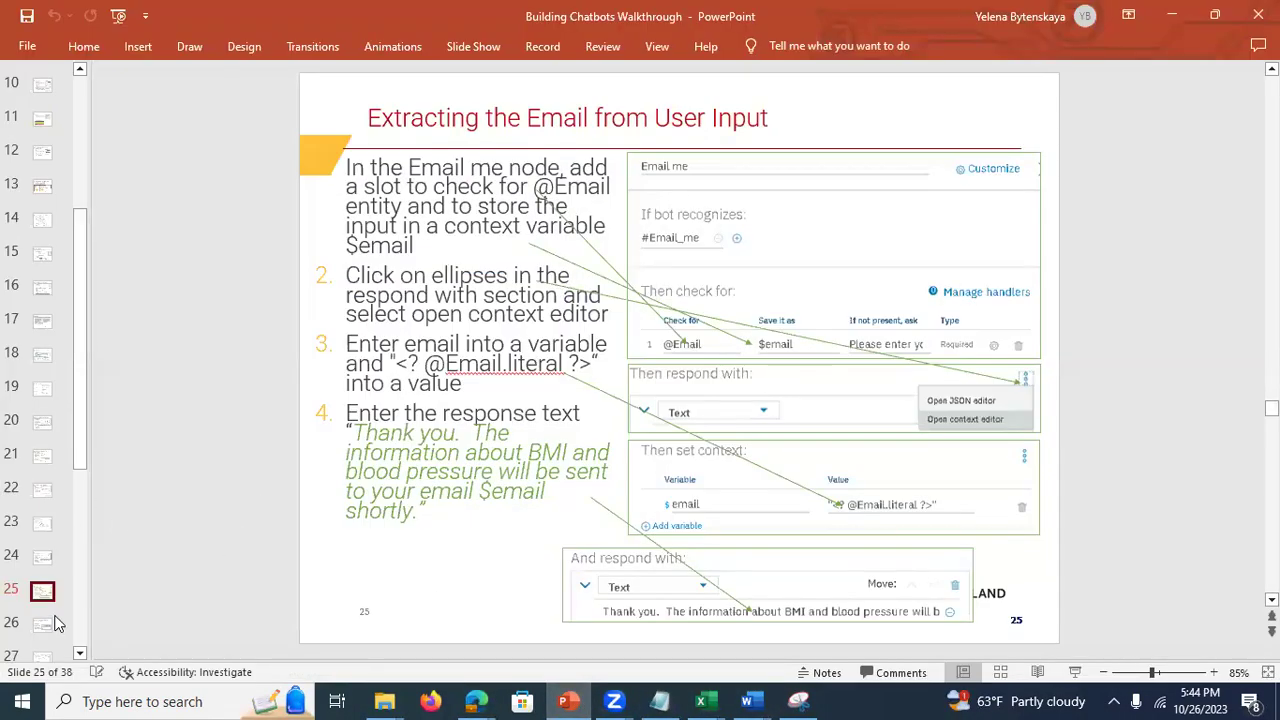
left_click(50, 624)
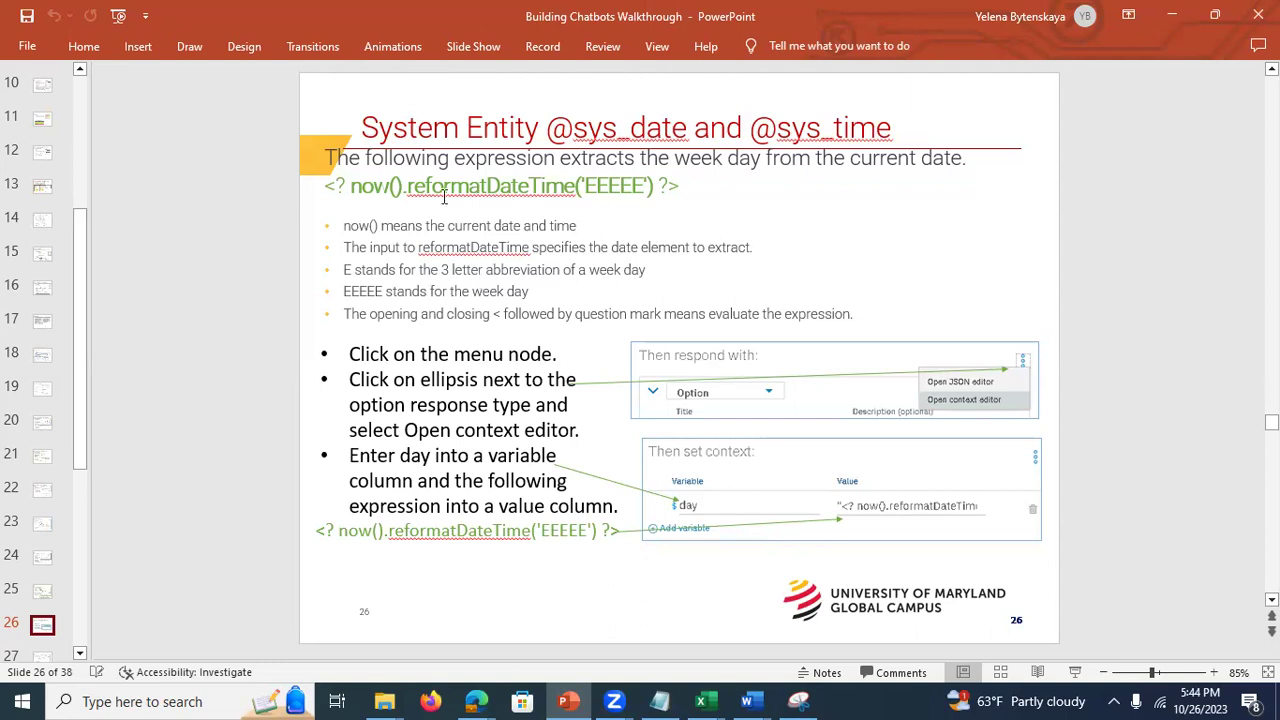
left_click_drag(341, 185, 667, 185)
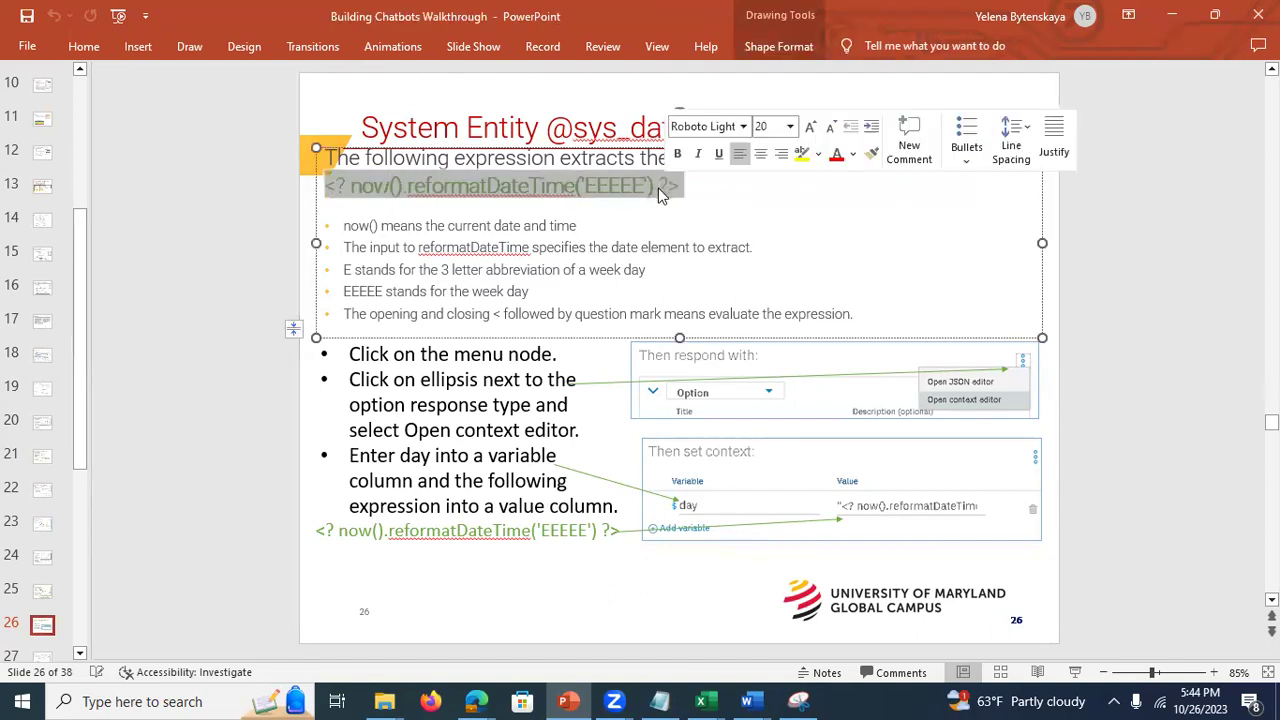
left_click(494, 264)
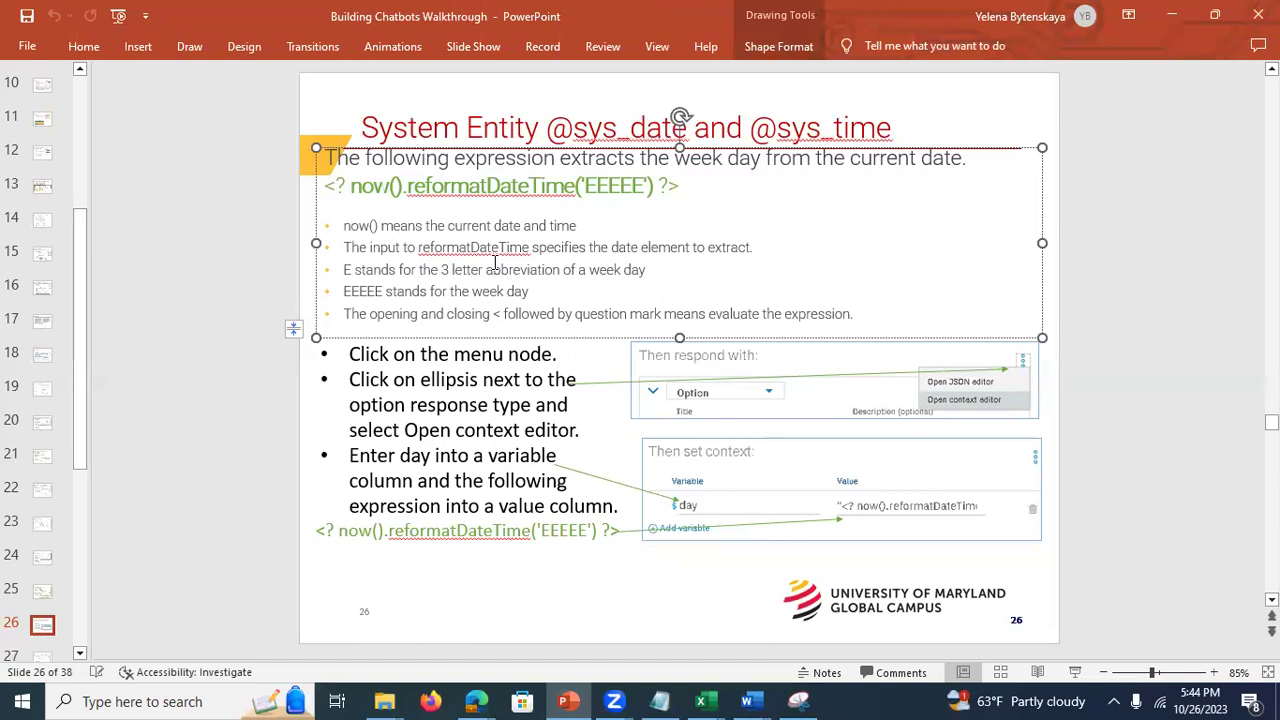
left_click(447, 384)
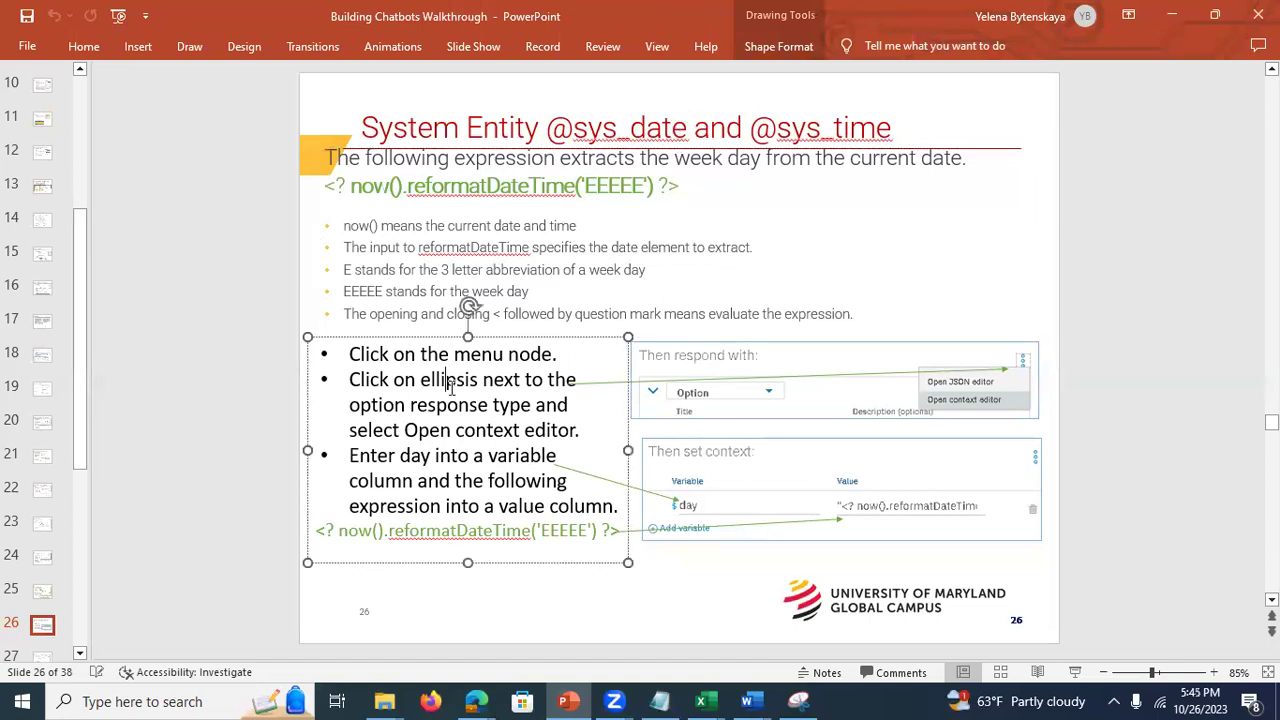
left_click(463, 262)
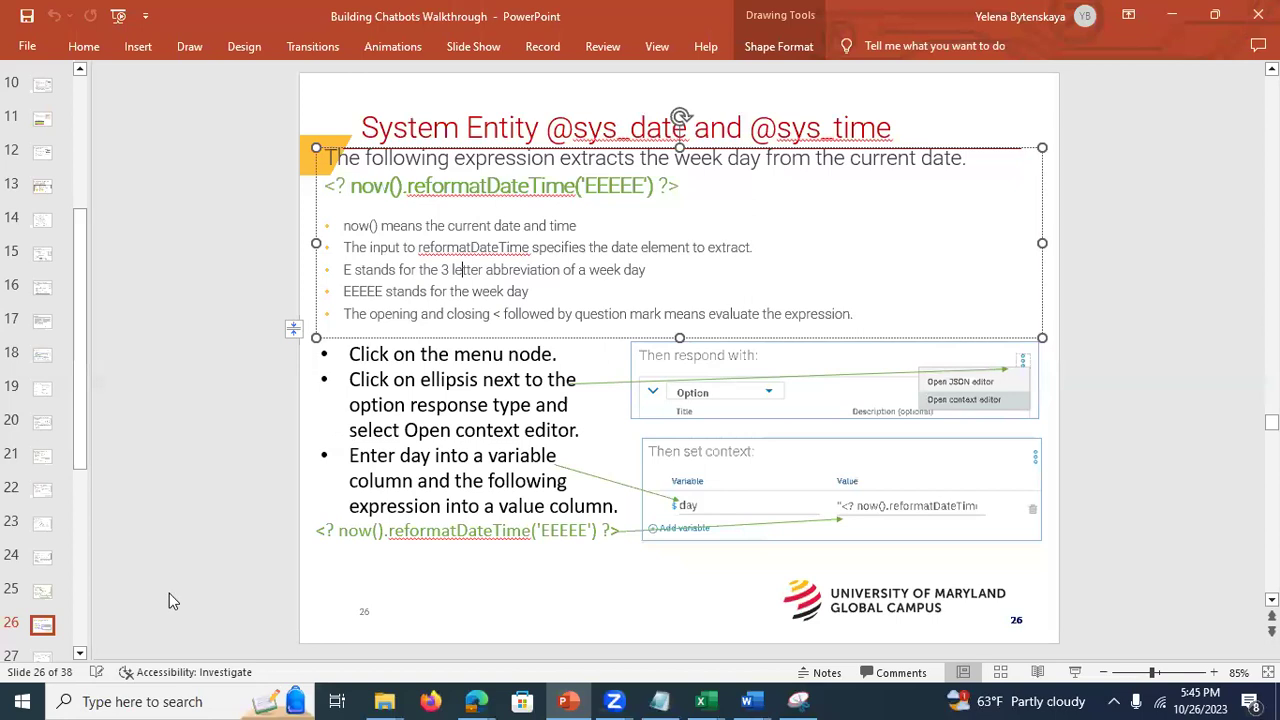
Step: Go through slide 27 on the Goodbye node's weekday-based response and slide 28 on folders
left_click(43, 657)
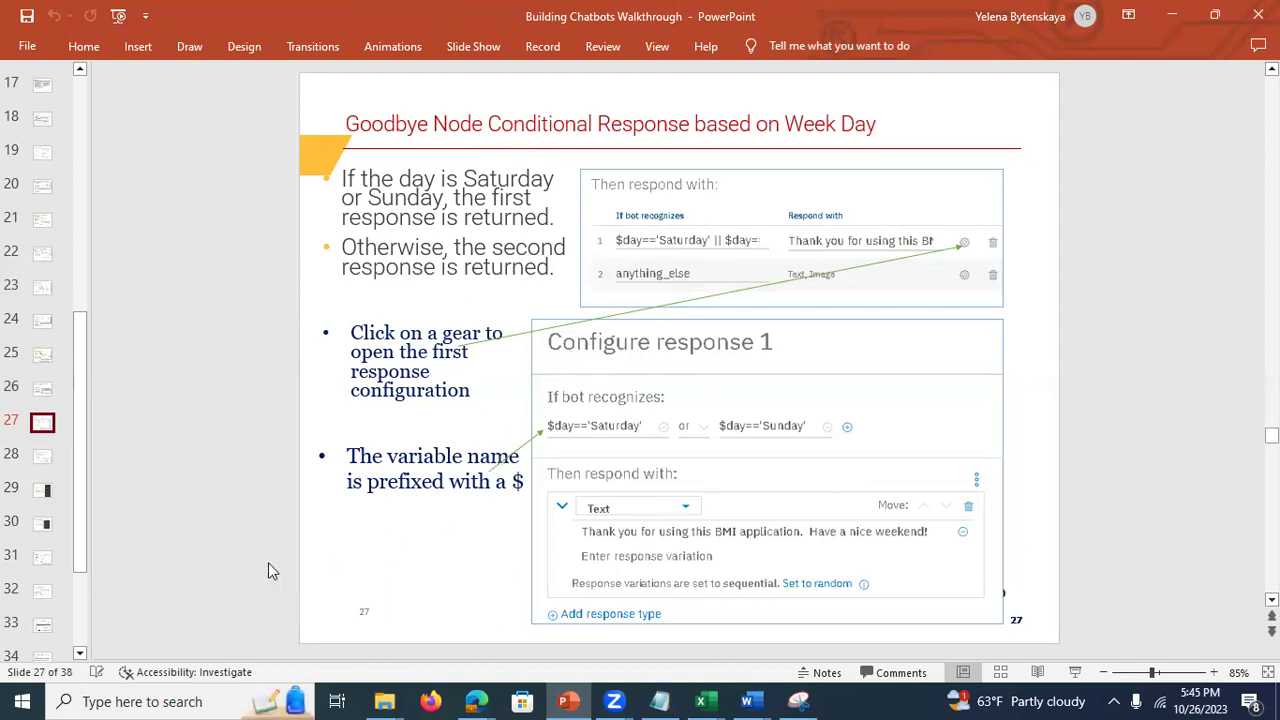
left_click(41, 458)
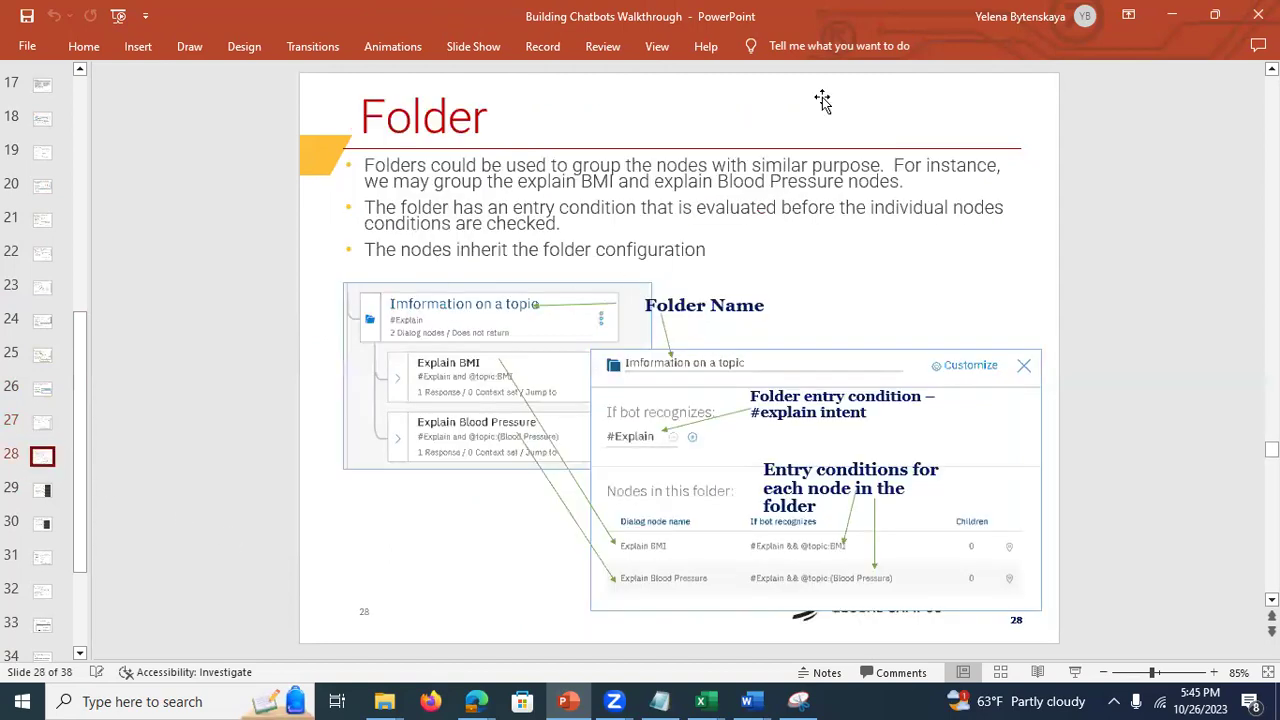
Step: Return to Watson Assistant in the browser, open the "Imformation on a topic" folder and expand it to review its child nodes
key("alt+Tab")
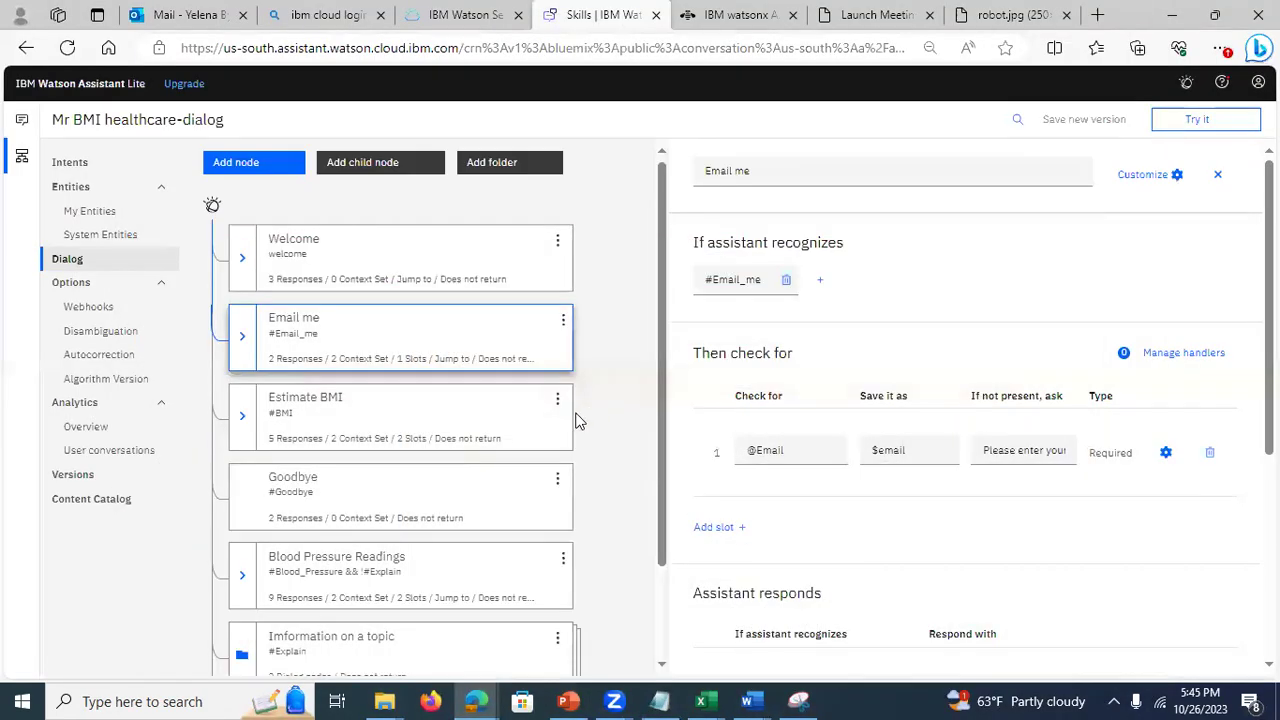
scroll(667, 435, "down", 1)
scroll(670, 444, "down", 2)
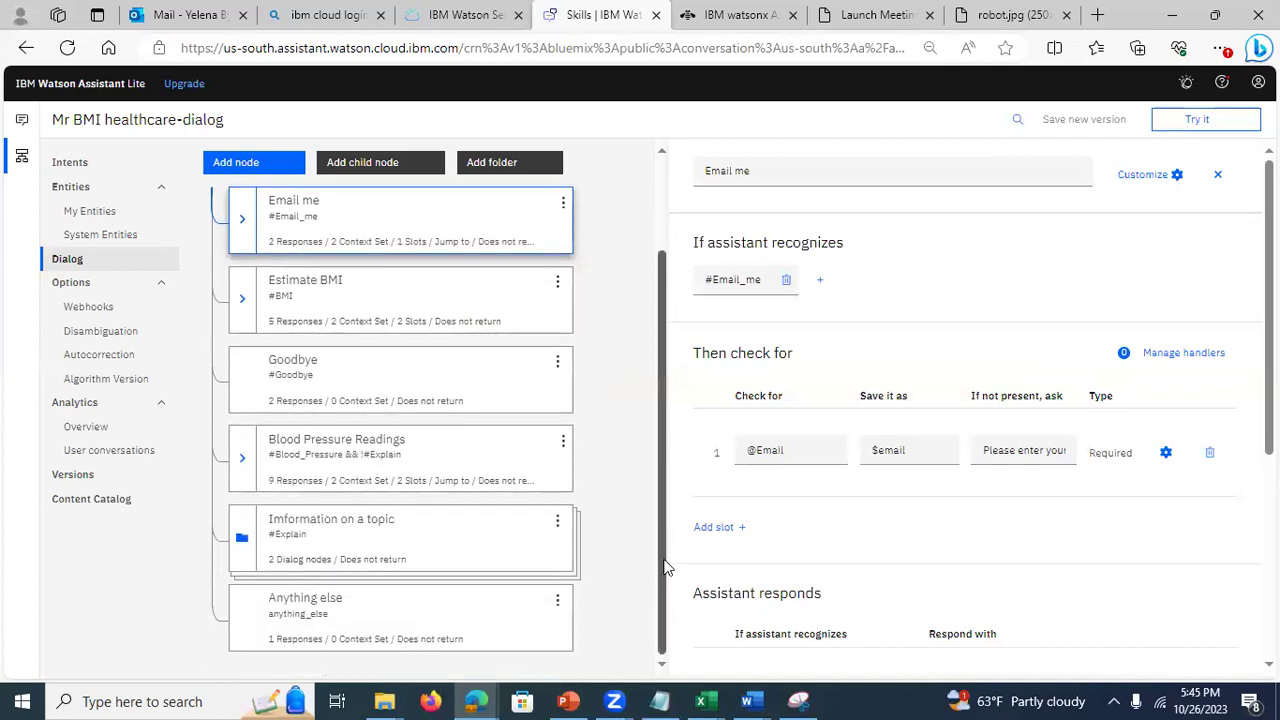
left_click(389, 549)
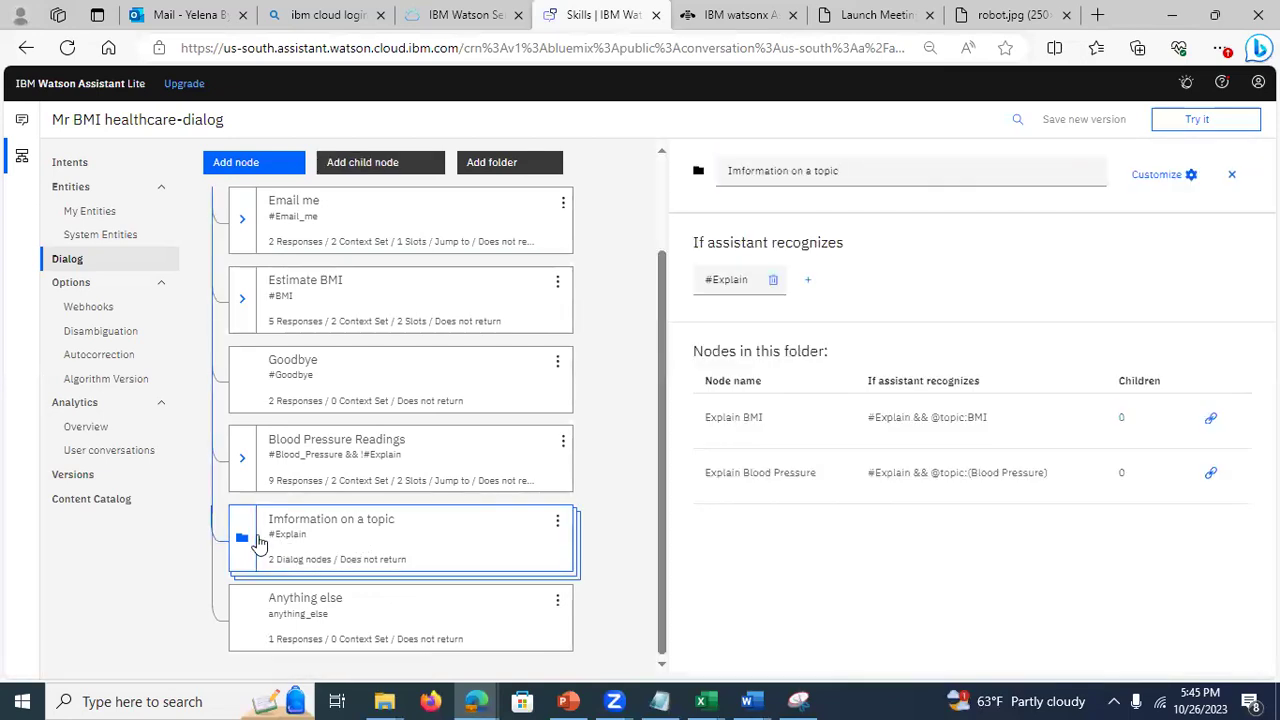
left_click(243, 540)
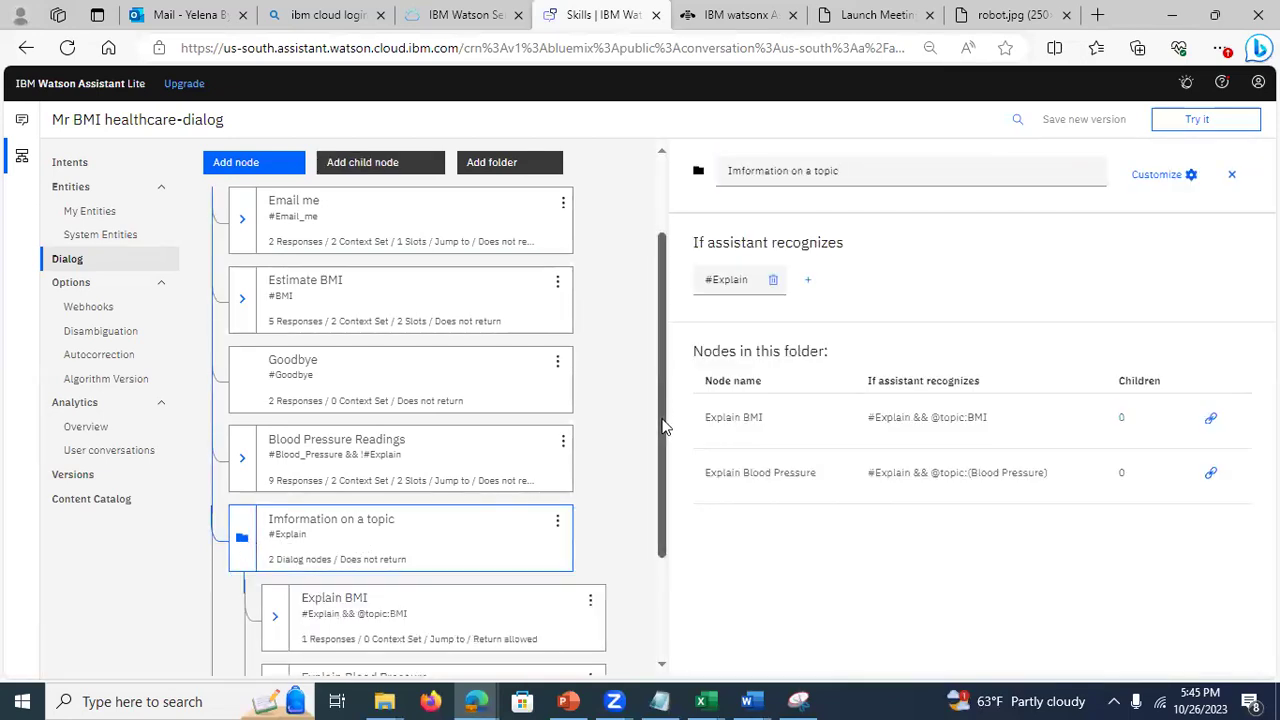
scroll(654, 397, "down", 2)
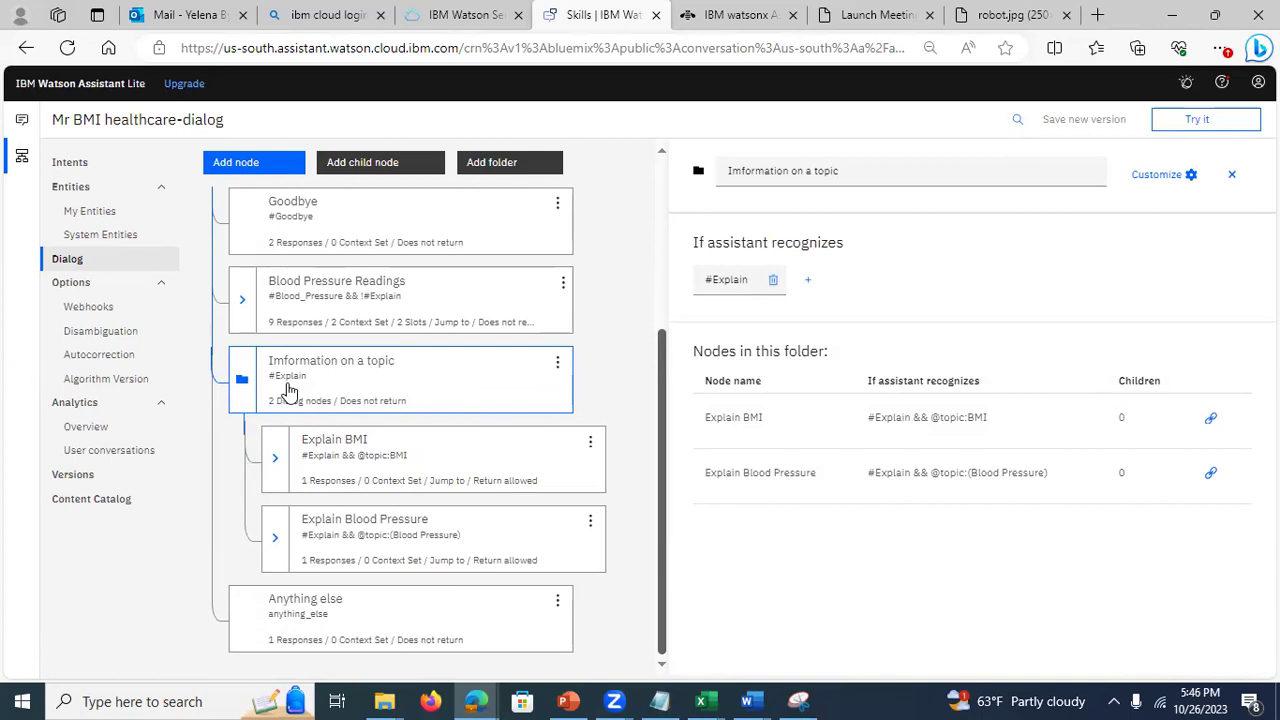
Step: Open the Explain BMI node, review its conditions, text variations and image response, and close it
left_click(340, 480)
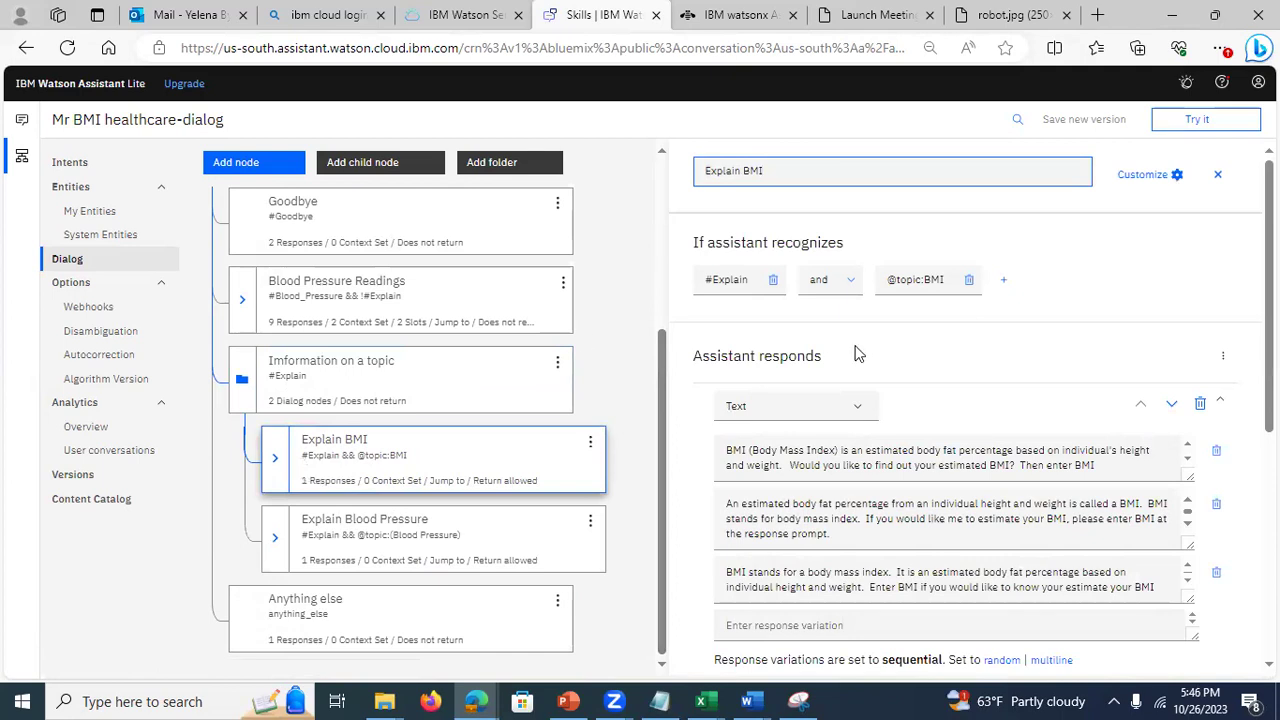
scroll(965, 440, "down", 3)
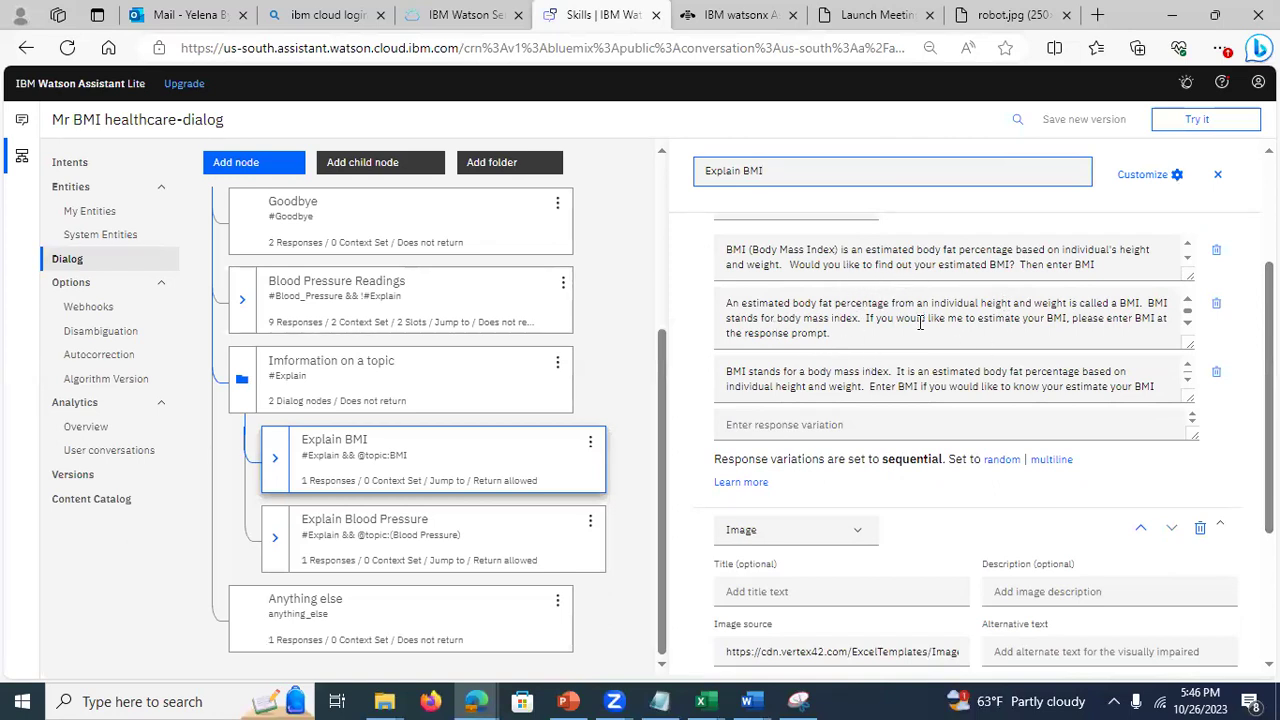
scroll(943, 469, "down", 3)
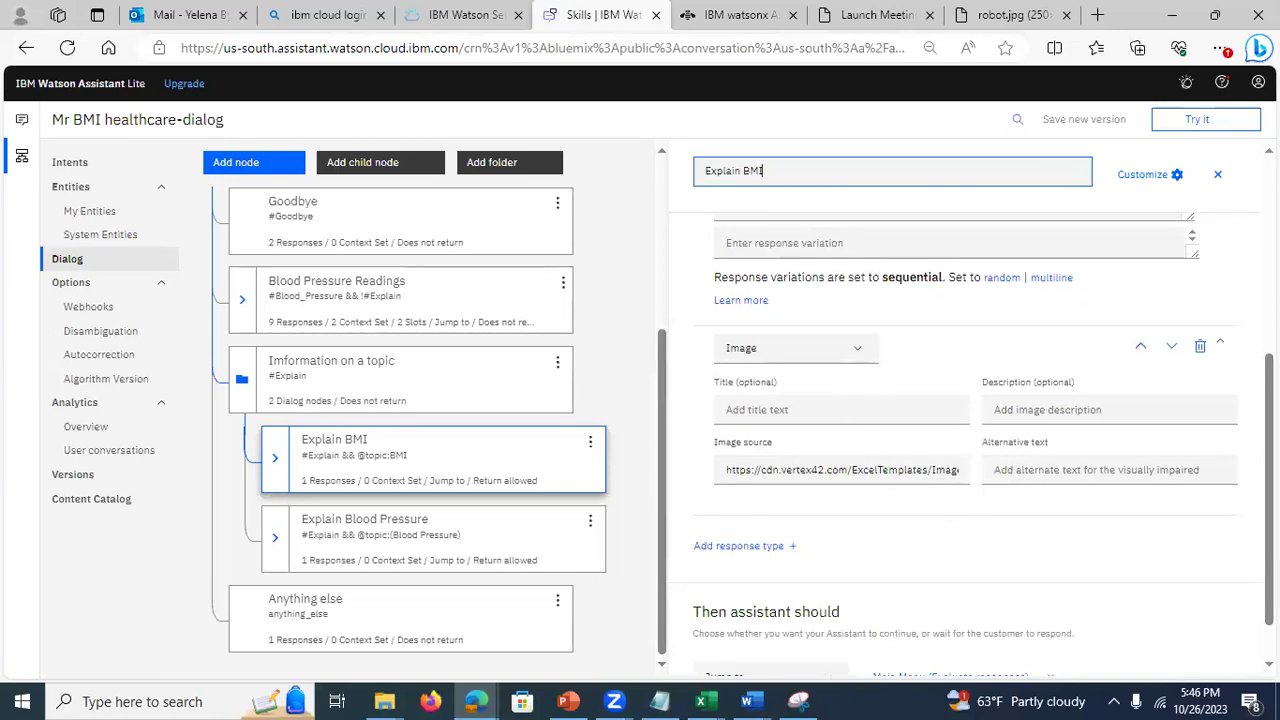
scroll(730, 497, "up", 5)
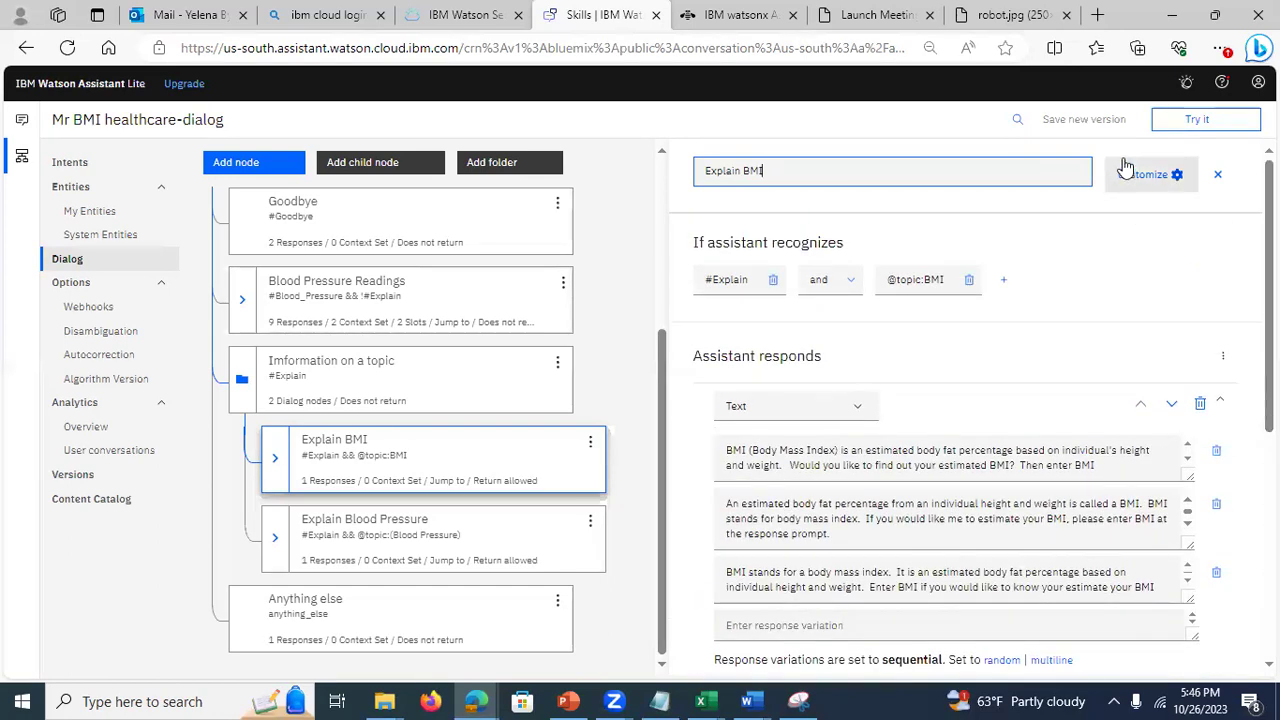
left_click(1218, 174)
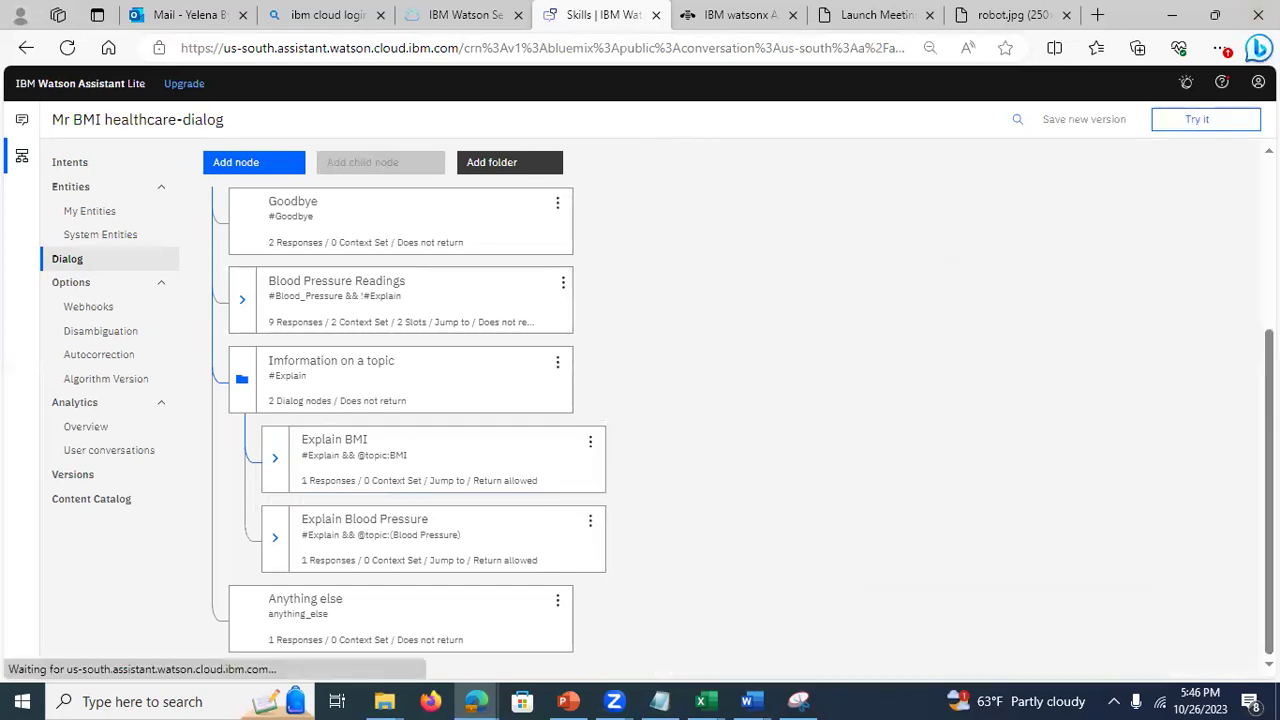
Step: Open the assistant's test chat, check its current context variables, and return to the conversation
left_click(1205, 122)
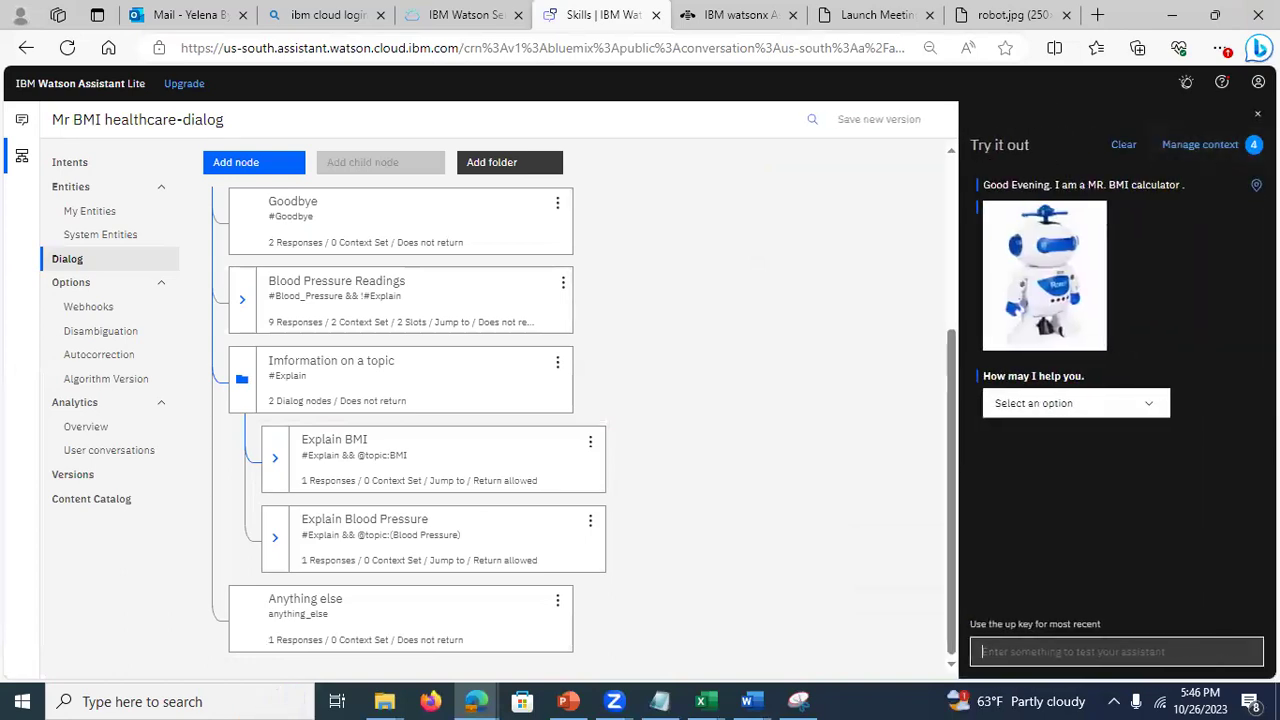
left_click(1200, 144)
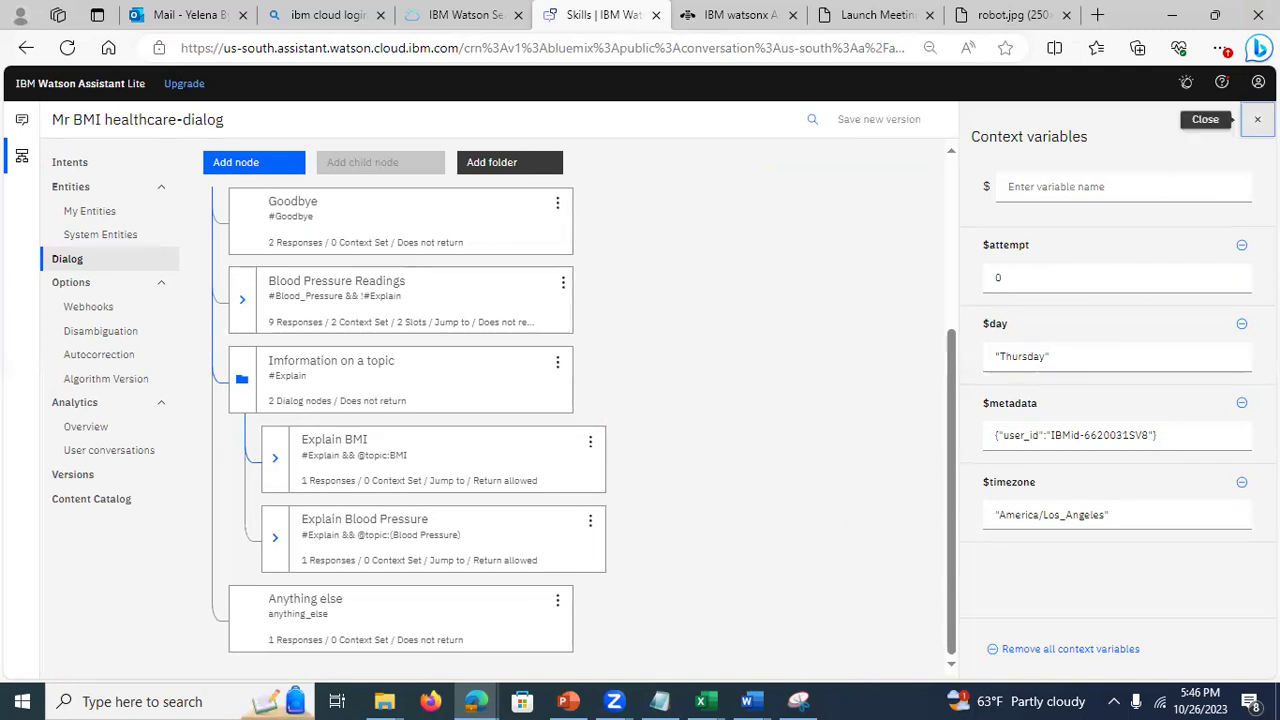
left_click(1257, 119)
Step: Choose Estimate BMI as the help option in the test chat and examine the recognized intent and entity
left_click(1084, 410)
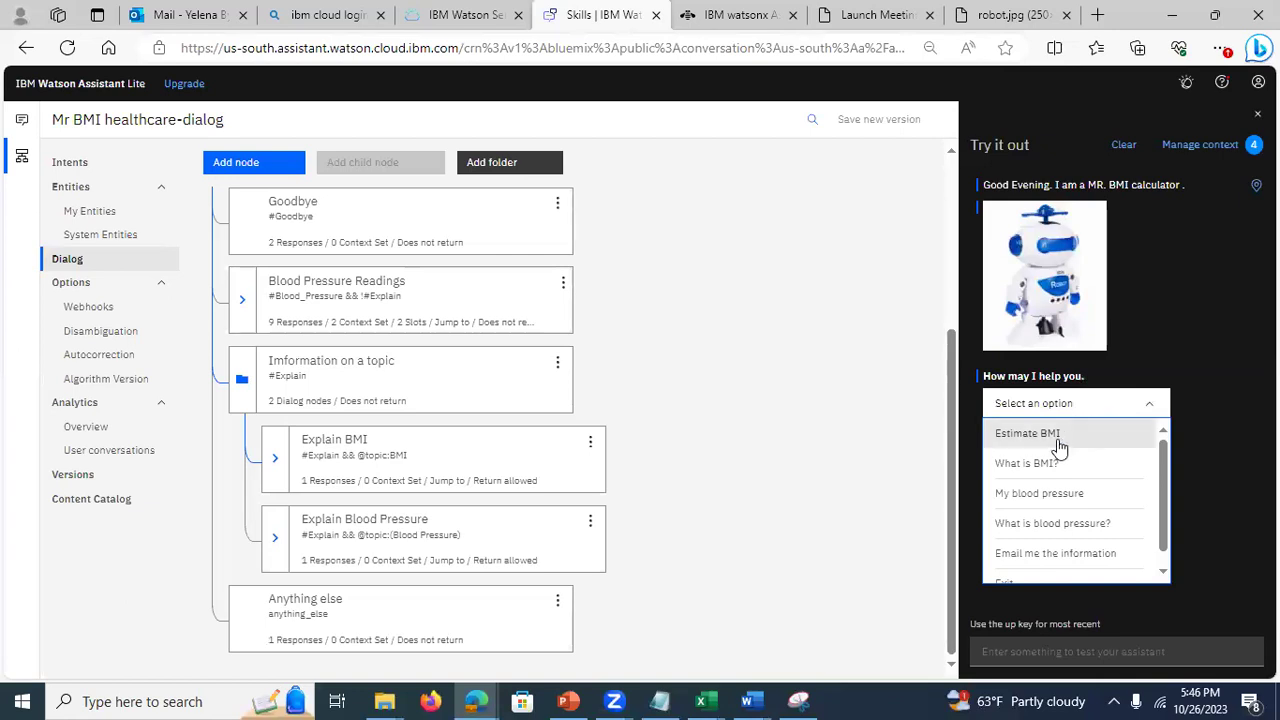
left_click(1059, 435)
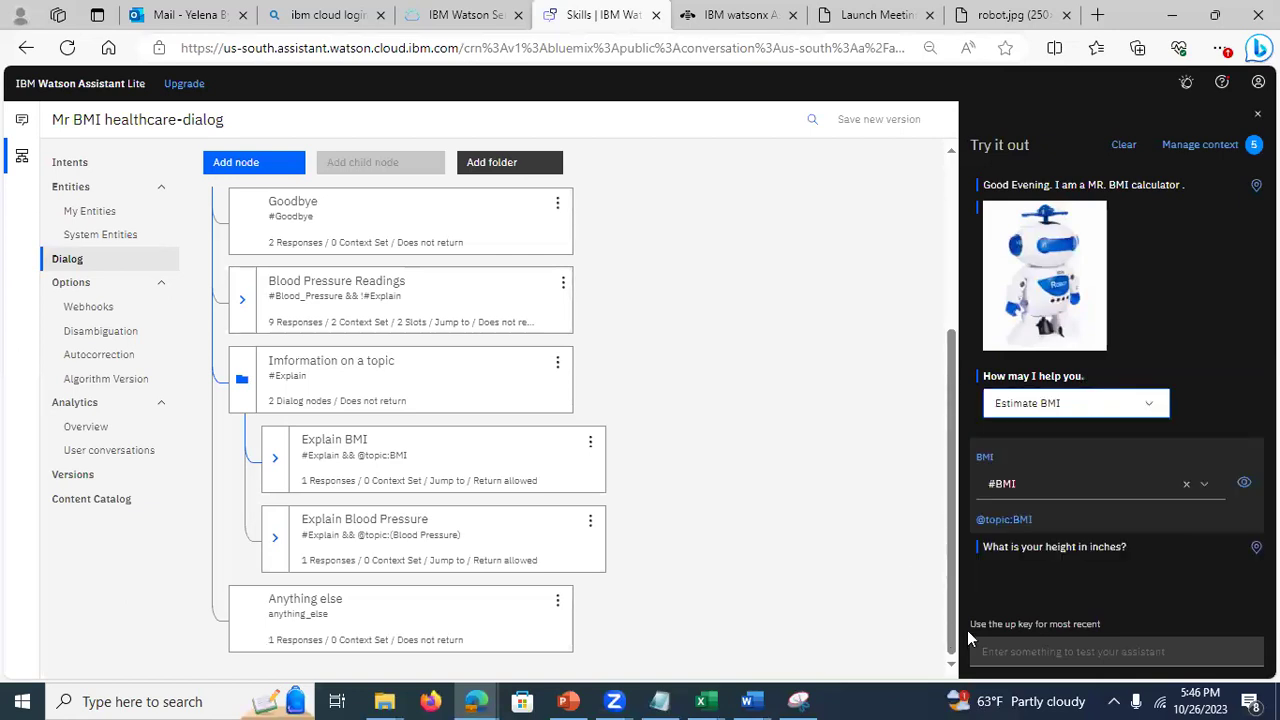
left_click(1017, 655)
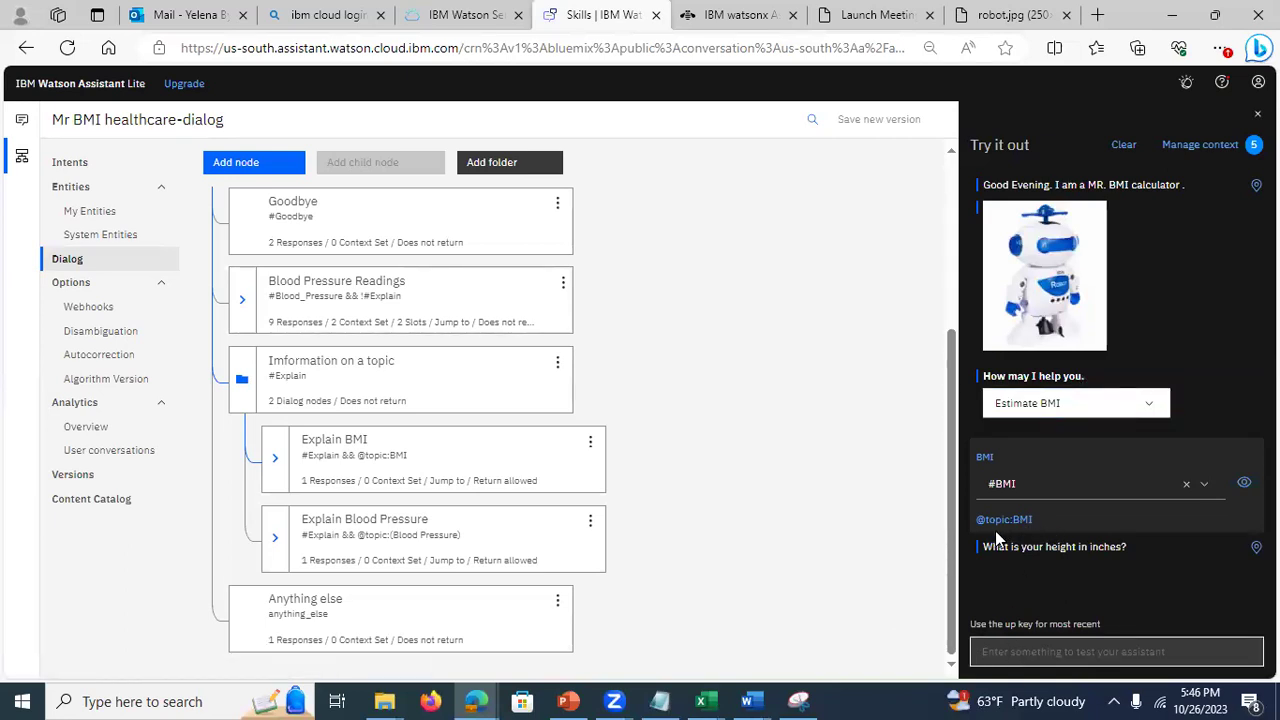
left_click(1021, 463)
Step: Review the context variables stored after the Estimate BMI request and return to the test chat
left_click(1212, 150)
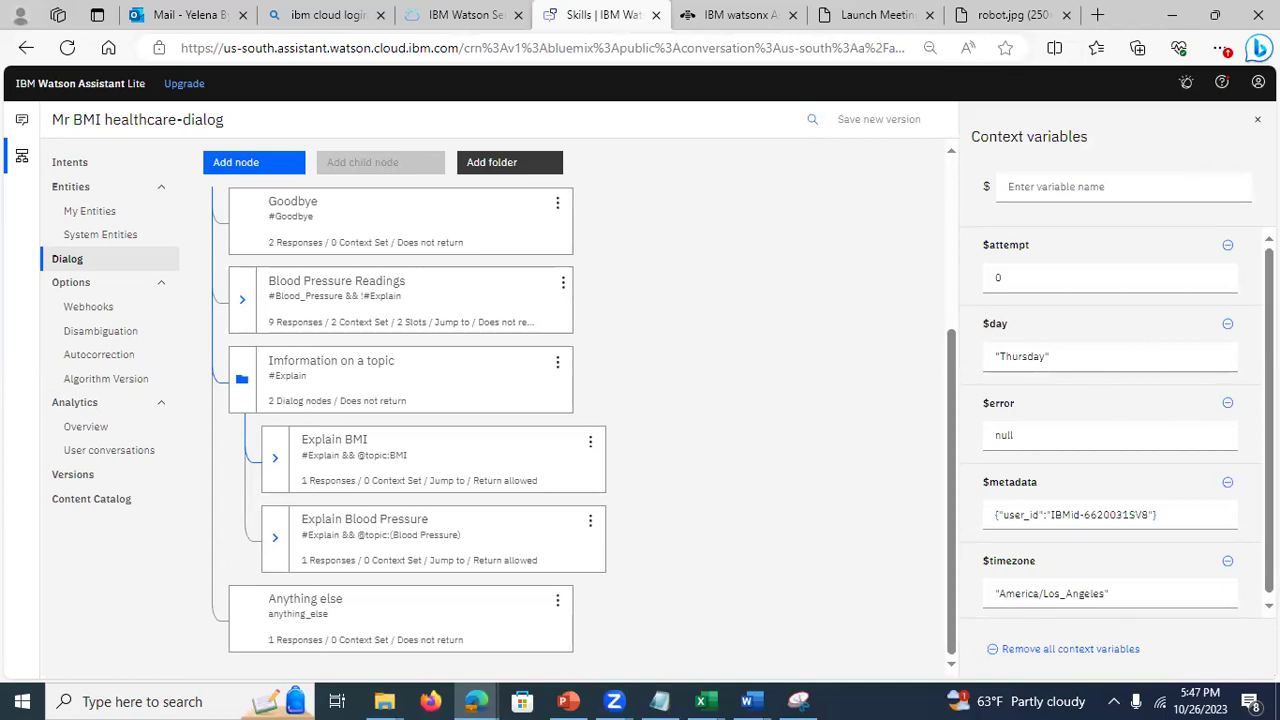
key("ctrl+a")
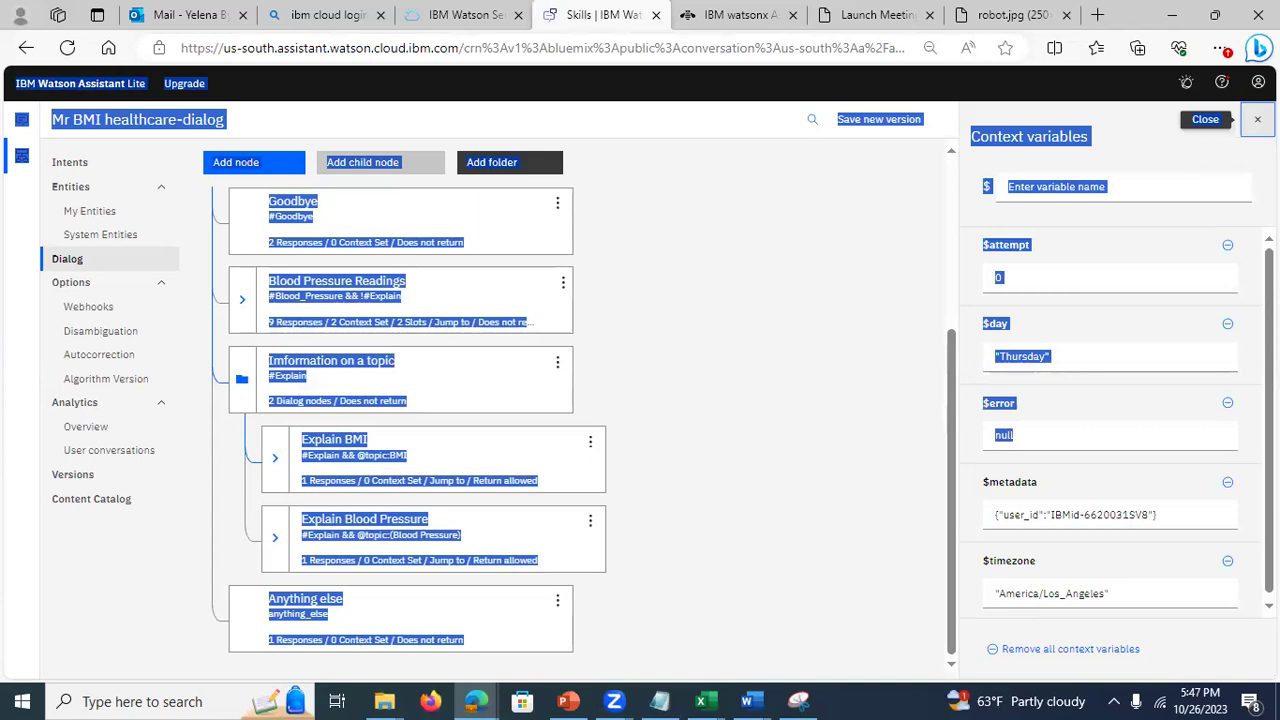
left_click(1257, 119)
left_click(840, 385)
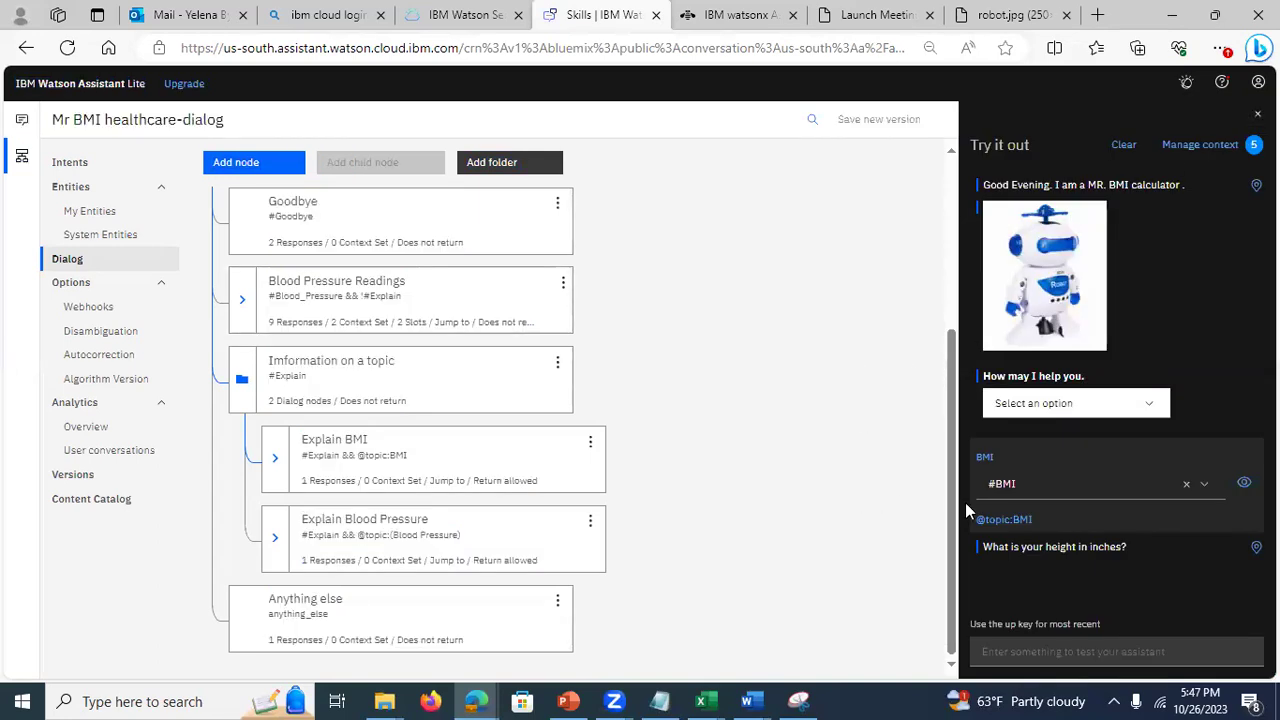
Step: Answer the chatbot's height question with 65
left_click(998, 655)
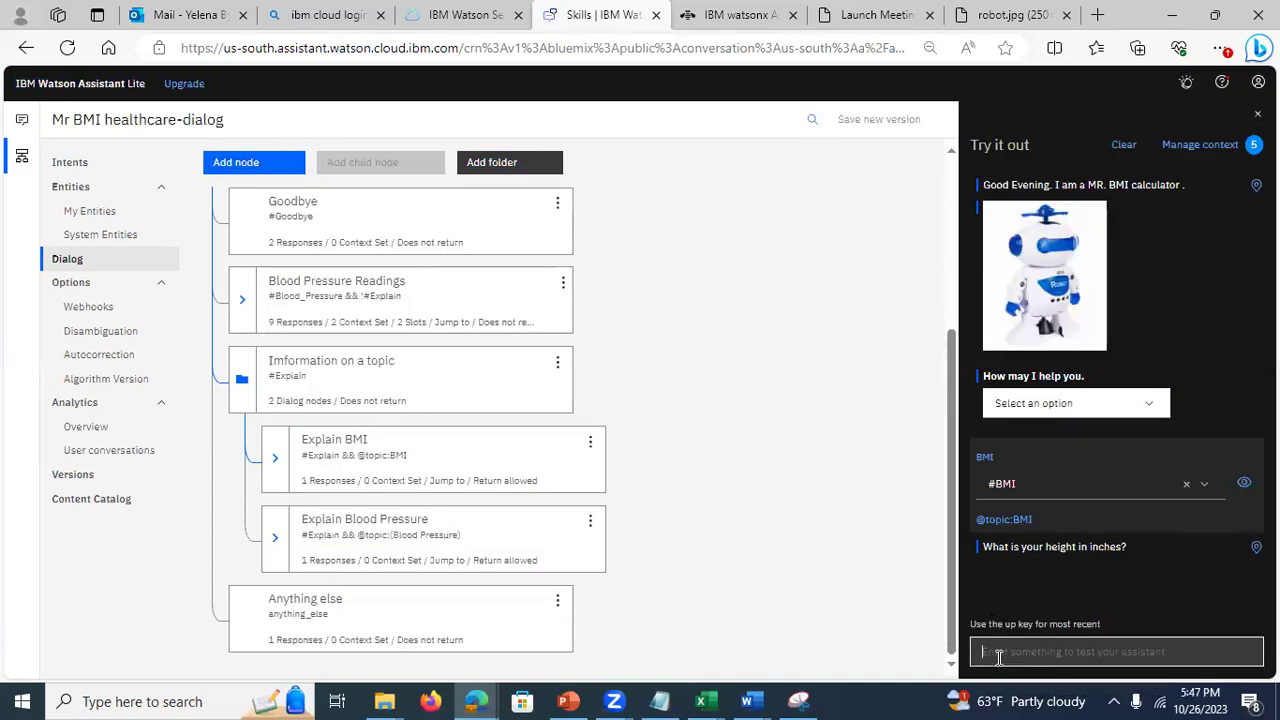
type("65")
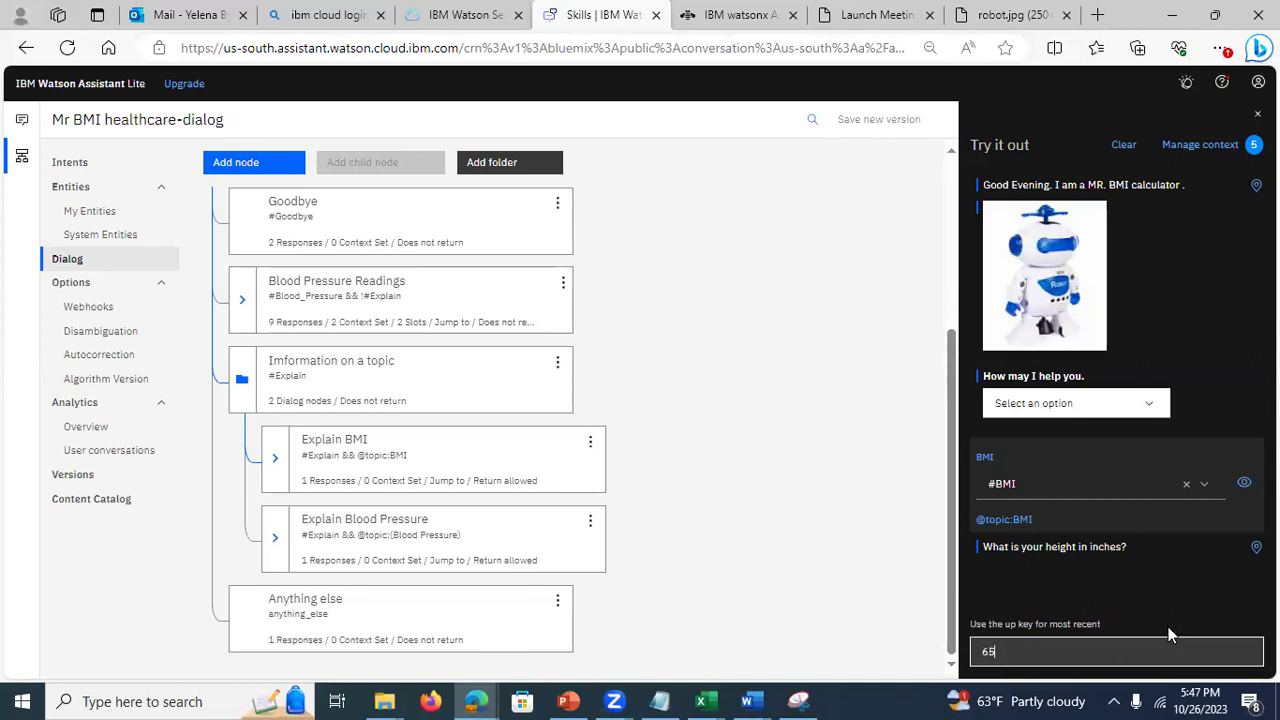
key("Return")
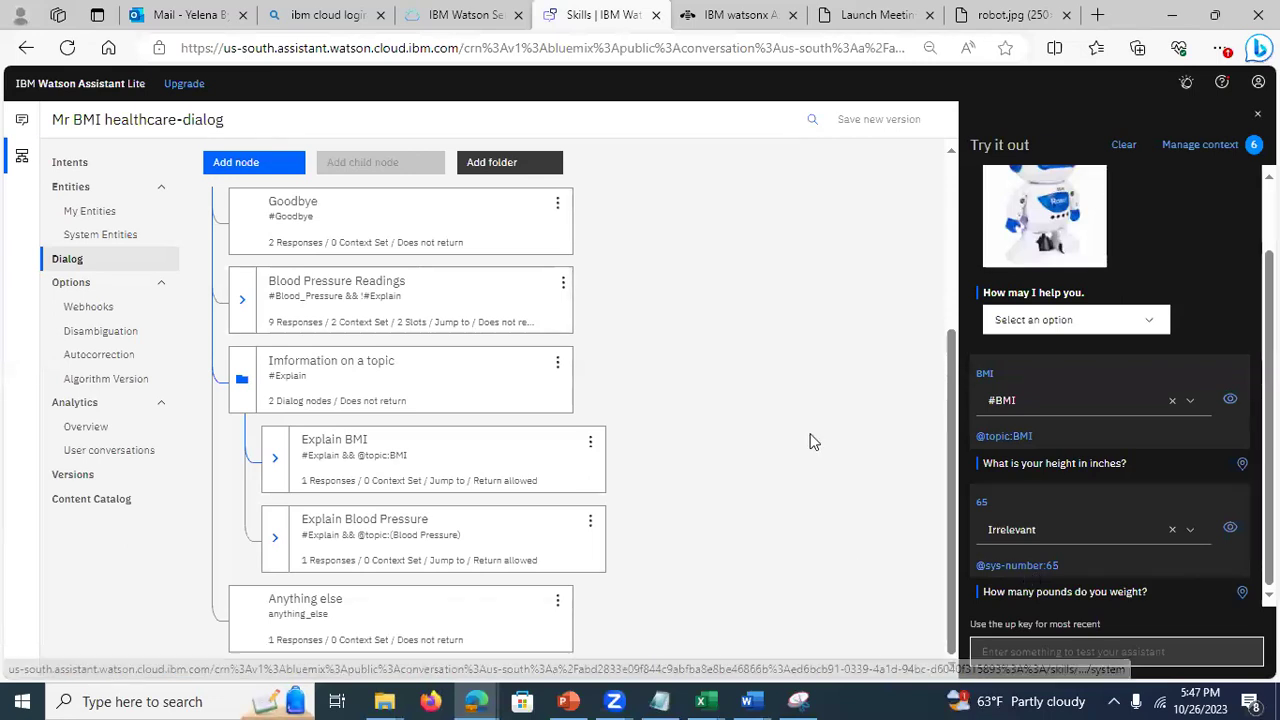
Step: Inspect the $height context variable set from the height answer, leave its value as is, and return to the test chat
left_click(1246, 148)
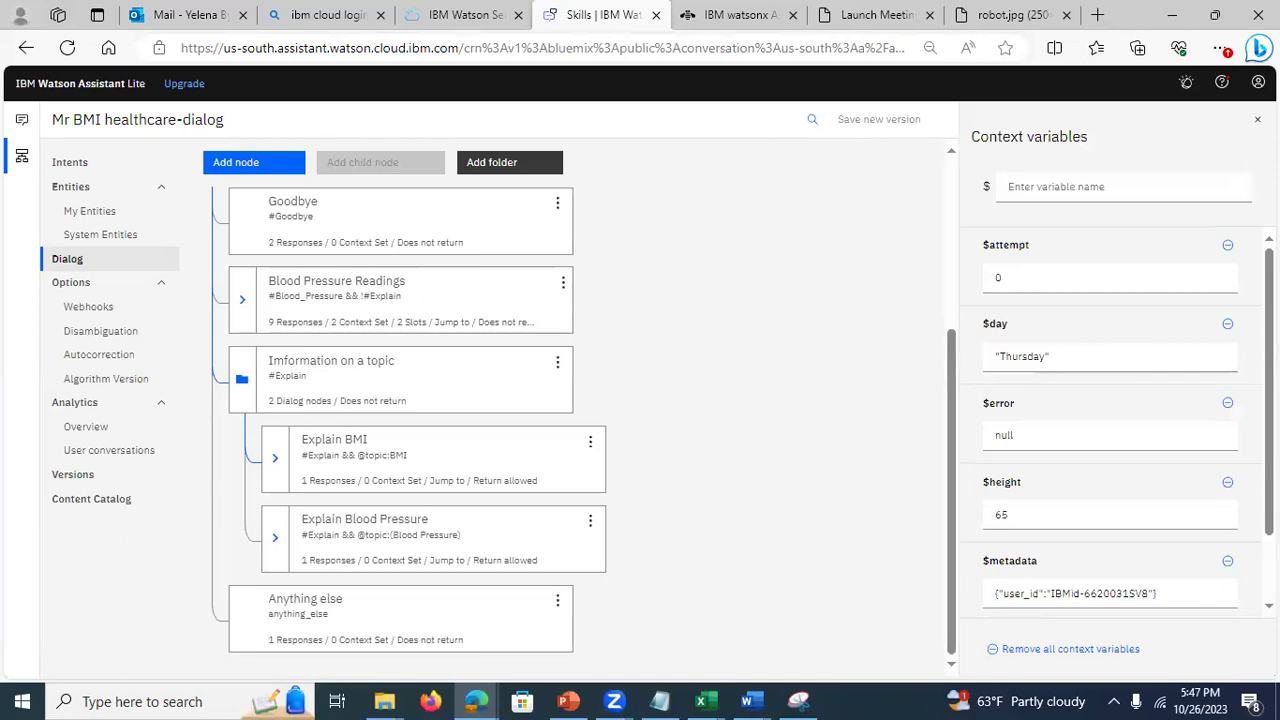
left_click(1033, 514)
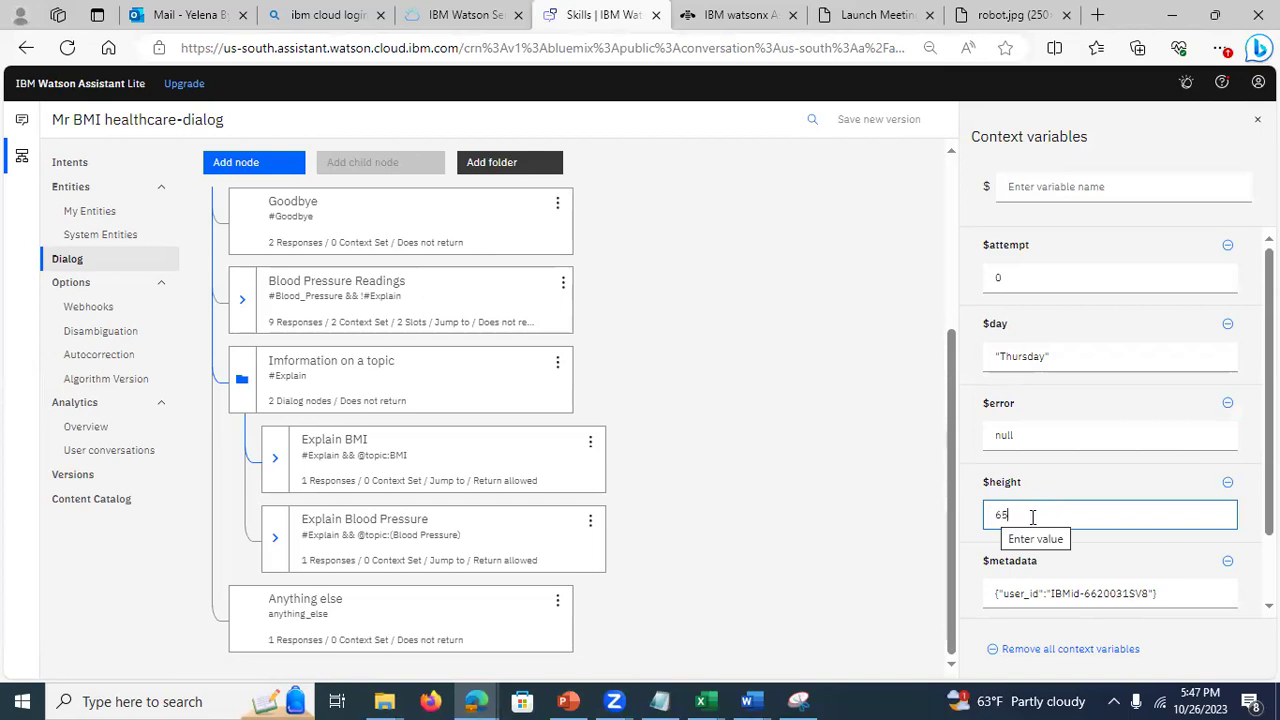
mouse_move(1033, 516)
left_mouse_down()
mouse_move(993, 516)
mouse_move(1015, 514)
left_mouse_up()
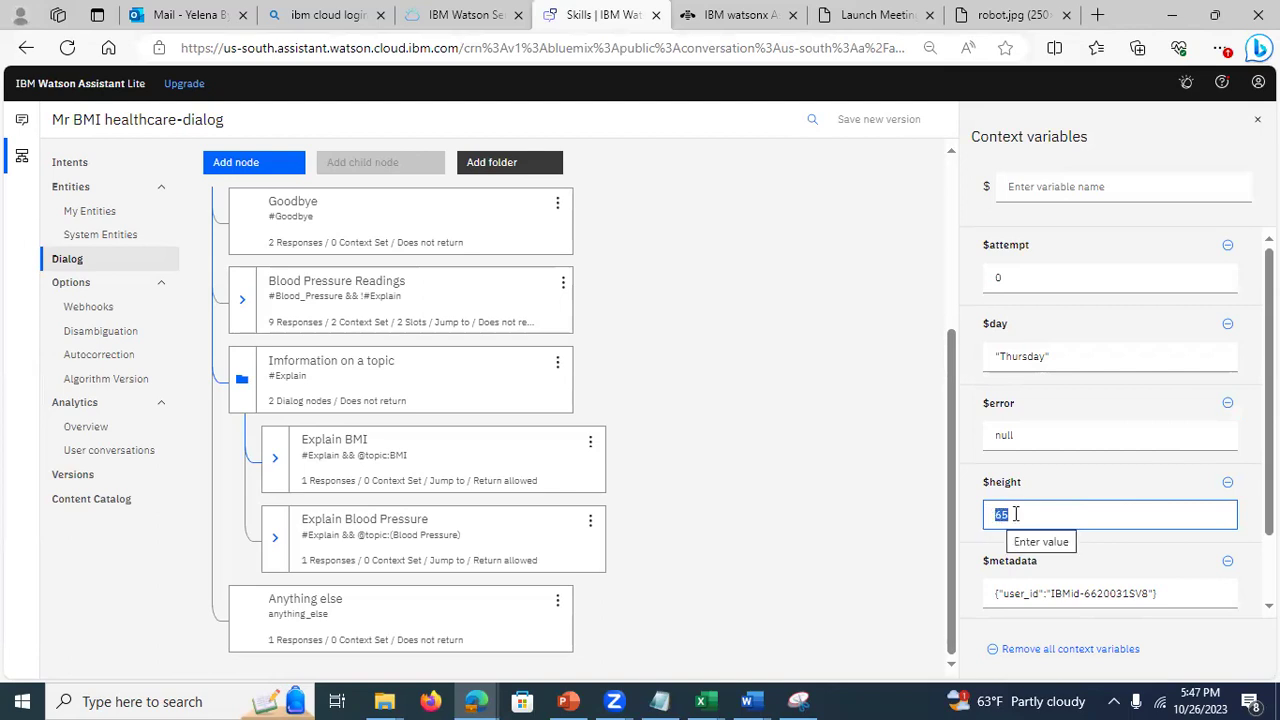
left_click(997, 516)
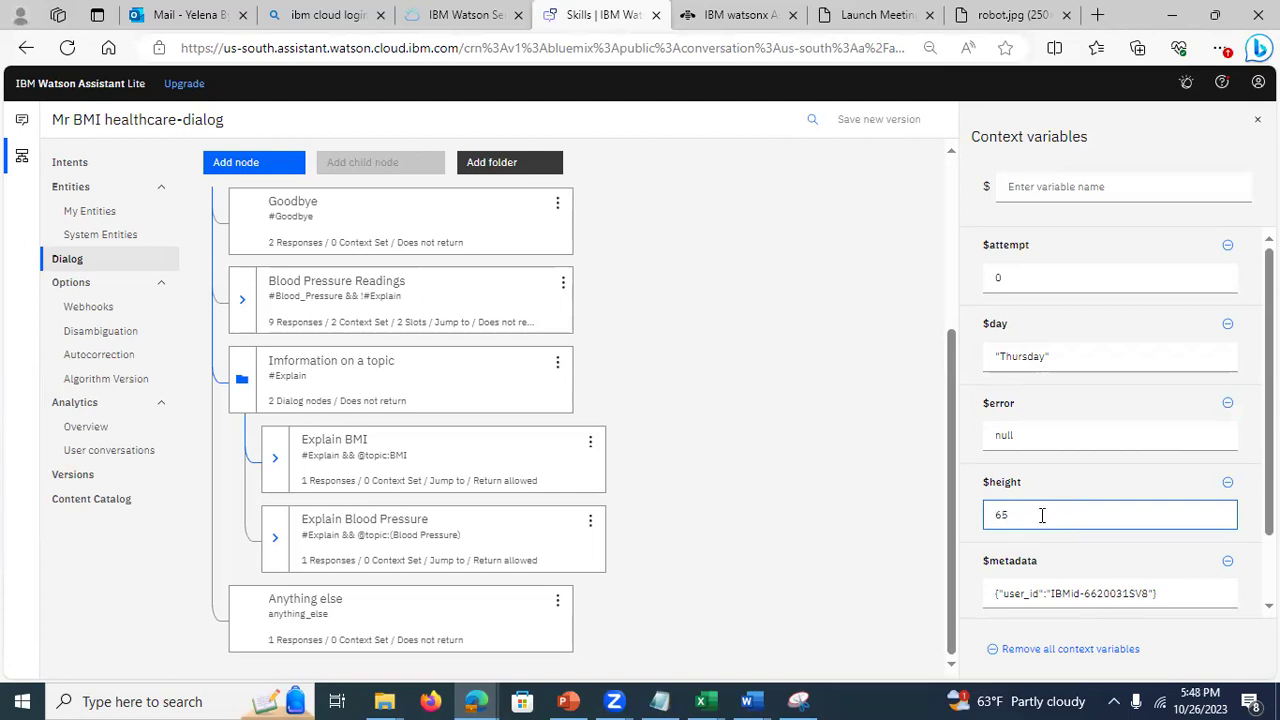
left_click(1257, 119)
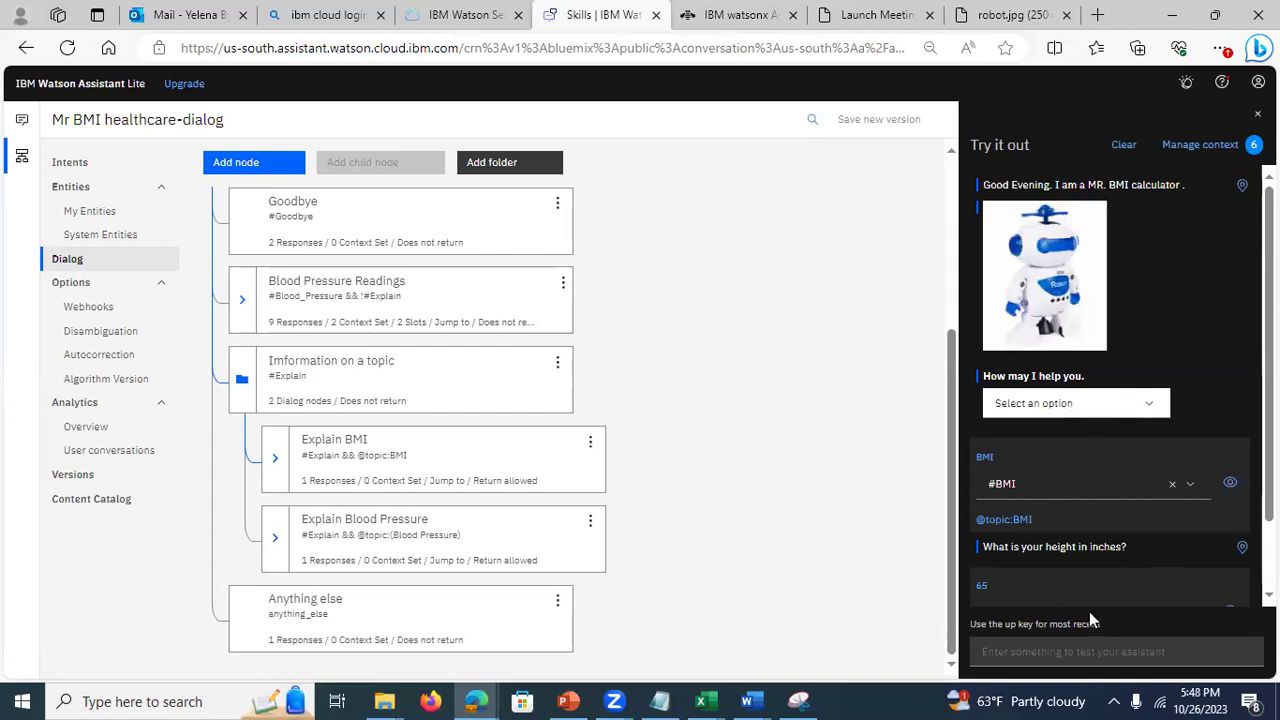
Step: Answer the chatbot's weight question with 130
left_click(1025, 650)
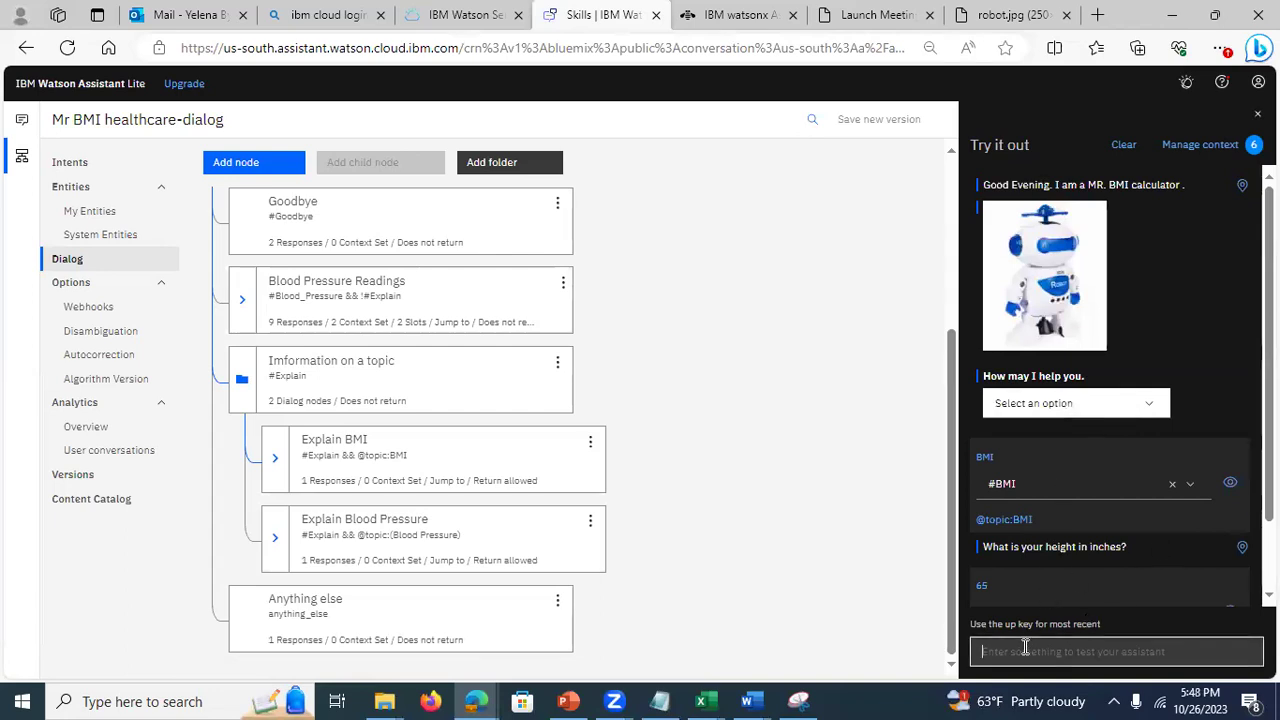
type("130")
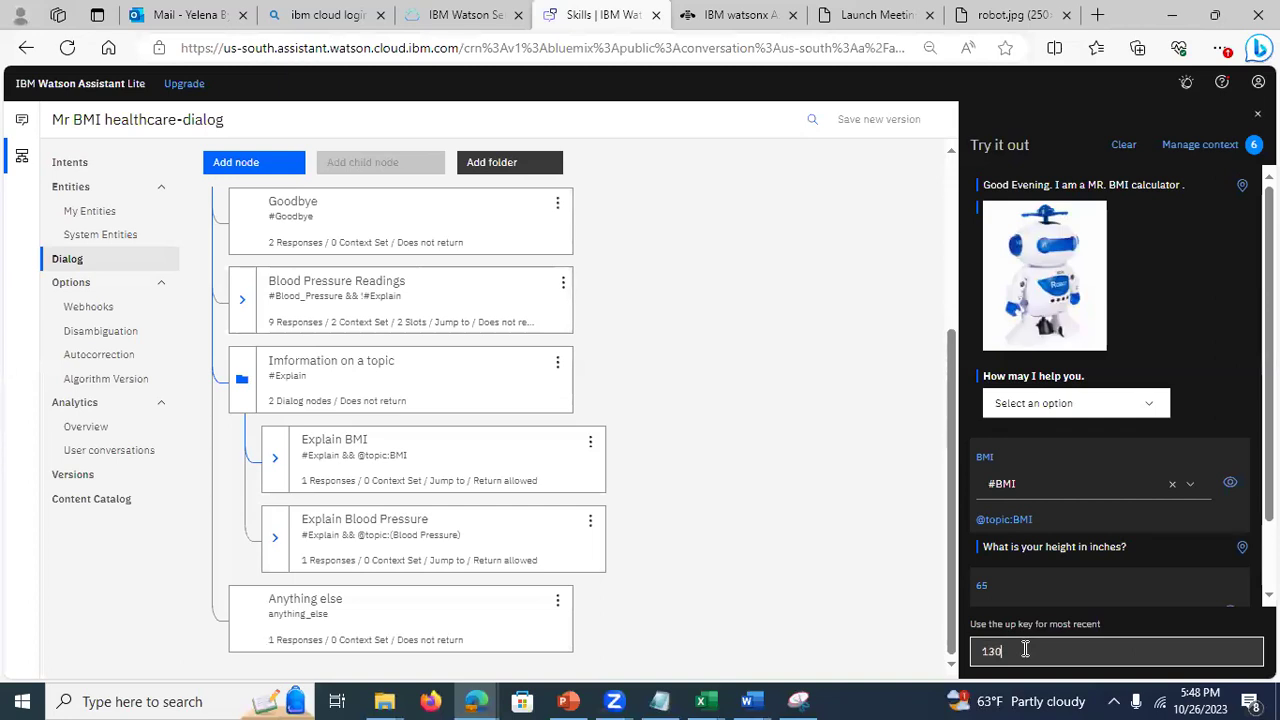
key("Return")
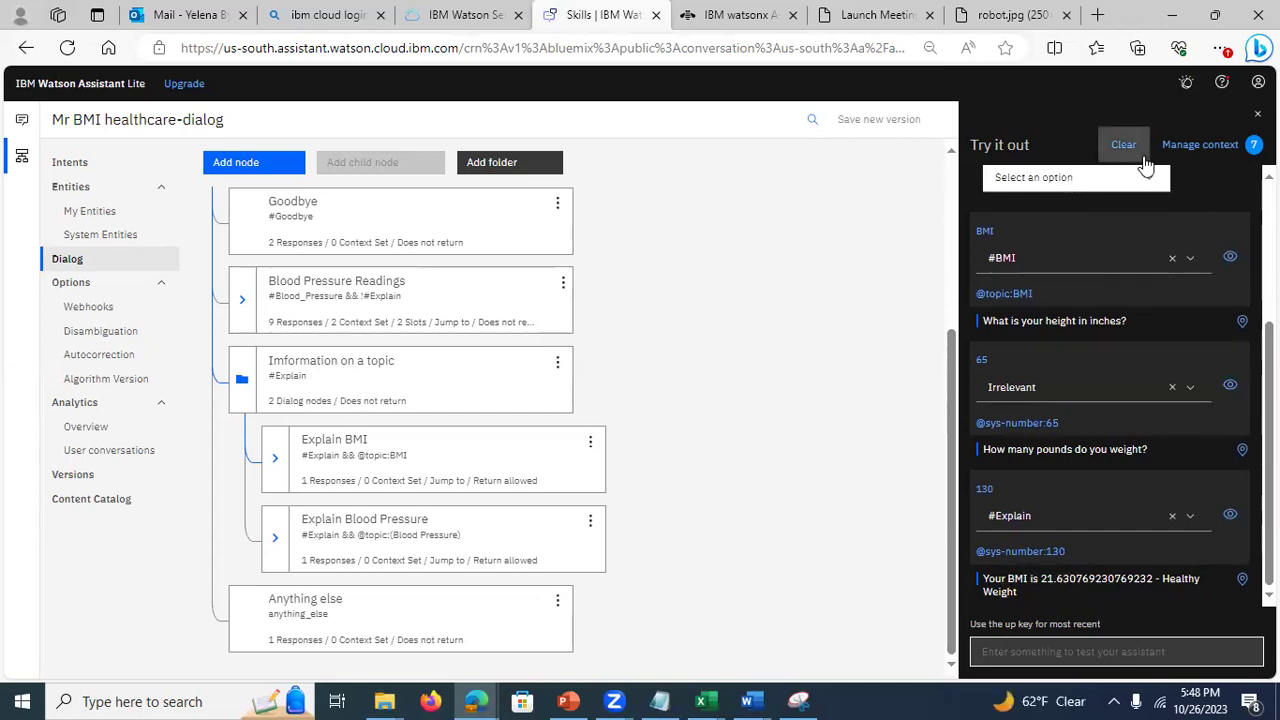
Step: Inspect the $weight context variable set from the weight answer, leave its value as is, and return to the test chat
left_click(1228, 149)
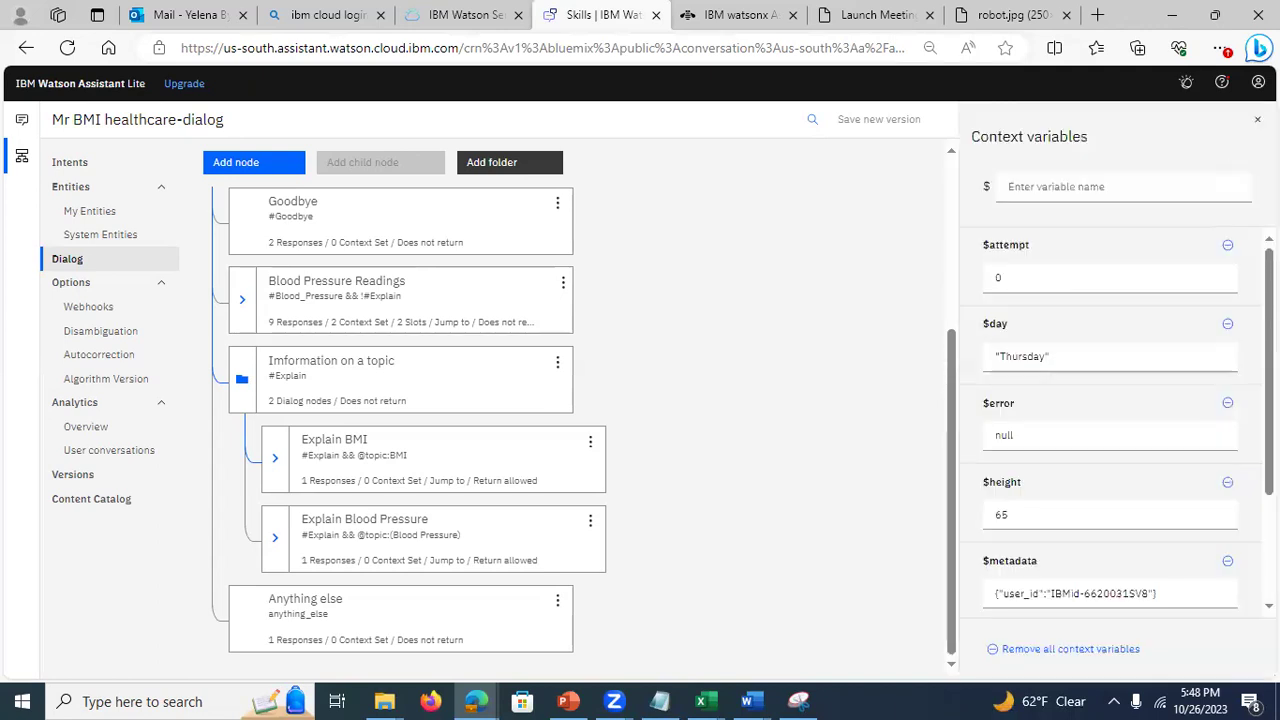
key("ctrl+a")
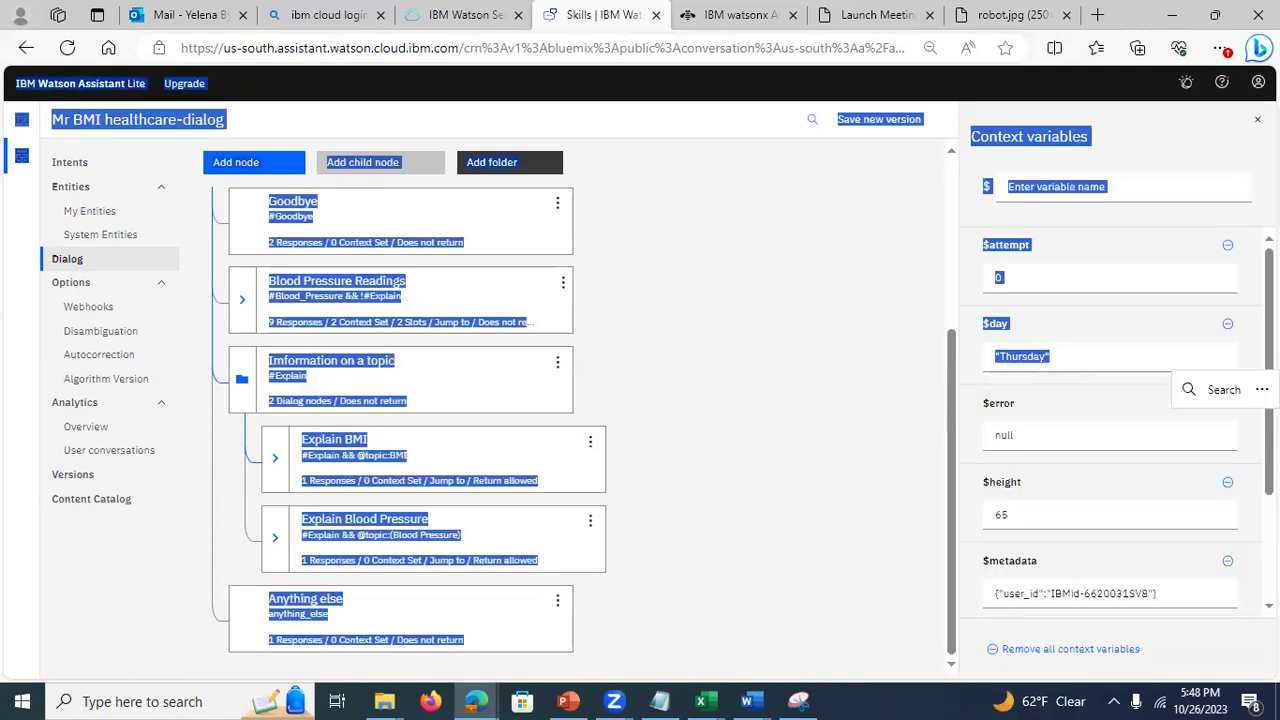
left_click(780, 420)
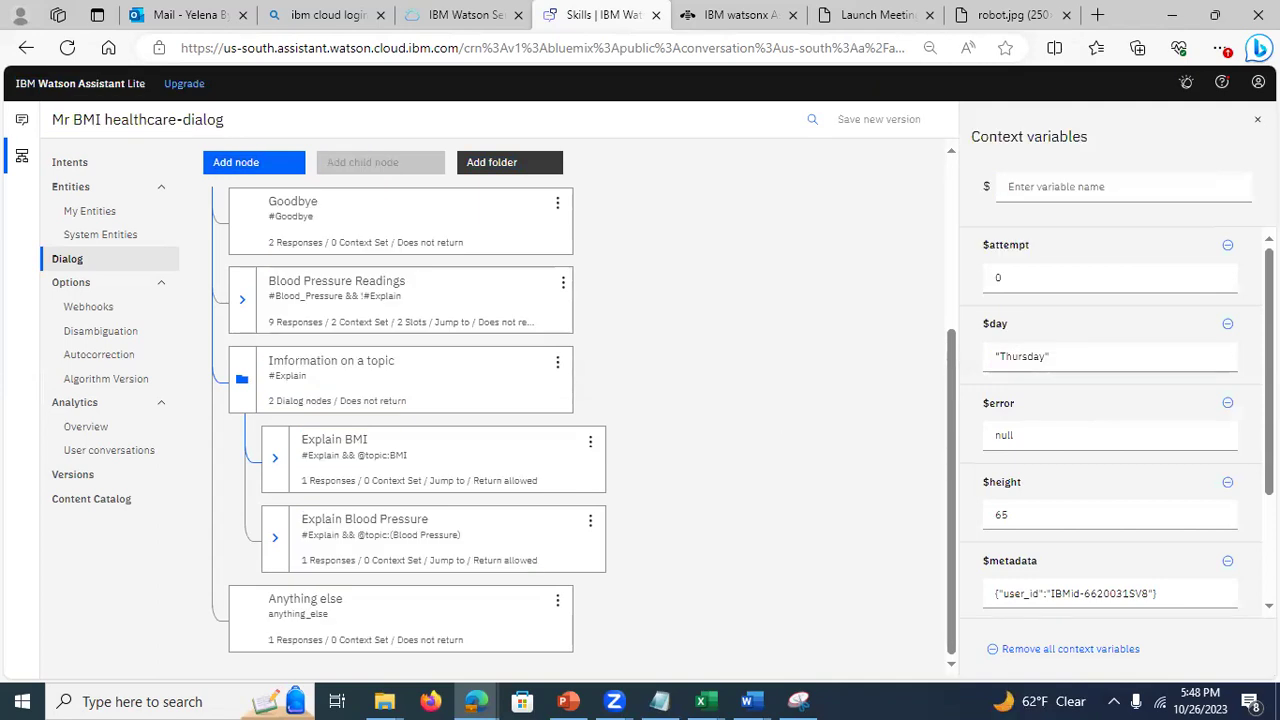
scroll(1078, 565, "down", 3)
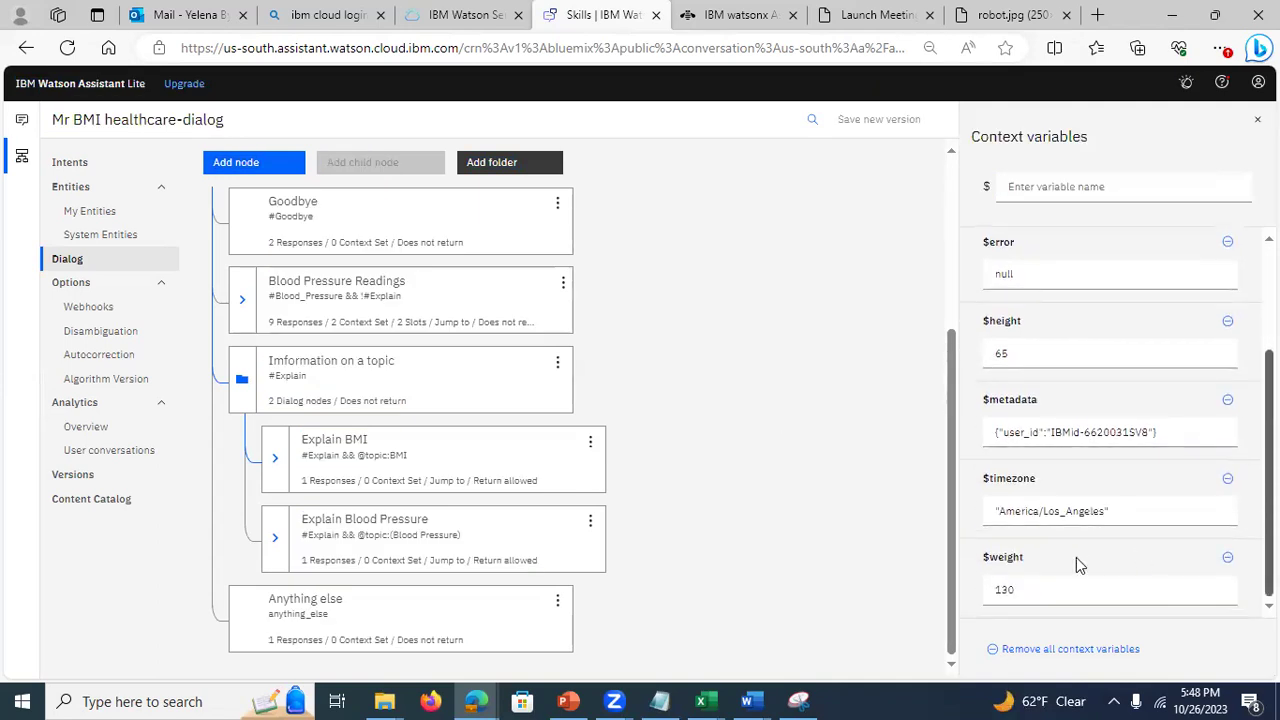
left_click(1040, 588)
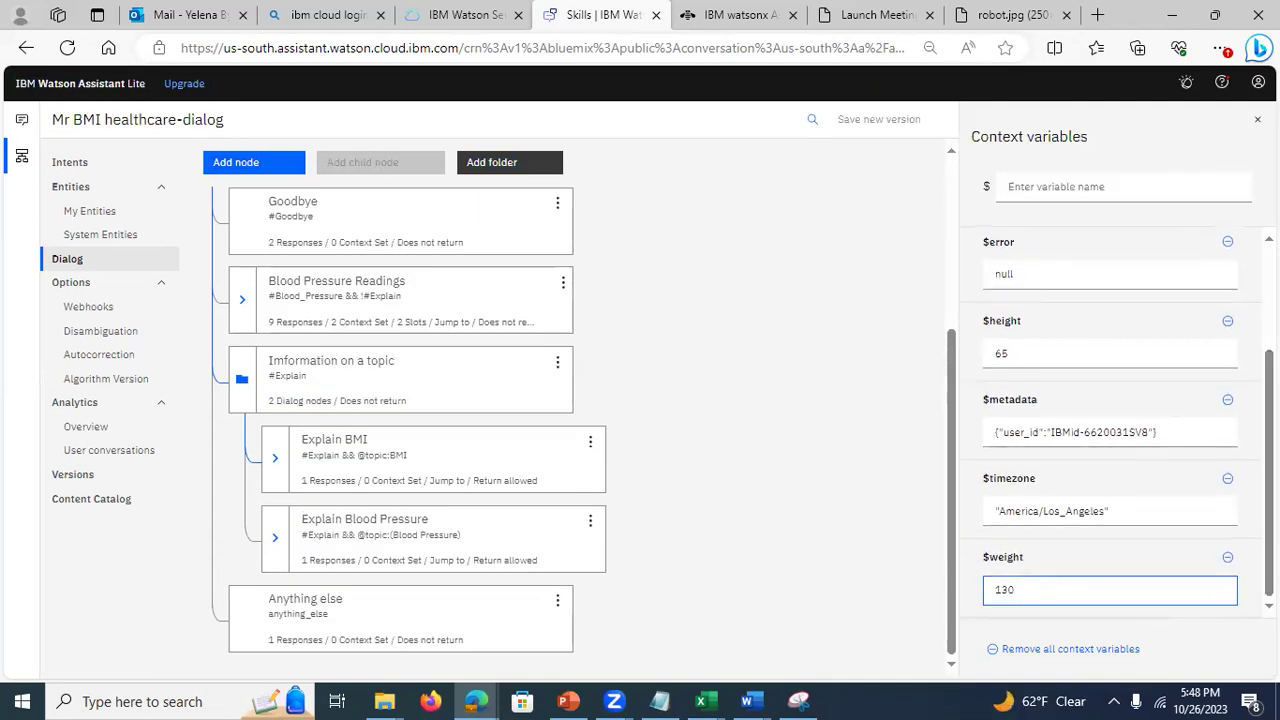
scroll(1110, 420, "up", 3)
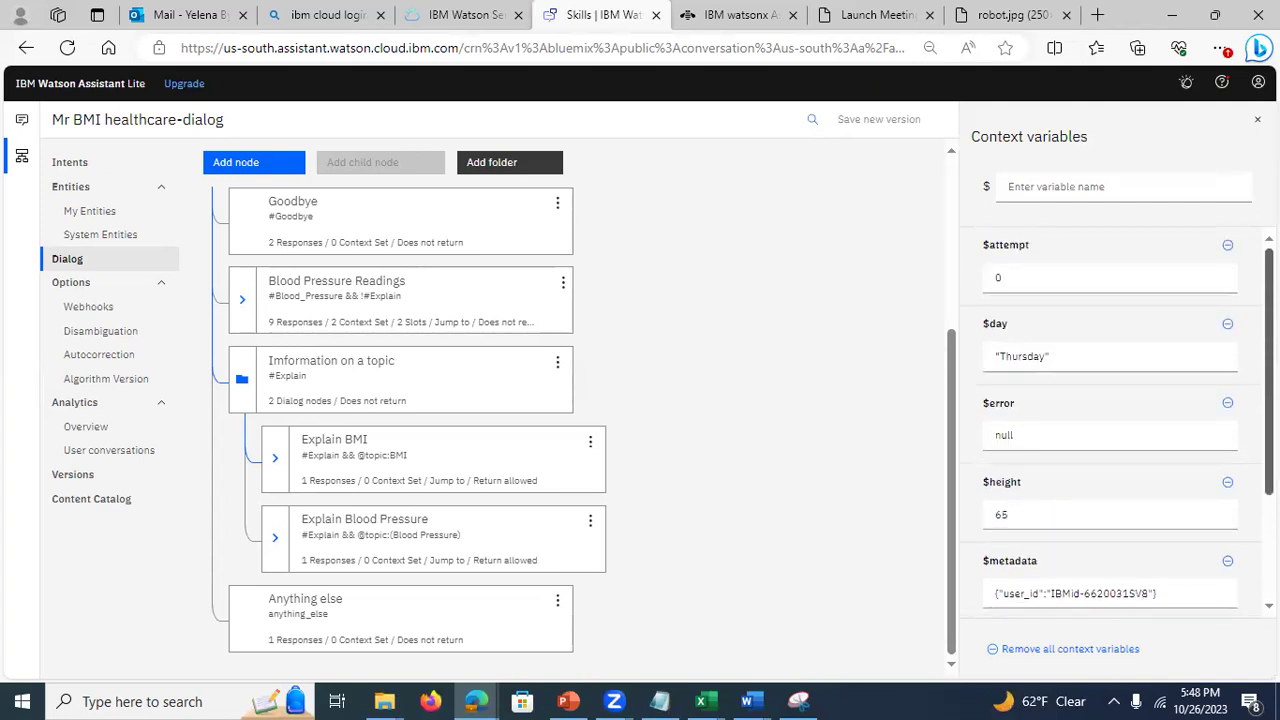
left_click(1207, 121)
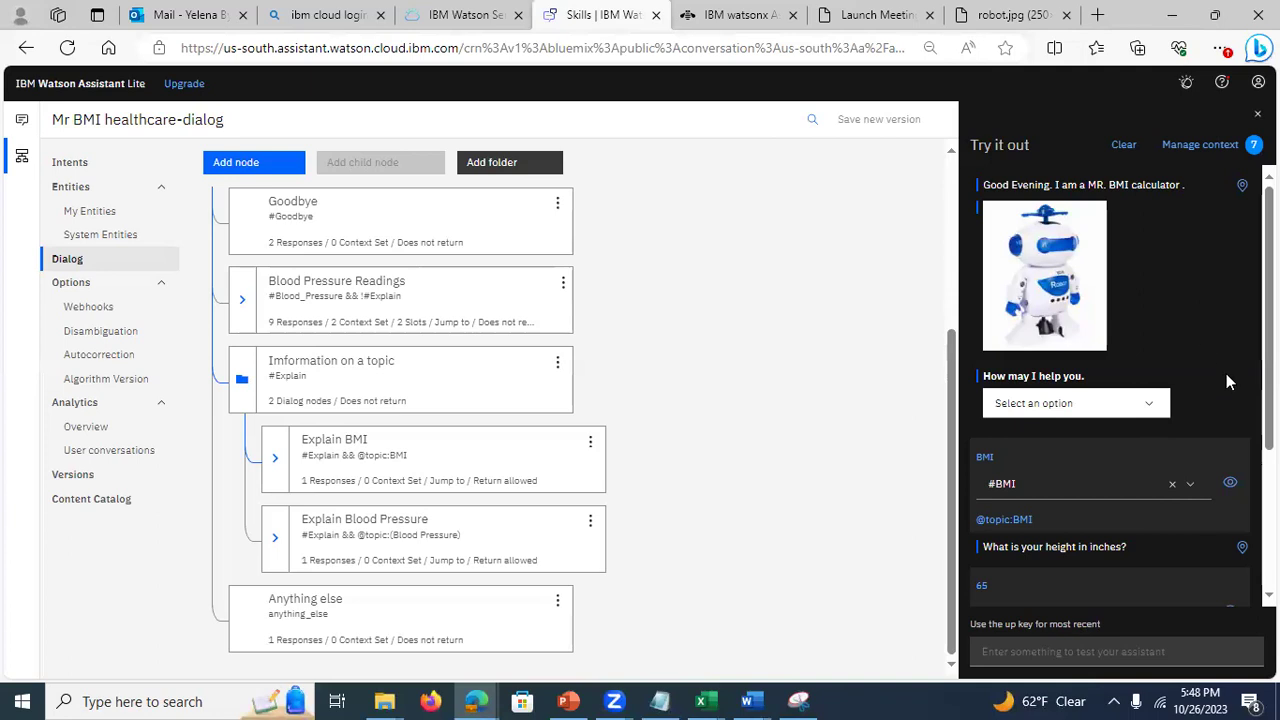
Step: Review the estimated BMI reply in the test chat and clear the conversation
scroll(1226, 373, "down", 3)
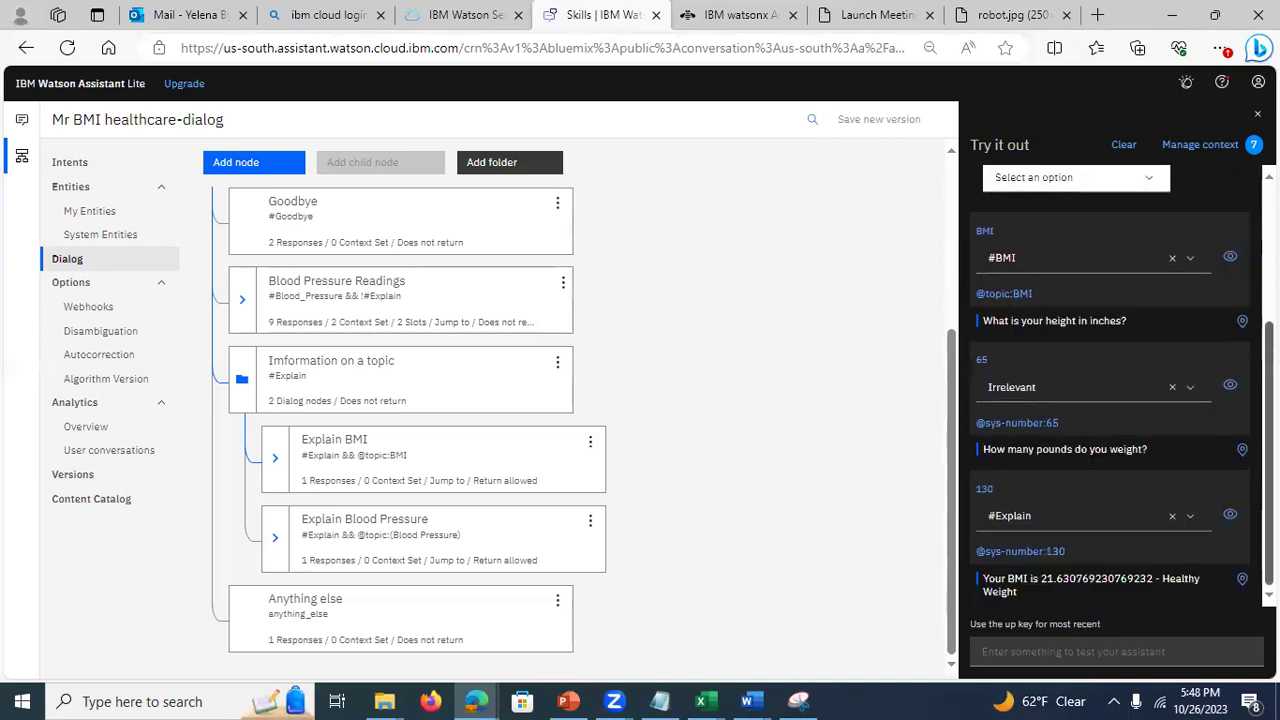
left_click(1090, 652)
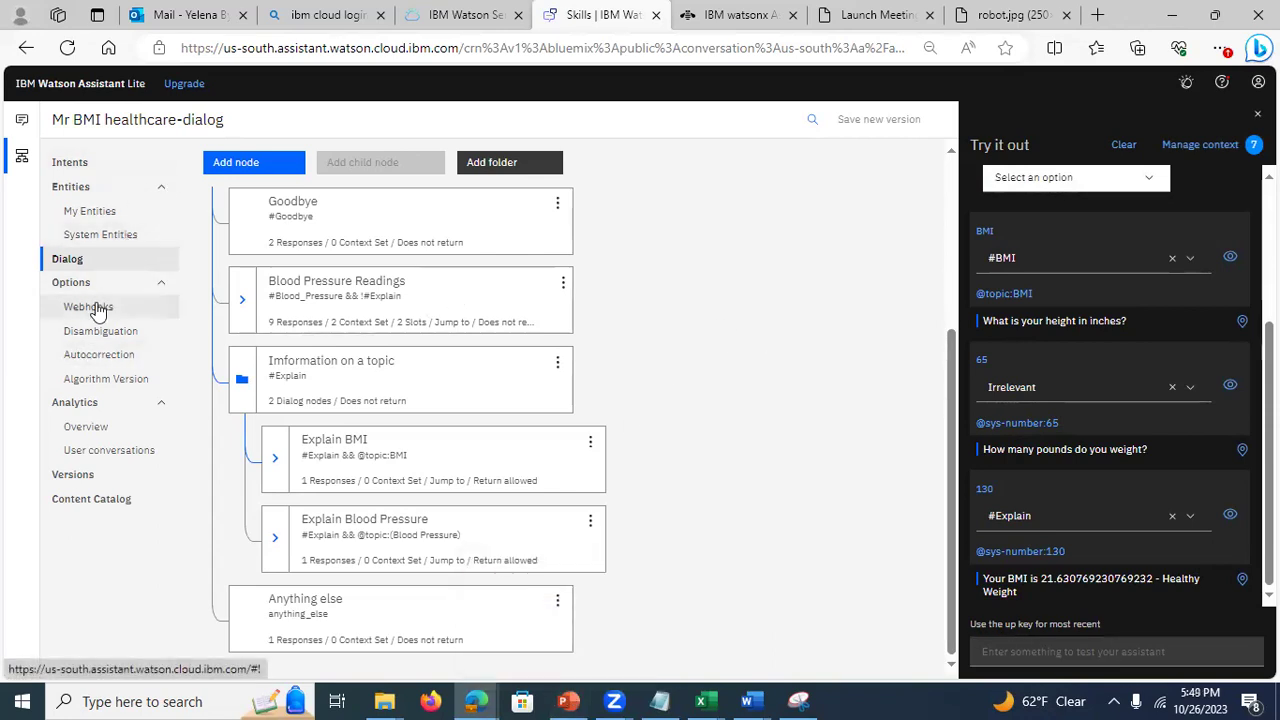
left_click(1126, 145)
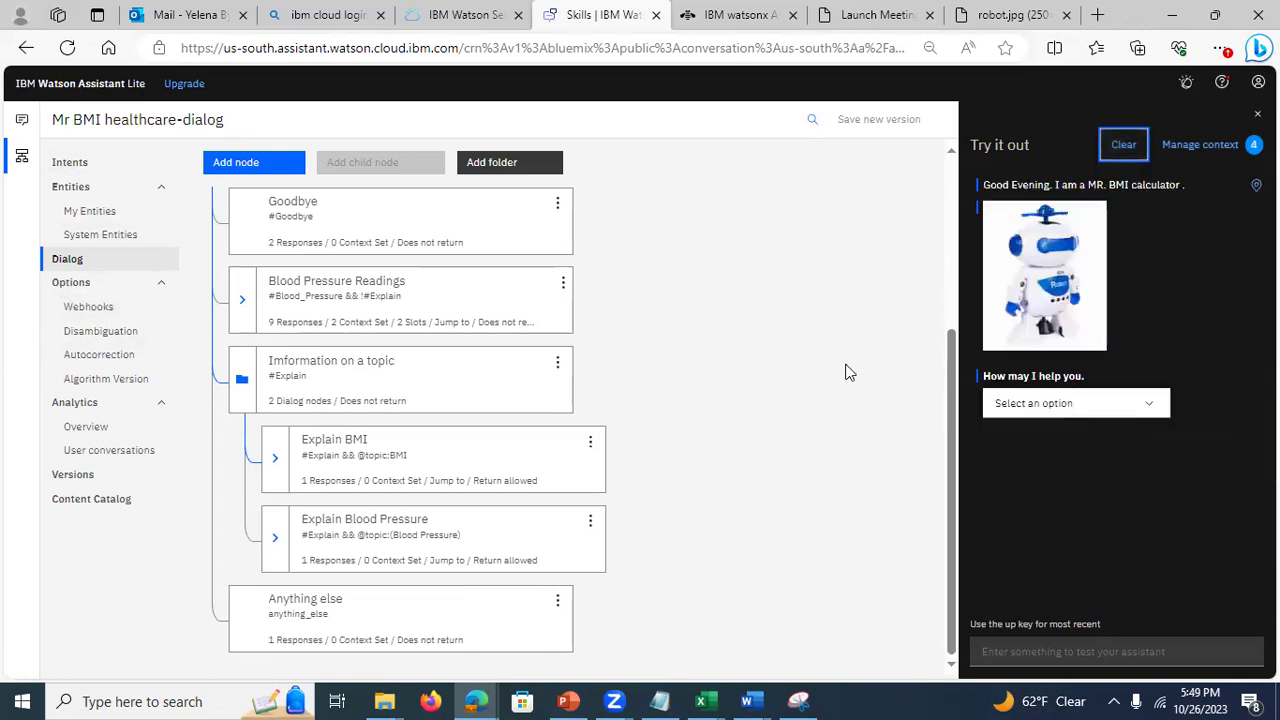
Step: Switch to PowerPoint and go through the slides on the Estimate BMI test, the email test and building the virtual assistant
left_click(568, 700)
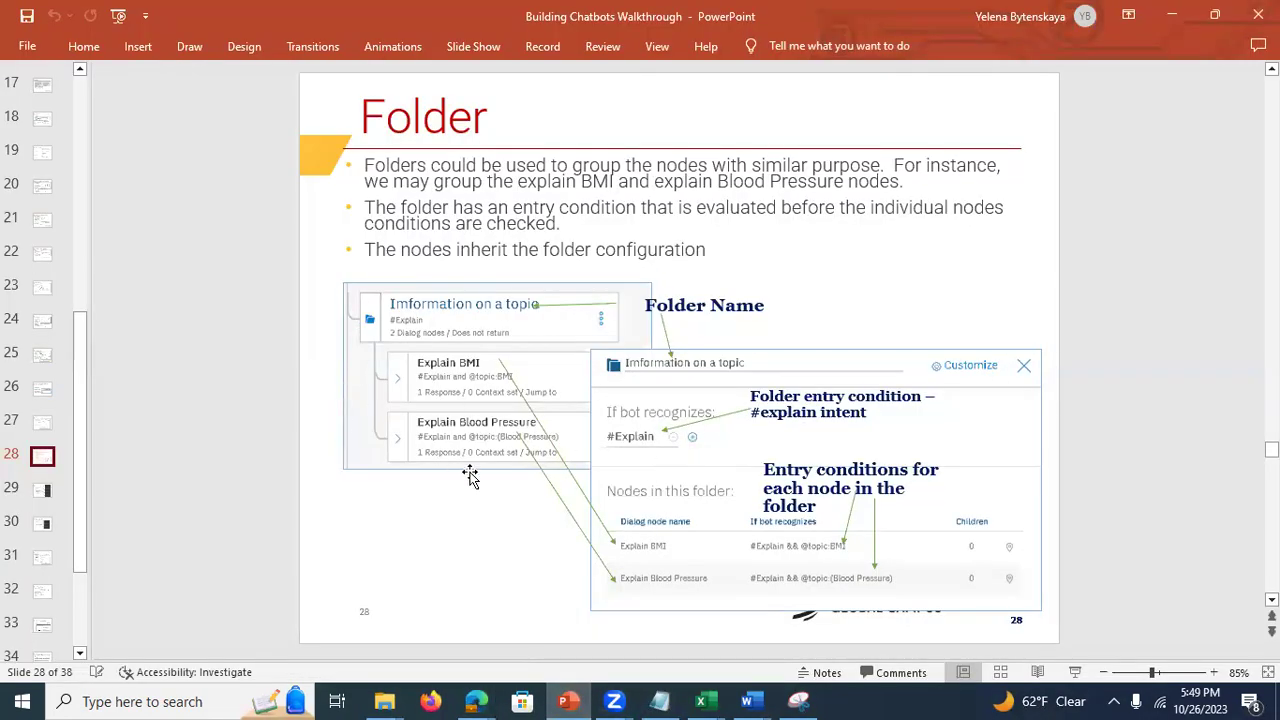
left_click(42, 492)
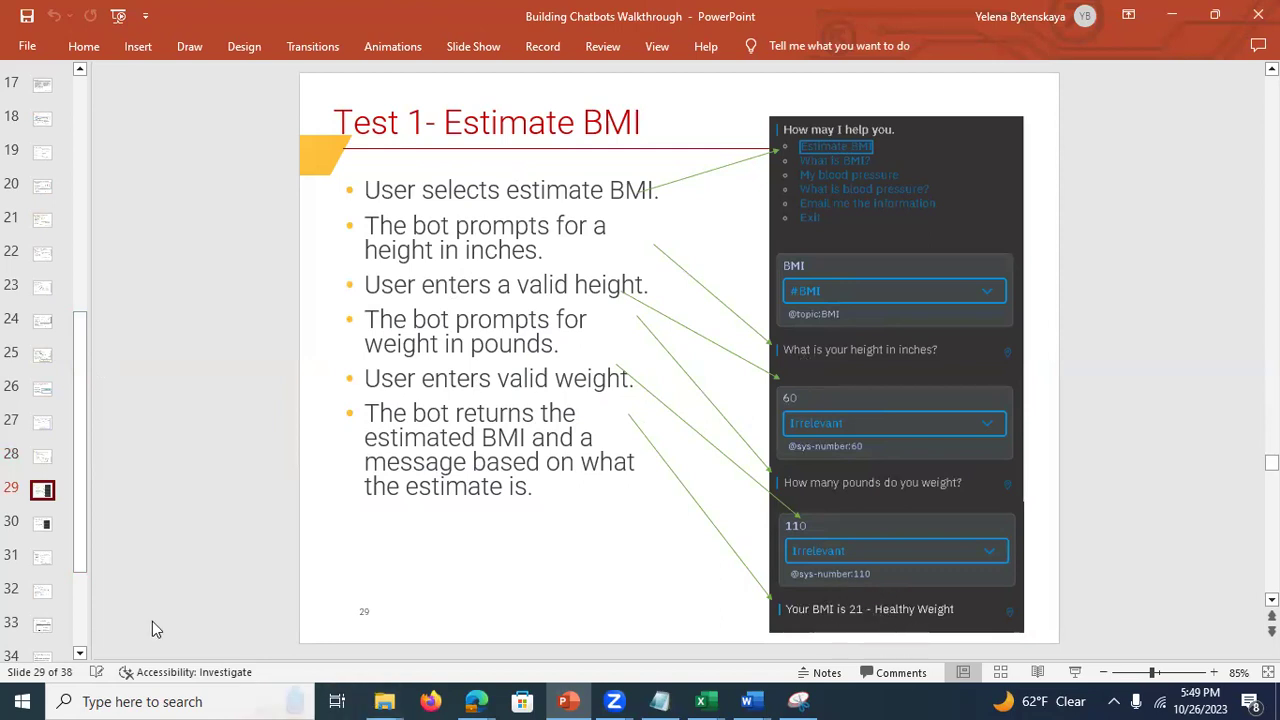
left_click(41, 521)
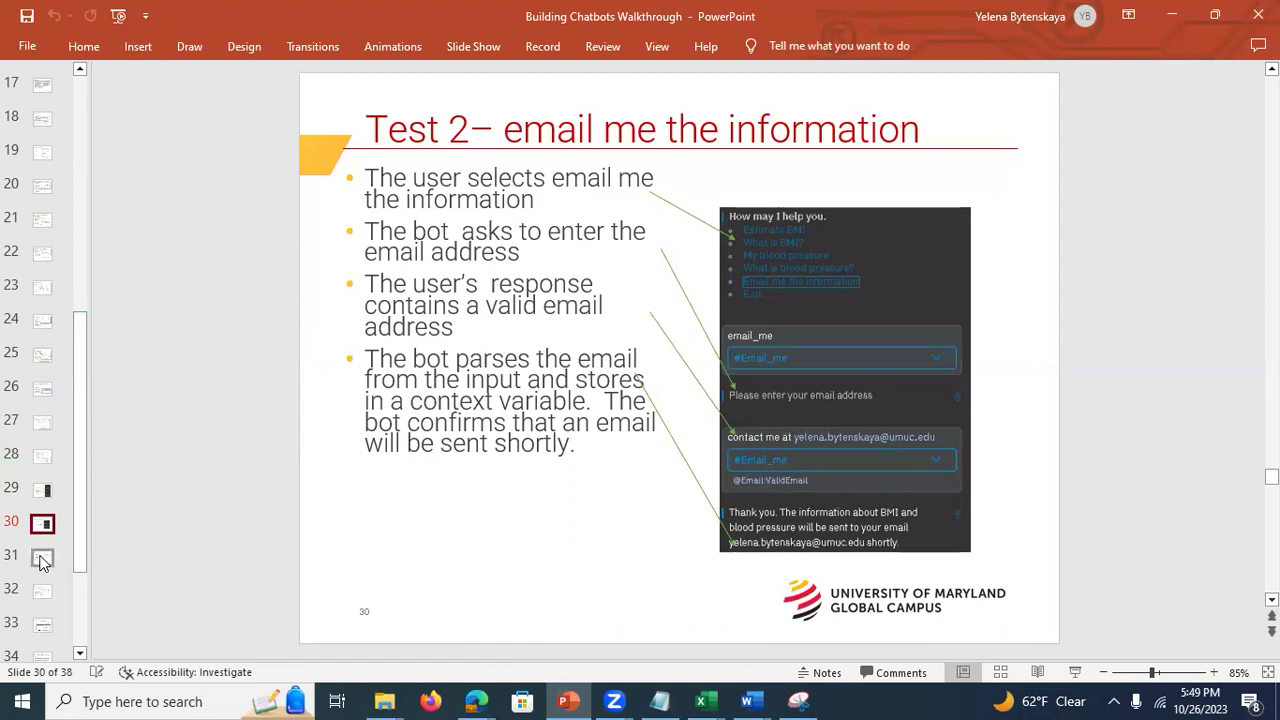
left_click(41, 559)
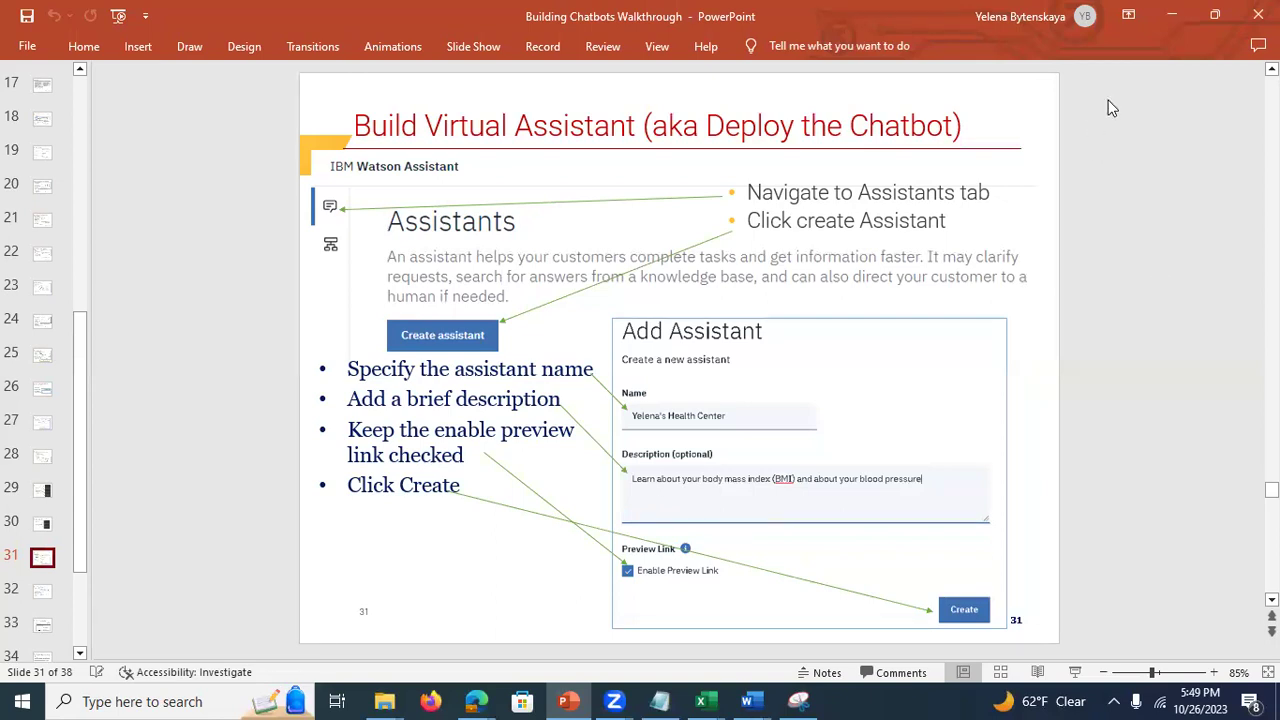
Step: Back in Watson Assistant, create an assistant named with the presenter's full name plus "Healthcare" and add the existing Mr BMI healthcare-dialog skill
key("alt+Tab")
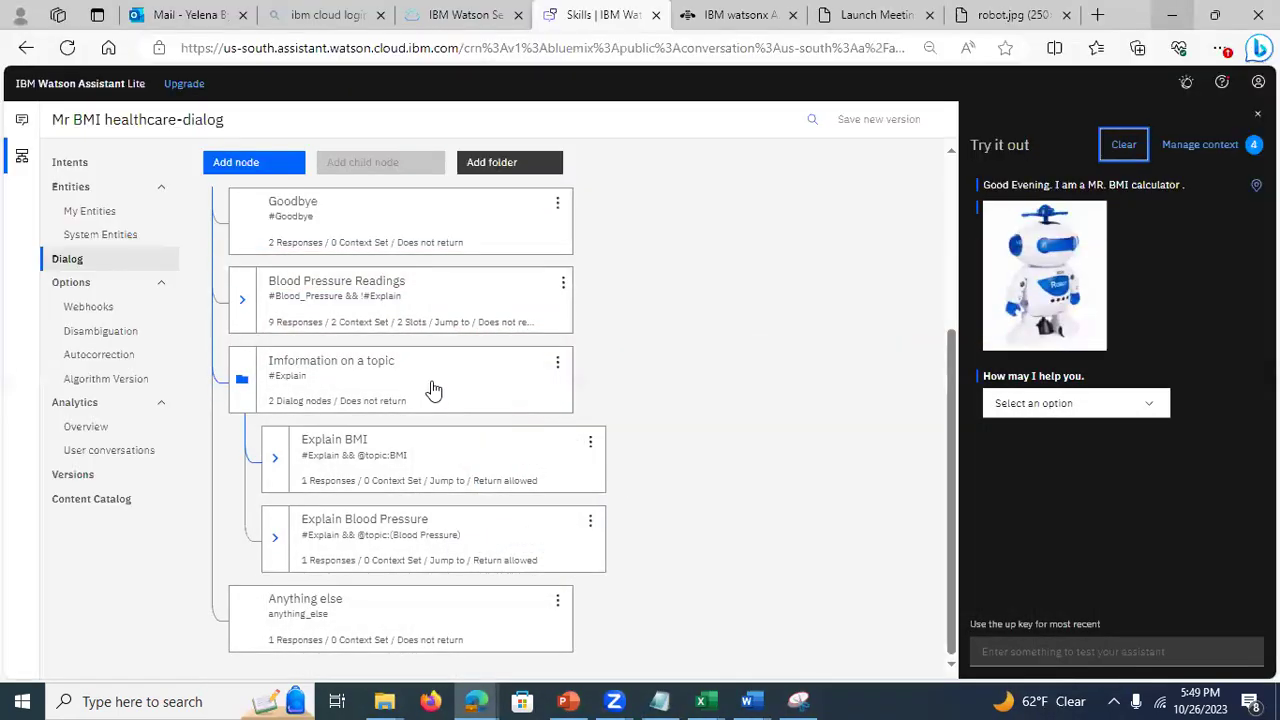
left_click(22, 119)
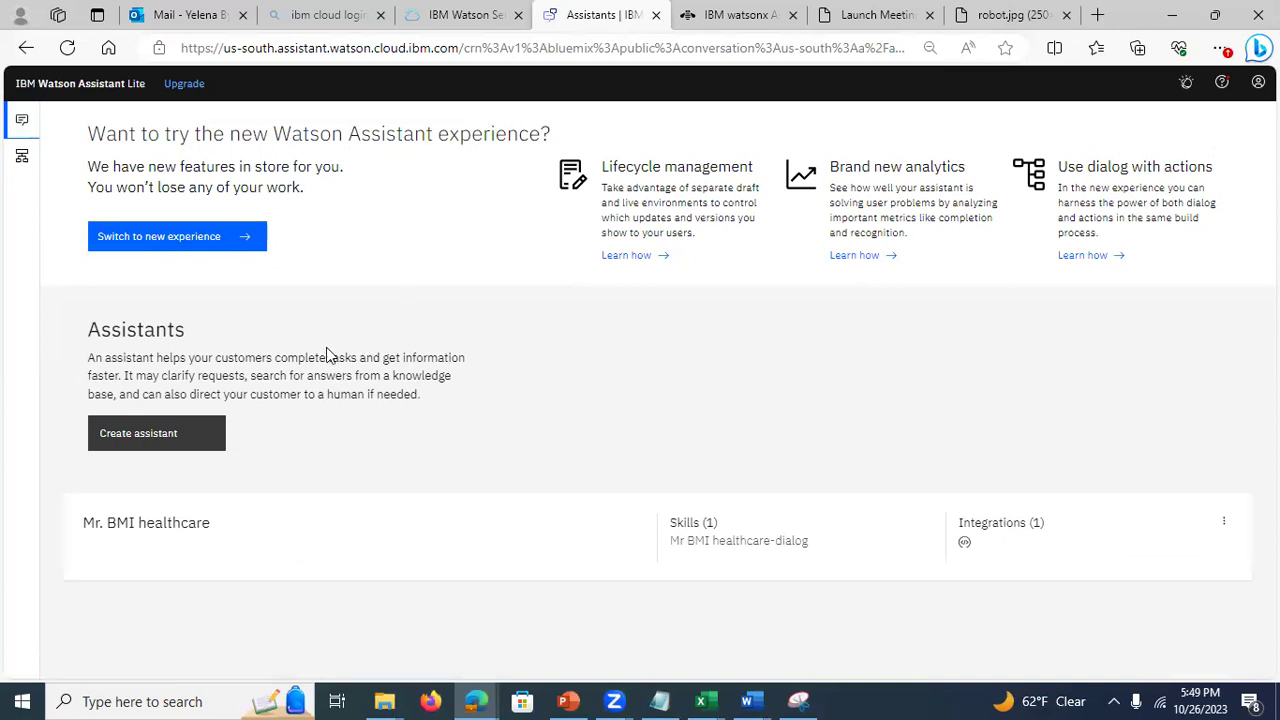
left_click(152, 442)
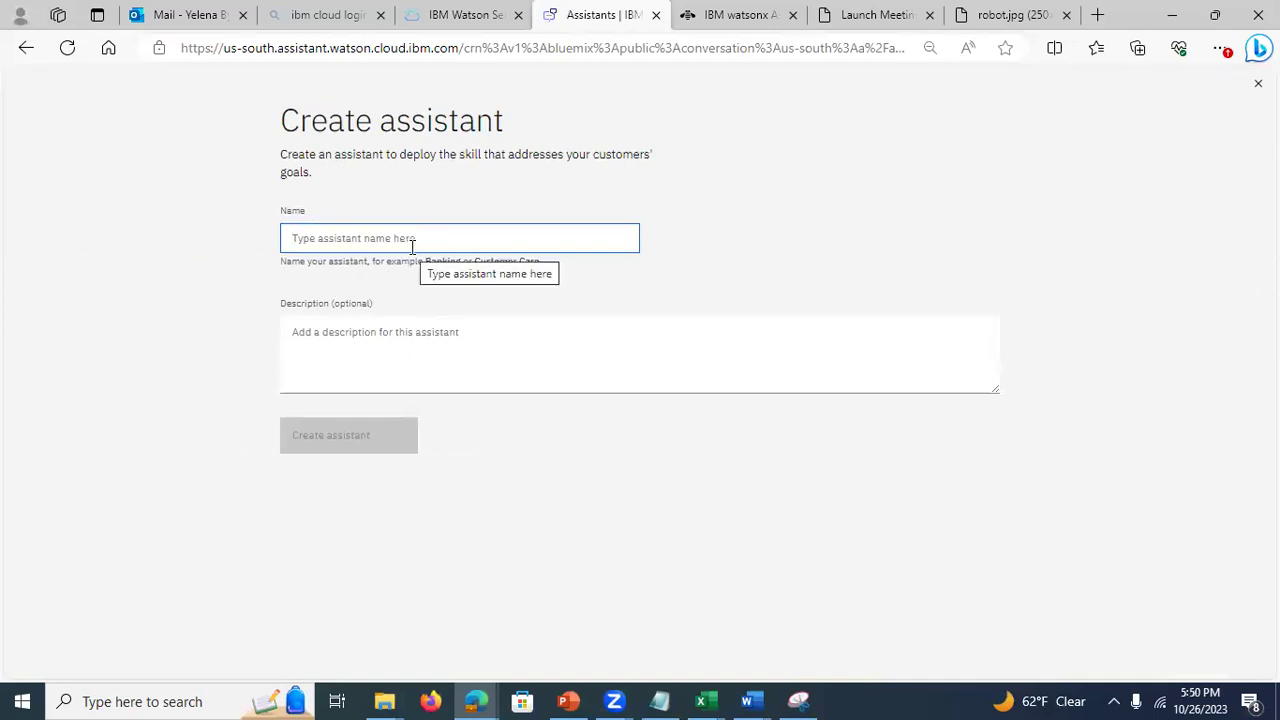
type("Yelena")
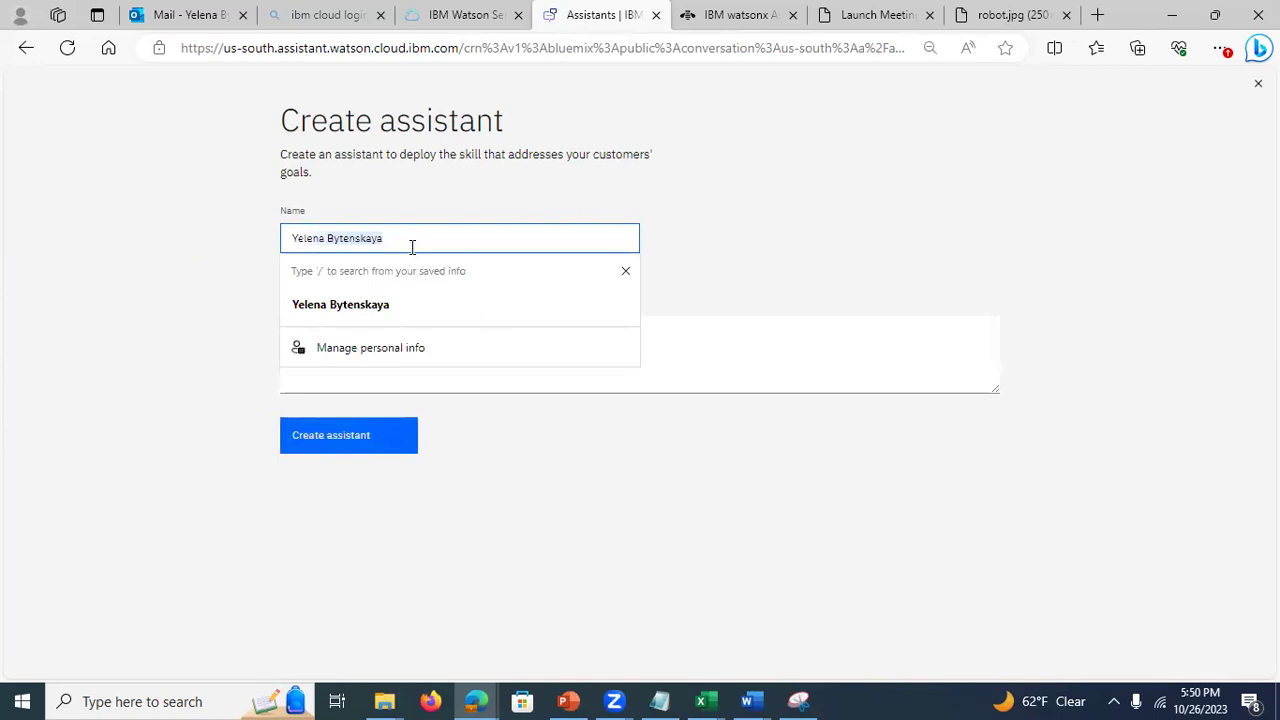
key("Tab")
left_click(413, 244)
type("Healthcare")
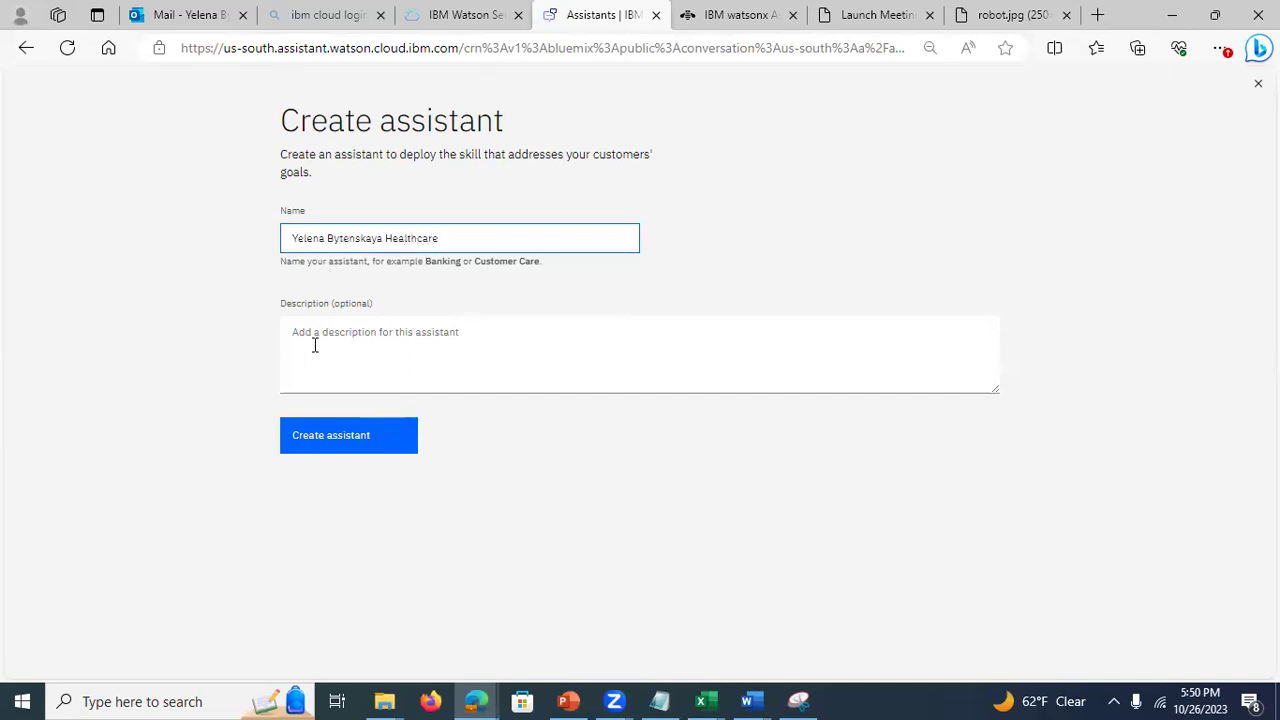
left_click(339, 438)
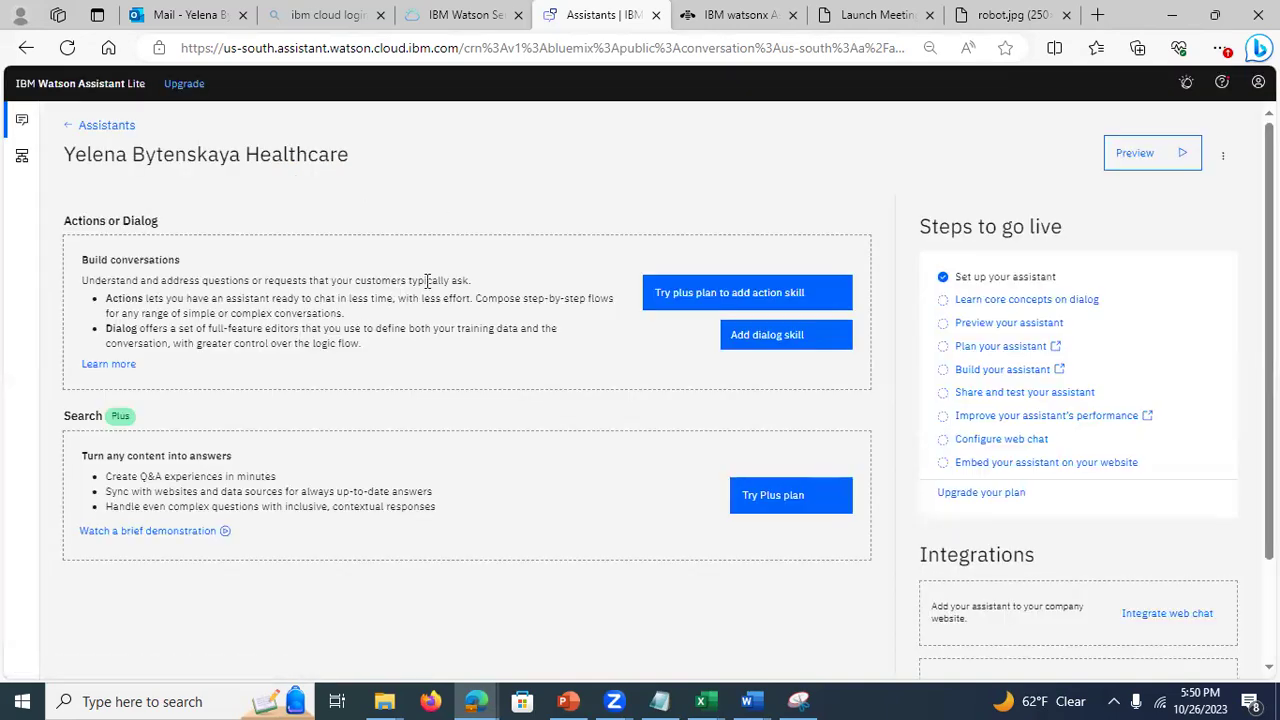
left_click(765, 345)
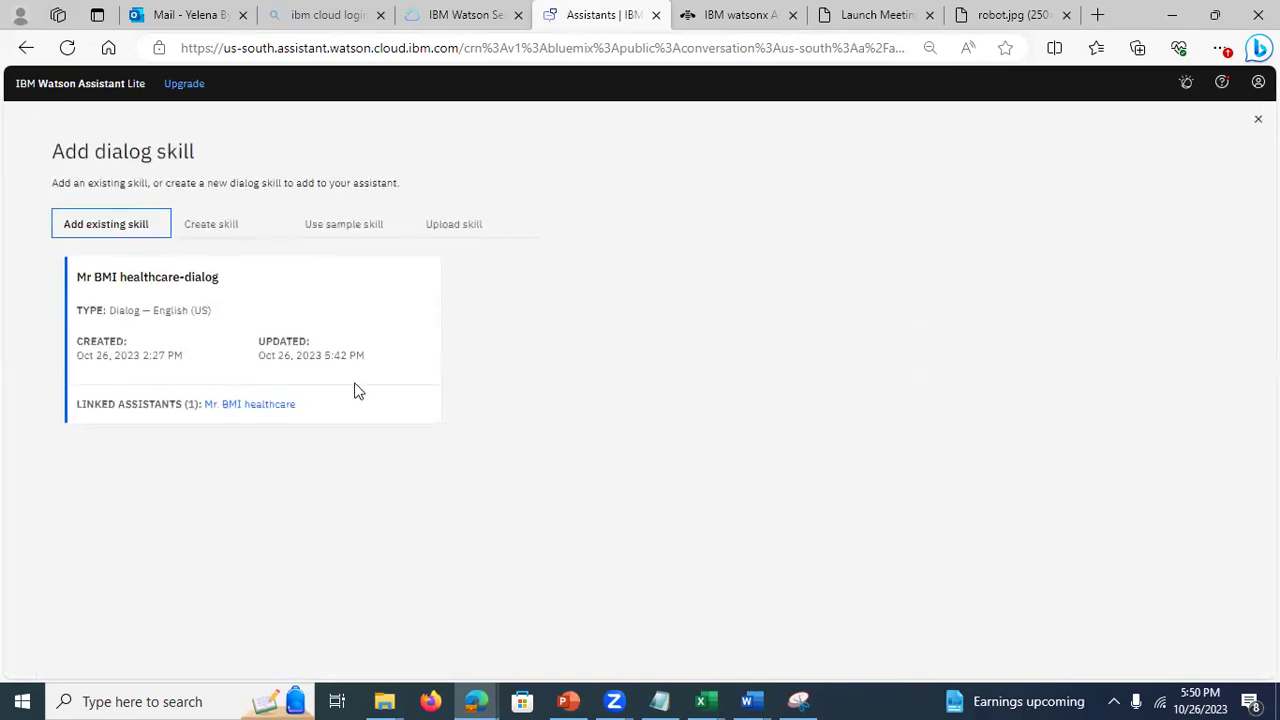
left_click(176, 317)
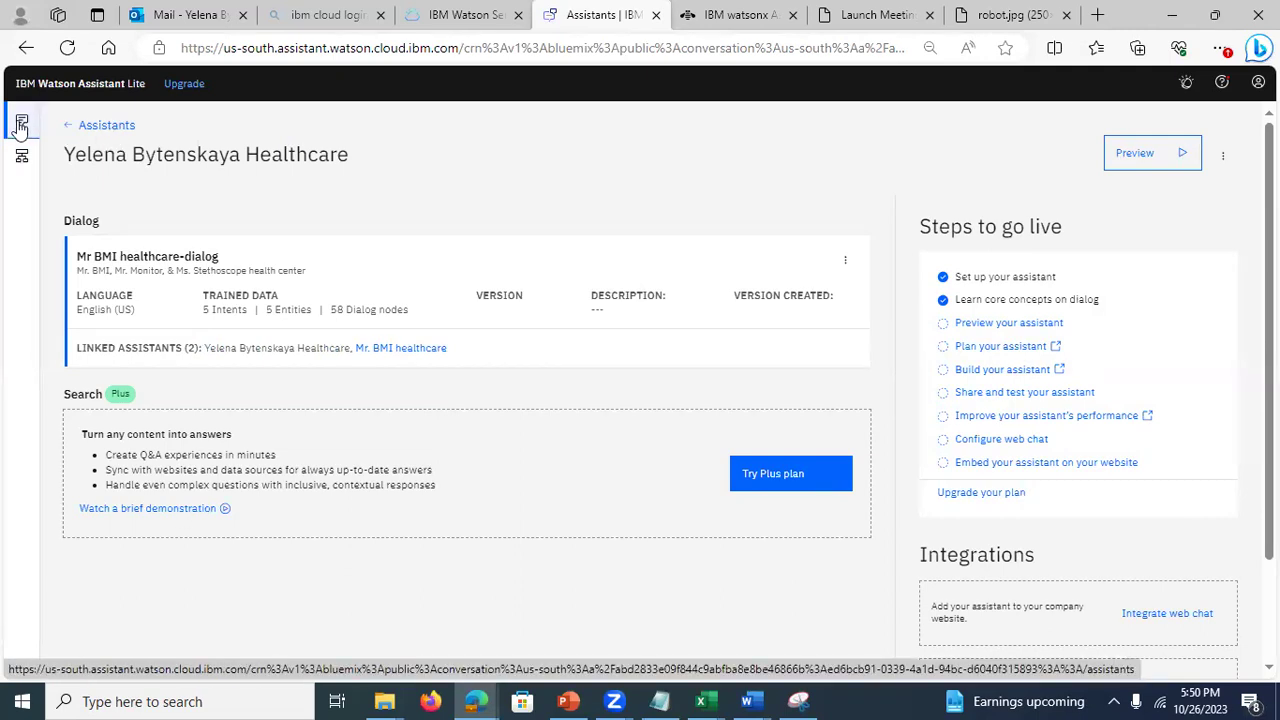
Step: Delete the newly created Healthcare assistant from the assistants list and confirm the deletion
mouse_move(21, 124)
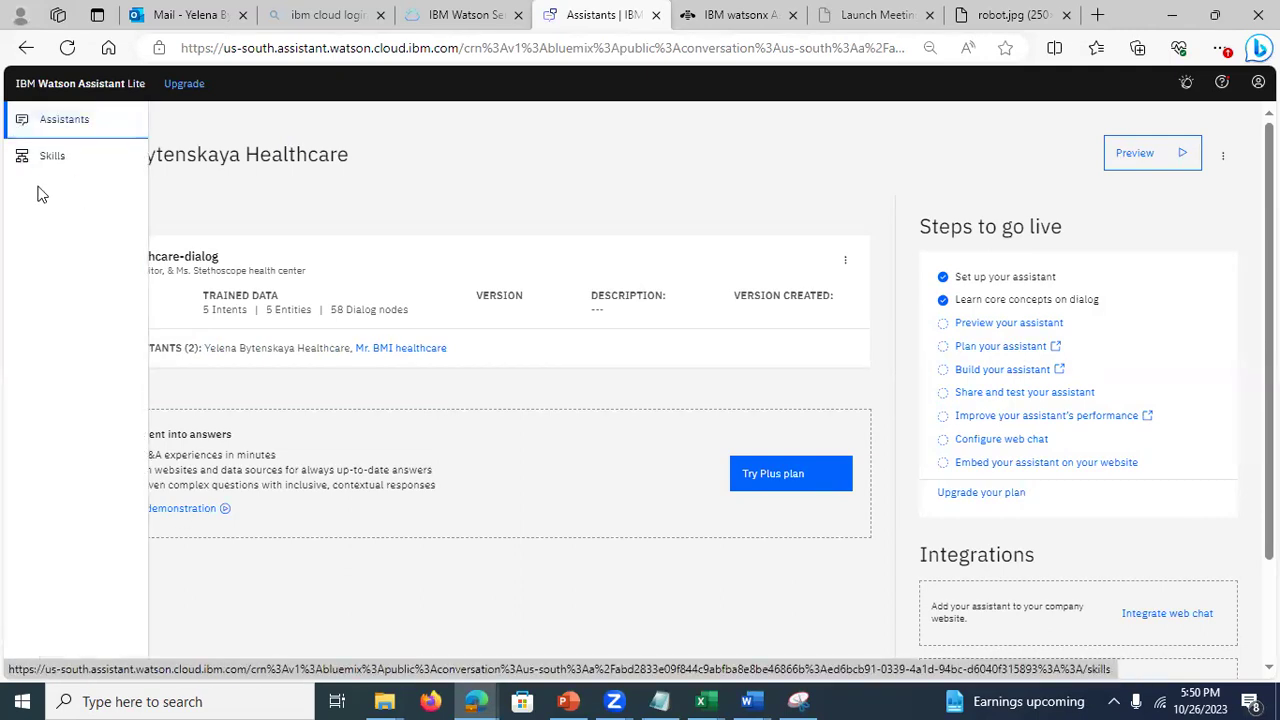
left_click(57, 124)
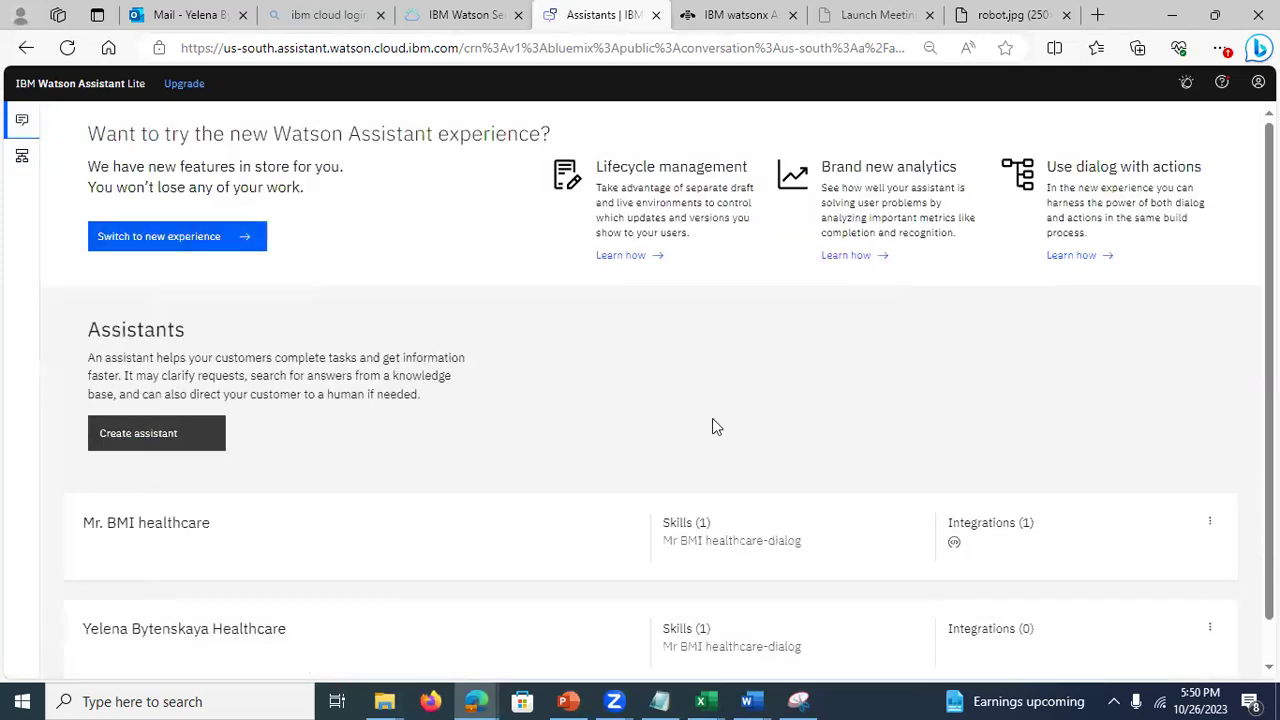
scroll(1250, 440, "down", 1)
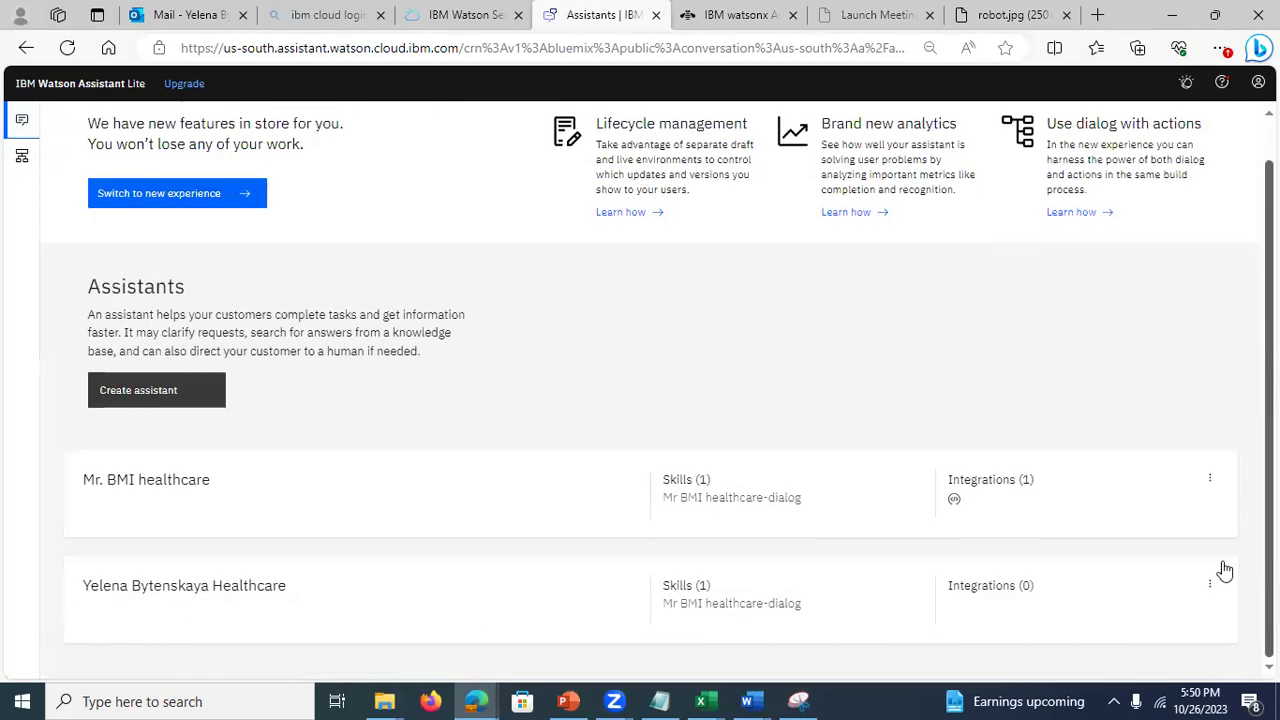
left_click(1210, 588)
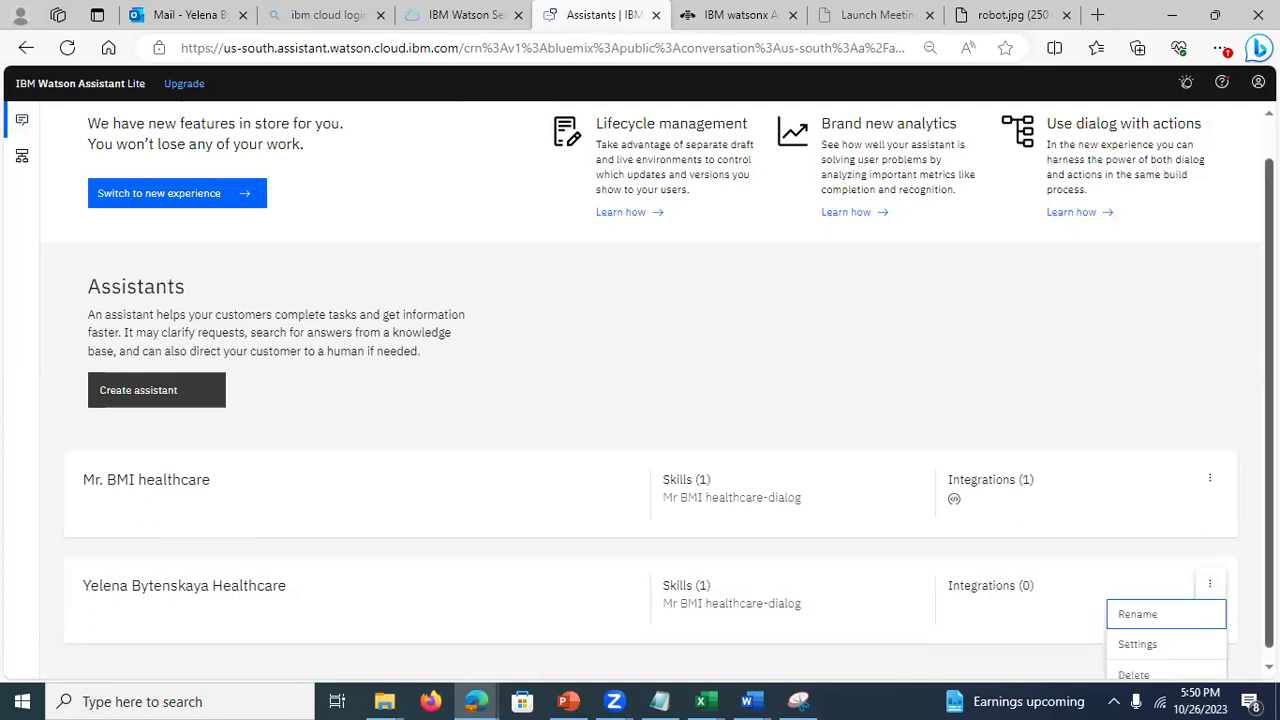
left_click(1160, 676)
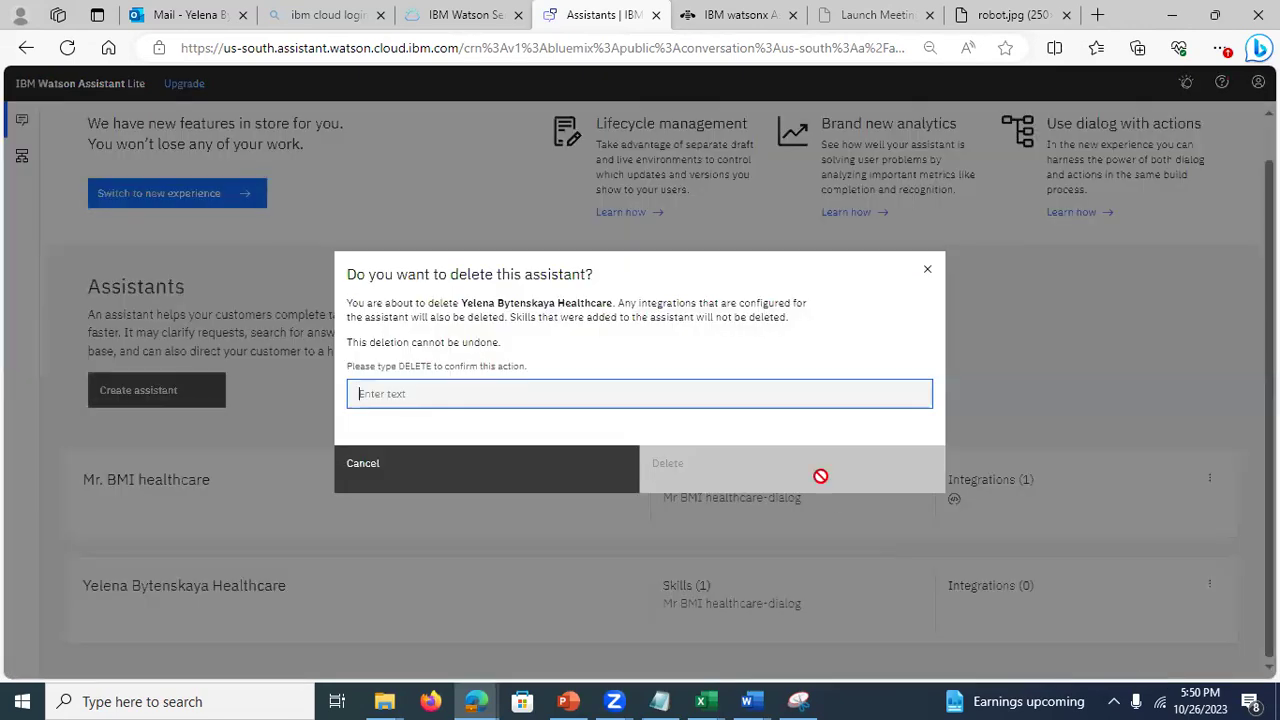
left_click(677, 402)
left_click(608, 459)
left_click(714, 478)
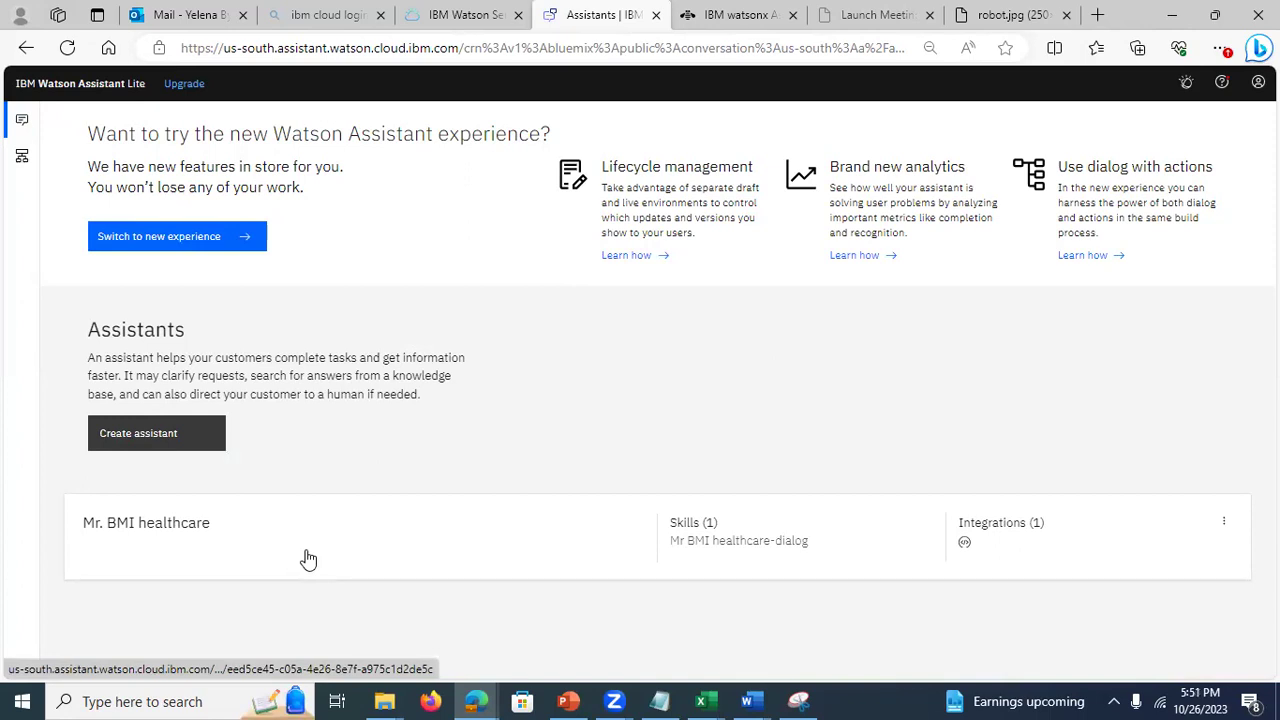
Step: Preview the Mr. BMI healthcare assistant, copy its public share link and close the preview
left_click(395, 532)
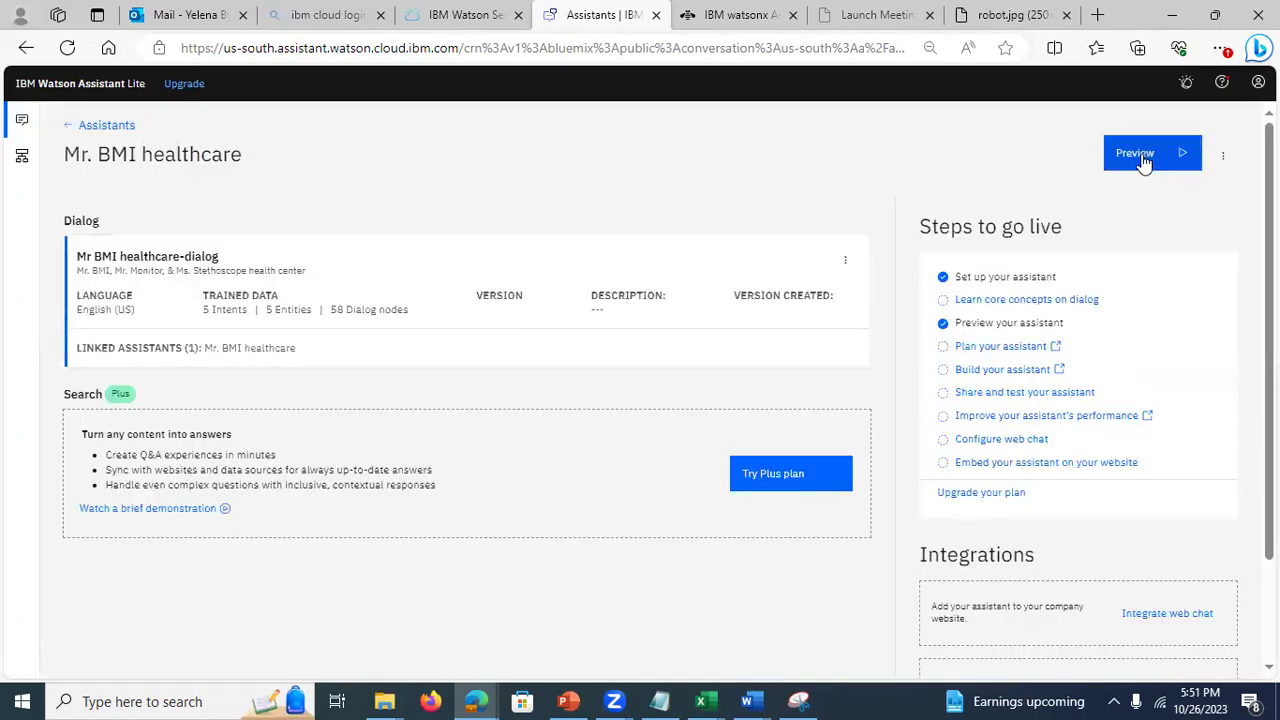
left_click(1146, 162)
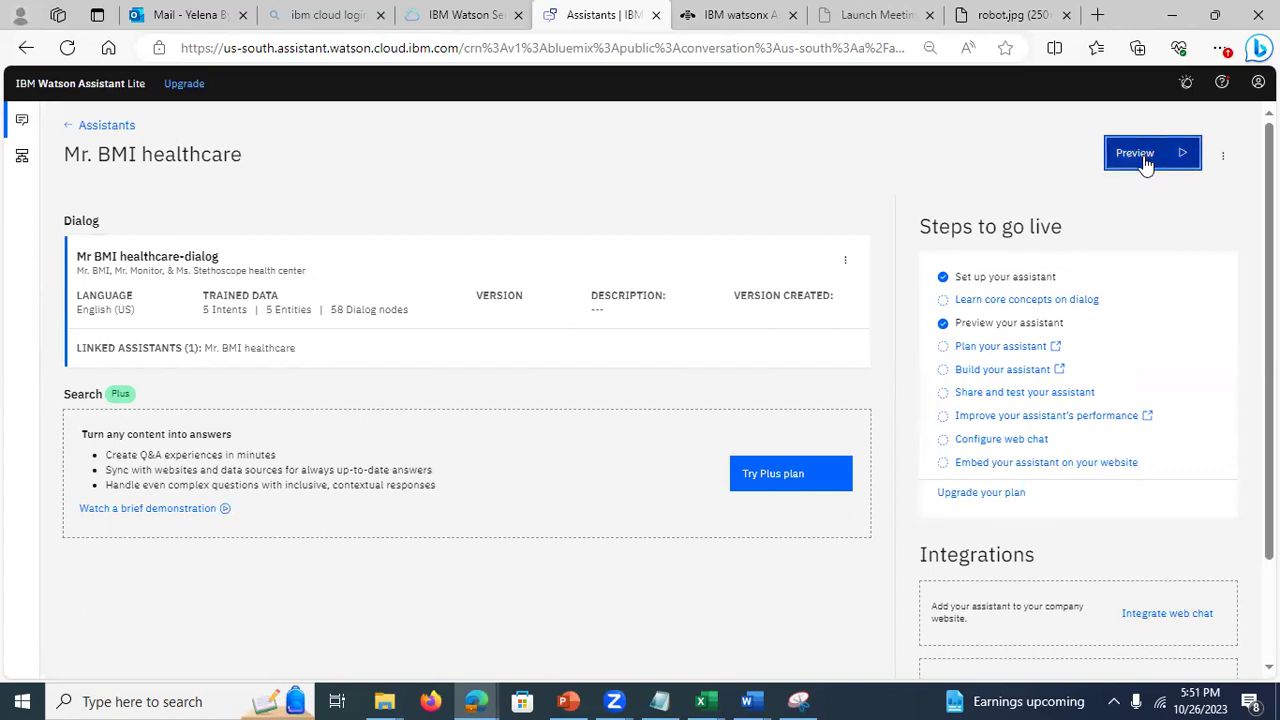
left_click(716, 278)
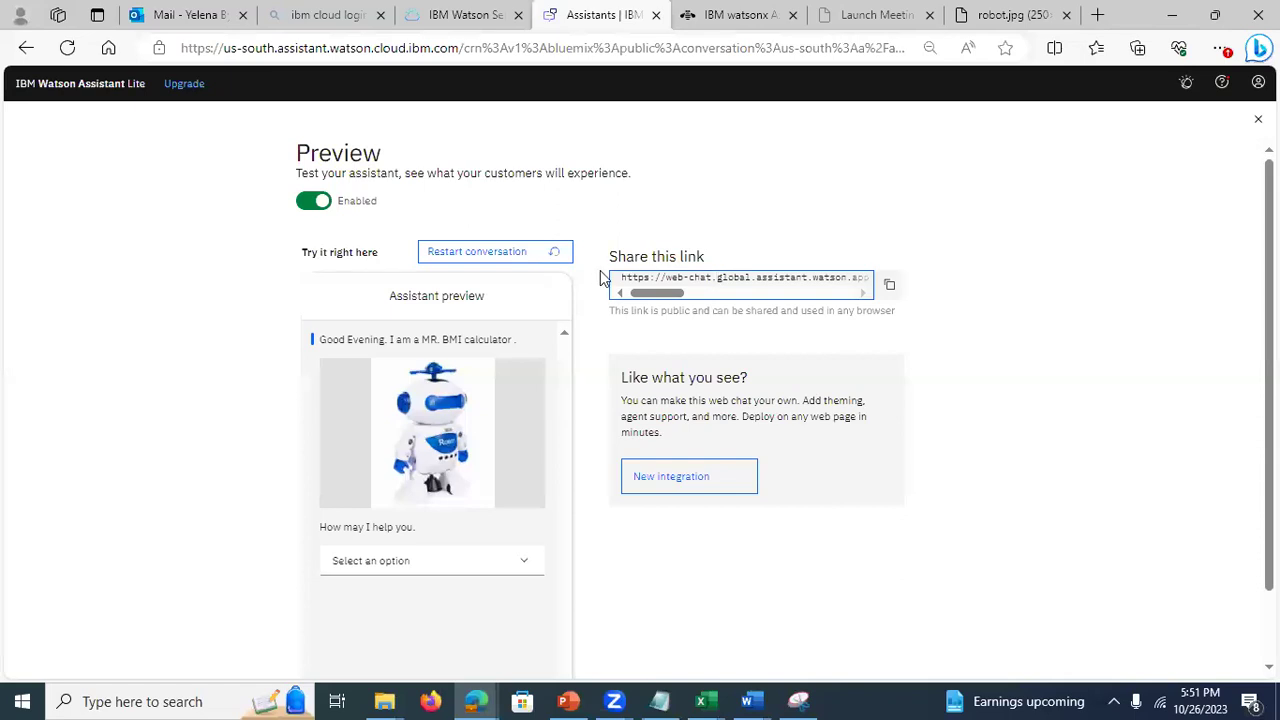
left_click_drag(624, 277, 690, 278)
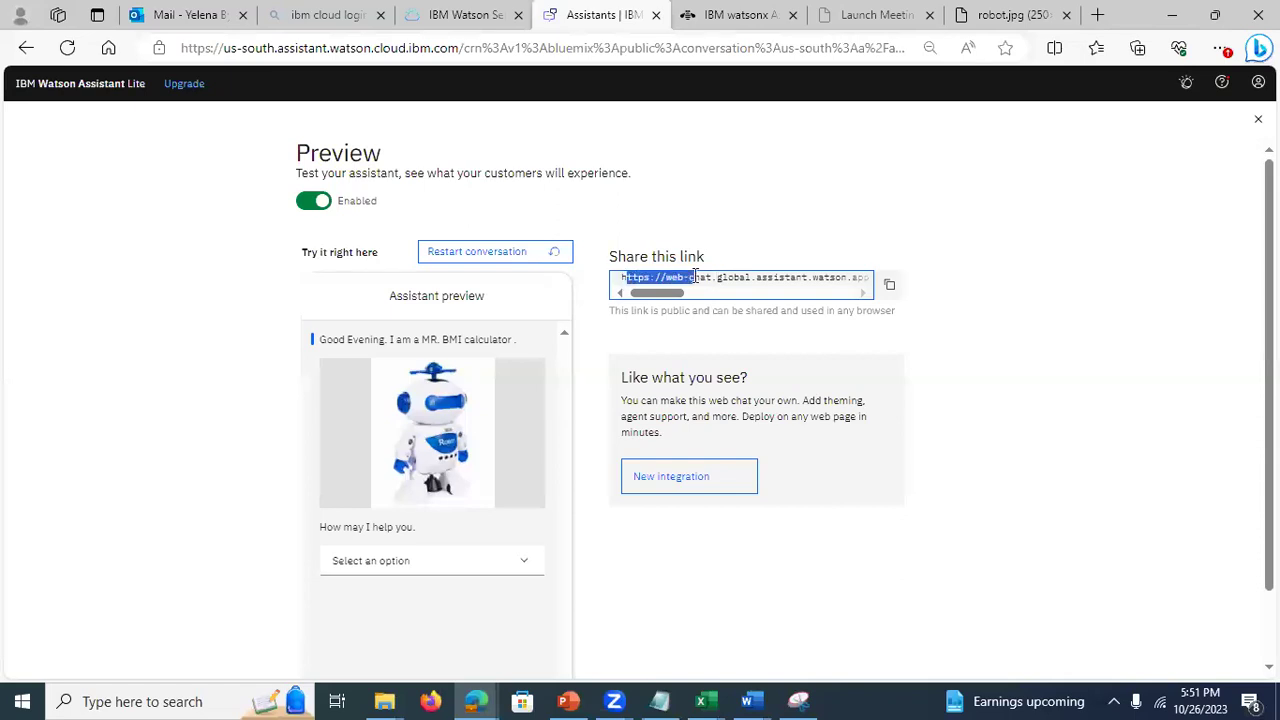
left_click(614, 283)
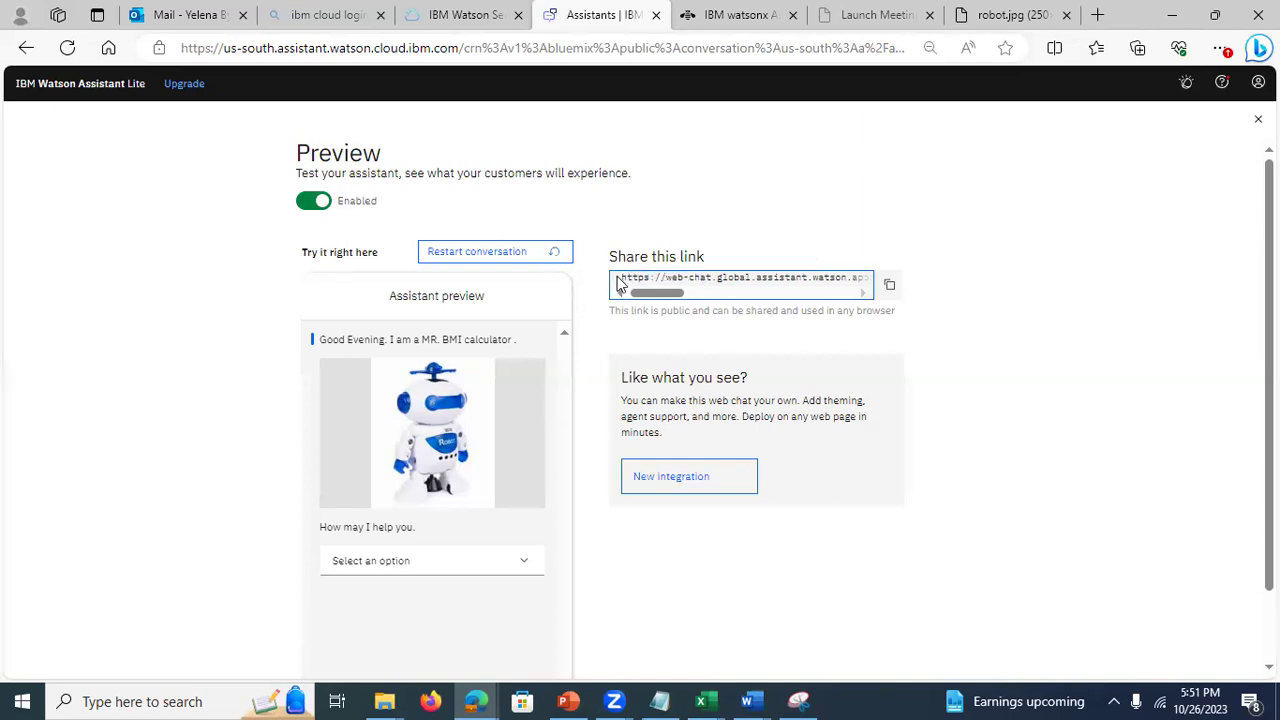
left_click_drag(618, 280, 1080, 306)
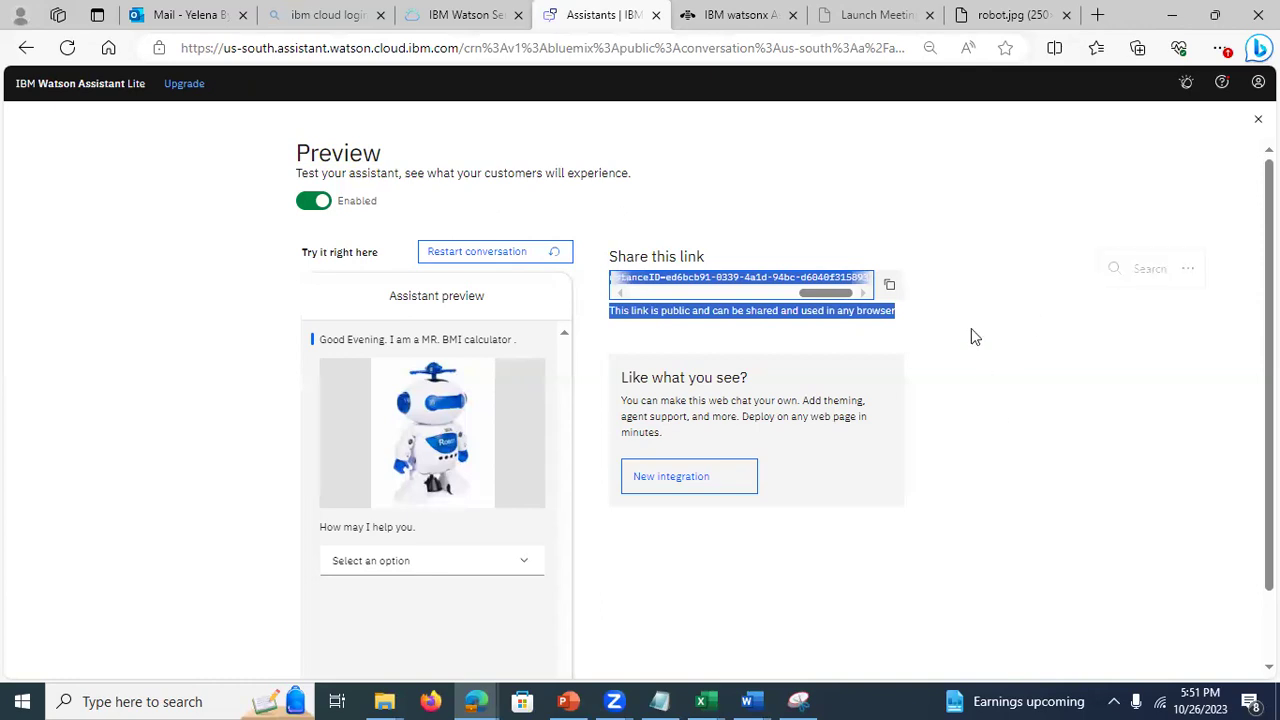
left_click(913, 198)
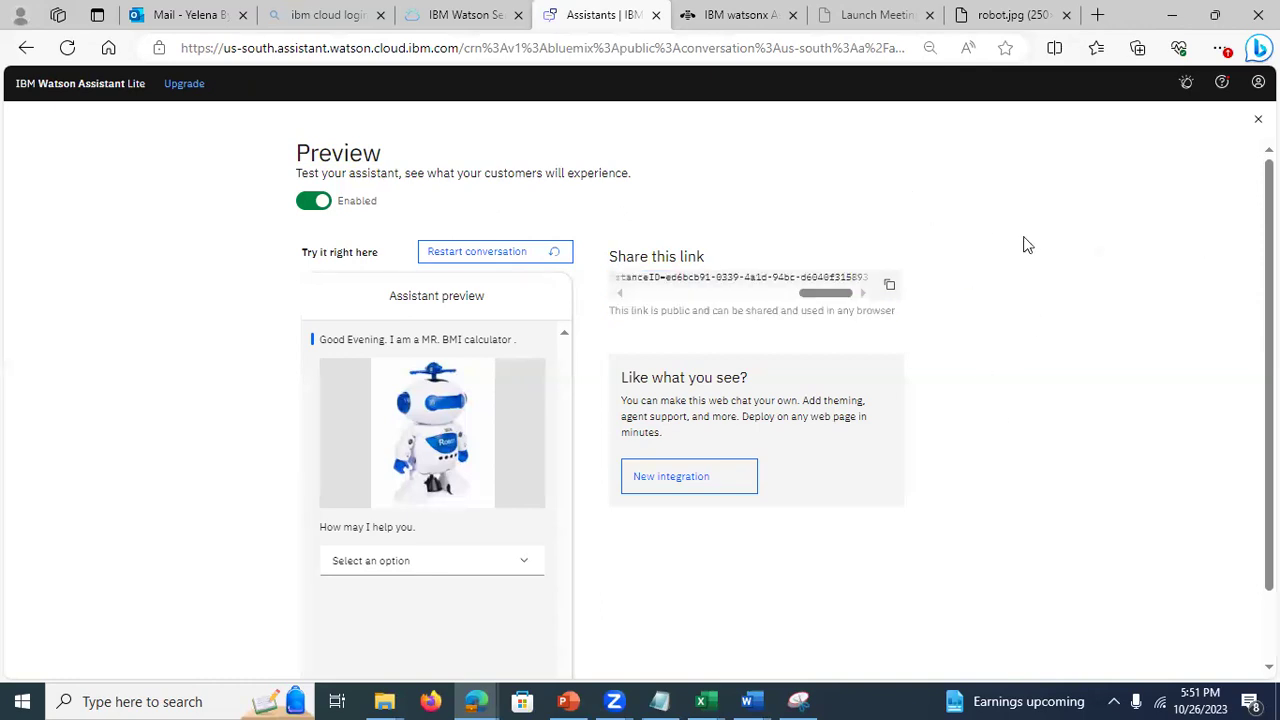
left_click(889, 285)
left_click(1252, 121)
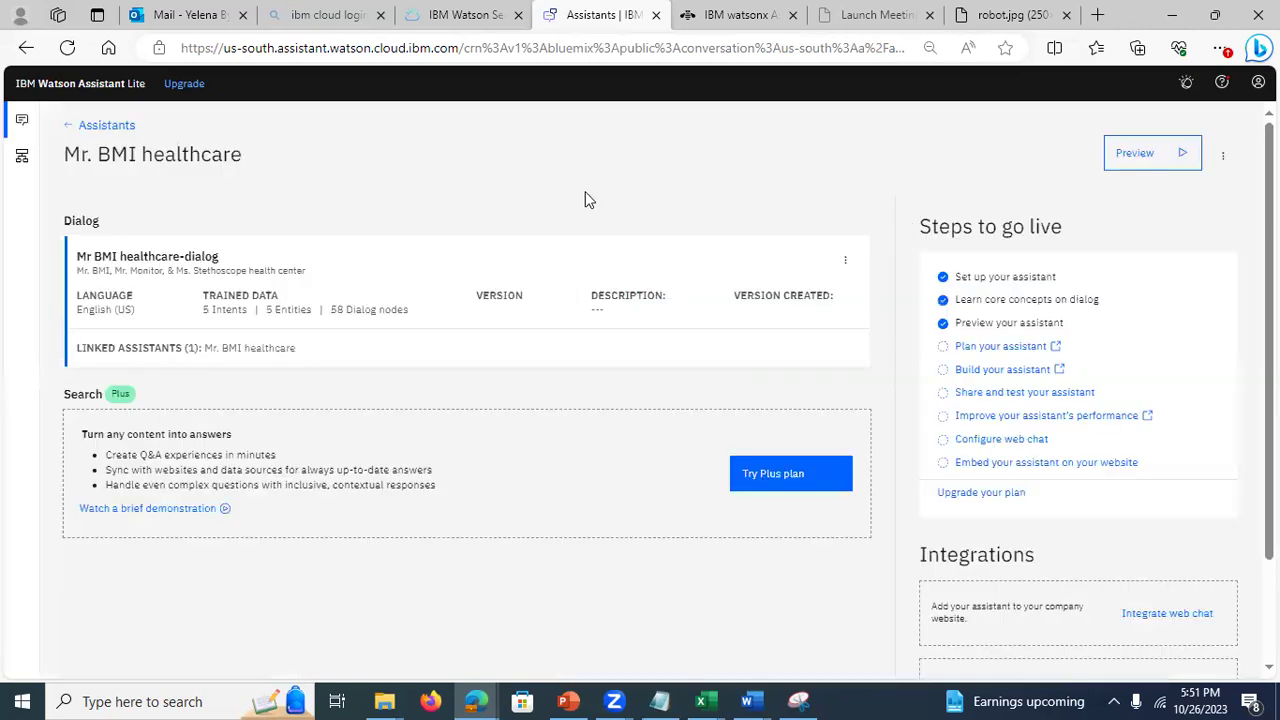
Step: Open the analytics overview of the Mr BMI healthcare-dialog skill and examine its coverage, conversation and message charts and top intents and entities
left_click(25, 170)
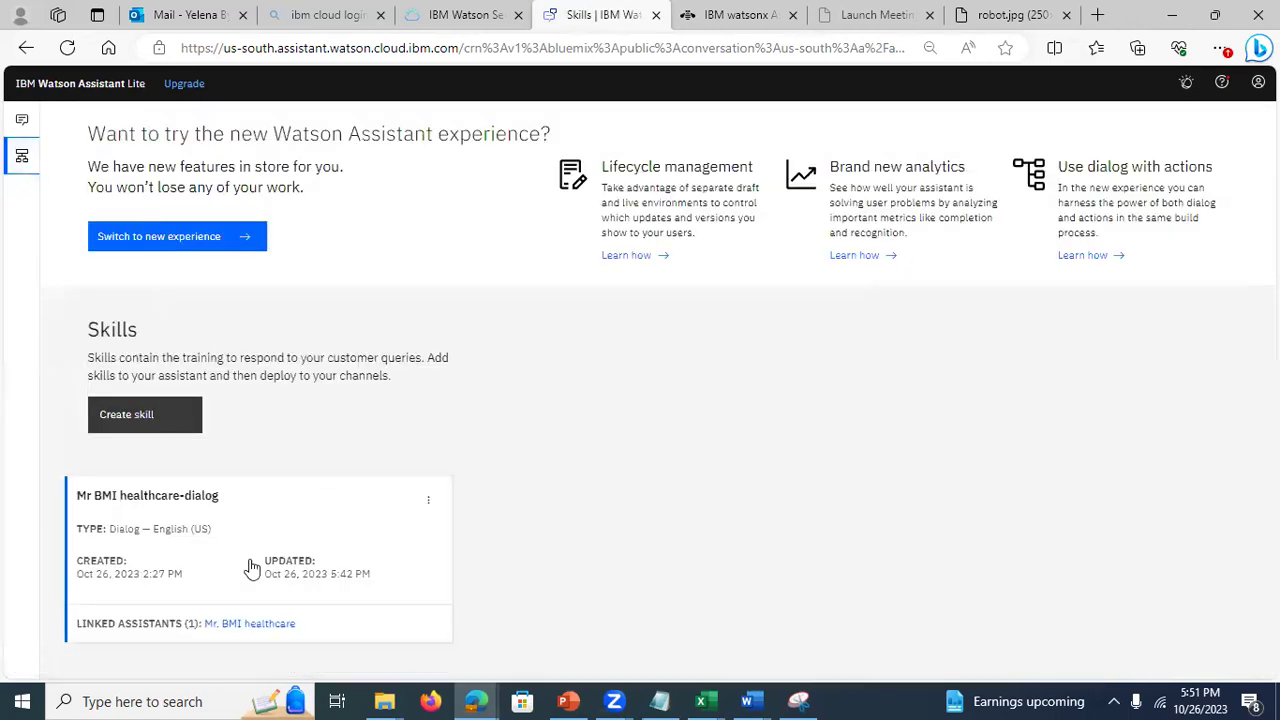
left_click(155, 558)
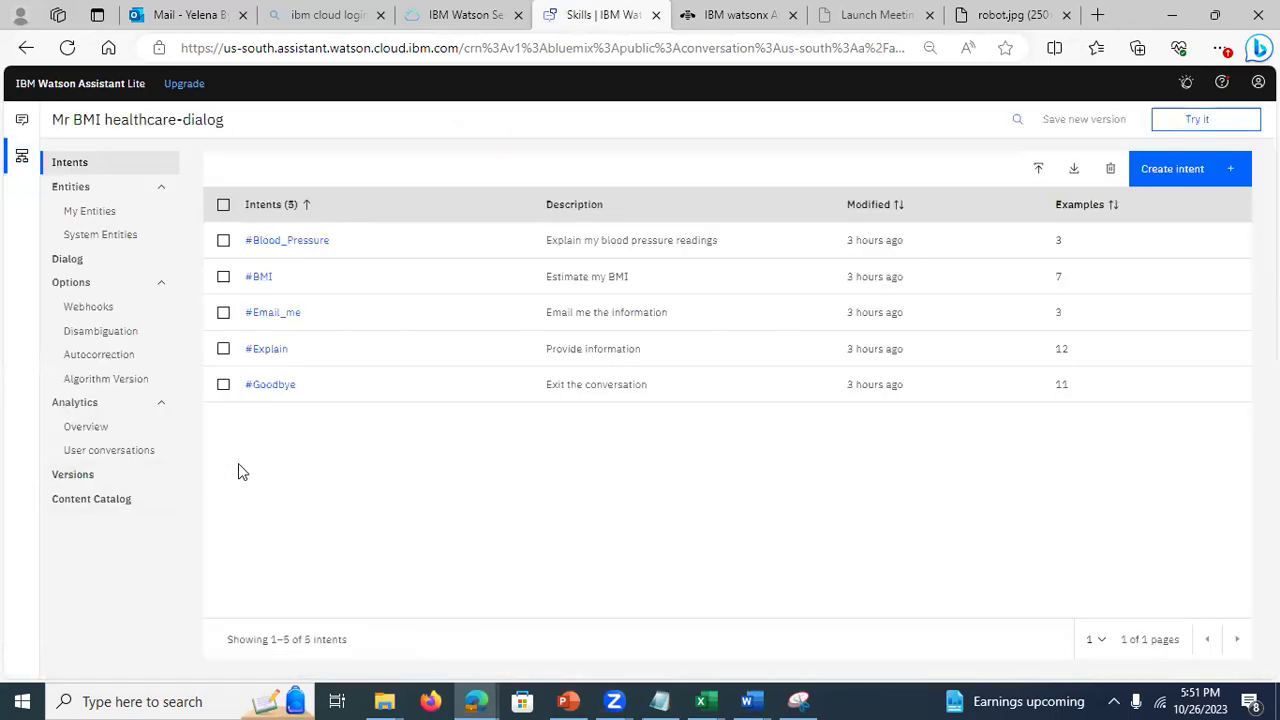
left_click(80, 430)
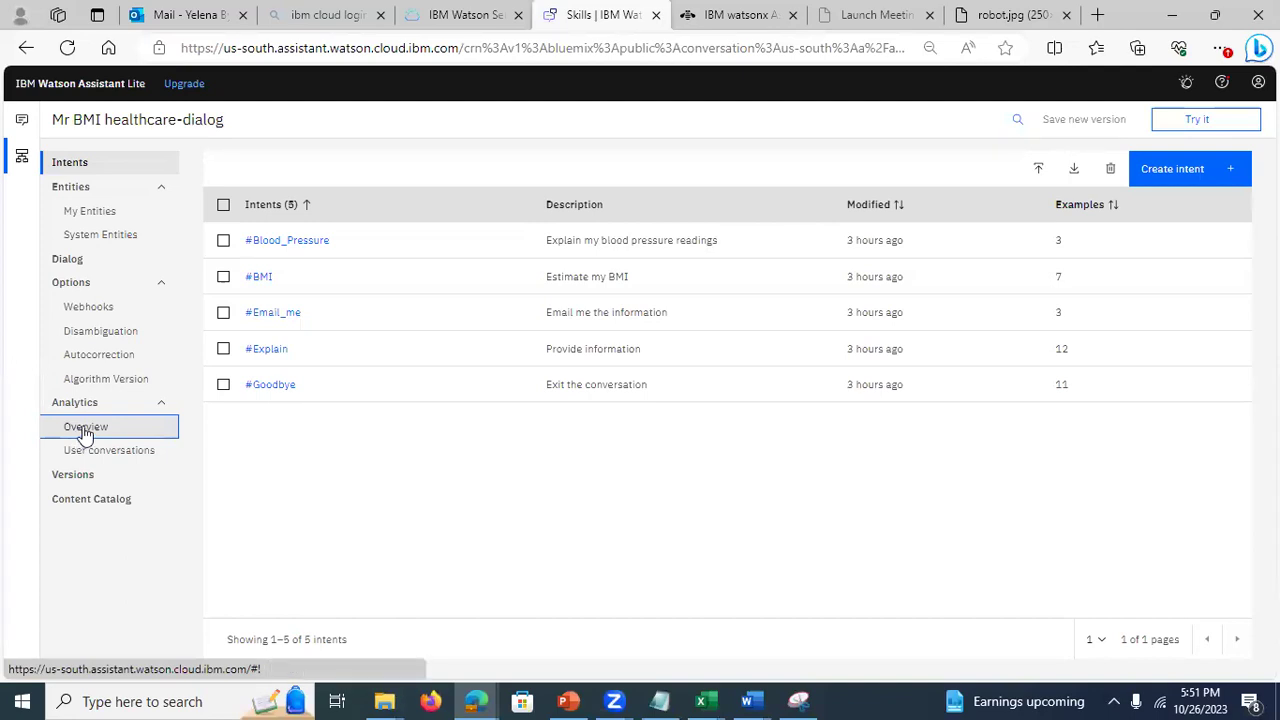
left_click(85, 430)
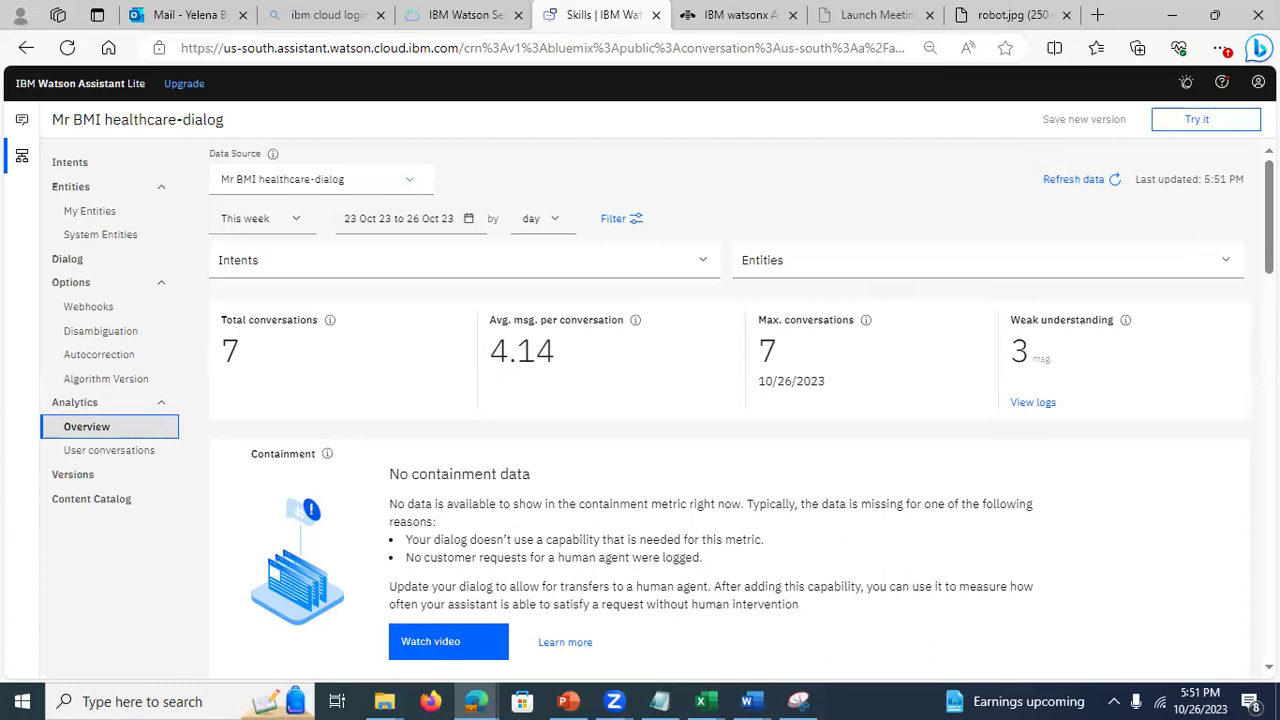
scroll(730, 420, "down", 5)
scroll(730, 420, "up", 5)
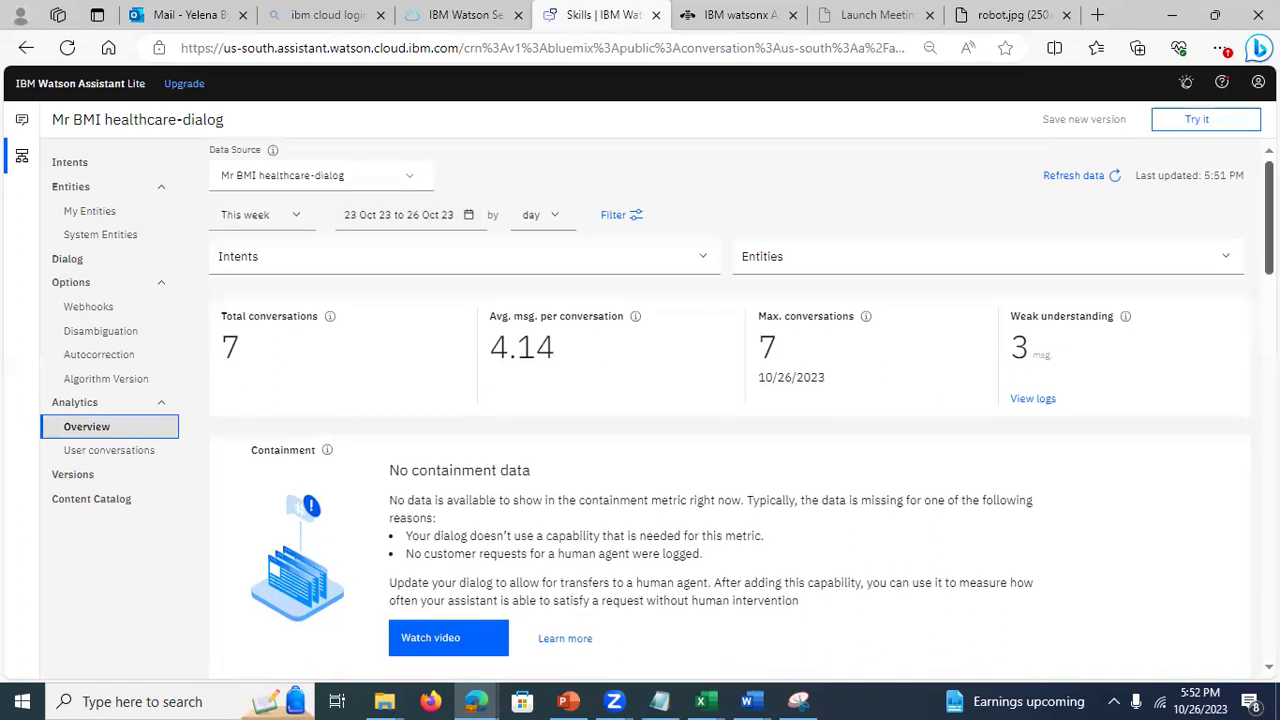
scroll(730, 410, "down", 4)
scroll(730, 410, "down", 1)
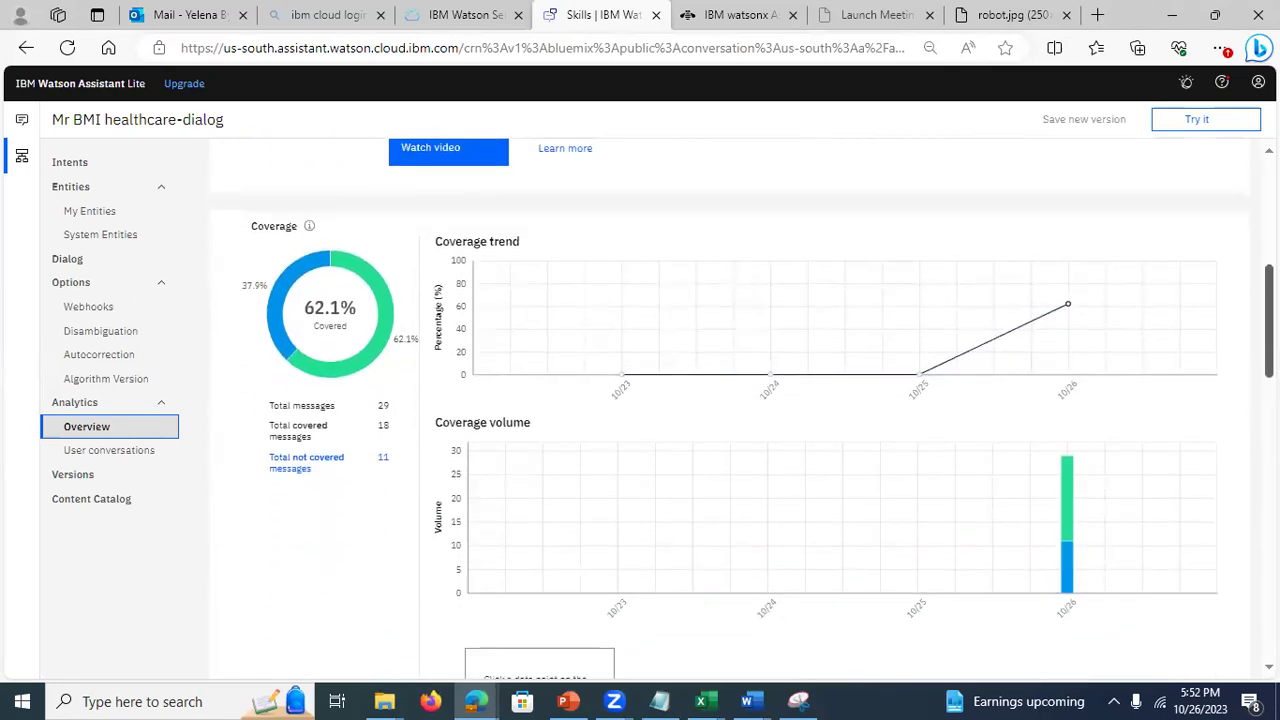
scroll(730, 410, "down", 1)
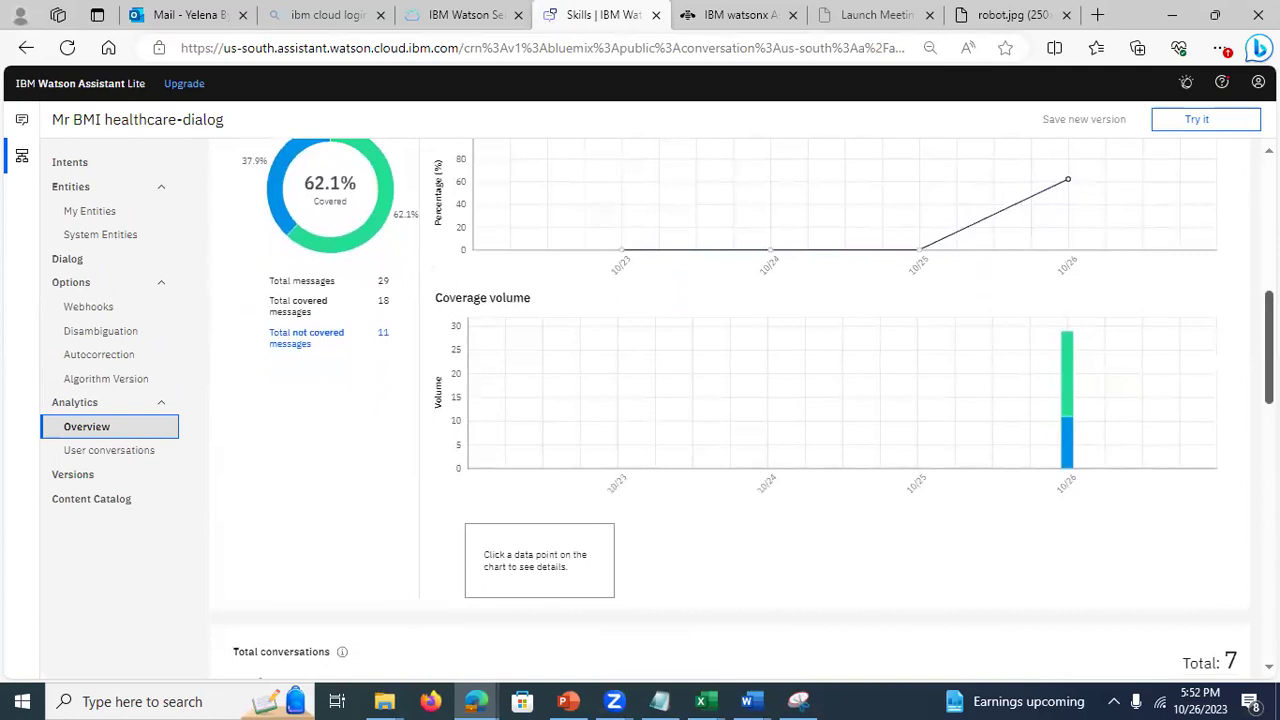
scroll(730, 410, "down", 3)
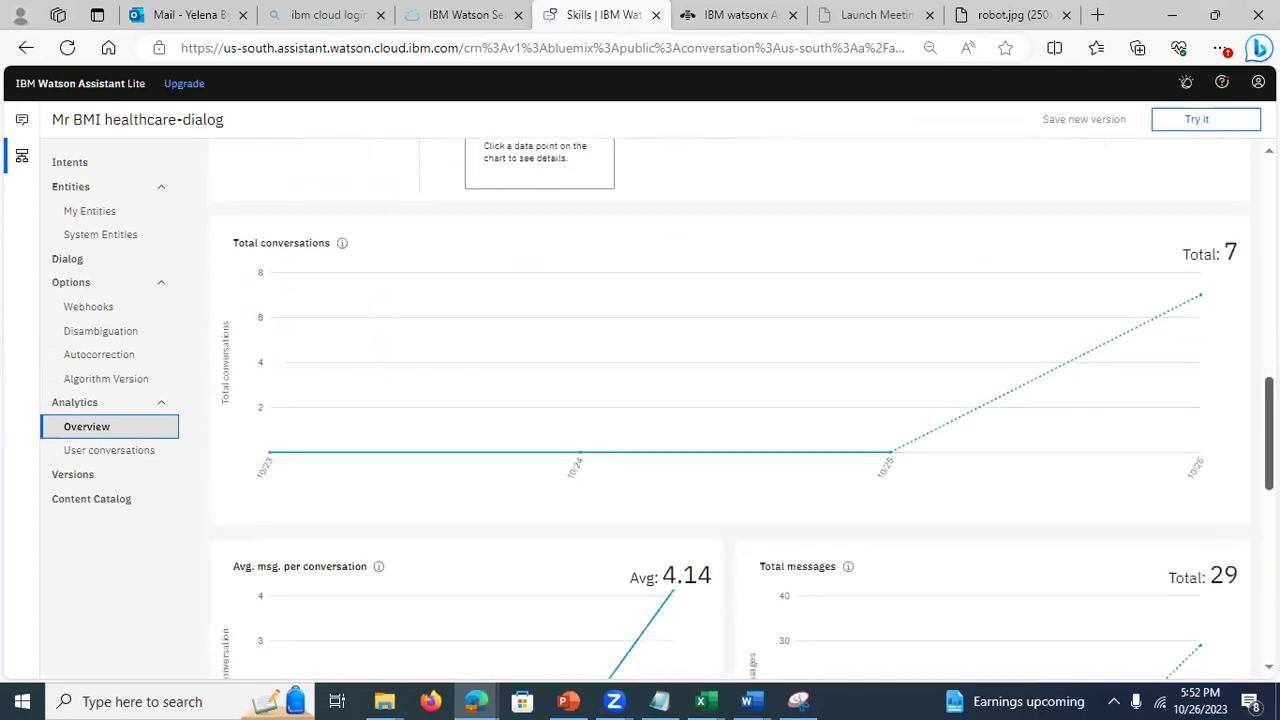
scroll(730, 410, "down", 4)
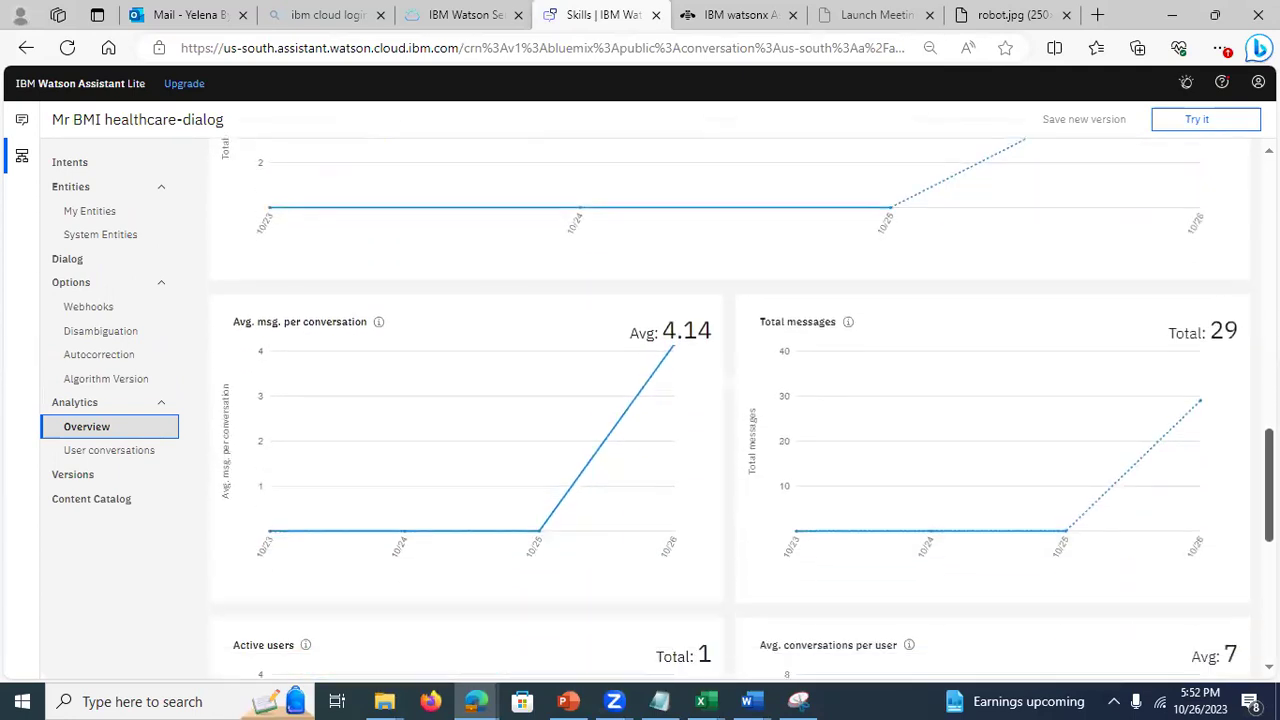
scroll(730, 410, "down", 3)
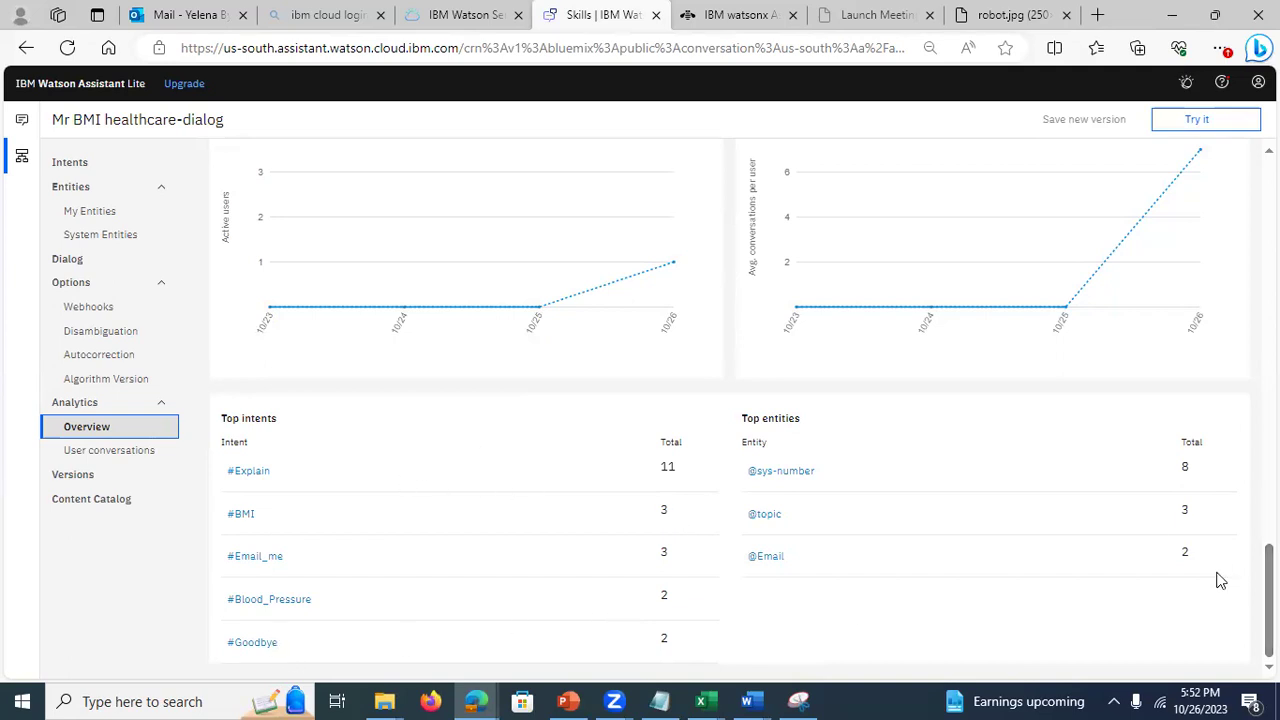
Step: View the user messages for the #Explain intent, then open the CPR conversation from the weak understanding logs
left_click(259, 474)
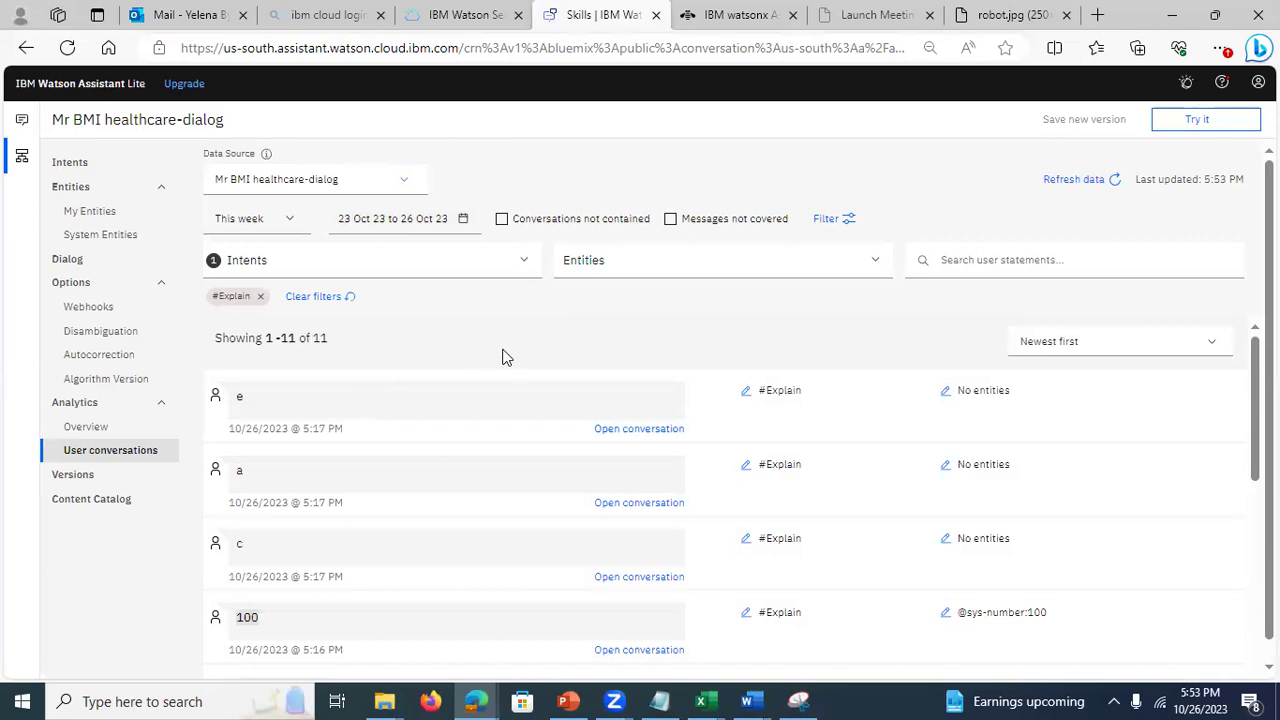
left_click(94, 429)
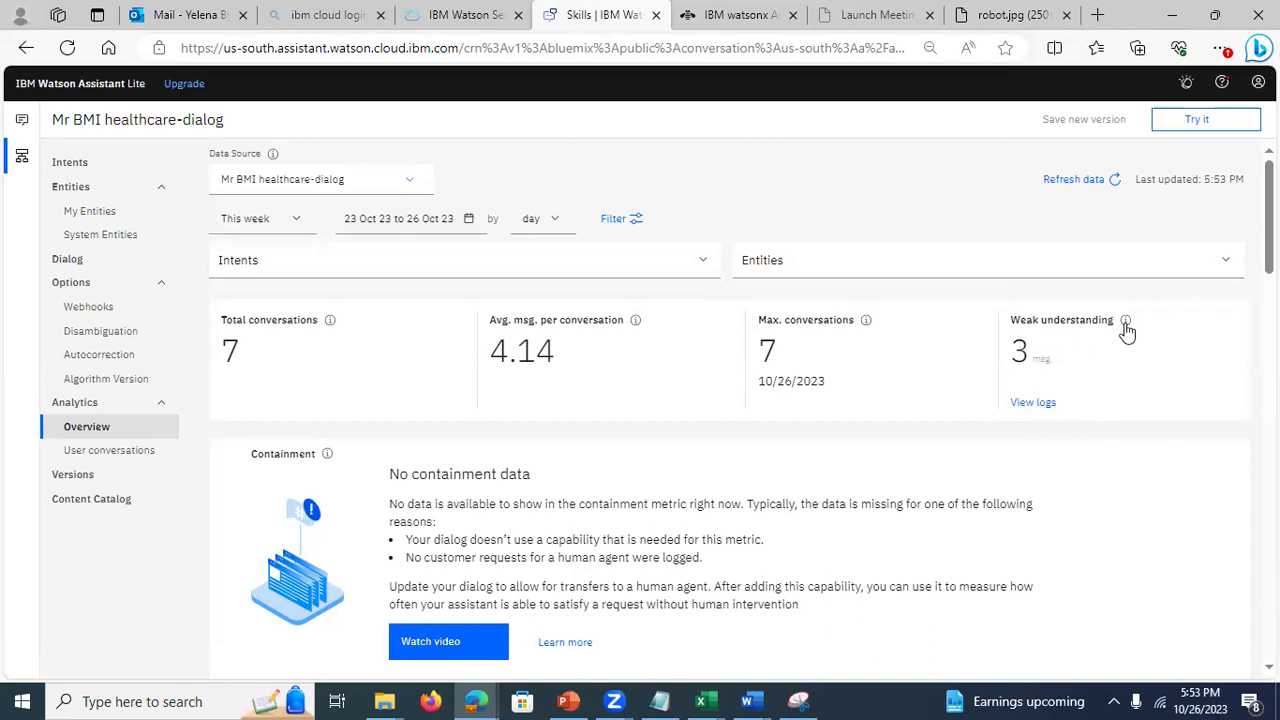
left_click(1048, 403)
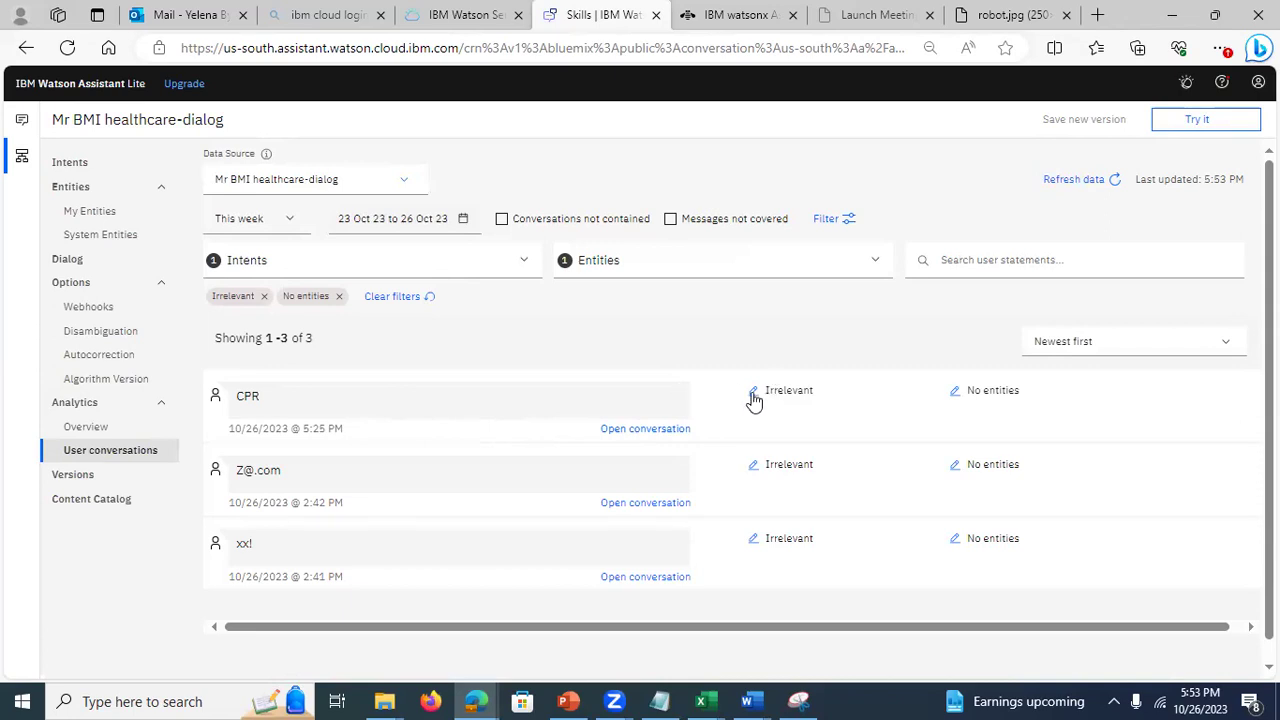
left_click(658, 428)
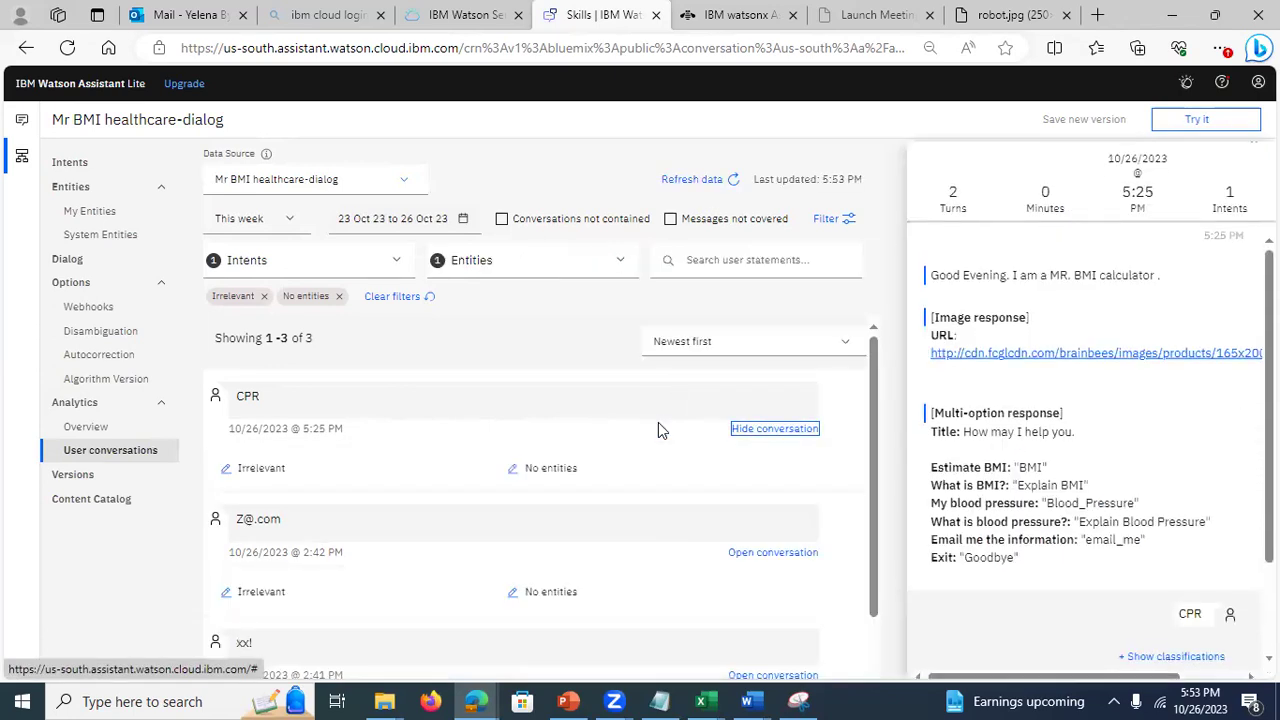
scroll(866, 358, "down", 1)
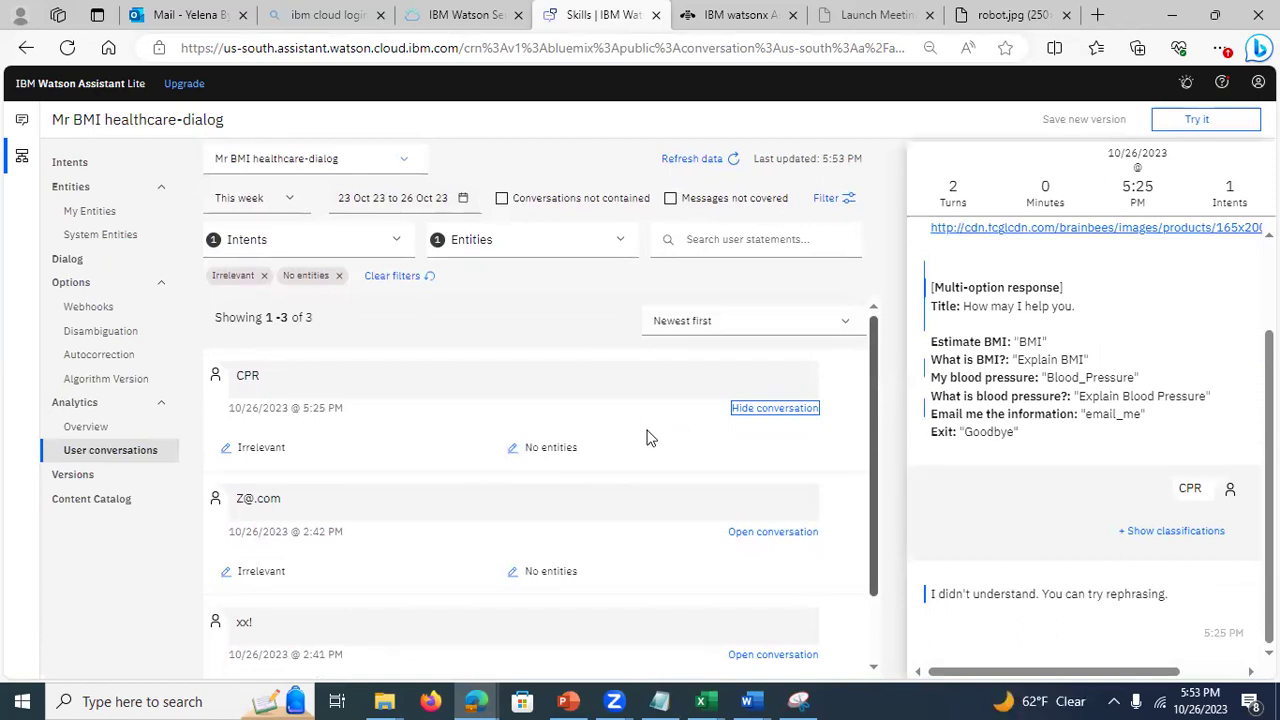
Step: Open the intent evaluation for the CPR message, look through the intent choices and collapse the Intent section
left_click(228, 452)
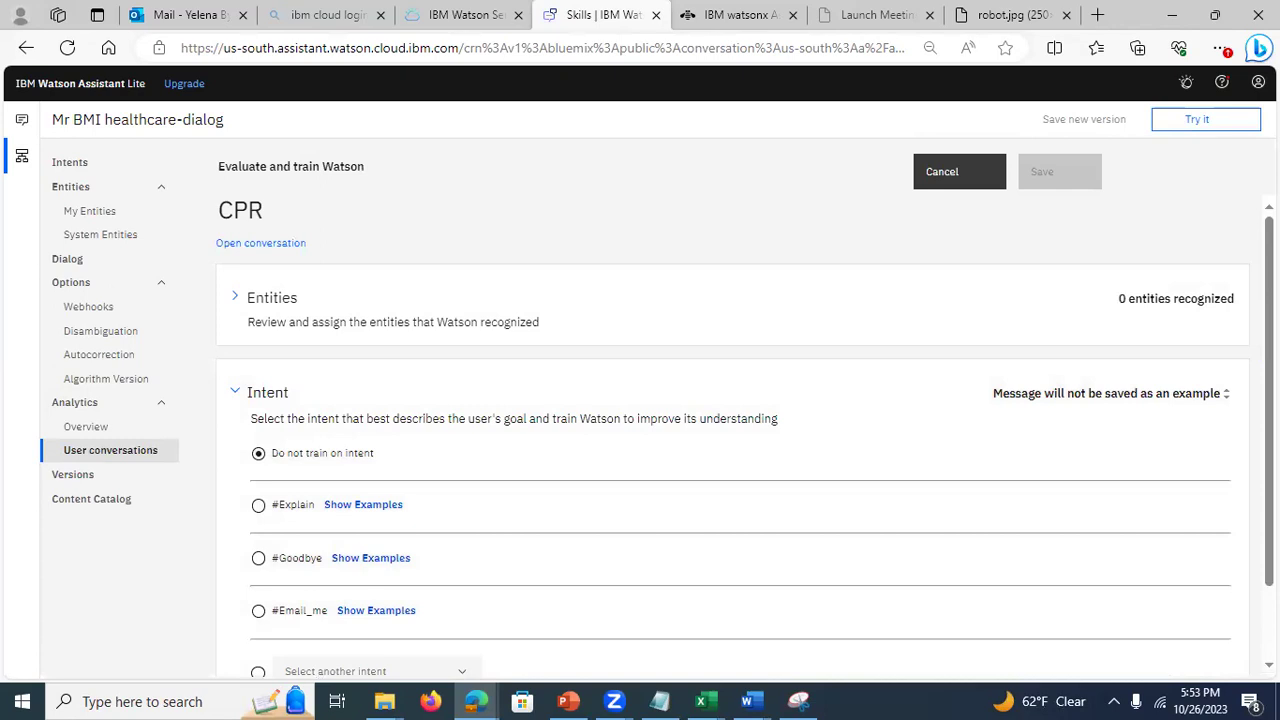
scroll(733, 435, "down", 1)
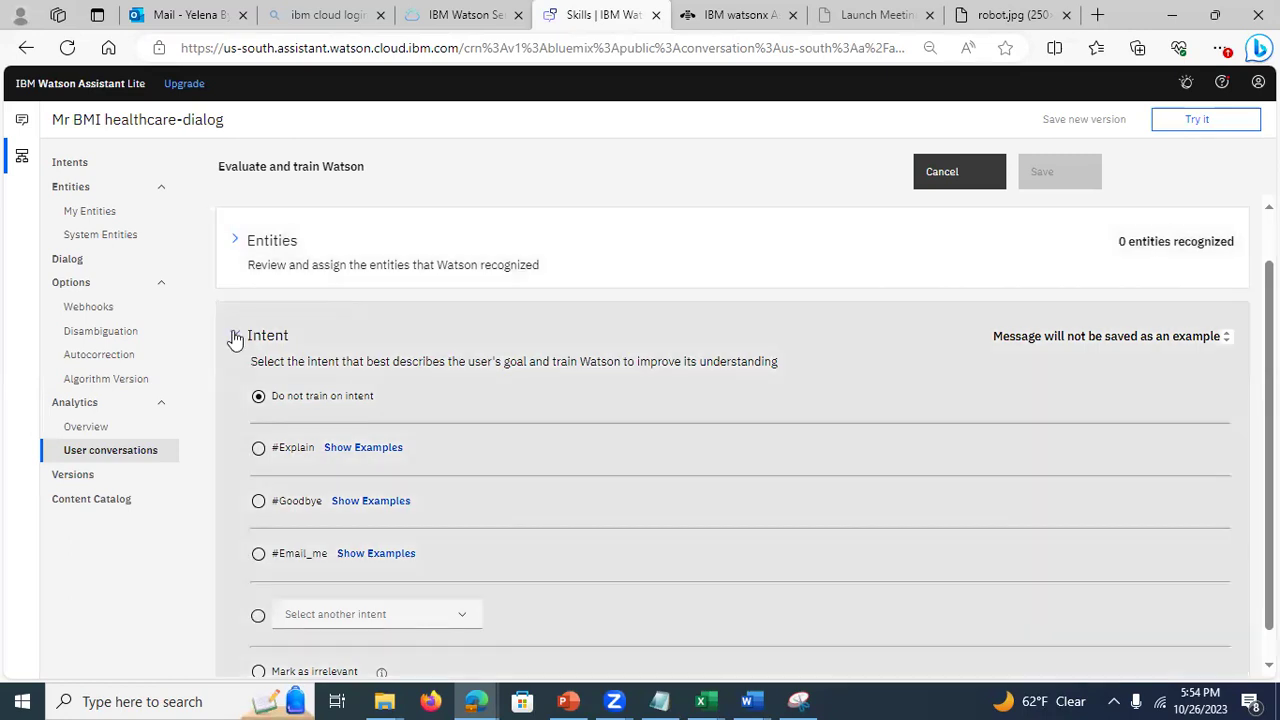
left_click(237, 336)
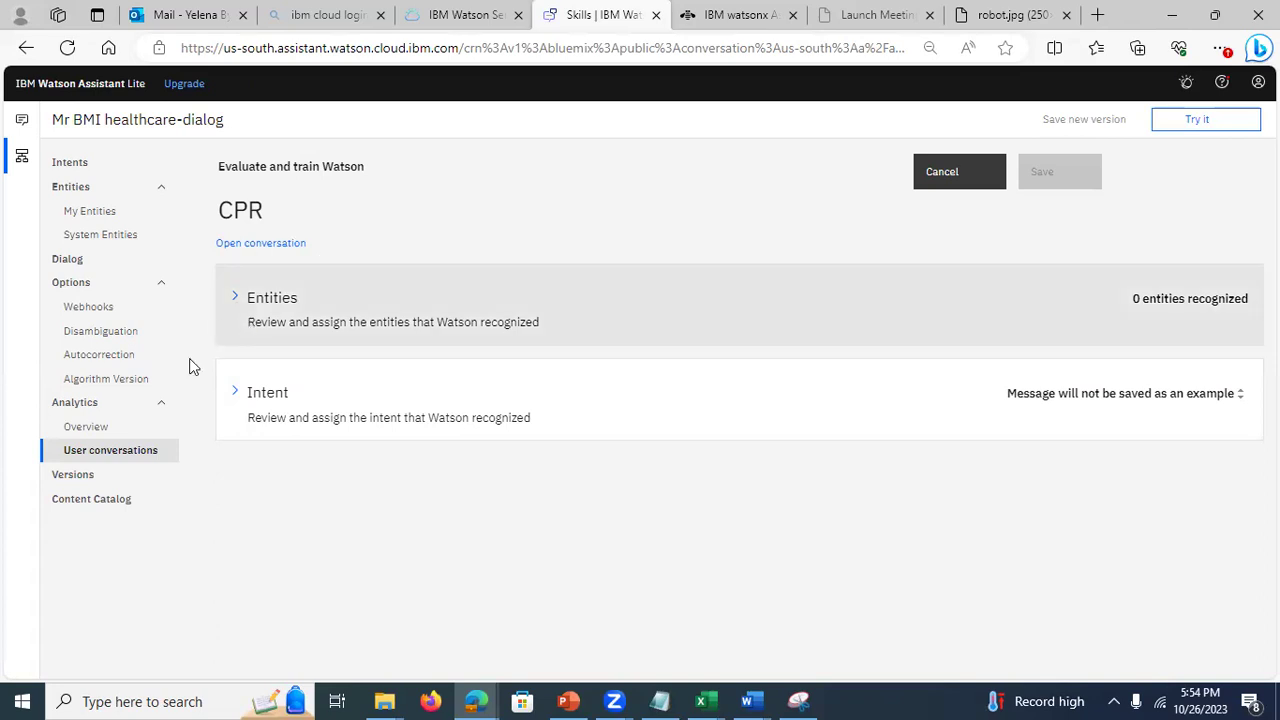
Step: List all user conversations without filters and open the conversation behind the "exit" message
left_click(97, 455)
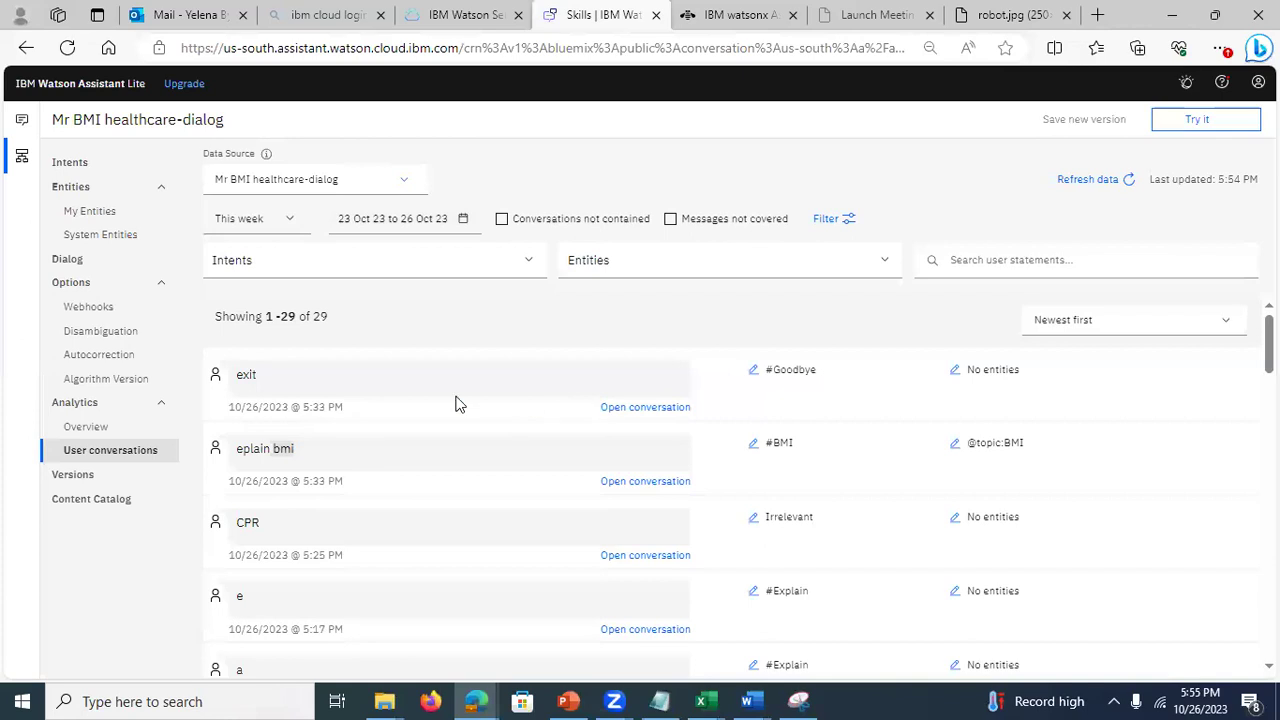
left_click(644, 409)
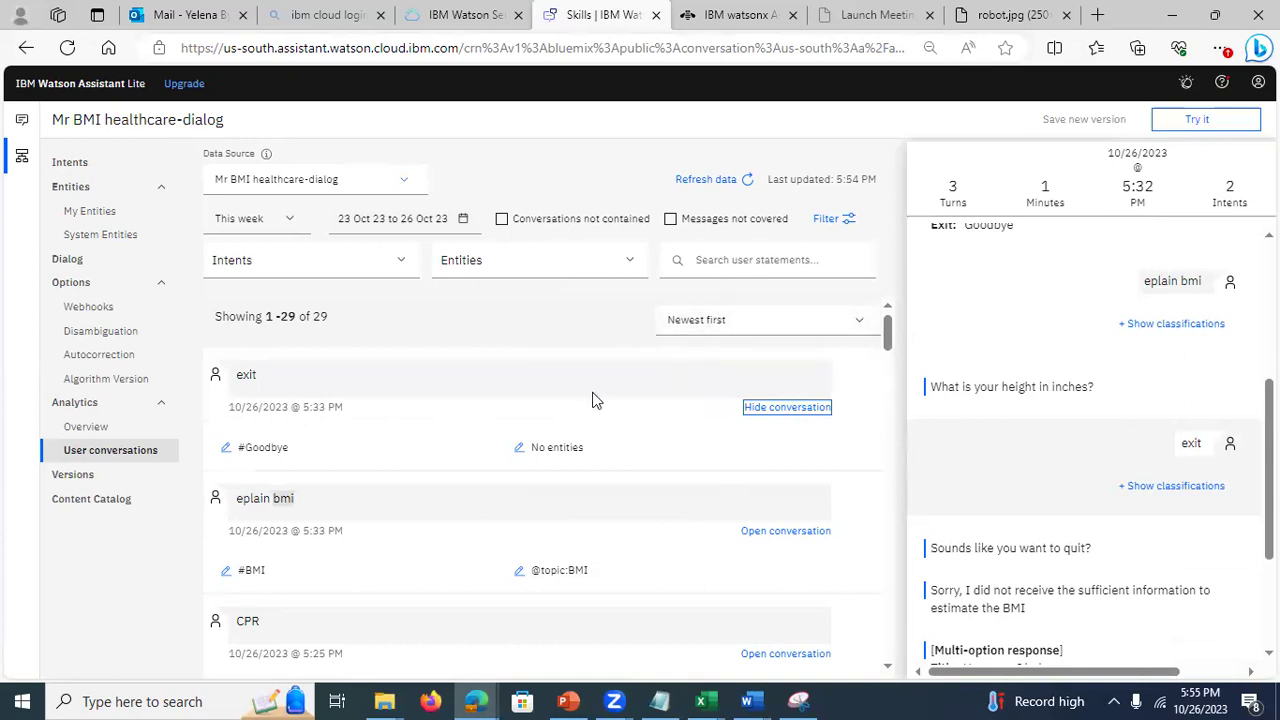
left_click(505, 345)
Step: Switch to PowerPoint and go through the slides on adding the dialog skill and the assistant preview link
left_click(572, 700)
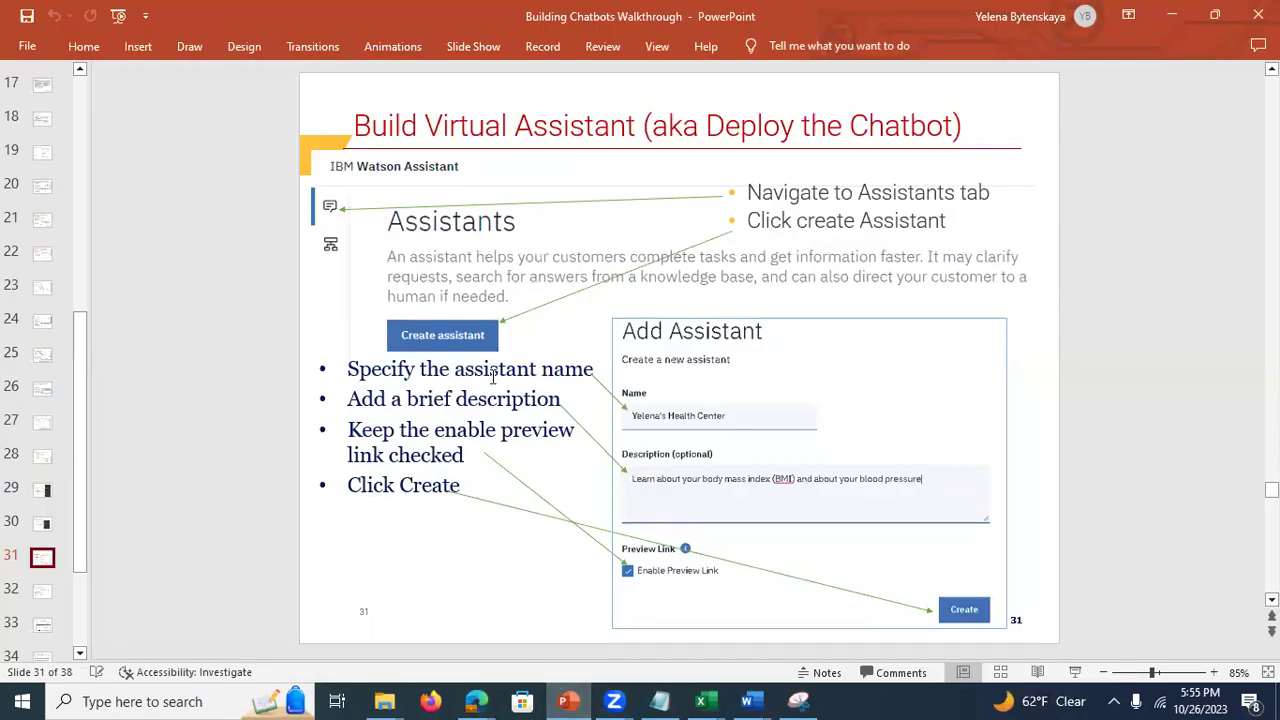
left_click(43, 598)
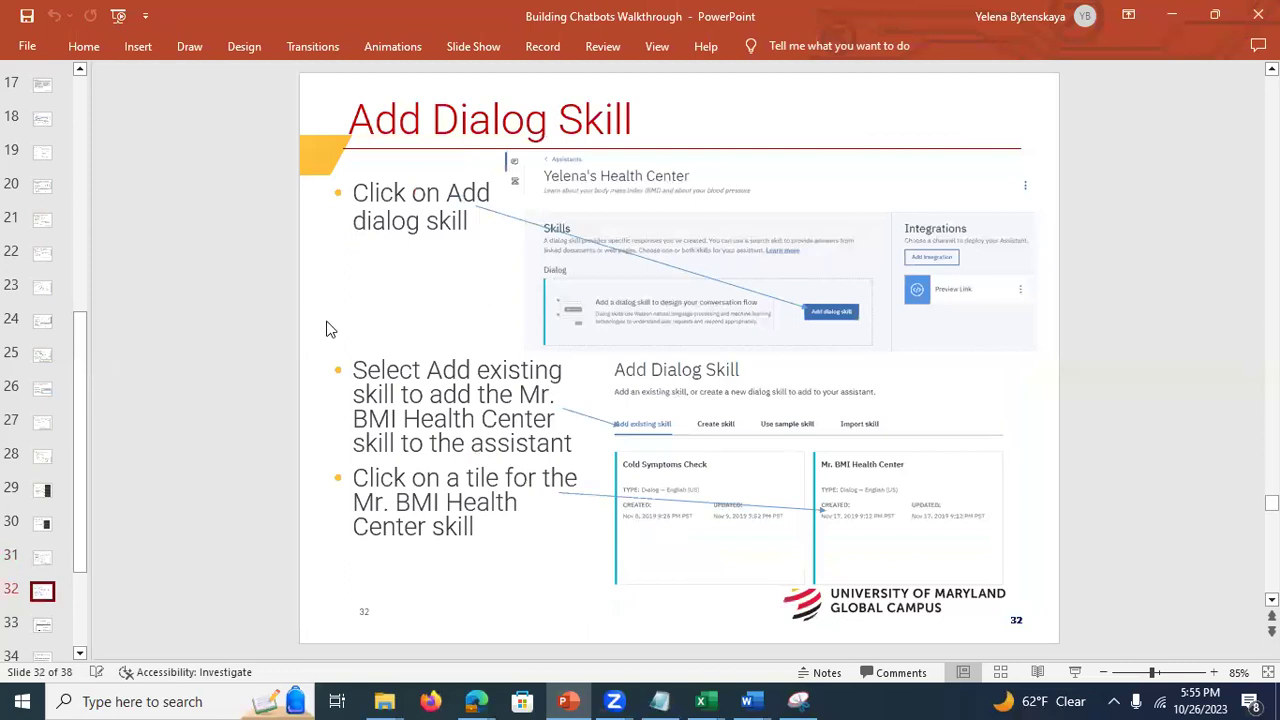
left_click(37, 626)
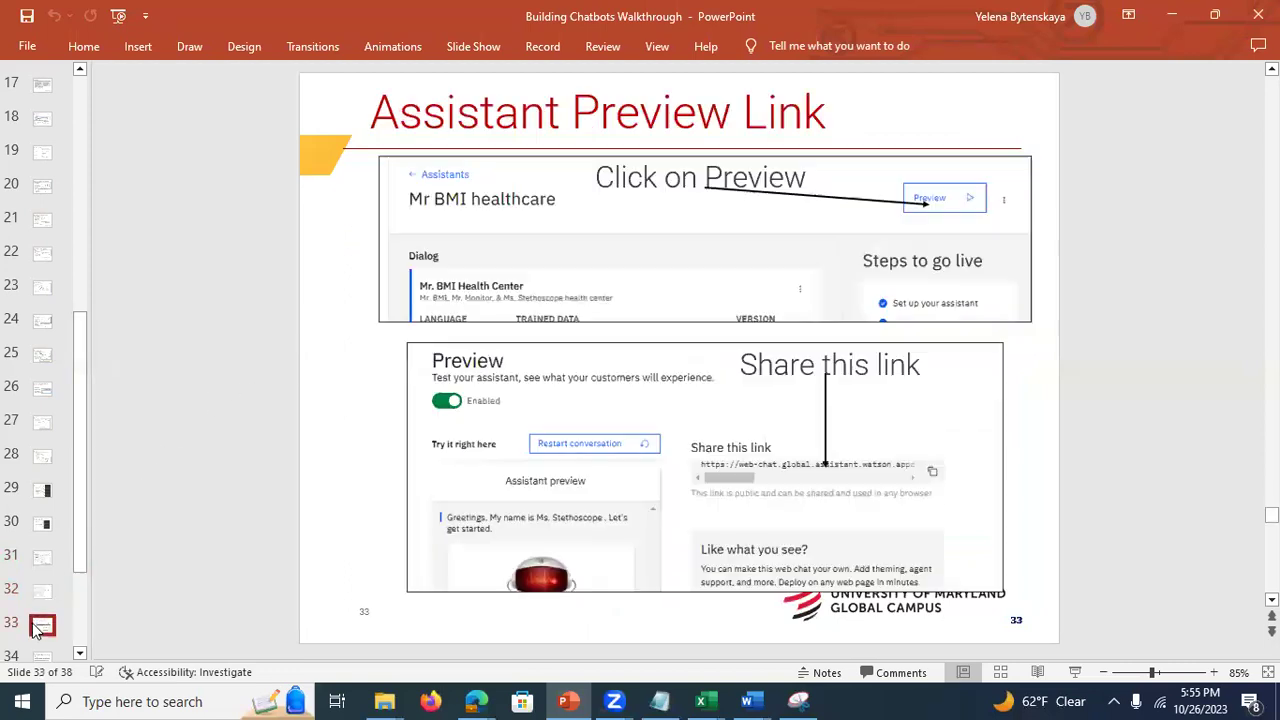